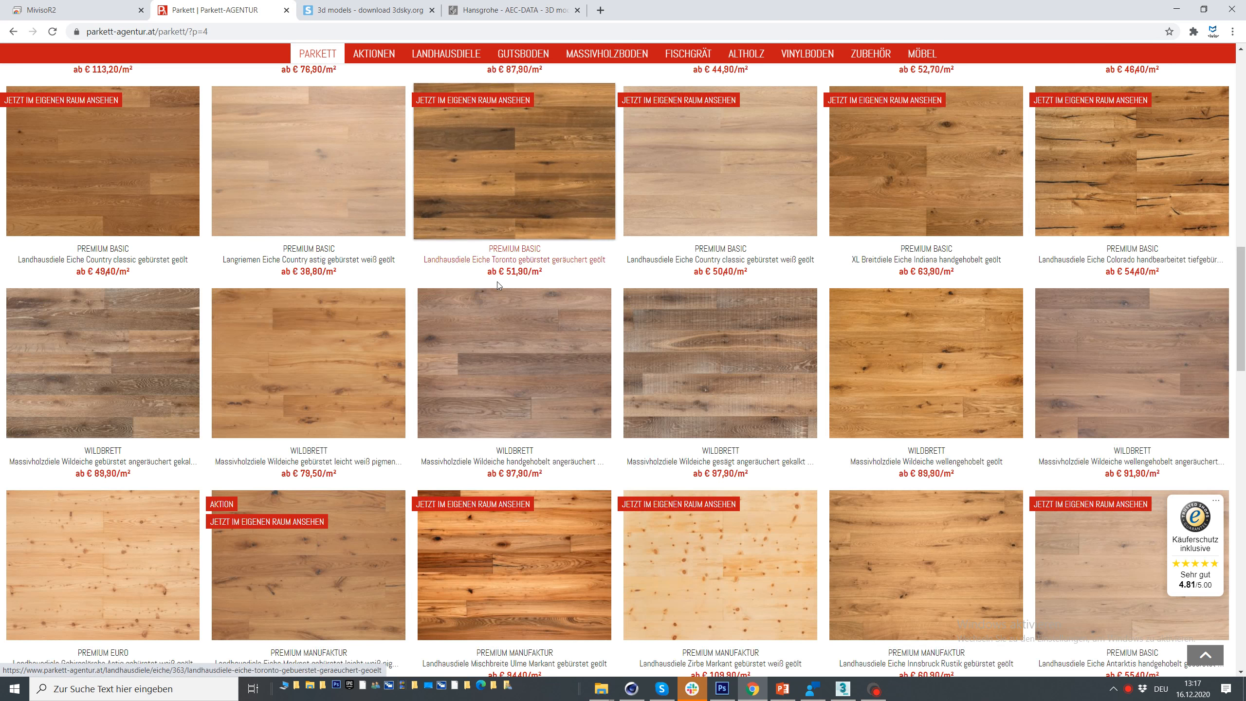
Look through the parquet flooring catalogue for a plank pattern to use as a floor texture
{"action": "scroll", "coordinate": [952, 388], "scroll_direction": "down", "scroll_amount": 1}
{"action": "scroll", "coordinate": [951, 388], "scroll_direction": "down", "scroll_amount": 5}
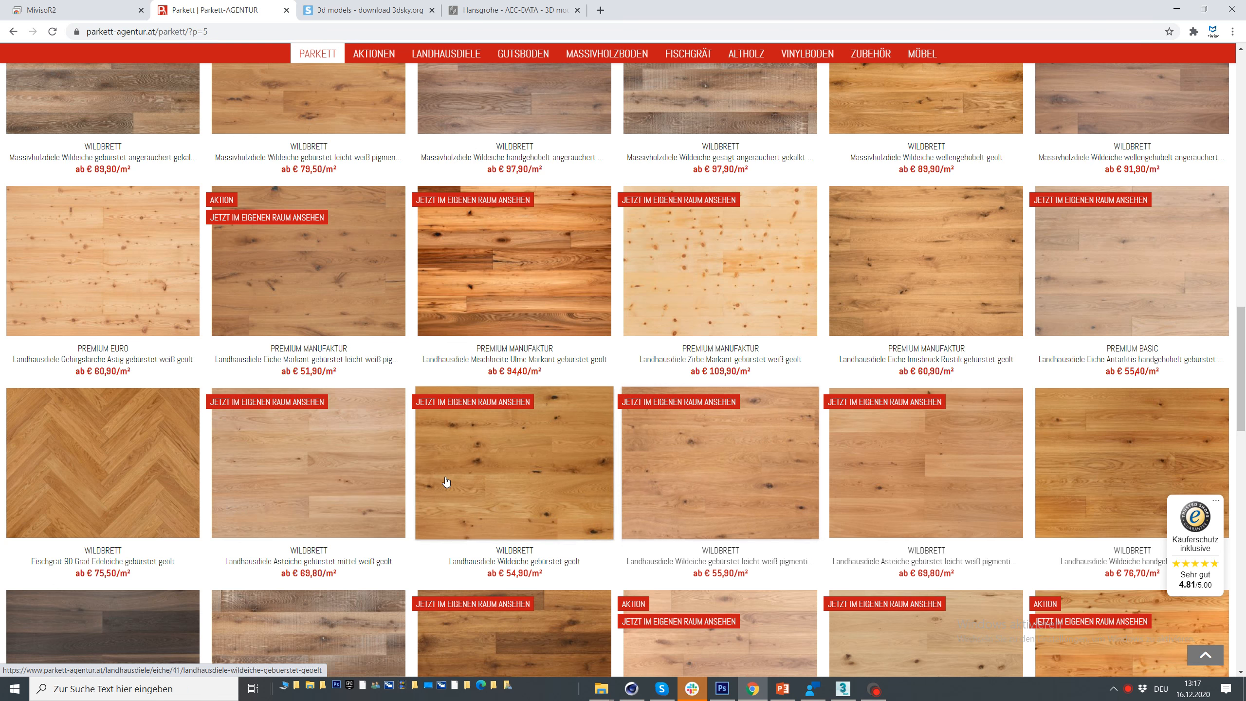
{"action": "scroll", "coordinate": [602, 282], "scroll_direction": "down", "scroll_amount": 9}
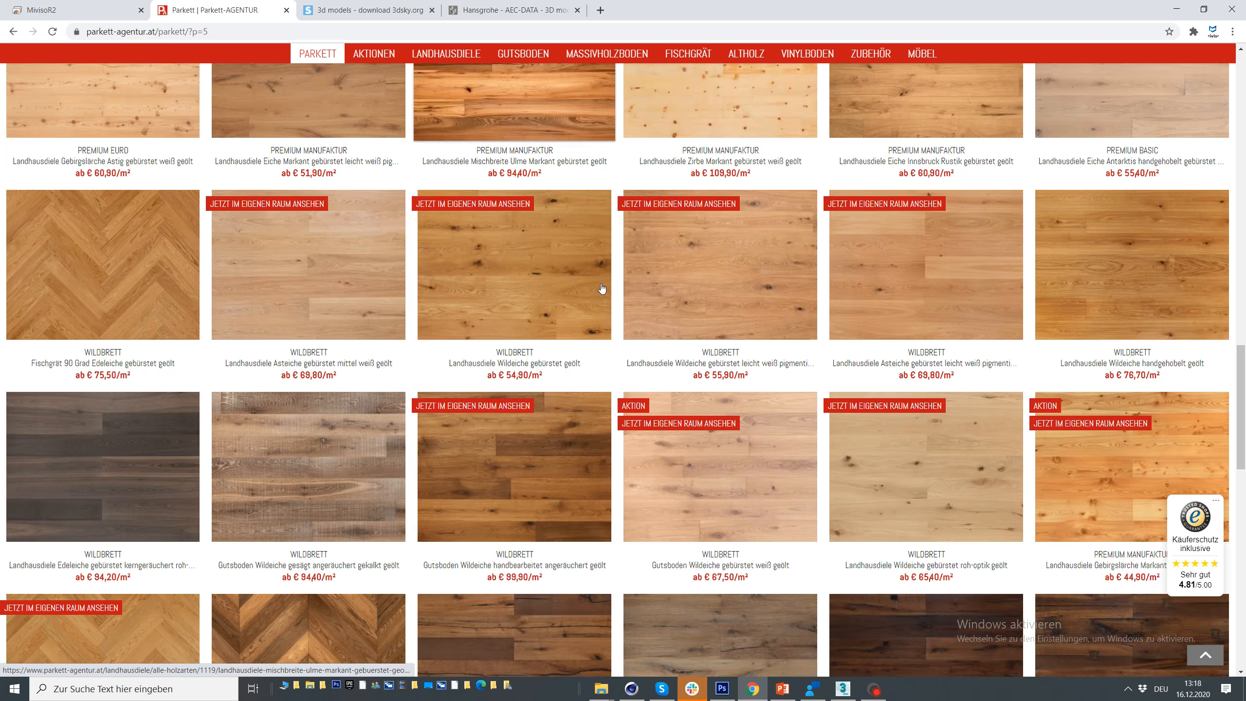
{"action": "scroll", "coordinate": [847, 347], "scroll_direction": "up", "scroll_amount": 3}
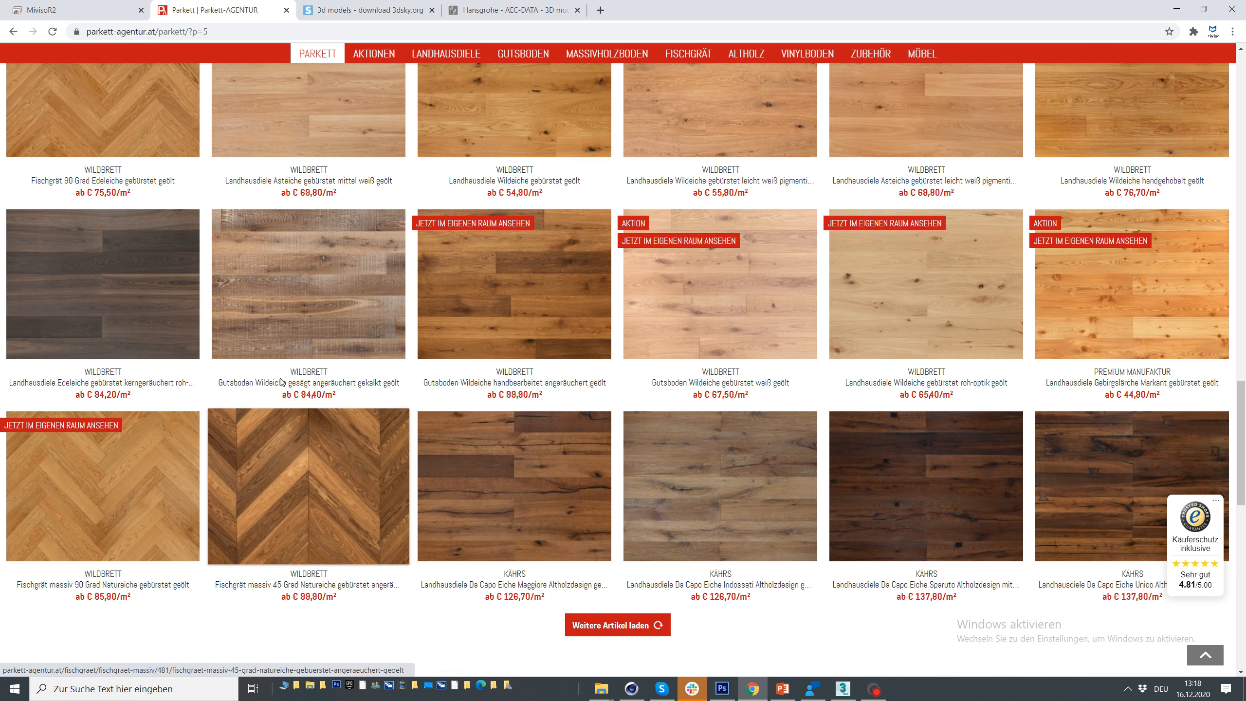
{"action": "scroll", "coordinate": [314, 491], "scroll_direction": "up", "scroll_amount": 1}
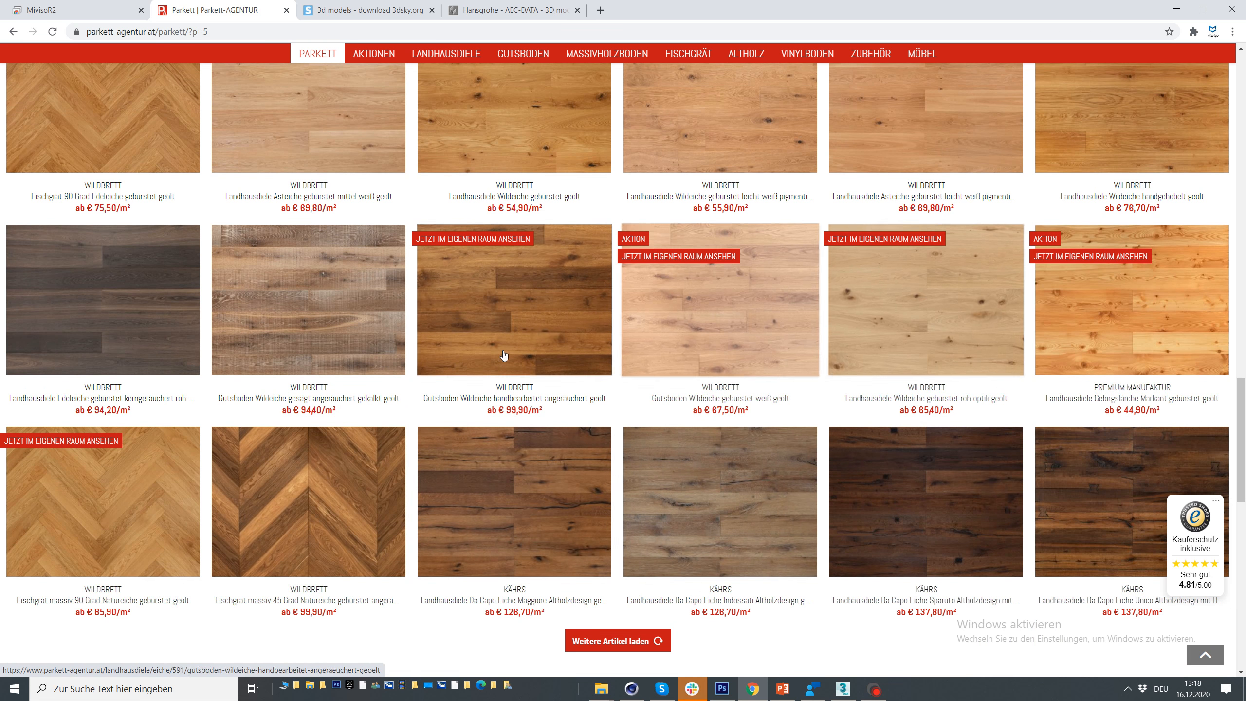
{"action": "scroll", "coordinate": [723, 314], "scroll_direction": "up", "scroll_amount": 10}
{"action": "scroll", "coordinate": [778, 324], "scroll_direction": "up", "scroll_amount": 7}
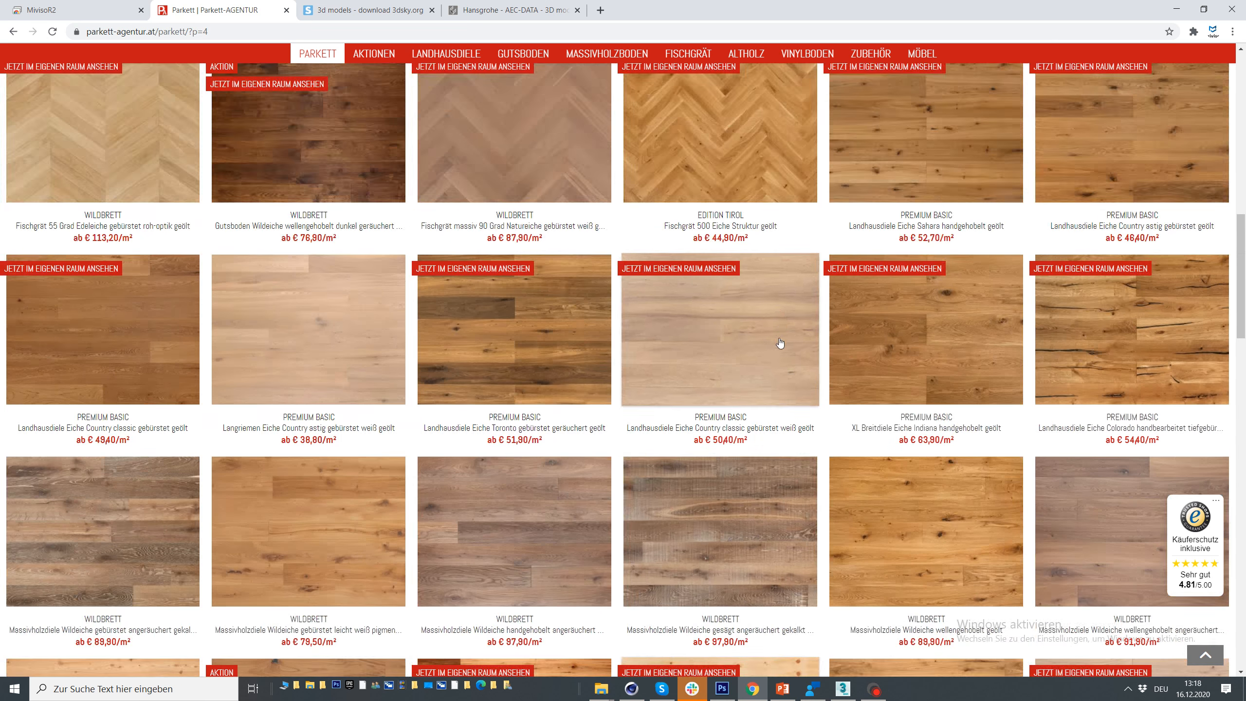
{"action": "scroll", "coordinate": [779, 345], "scroll_direction": "down", "scroll_amount": 3}
Open the product "Massivholzdiele Wildeiche gesägt angeräuchert gekalkt geölt" in a separate tab and enlarge its main picture
{"action": "middle_click", "coordinate": [724, 356]}
{"action": "left_click", "coordinate": [305, 5]}
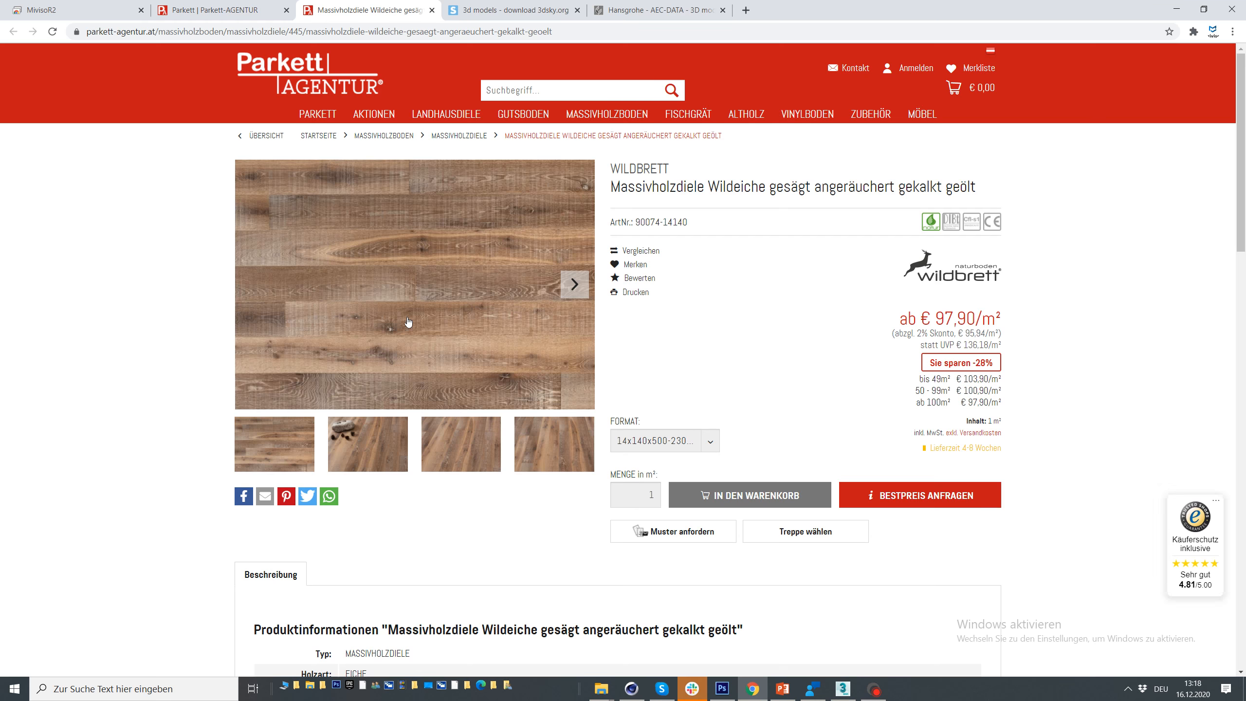
{"action": "left_click", "coordinate": [408, 319]}
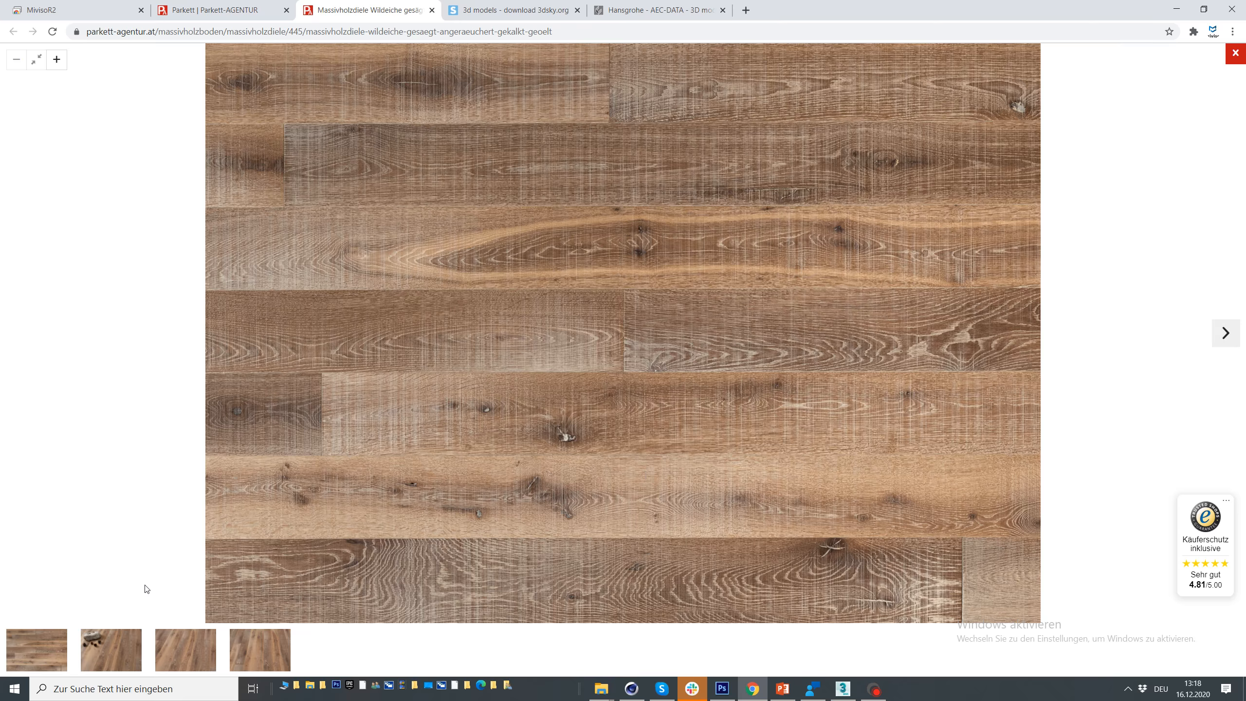
View the product's perspective photos in the gallery and return to the straight top-down plank picture
{"action": "left_click", "coordinate": [269, 656]}
{"action": "left_click", "coordinate": [205, 656]}
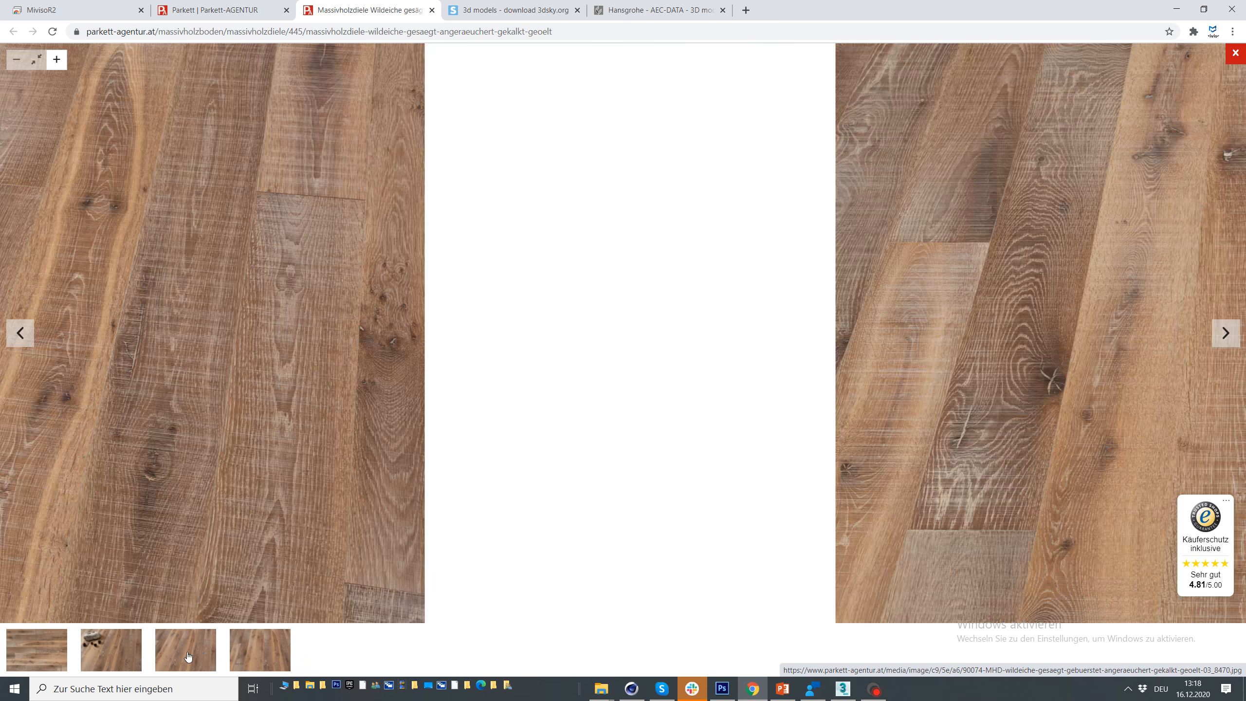
{"action": "left_click", "coordinate": [123, 657]}
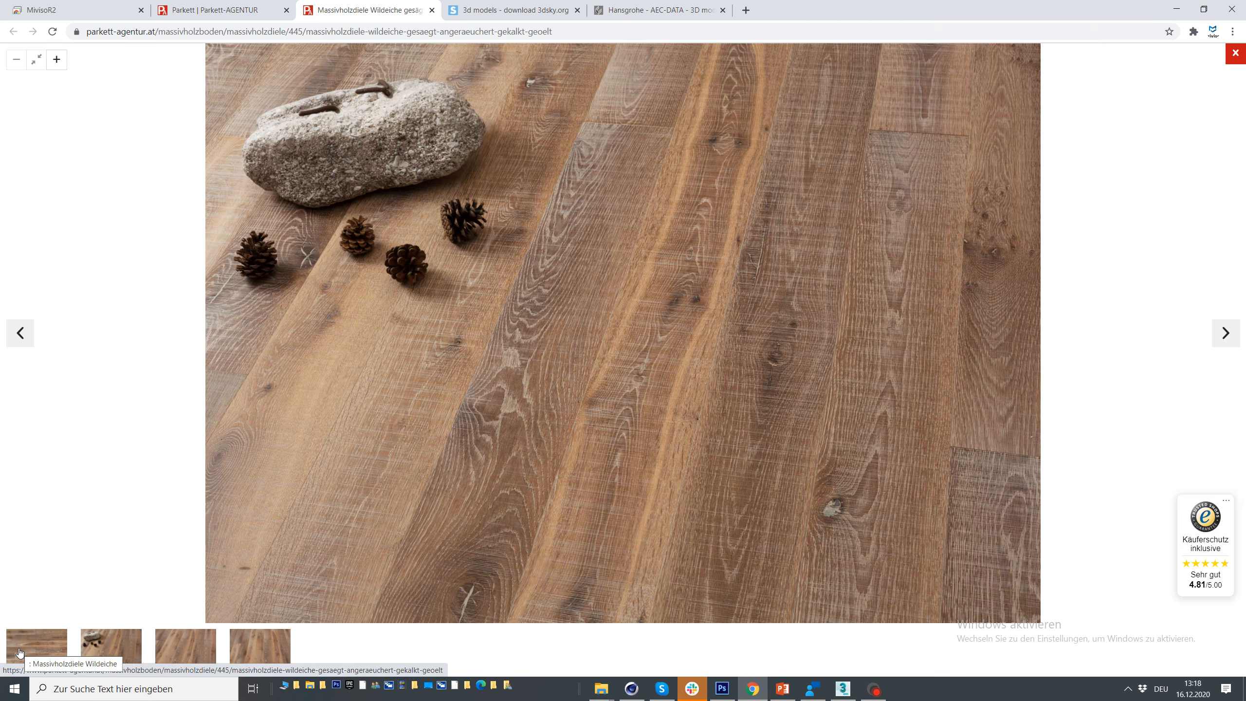
{"action": "left_click", "coordinate": [19, 651]}
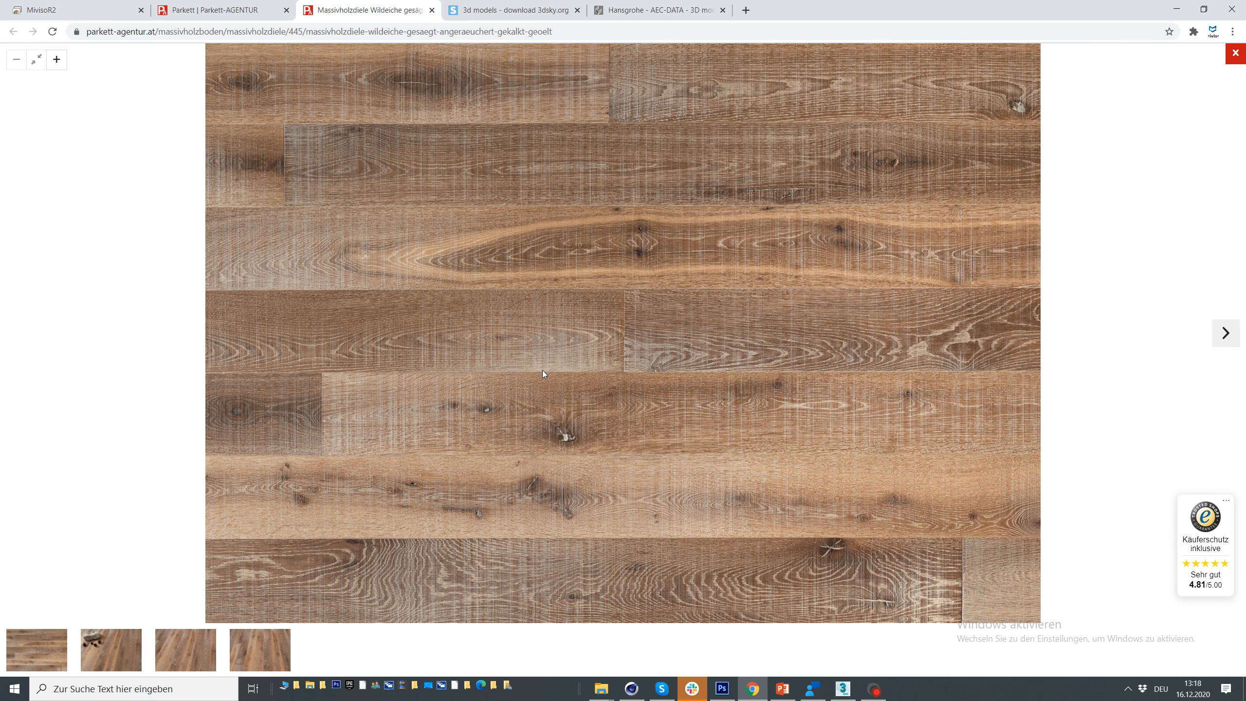
{"action": "right_click", "coordinate": [502, 366]}
{"action": "left_click", "coordinate": [467, 391]}
Highlight the web address of the parquet catalogue page and return to the enlarged plank picture
{"action": "left_click", "coordinate": [250, 11]}
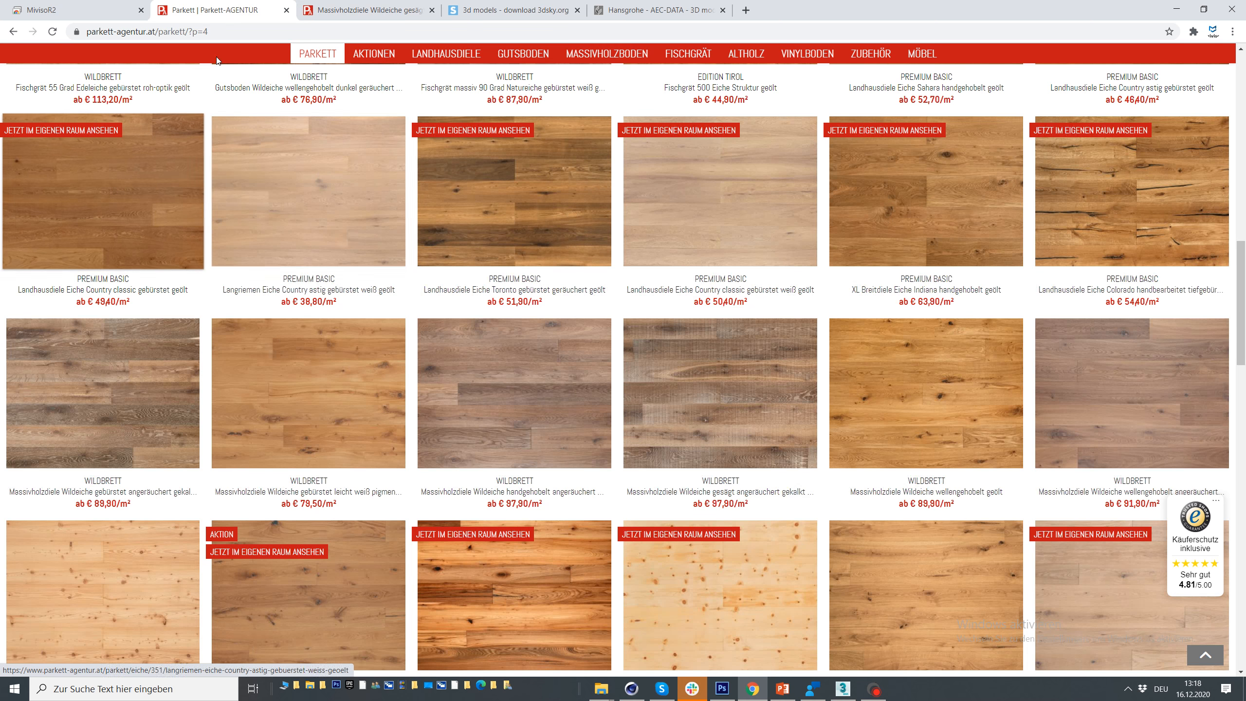
{"action": "left_click", "coordinate": [131, 31]}
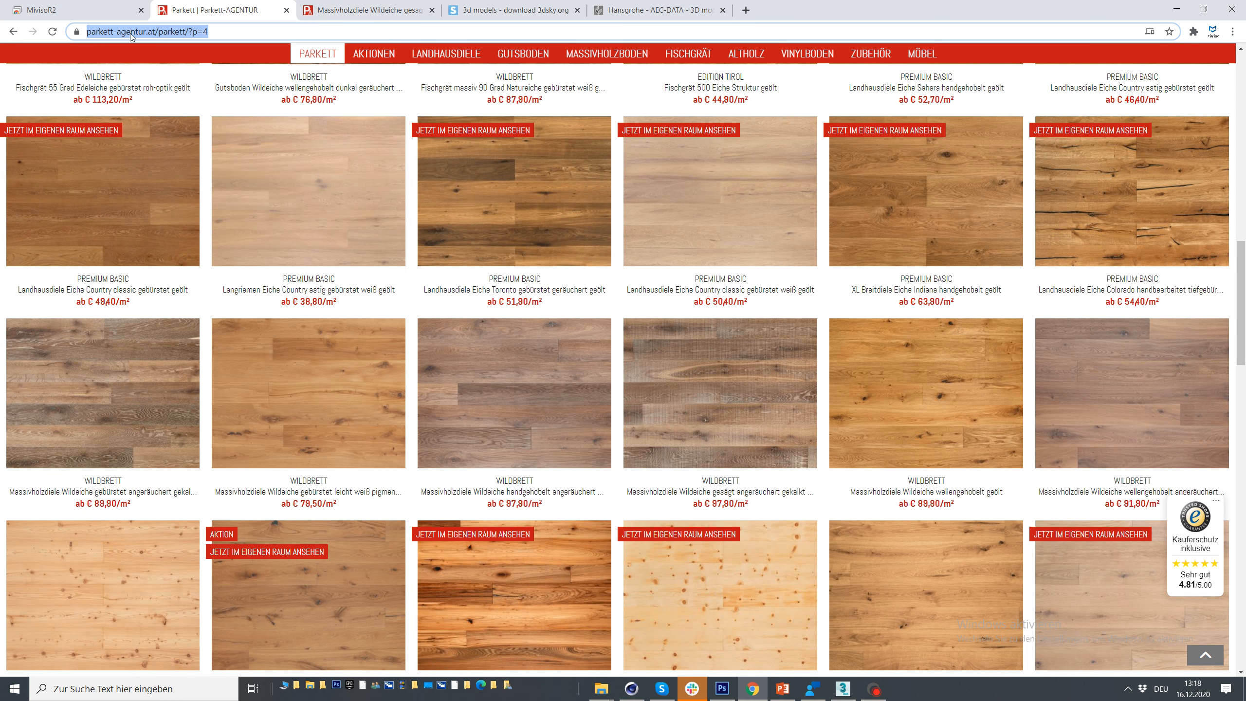
{"action": "left_click", "coordinate": [370, 10]}
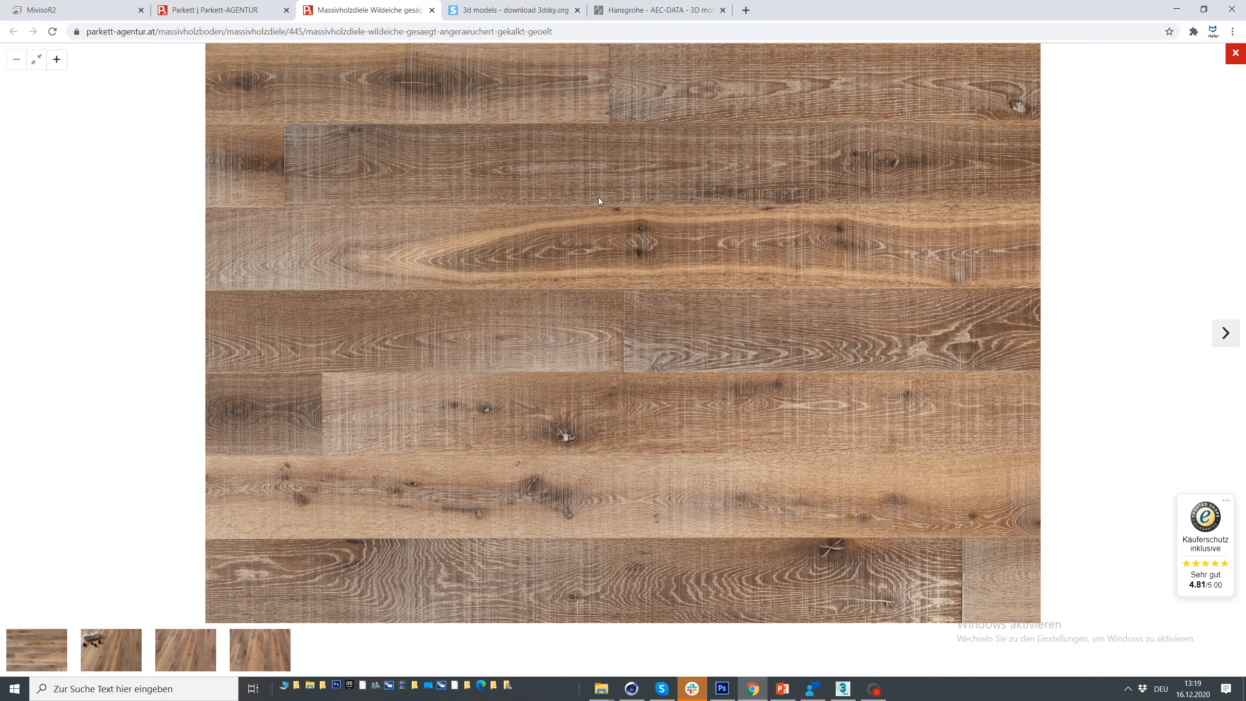
Copy the enlarged plank picture and paste it into a new Photoshop document with the default size
{"action": "right_click", "coordinate": [591, 209]}
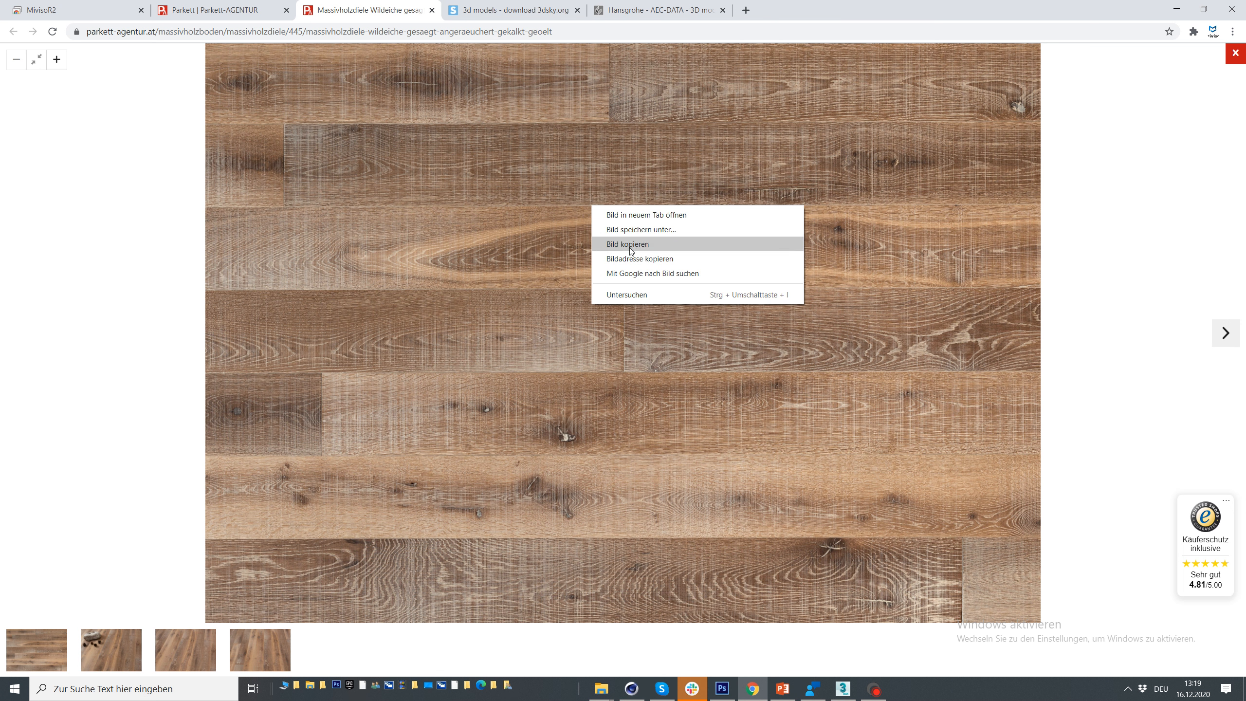
{"action": "left_click", "coordinate": [623, 245]}
{"action": "left_click", "coordinate": [722, 687]}
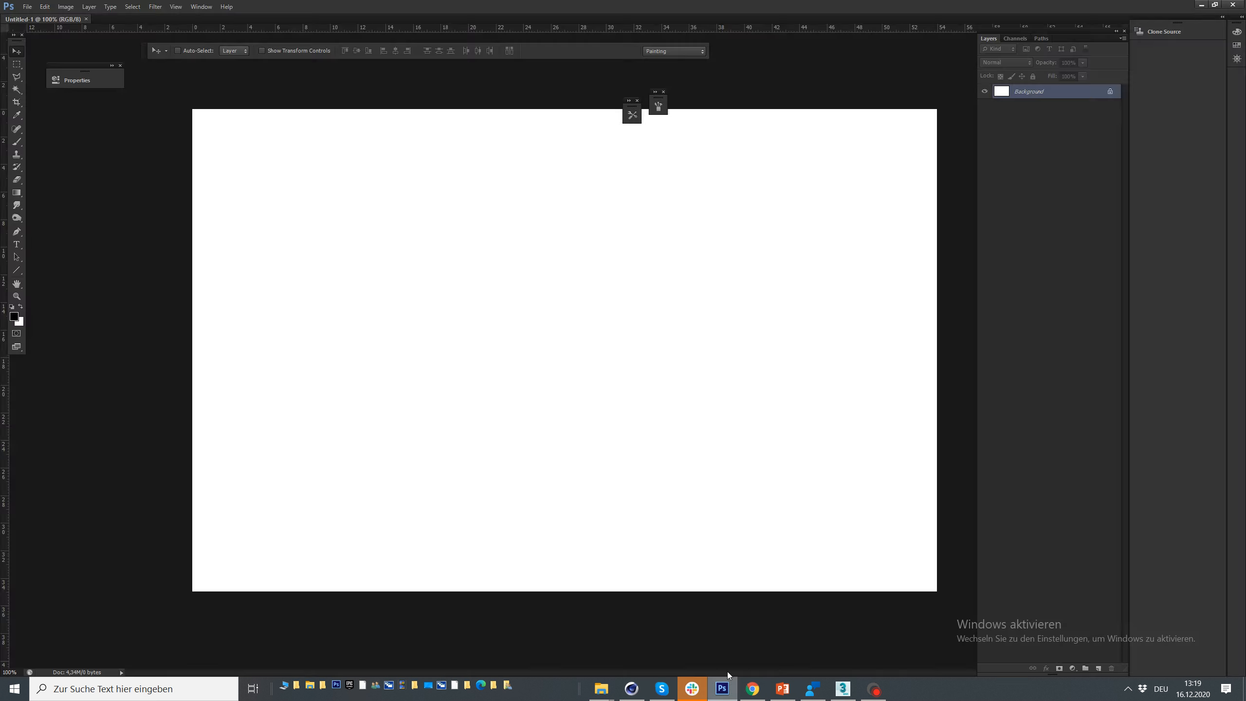
{"action": "left_click", "coordinate": [27, 6]}
{"action": "left_click", "coordinate": [35, 18]}
{"action": "key", "text": "Return"}
{"action": "key", "text": "ctrl+v"}
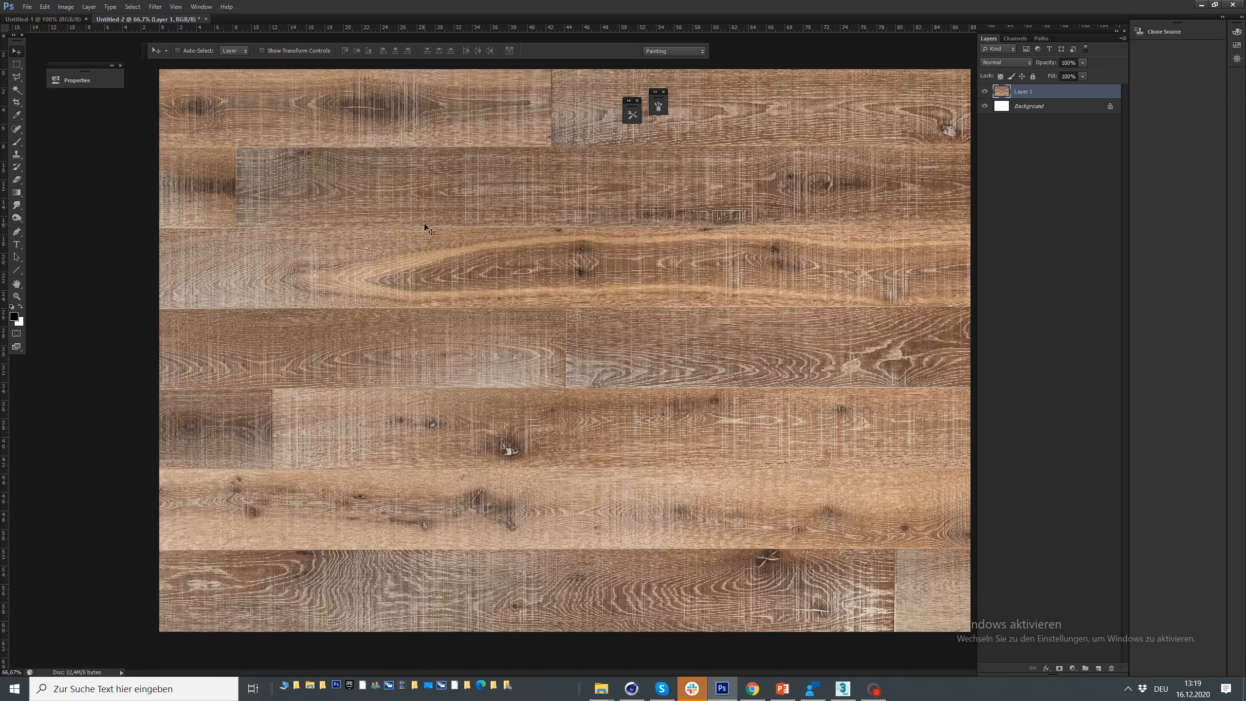
Save the pasted plank picture to the Desktop as a JPEG named wood
{"action": "left_click", "coordinate": [27, 7]}
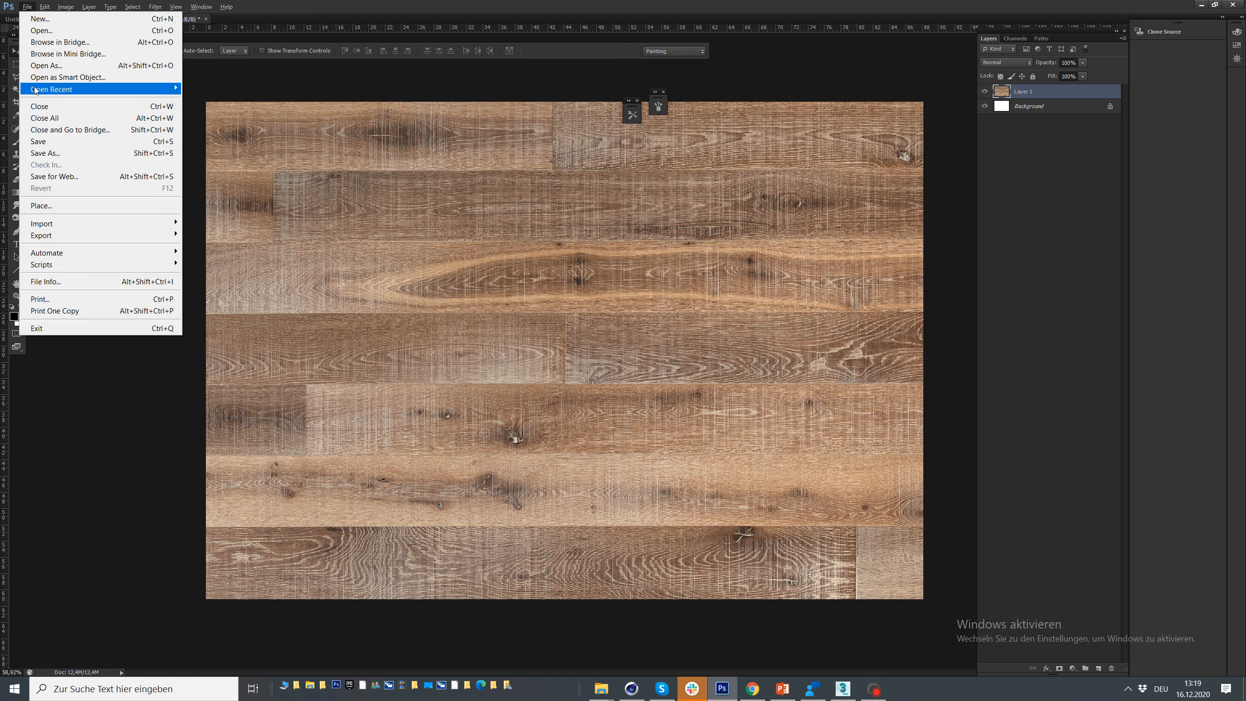
{"action": "left_click", "coordinate": [34, 154]}
{"action": "left_click", "coordinate": [55, 105]}
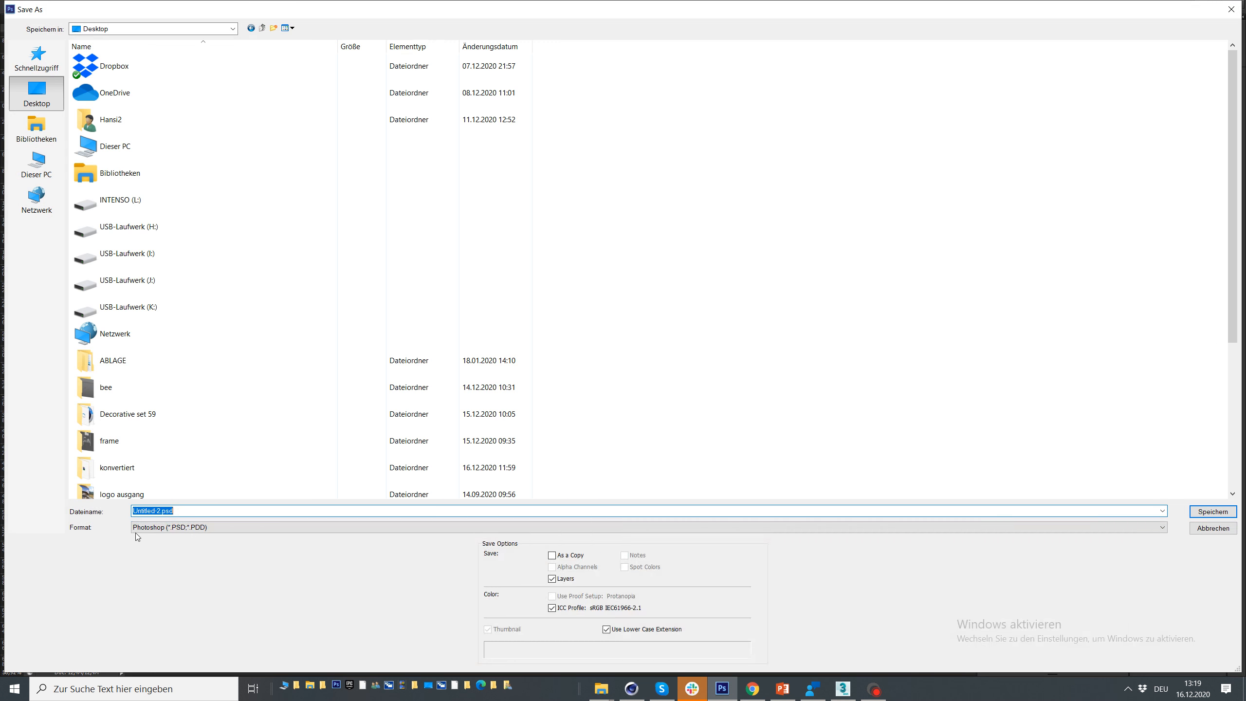
{"action": "left_click", "coordinate": [153, 527]}
{"action": "left_click", "coordinate": [152, 591]}
{"action": "double_click", "coordinate": [150, 510]}
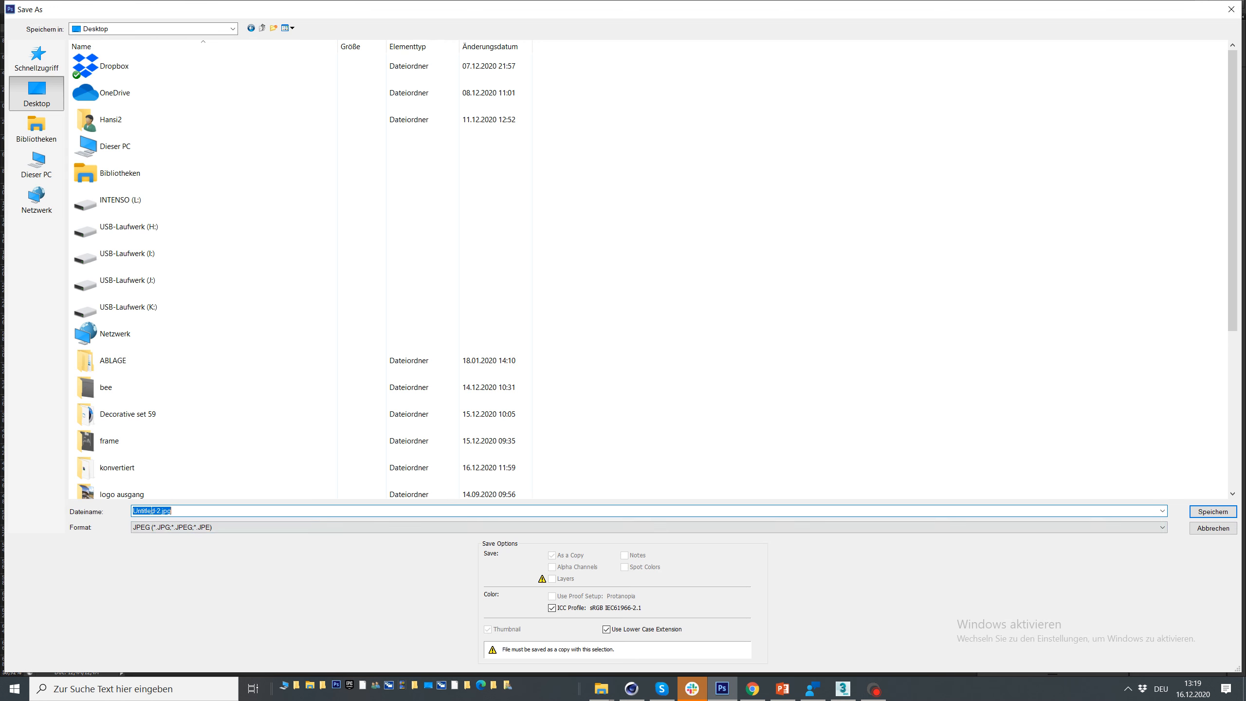
{"action": "type", "text": "wood"}
{"action": "key", "text": "Return"}
{"action": "key", "text": "Return"}
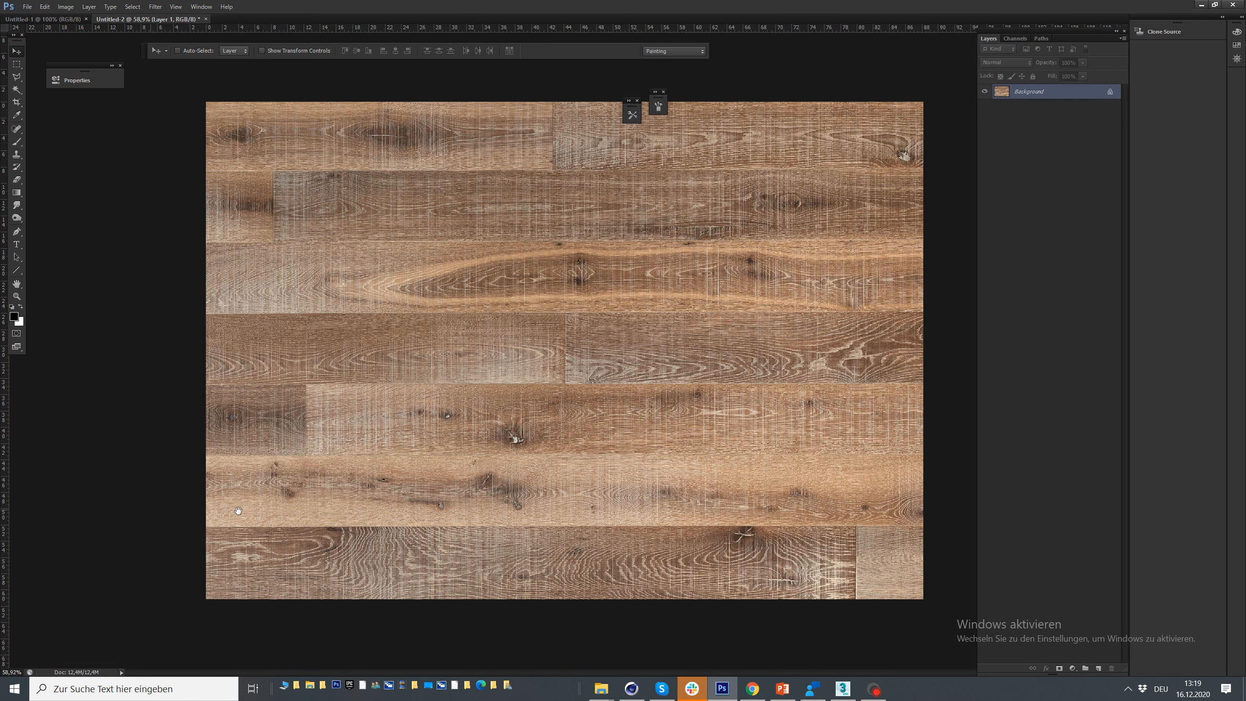
Switch to Cinema 4D and load wood.jpg from the Desktop as the parquet material's Diffuse texture, without copying it into the project folder
{"action": "left_click", "coordinate": [642, 690]}
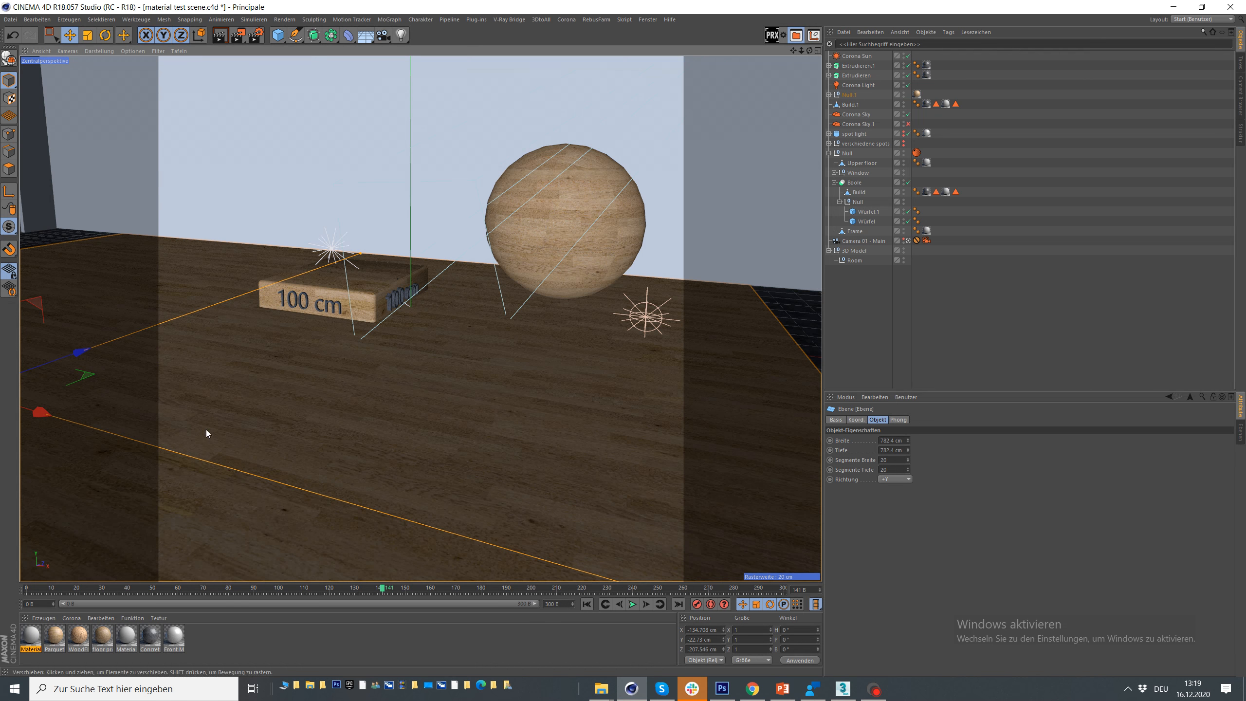
{"action": "double_click", "coordinate": [62, 638]}
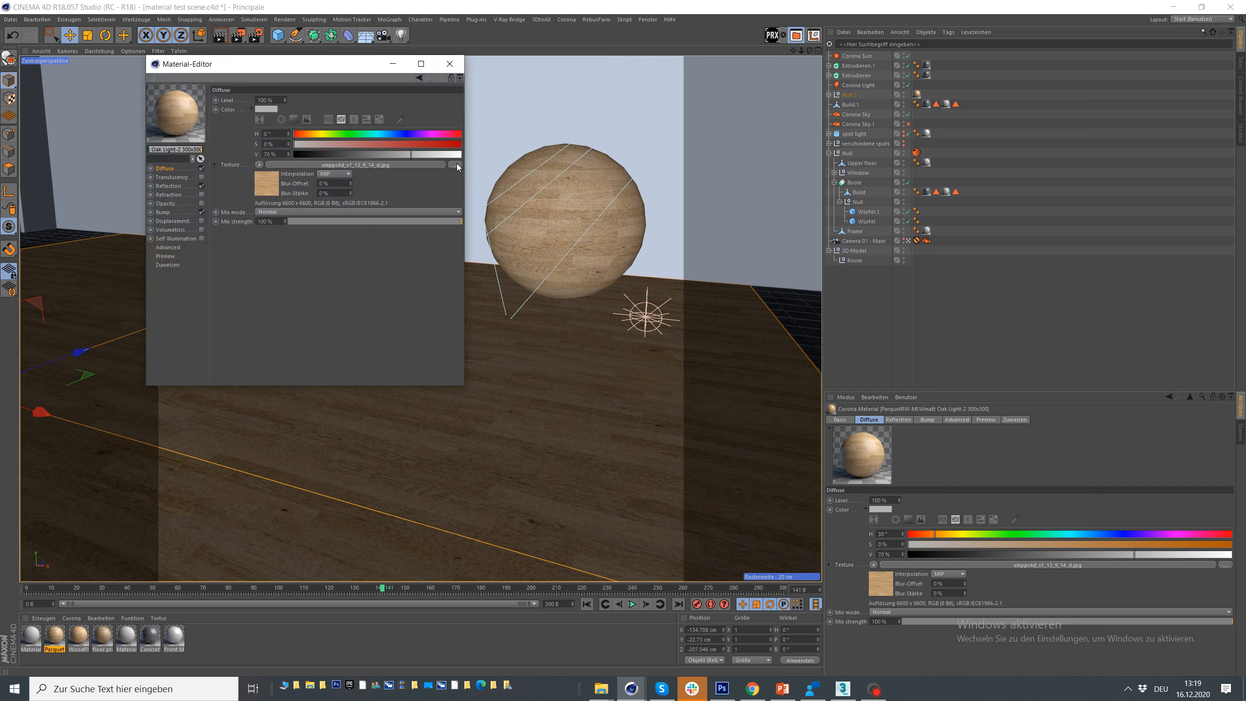
{"action": "left_click", "coordinate": [168, 186]}
{"action": "left_click", "coordinate": [165, 169]}
{"action": "left_click", "coordinate": [452, 164]}
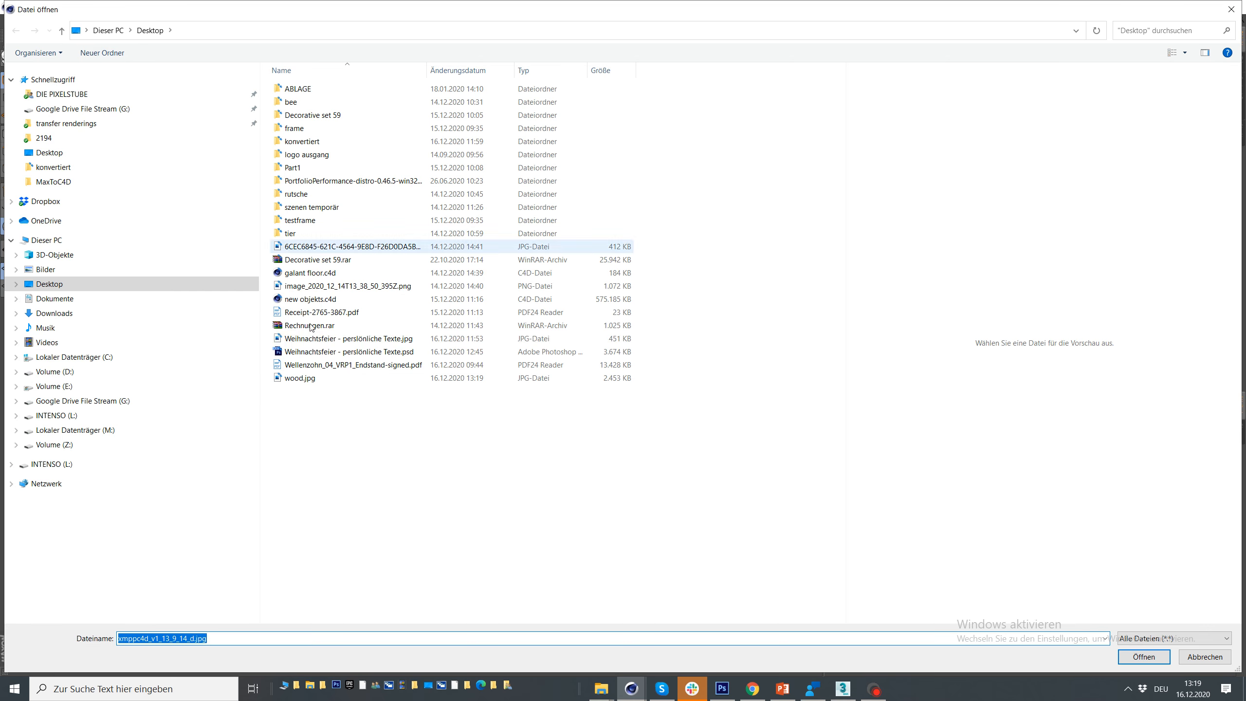
{"action": "double_click", "coordinate": [300, 378]}
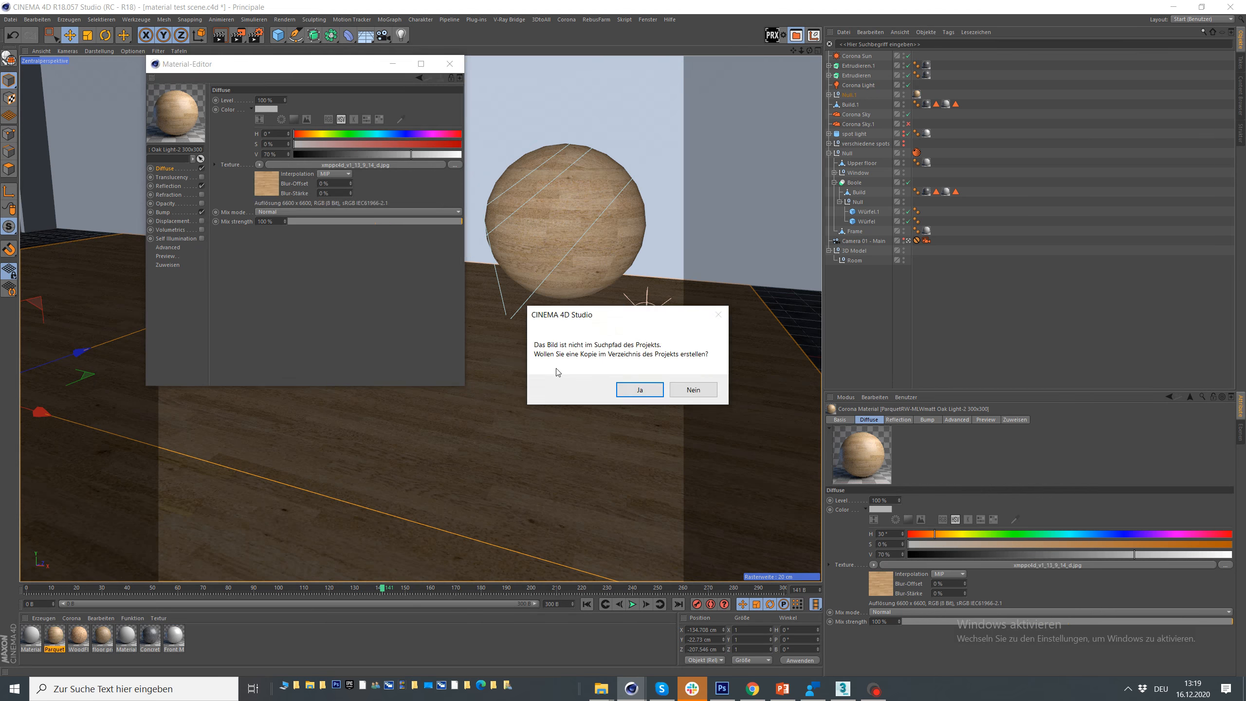
{"action": "left_click", "coordinate": [692, 390]}
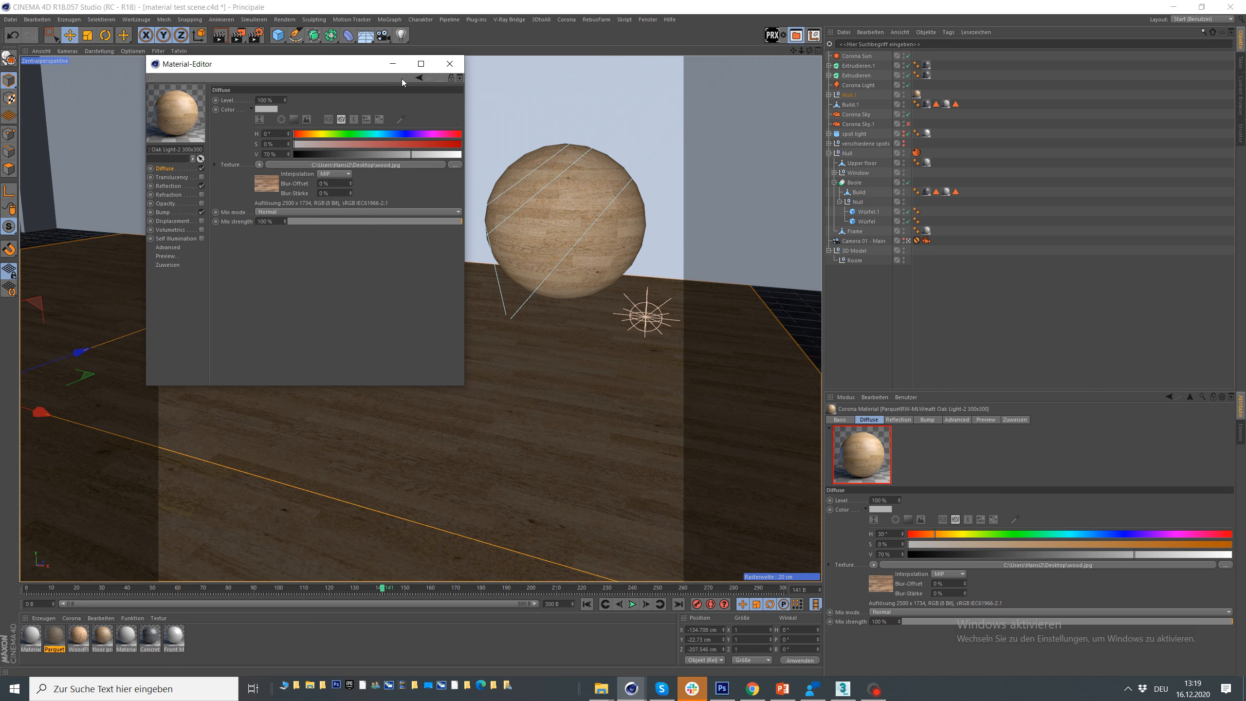
{"action": "left_click", "coordinate": [178, 186]}
{"action": "left_click", "coordinate": [456, 65]}
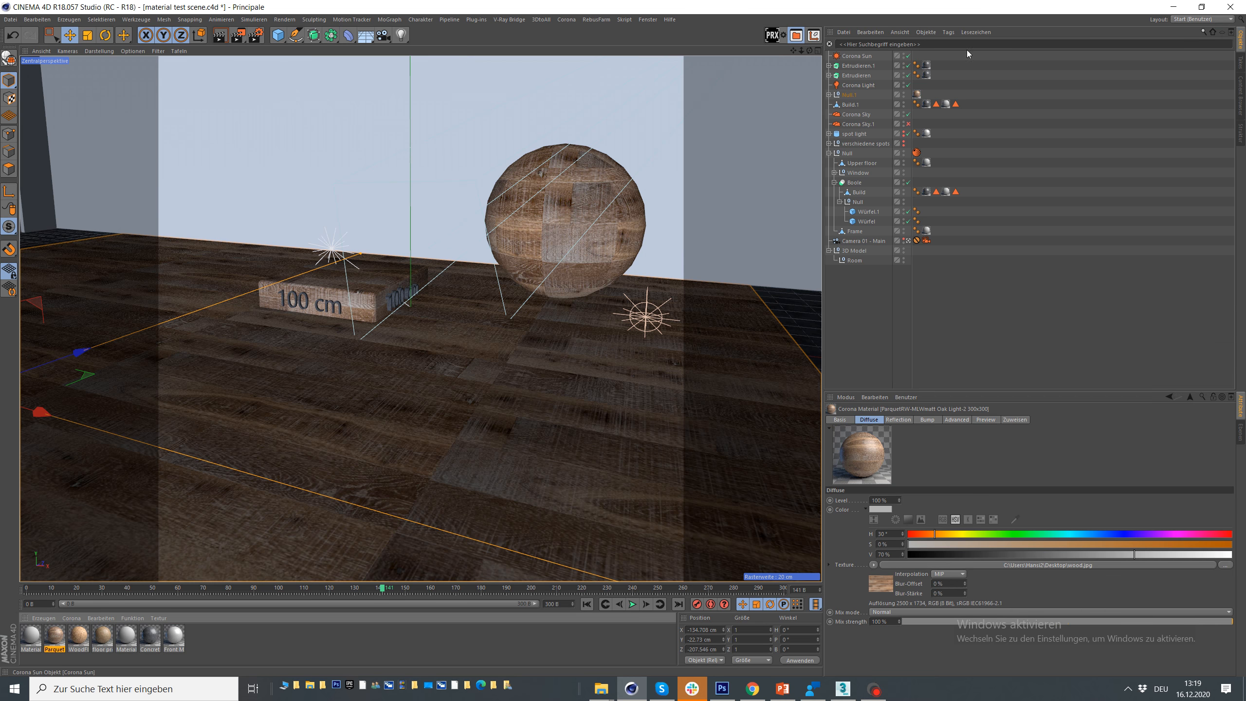
Set Länge U and Länge V to 40 % in the floor's parquet texture tag
{"action": "left_click", "coordinate": [916, 94]}
{"action": "left_click_drag", "start_coordinate": [900, 531], "coordinate": [740, 495]}
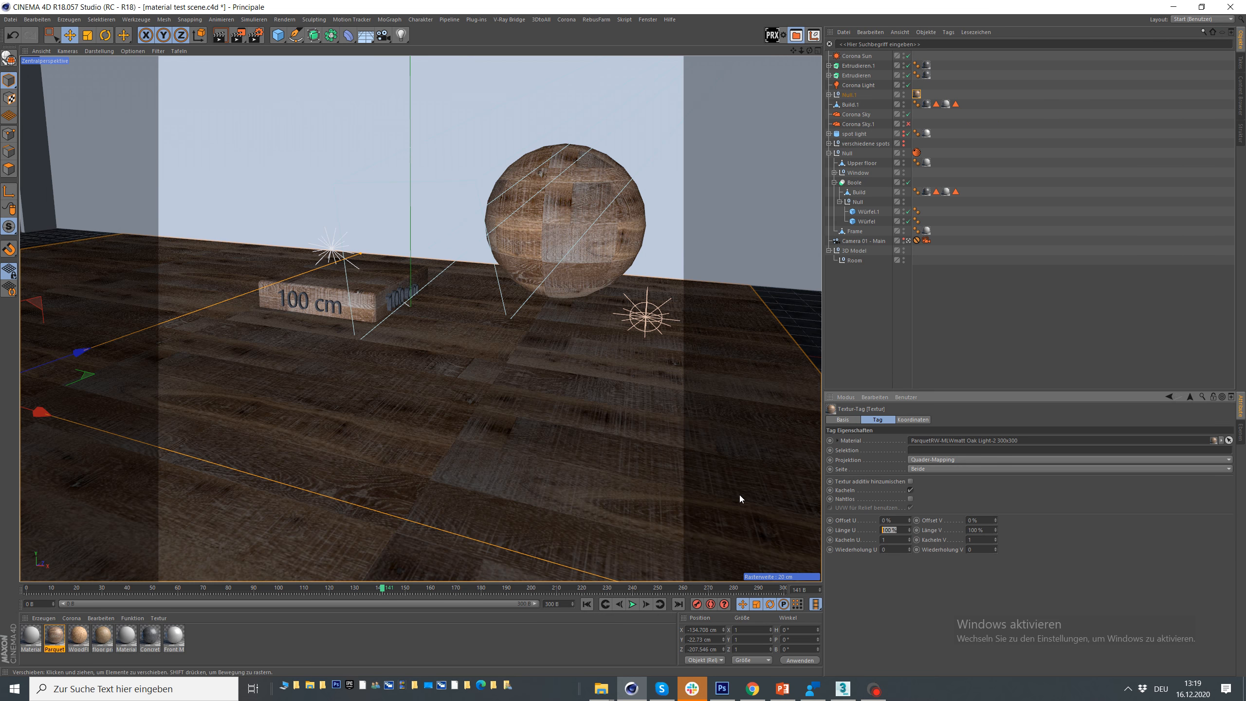
{"action": "type", "text": "40"}
{"action": "key", "text": "Tab"}
{"action": "type", "text": "40"}
{"action": "key", "text": "Return"}
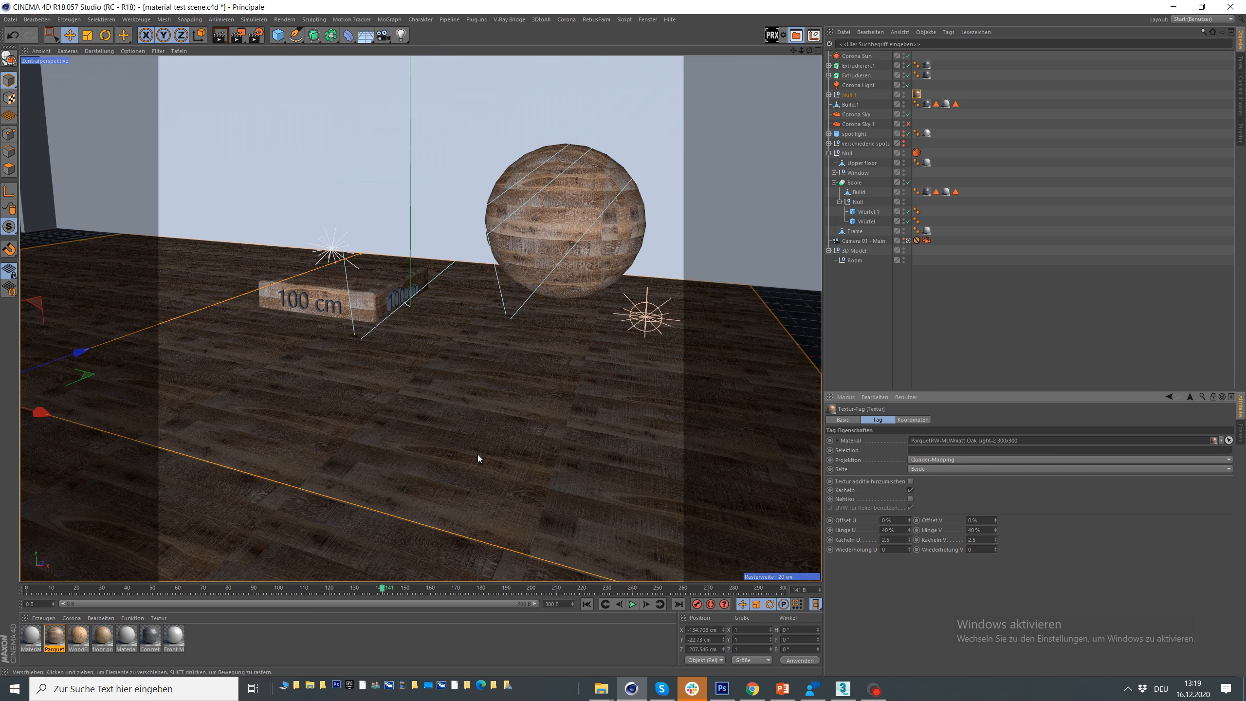
Render the scene in the Corona VFB and examine the new wood texture on the floor
{"action": "left_click", "coordinate": [566, 19]}
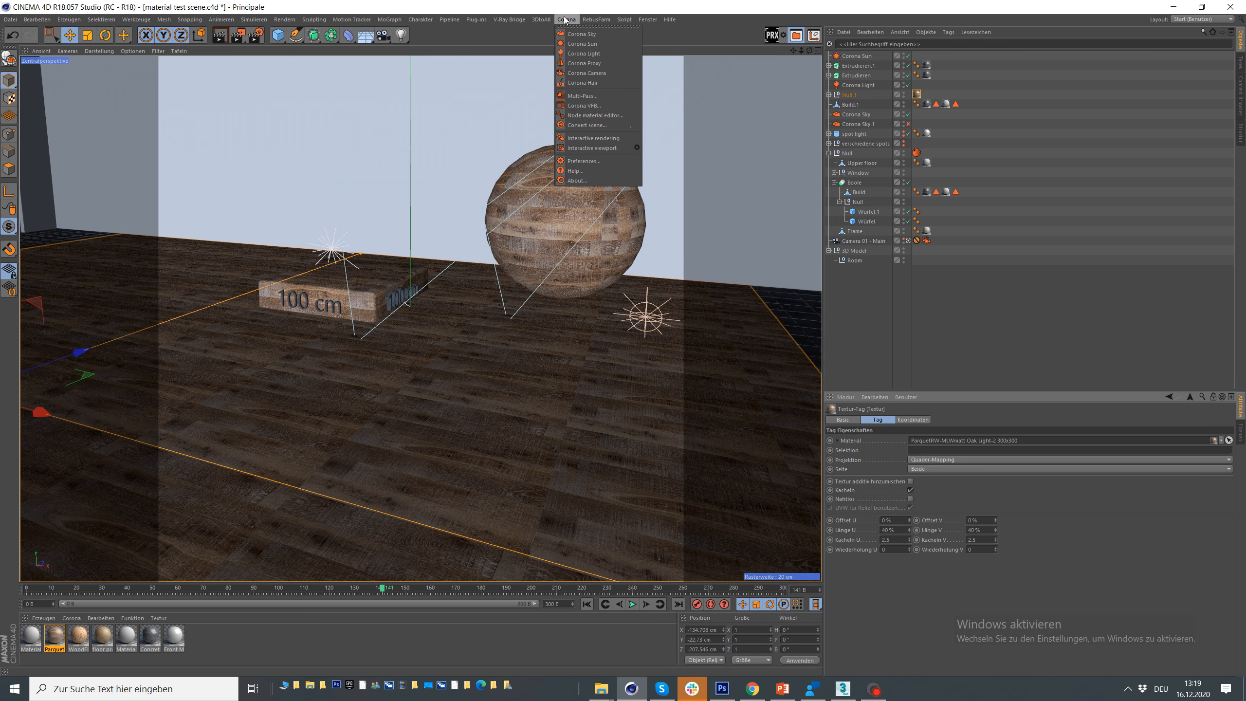
{"action": "left_click", "coordinate": [584, 106]}
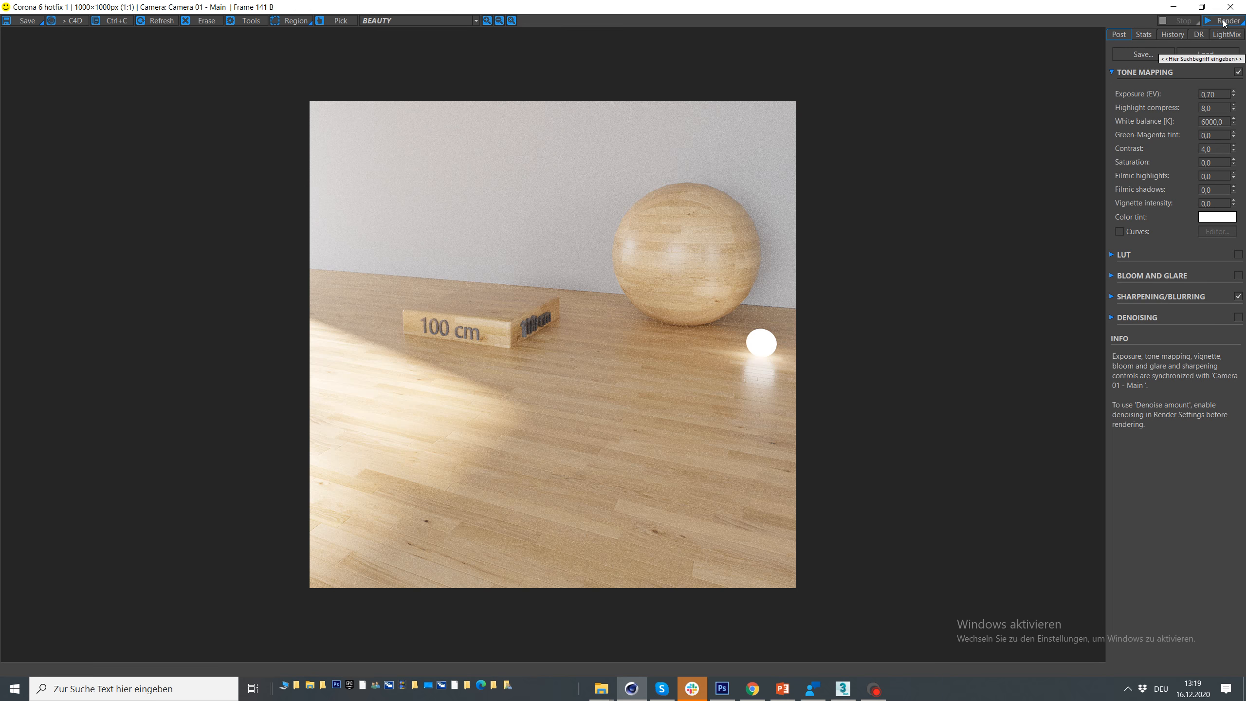
{"action": "left_click", "coordinate": [1223, 22]}
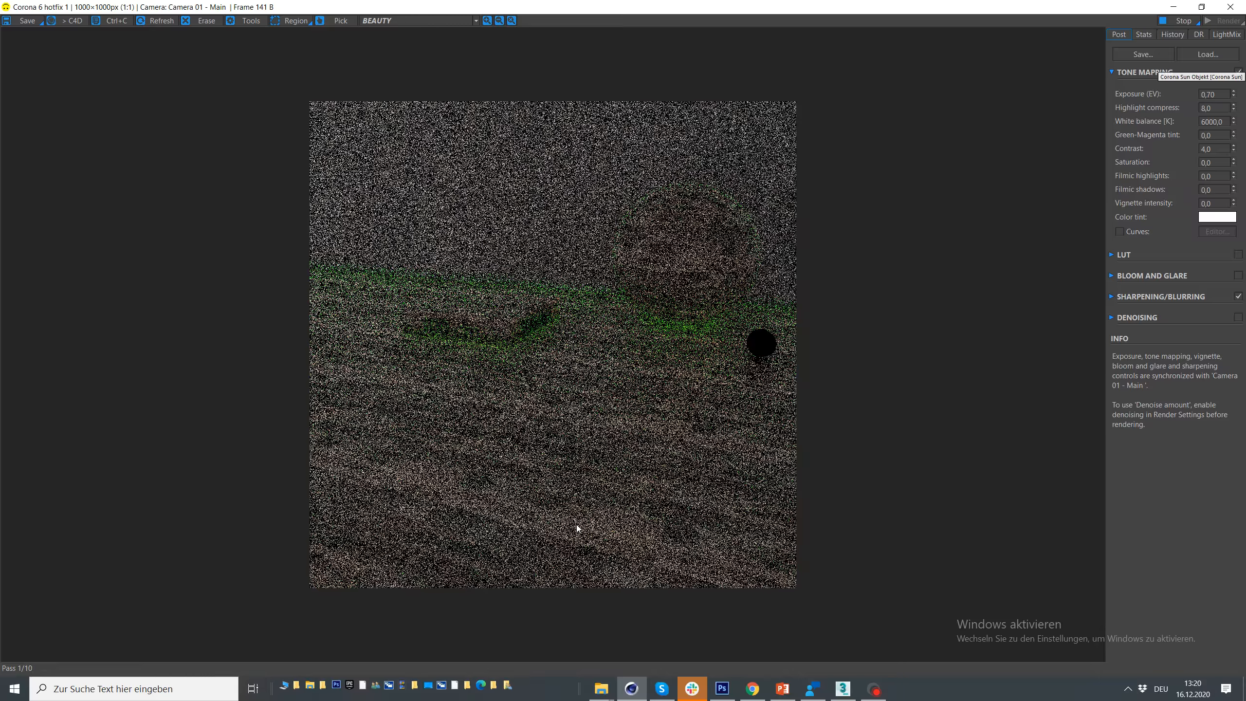
{"action": "scroll", "coordinate": [624, 524], "scroll_direction": "up", "scroll_amount": 1}
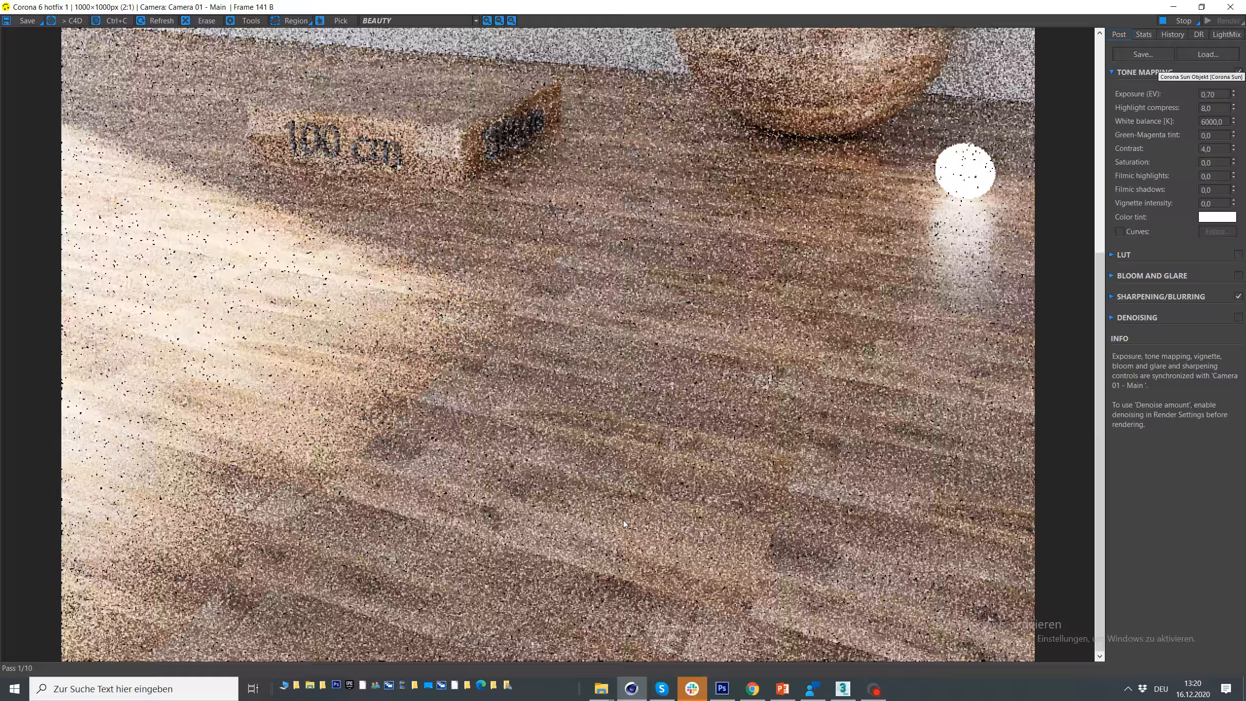
{"action": "scroll", "coordinate": [623, 520], "scroll_direction": "down", "scroll_amount": 1}
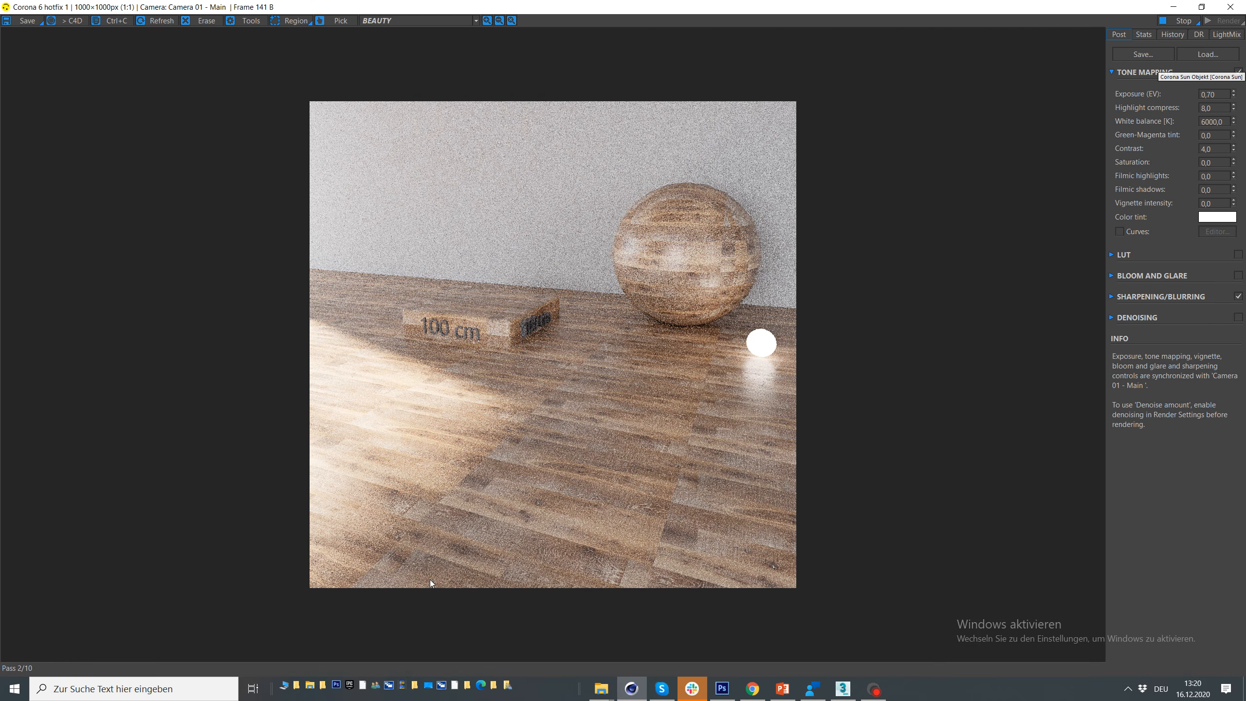
Switch to Photoshop and extend the canvas up and to the left with the Crop tool to over twice its width and height
{"action": "left_click", "coordinate": [722, 689]}
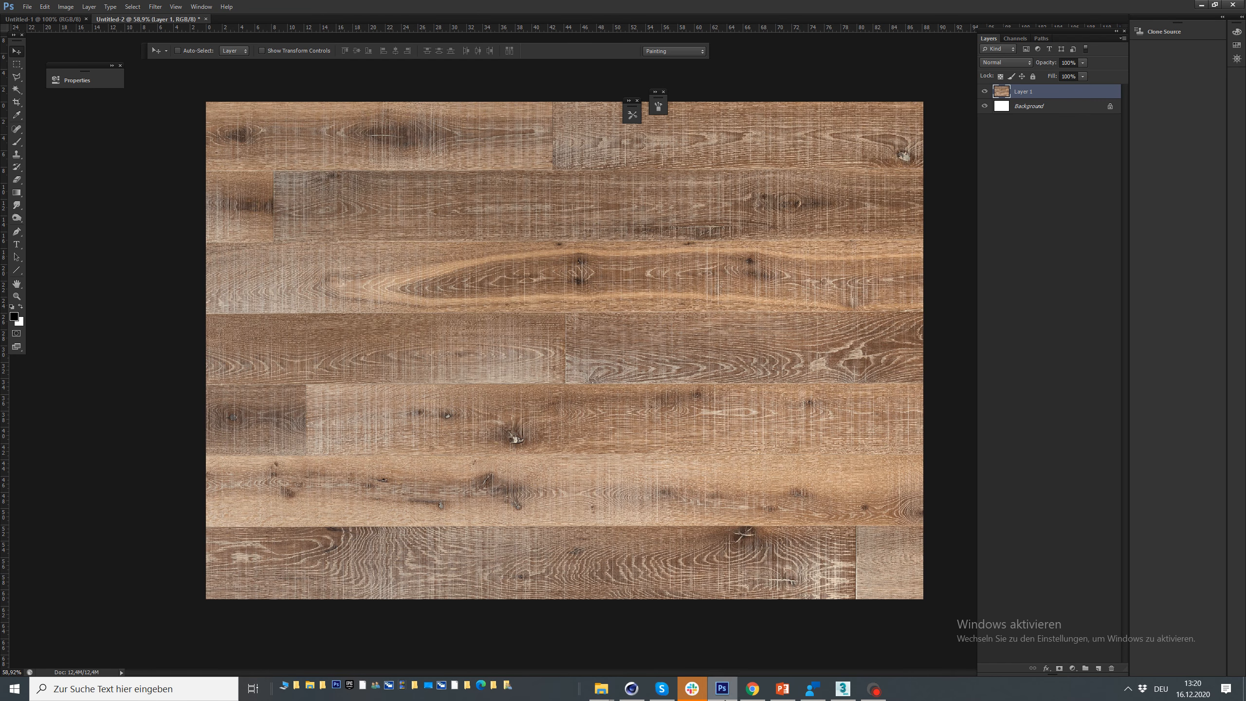
{"action": "scroll", "coordinate": [591, 461], "scroll_direction": "down", "scroll_amount": 2}
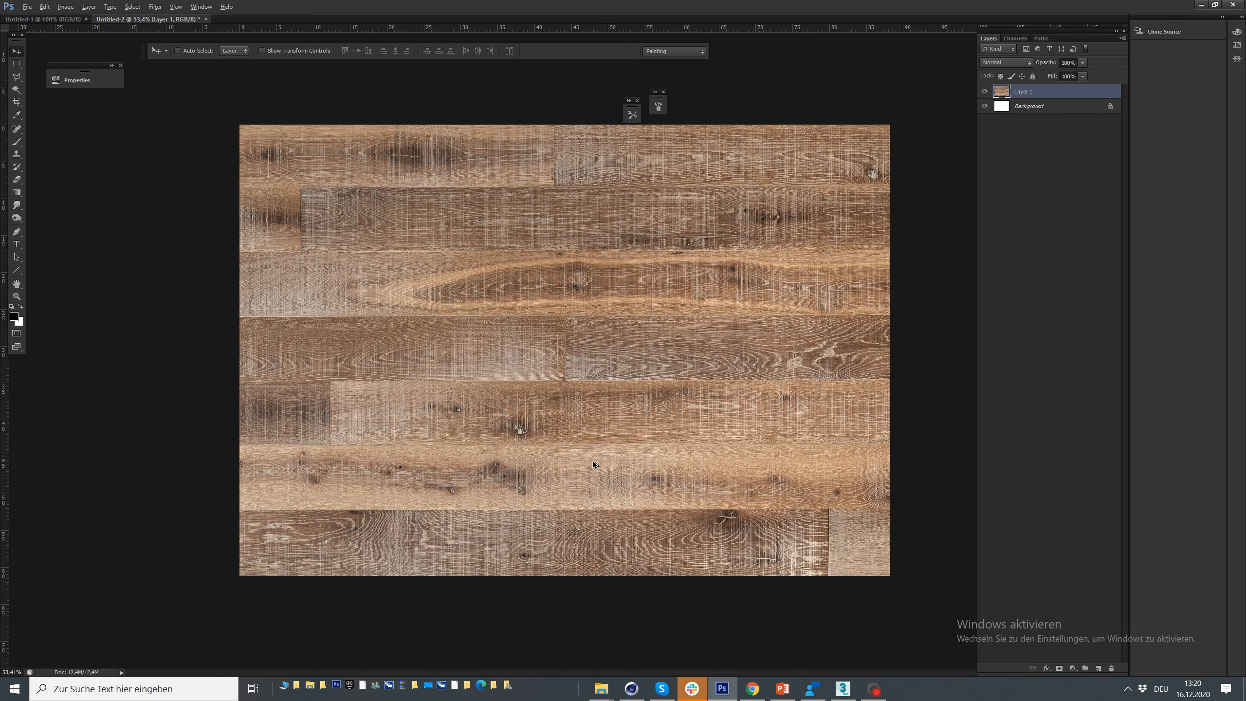
{"action": "key", "text": "alt"}
{"action": "left_click", "coordinate": [16, 103]}
{"action": "scroll", "coordinate": [654, 439], "scroll_direction": "down", "scroll_amount": 5}
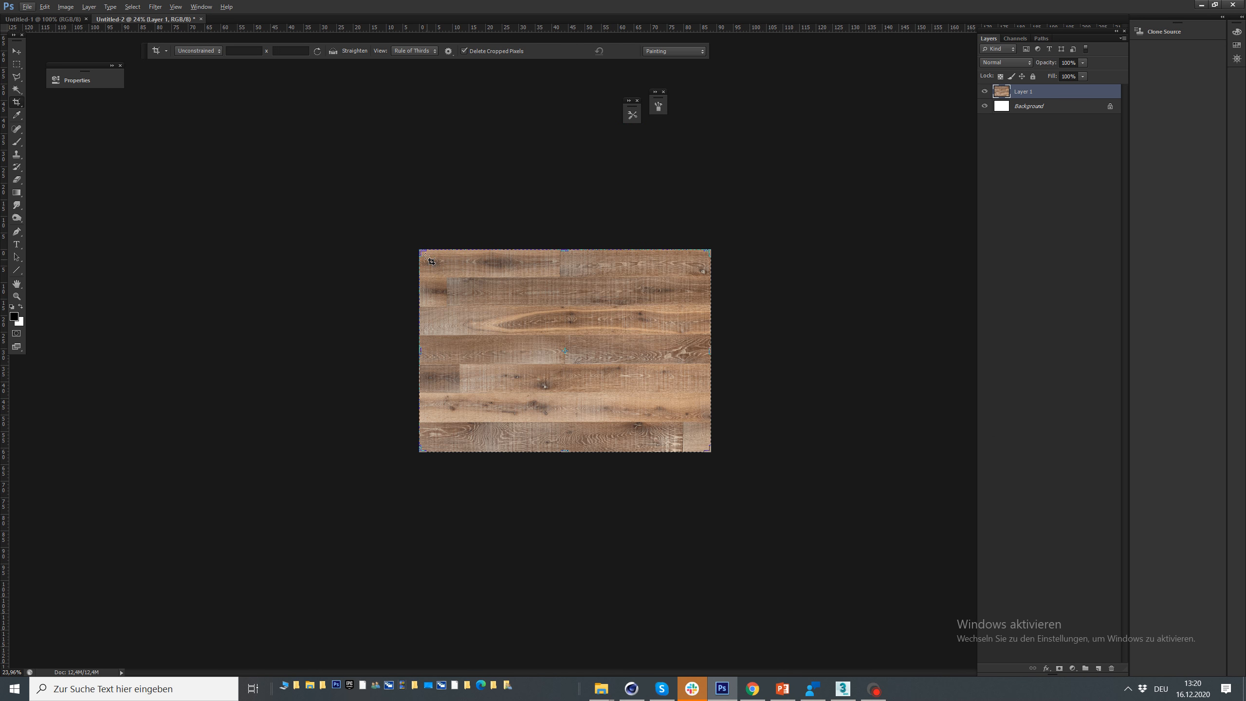
{"action": "left_click_drag", "start_coordinate": [421, 251], "coordinate": [255, 117]}
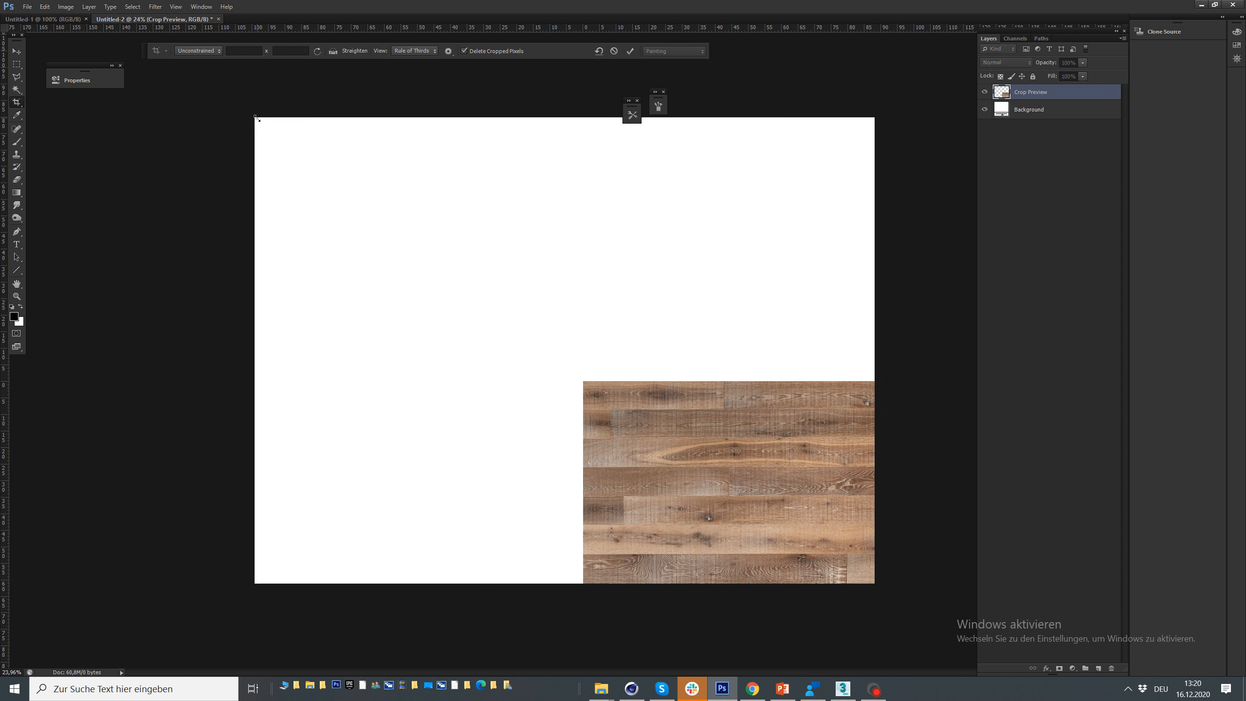
{"action": "key", "text": "Return"}
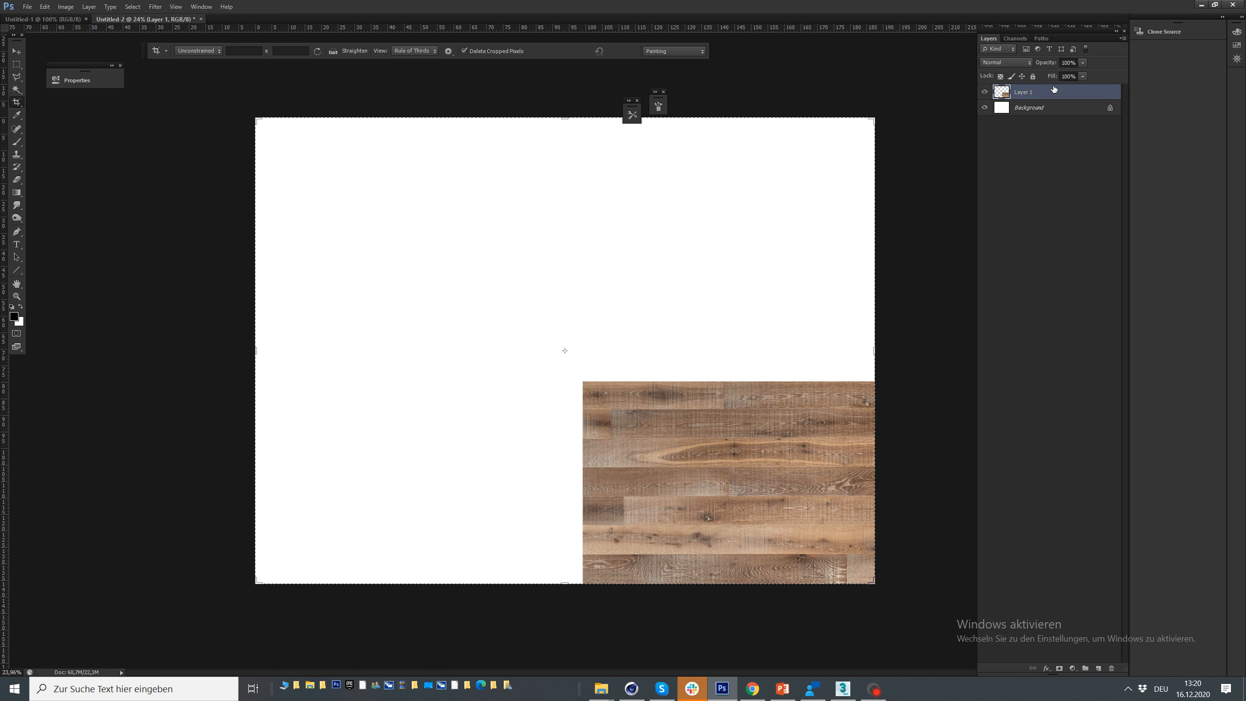
Move the plank picture to the upper-left area of the enlarged canvas
{"action": "key", "text": "v"}
{"action": "left_click_drag", "start_coordinate": [617, 415], "coordinate": [474, 242]}
{"action": "scroll", "coordinate": [261, 325], "scroll_direction": "up", "scroll_amount": 3}
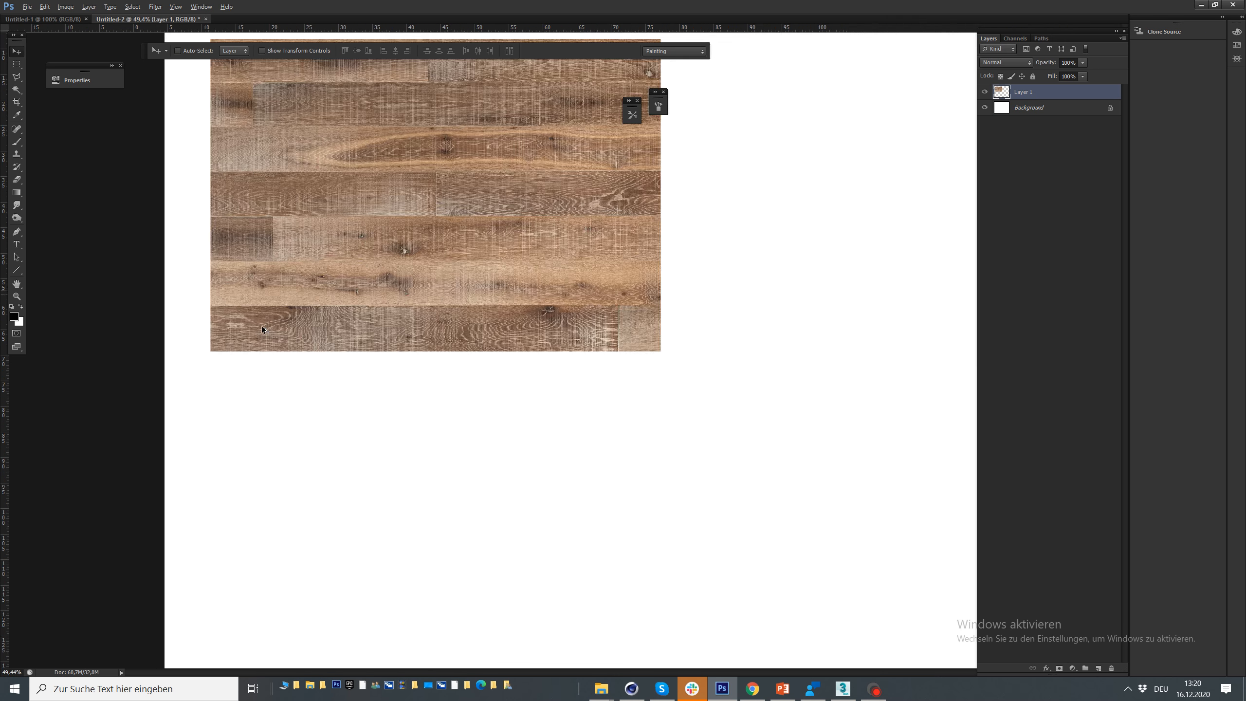
Copy the long plank from the picture's bottom row onto its own layer named board 1 and place it in the empty area below
{"action": "key", "text": "m"}
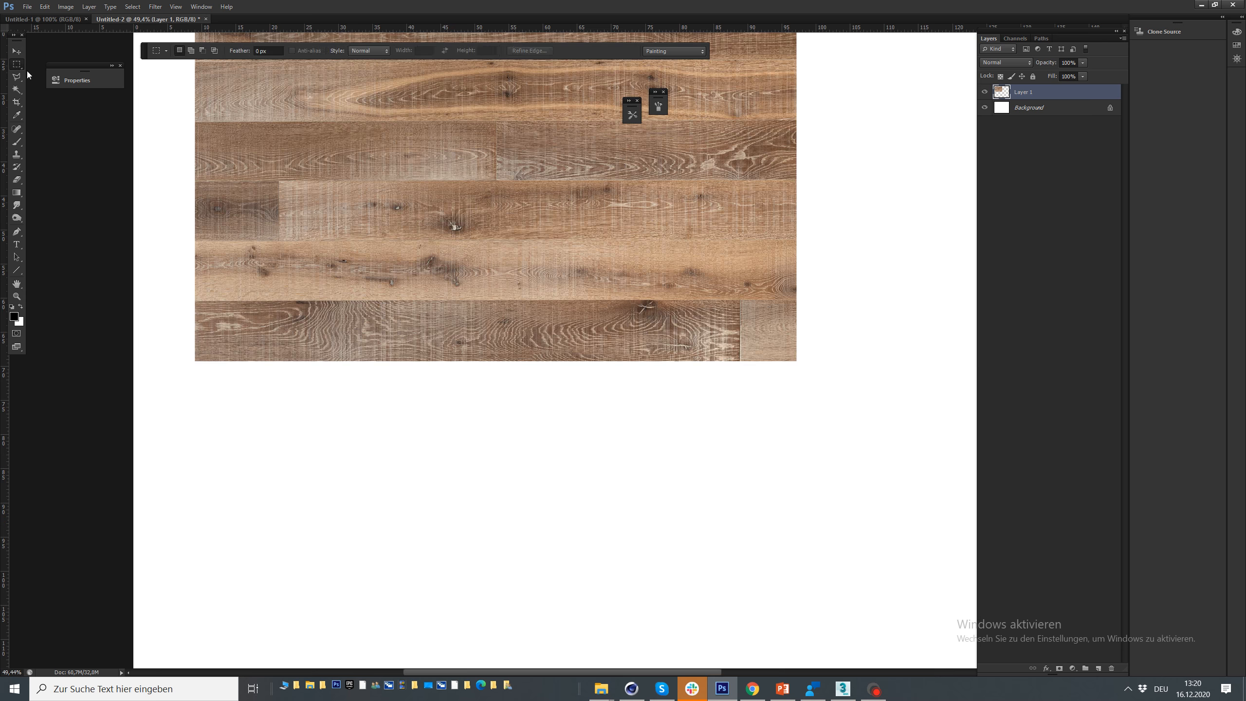
{"action": "scroll", "coordinate": [320, 348], "scroll_direction": "down", "scroll_amount": 2}
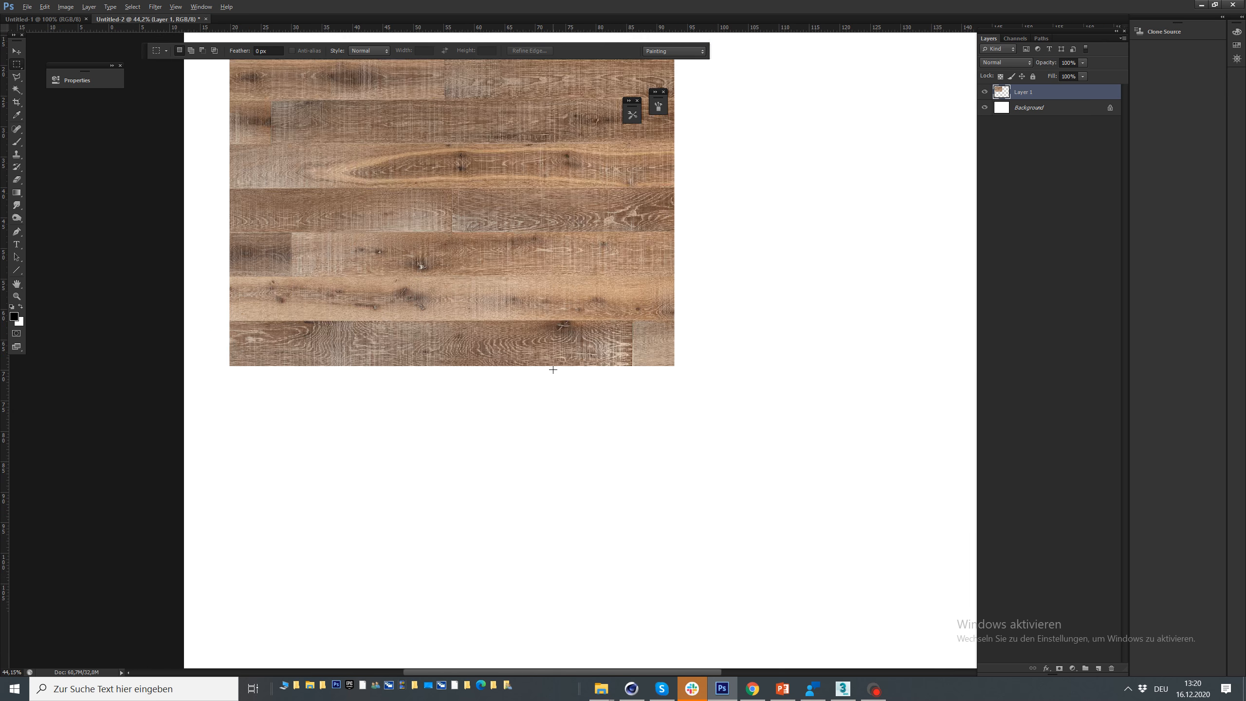
{"action": "scroll", "coordinate": [551, 362], "scroll_direction": "up", "scroll_amount": 3}
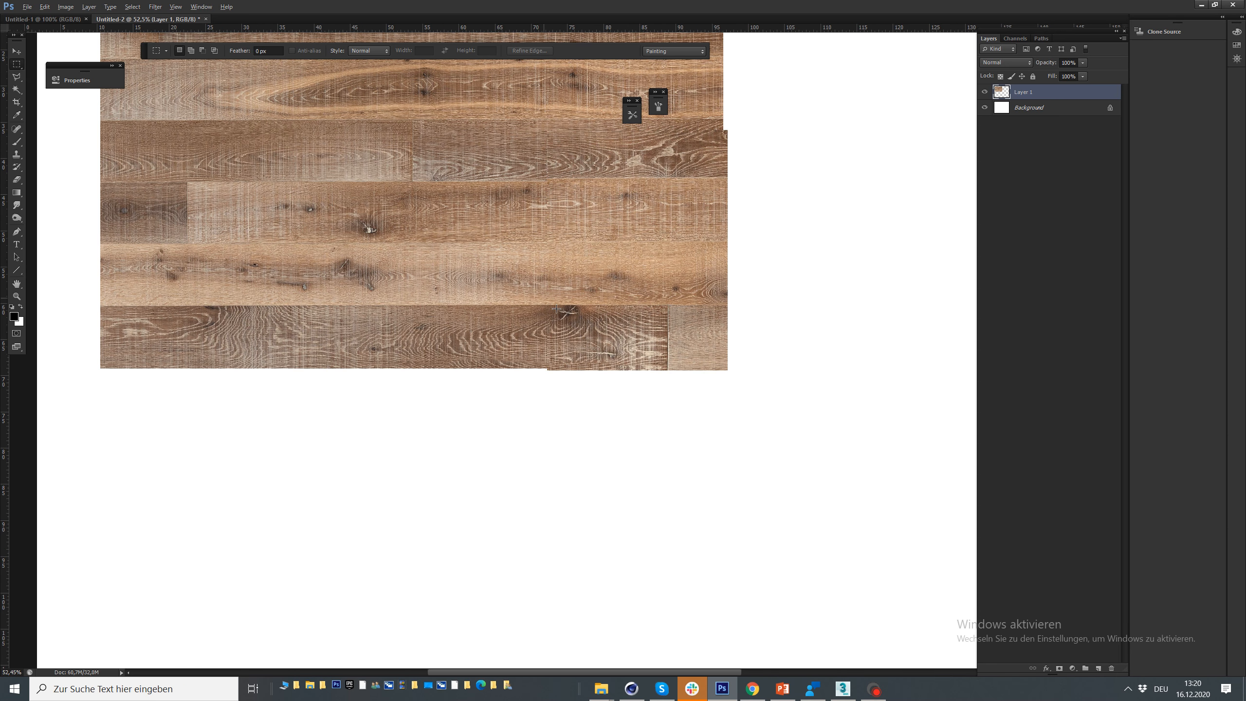
{"action": "scroll", "coordinate": [638, 307], "scroll_direction": "up", "scroll_amount": 5}
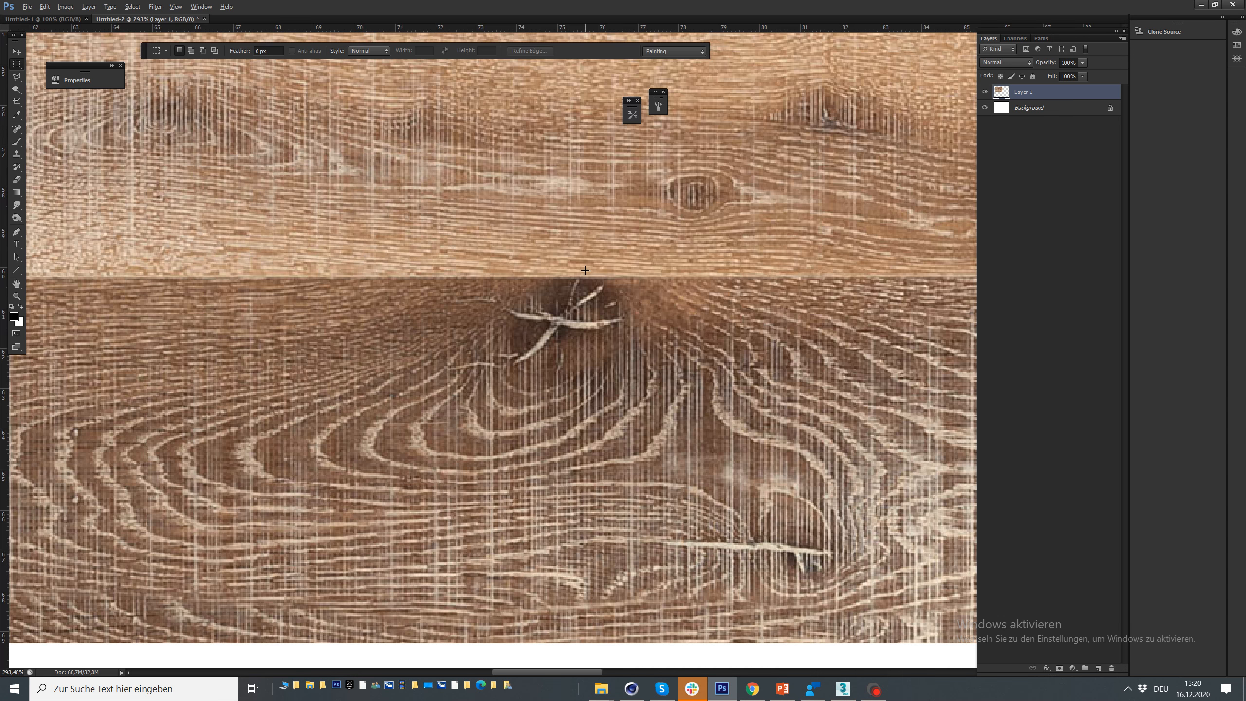
{"action": "scroll", "coordinate": [699, 243], "scroll_direction": "down", "scroll_amount": 3}
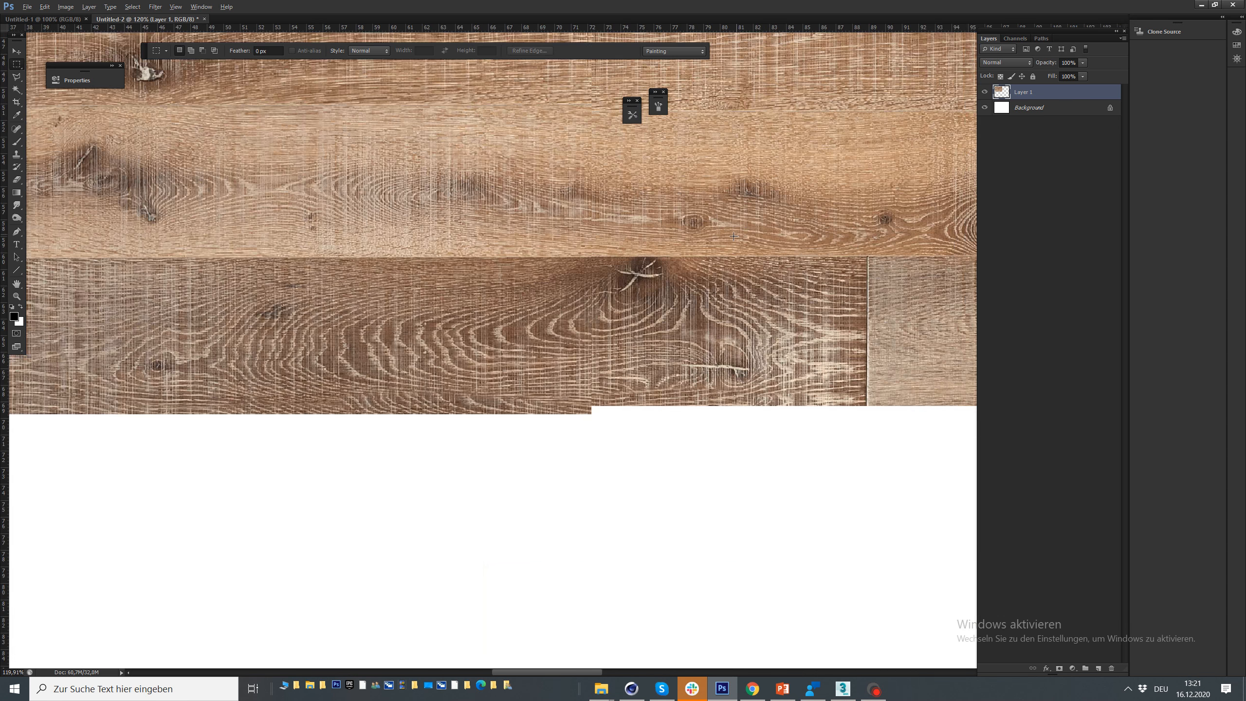
{"action": "scroll", "coordinate": [734, 236], "scroll_direction": "down", "scroll_amount": 3}
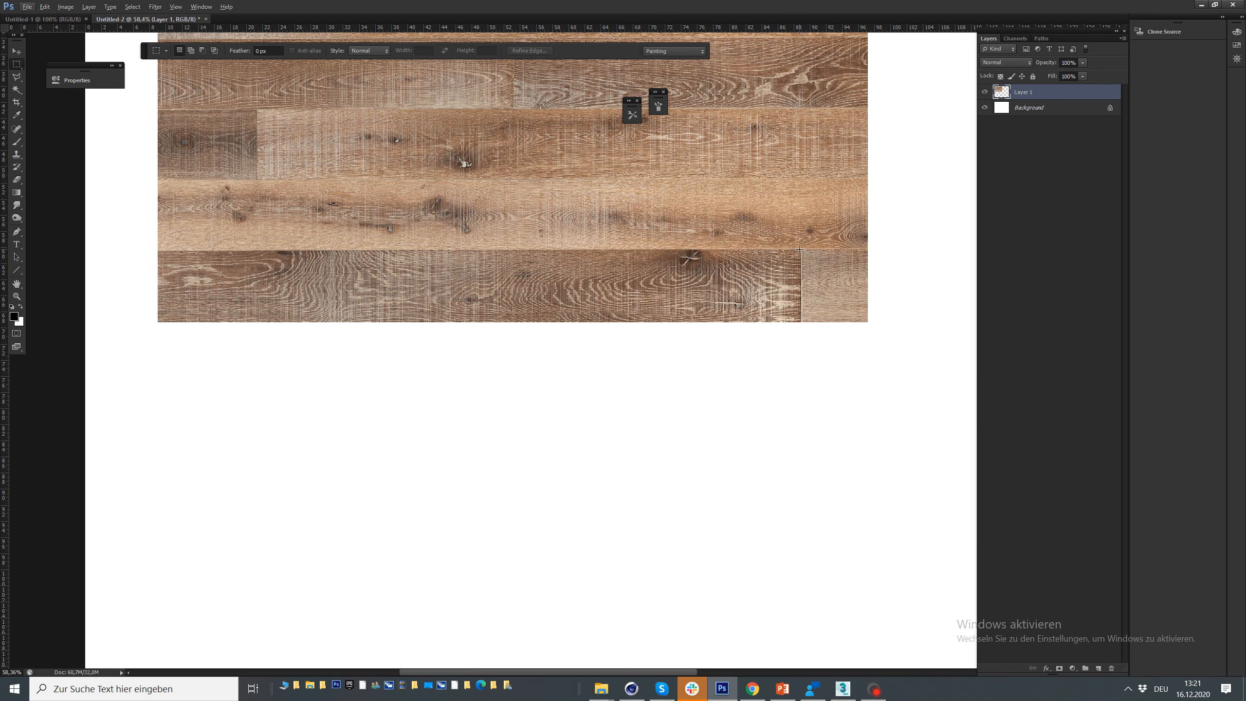
{"action": "left_click_drag", "start_coordinate": [798, 250], "coordinate": [159, 322]}
{"action": "left_click_drag", "start_coordinate": [851, 174], "coordinate": [138, 250]}
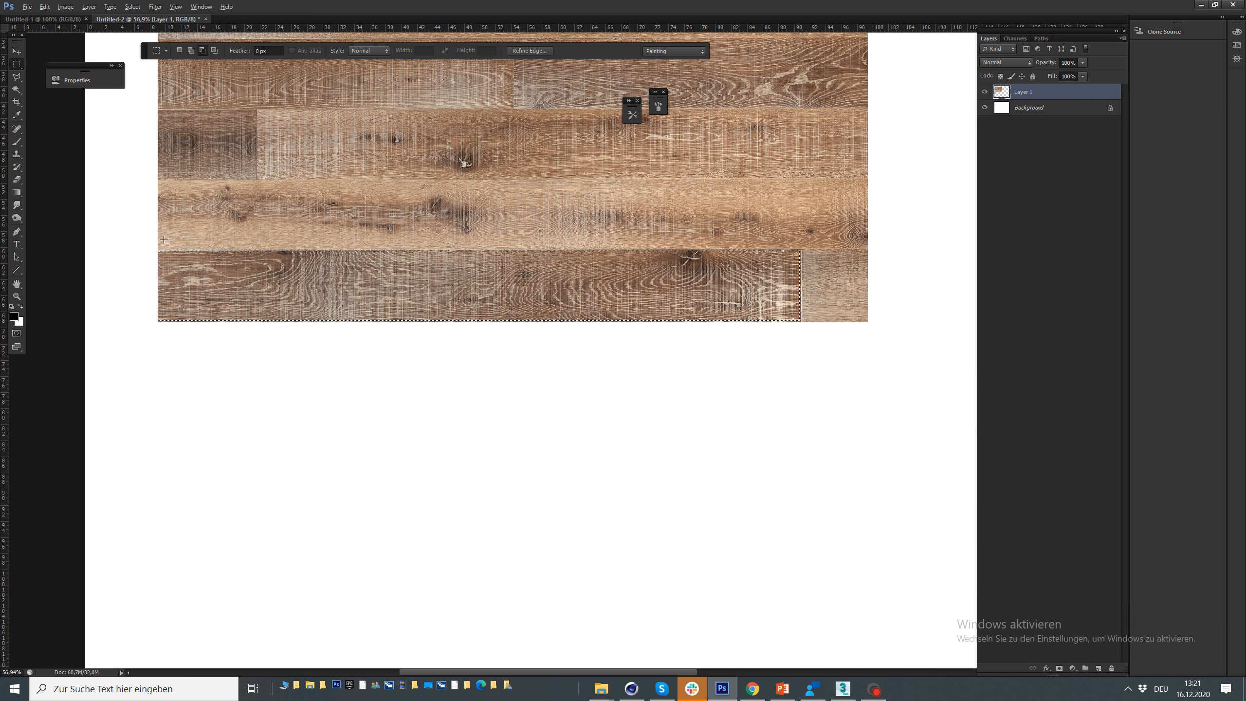
{"action": "scroll", "coordinate": [454, 134], "scroll_direction": "down", "scroll_amount": 2}
{"action": "key", "text": "ctrl+j"}
{"action": "key", "text": "v"}
{"action": "key", "text": "ctrl+d"}
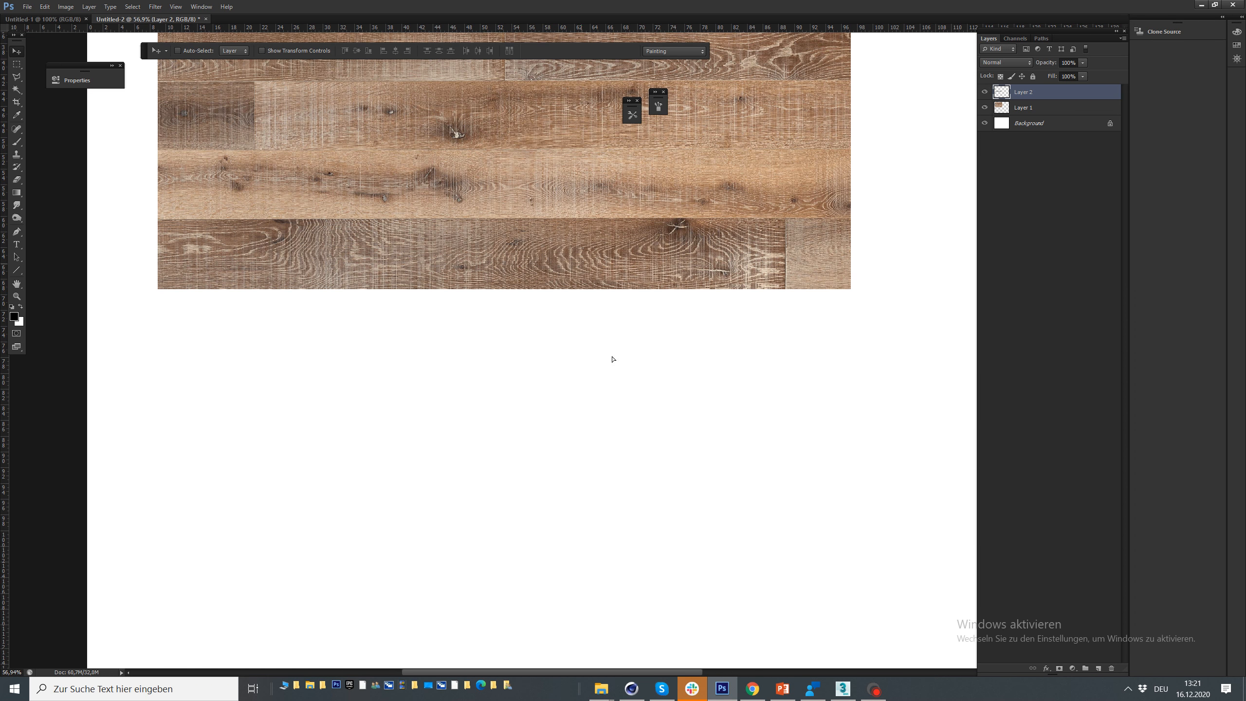
{"action": "left_click_drag", "start_coordinate": [614, 222], "coordinate": [680, 516]}
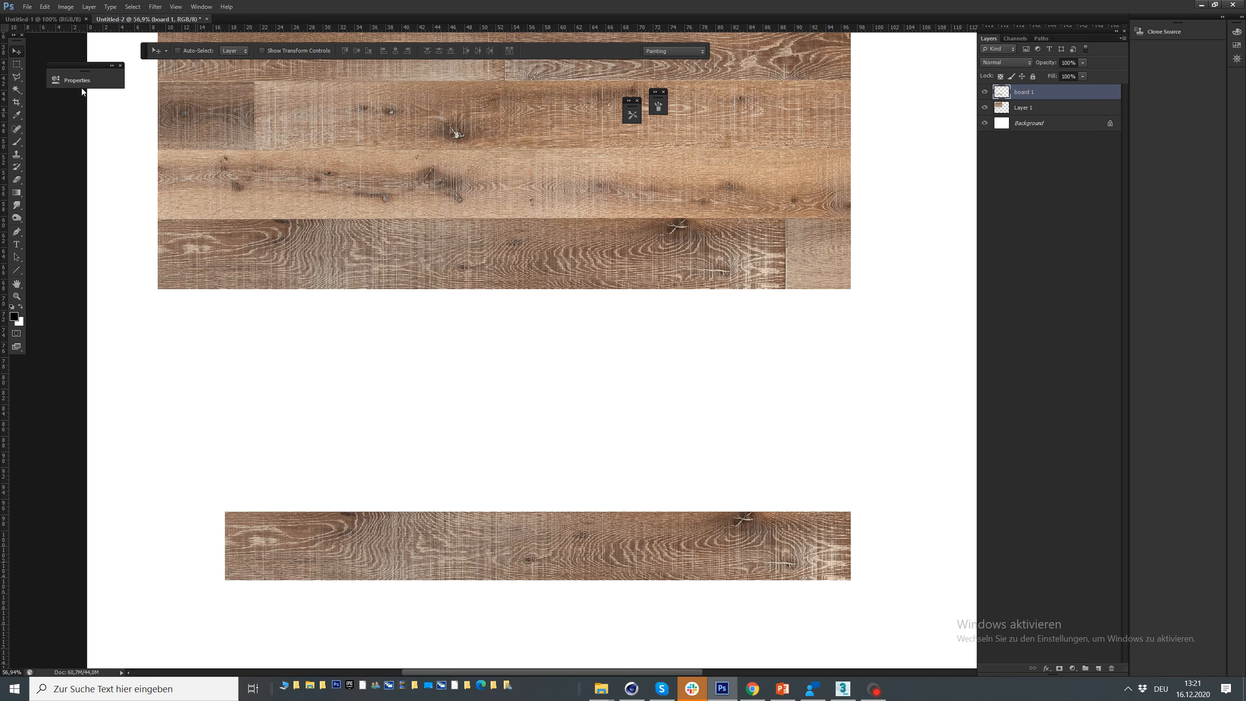
Copy the full-length plank in the second row from the bottom of Layer 1 to a new layer and place it just above board 1
{"action": "left_click", "coordinate": [17, 63]}
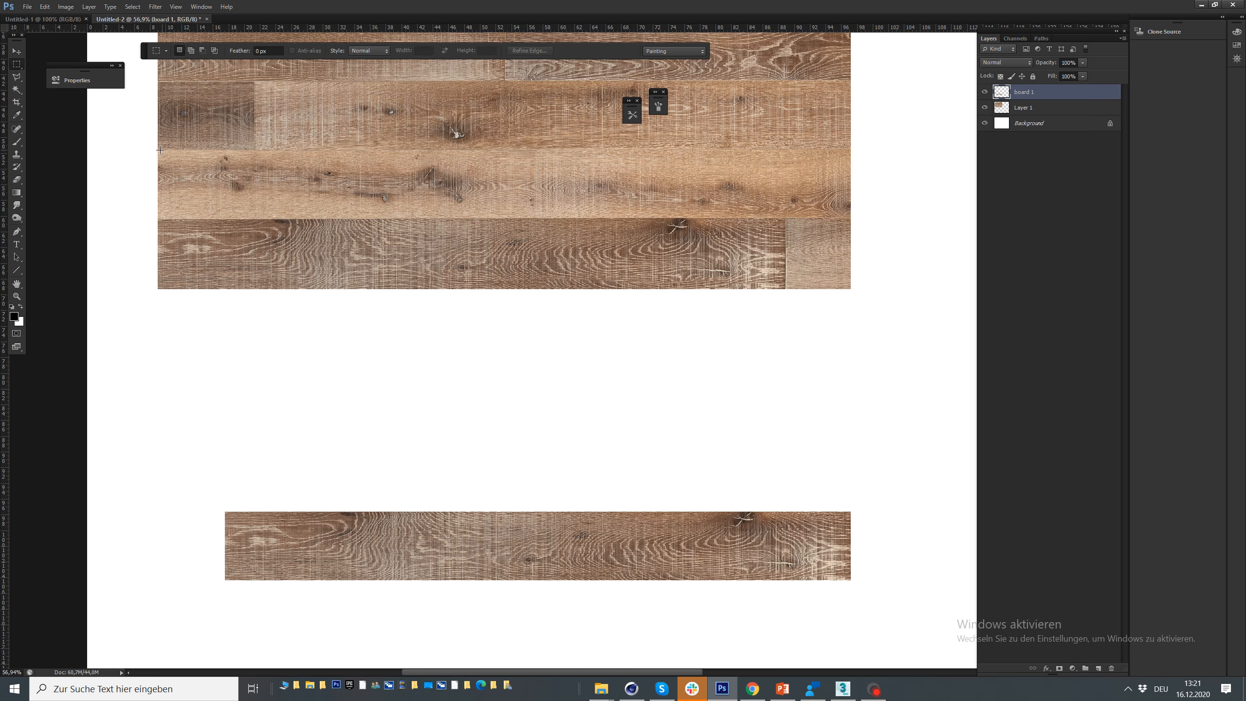
{"action": "left_click_drag", "start_coordinate": [157, 151], "coordinate": [850, 217]}
{"action": "left_click_drag", "start_coordinate": [851, 150], "coordinate": [159, 219]}
{"action": "key", "text": "ctrl+c"}
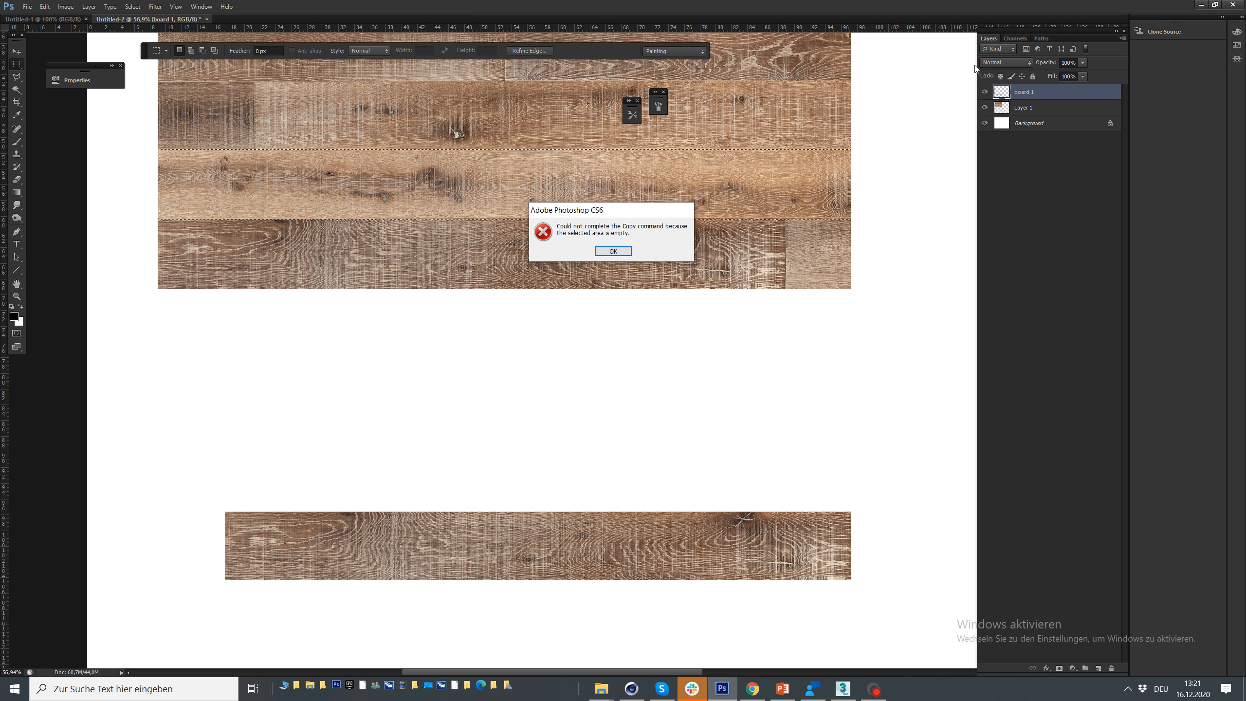
{"action": "key", "text": "Return"}
{"action": "left_click", "coordinate": [1029, 109]}
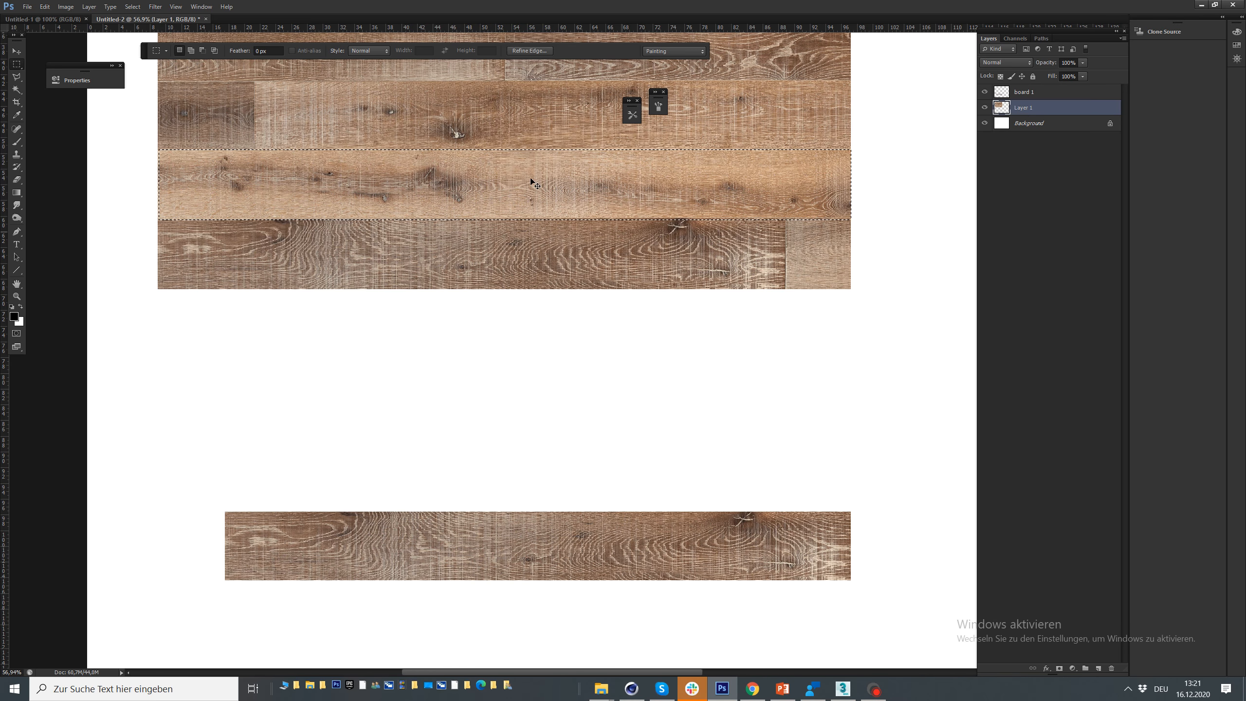
{"action": "key", "text": "ctrl+j"}
{"action": "key", "text": "v"}
{"action": "left_click_drag", "start_coordinate": [536, 194], "coordinate": [604, 460]}
Trim the excess strip along the lower edge of the copied light plank and clear the selection
{"action": "left_click", "coordinate": [16, 64]}
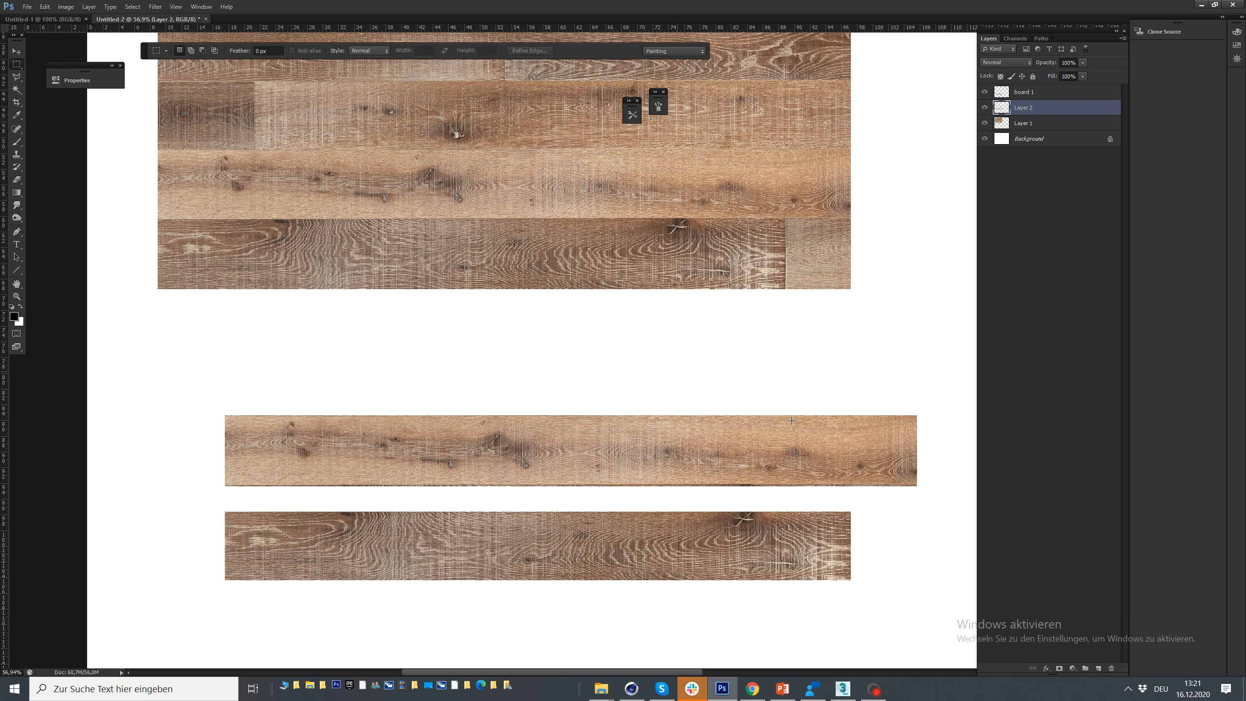
{"action": "left_click_drag", "start_coordinate": [662, 493], "coordinate": [225, 506]}
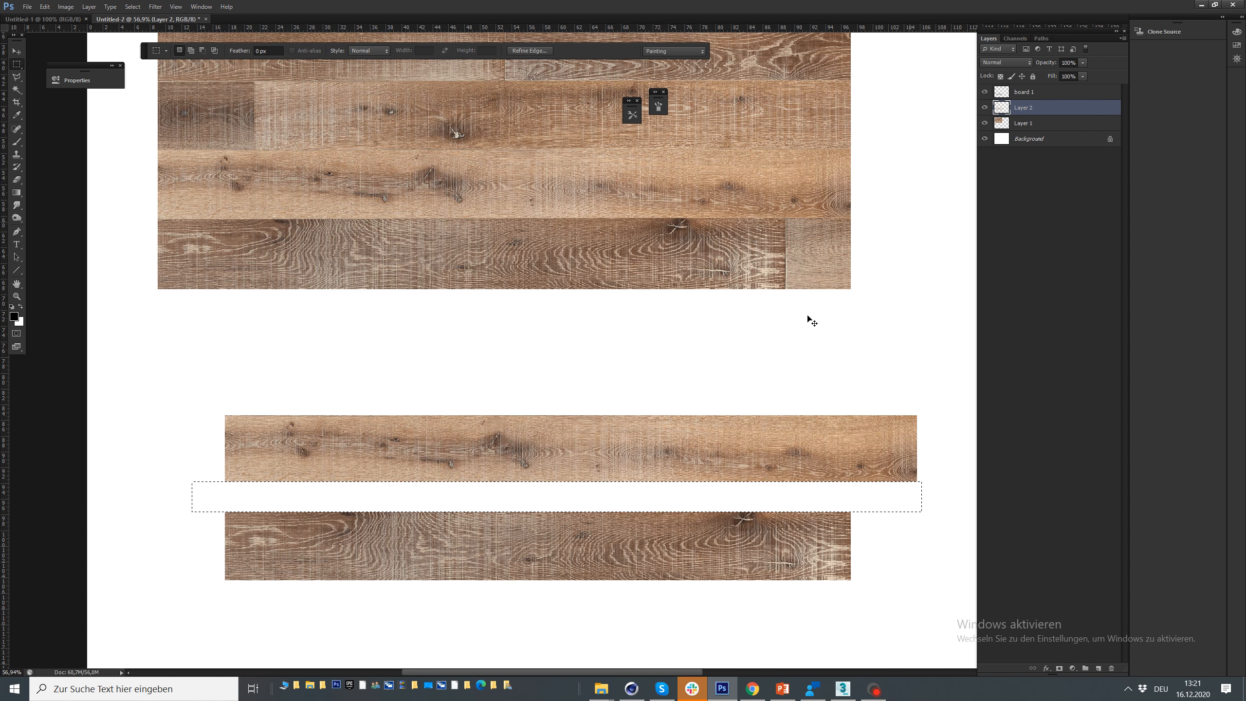
{"action": "key", "text": "ctrl+d"}
Transform the light plank to match board 1's height and place it flush on top of board 1 with left edges aligned
{"action": "key", "text": "v"}
{"action": "left_click_drag", "start_coordinate": [601, 468], "coordinate": [694, 534]}
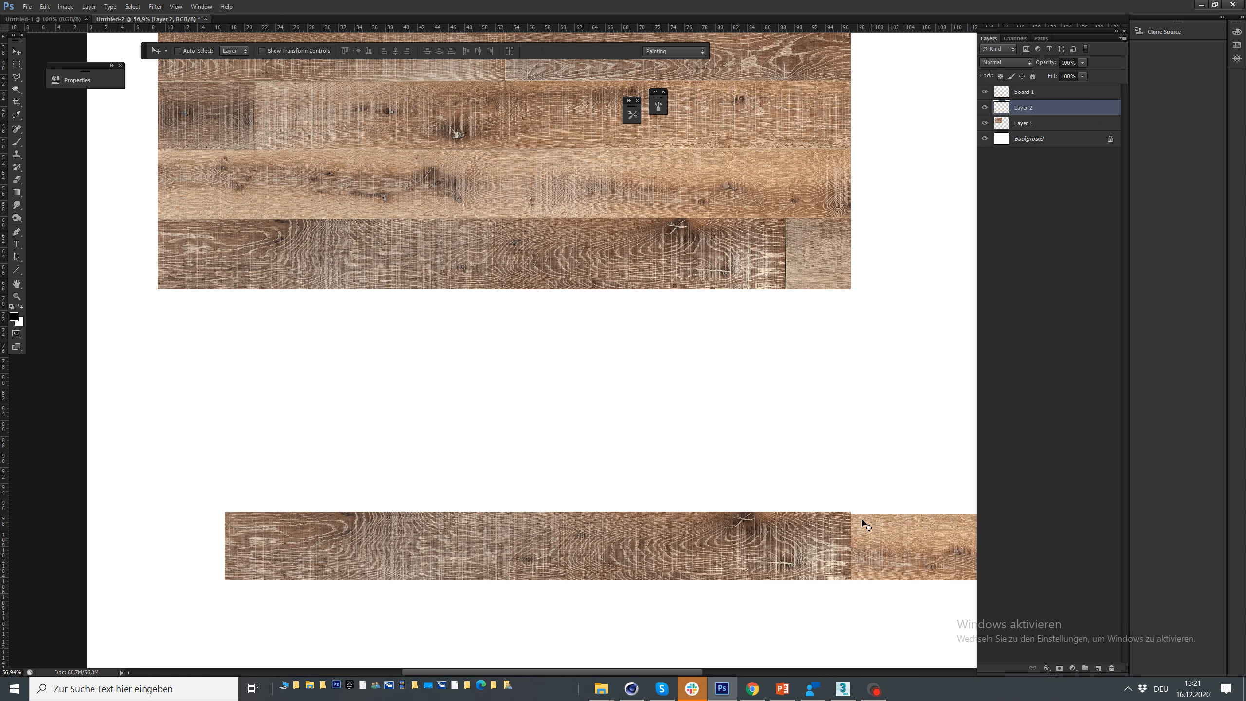
{"action": "key", "text": "ctrl+t"}
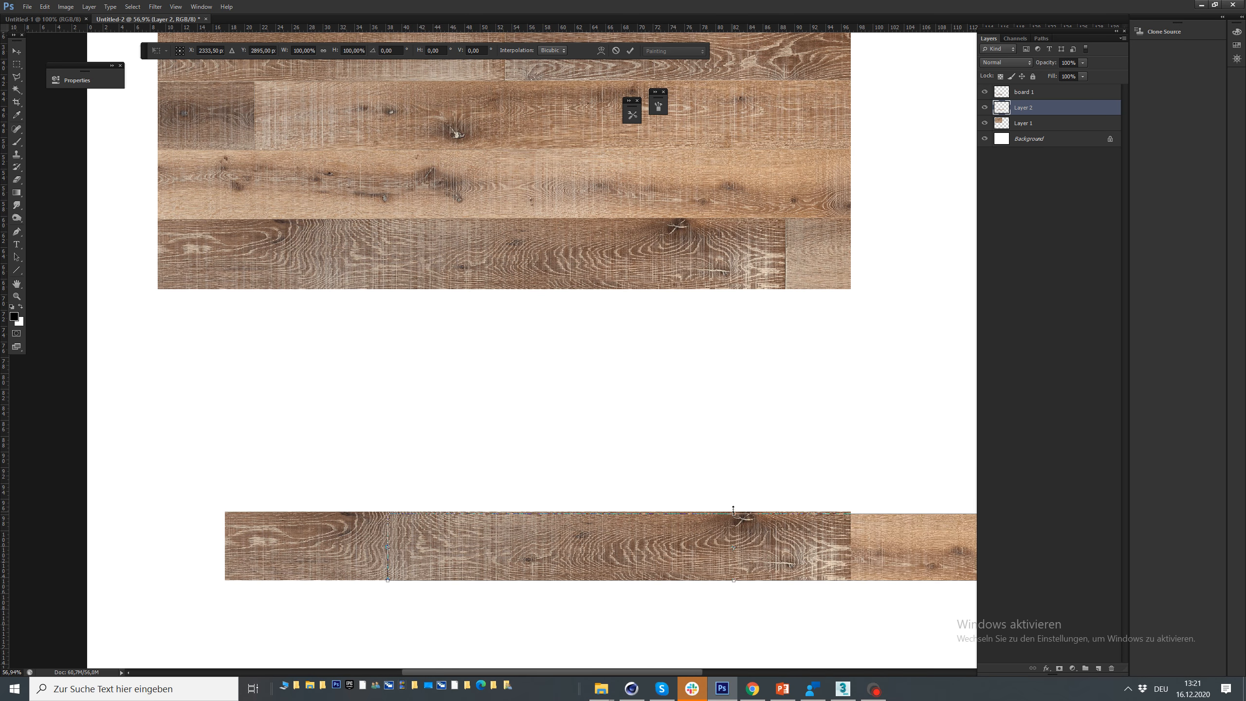
{"action": "left_click_drag", "start_coordinate": [734, 510], "coordinate": [734, 508]}
{"action": "key", "text": "Return"}
{"action": "left_click_drag", "start_coordinate": [858, 549], "coordinate": [696, 489]}
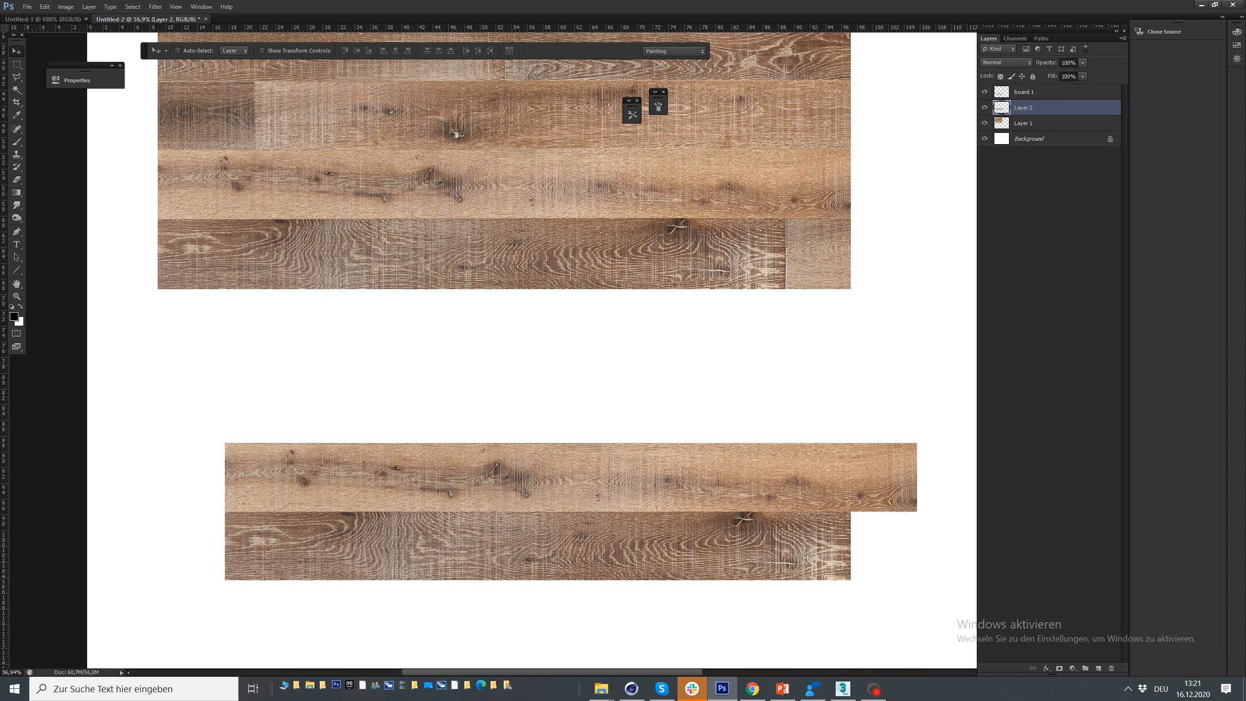
Stretch board 1 horizontally to the length of the light plank, and name the light plank's layer board 2
{"action": "left_click", "coordinate": [1014, 94]}
{"action": "key", "text": "ctrl+t"}
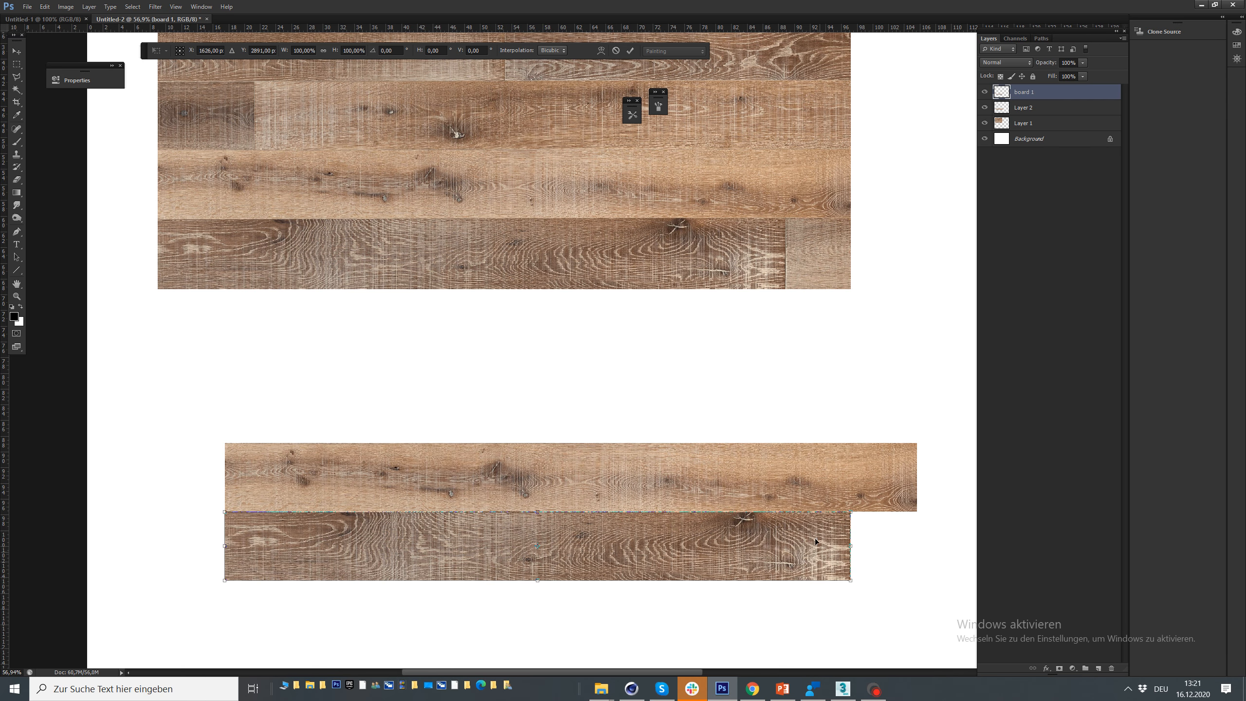
{"action": "left_click_drag", "start_coordinate": [853, 539], "coordinate": [917, 539]}
{"action": "key", "text": "Return"}
{"action": "double_click", "coordinate": [1025, 107]}
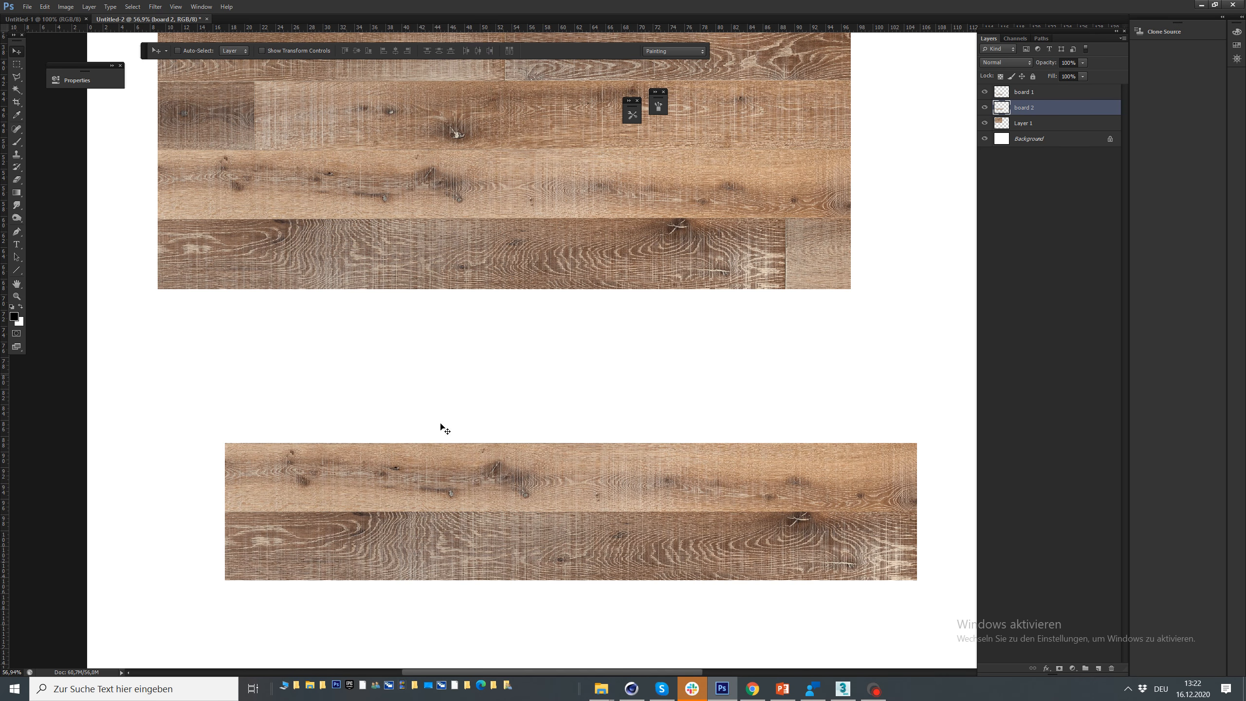
Copy the full-length plank in the picture's third row from Layer 1 to a new layer and move it above board 2
{"action": "scroll", "coordinate": [470, 473], "scroll_direction": "down", "scroll_amount": 2}
{"action": "left_click_drag", "start_coordinate": [457, 154], "coordinate": [490, 430]}
{"action": "left_click", "coordinate": [15, 65]}
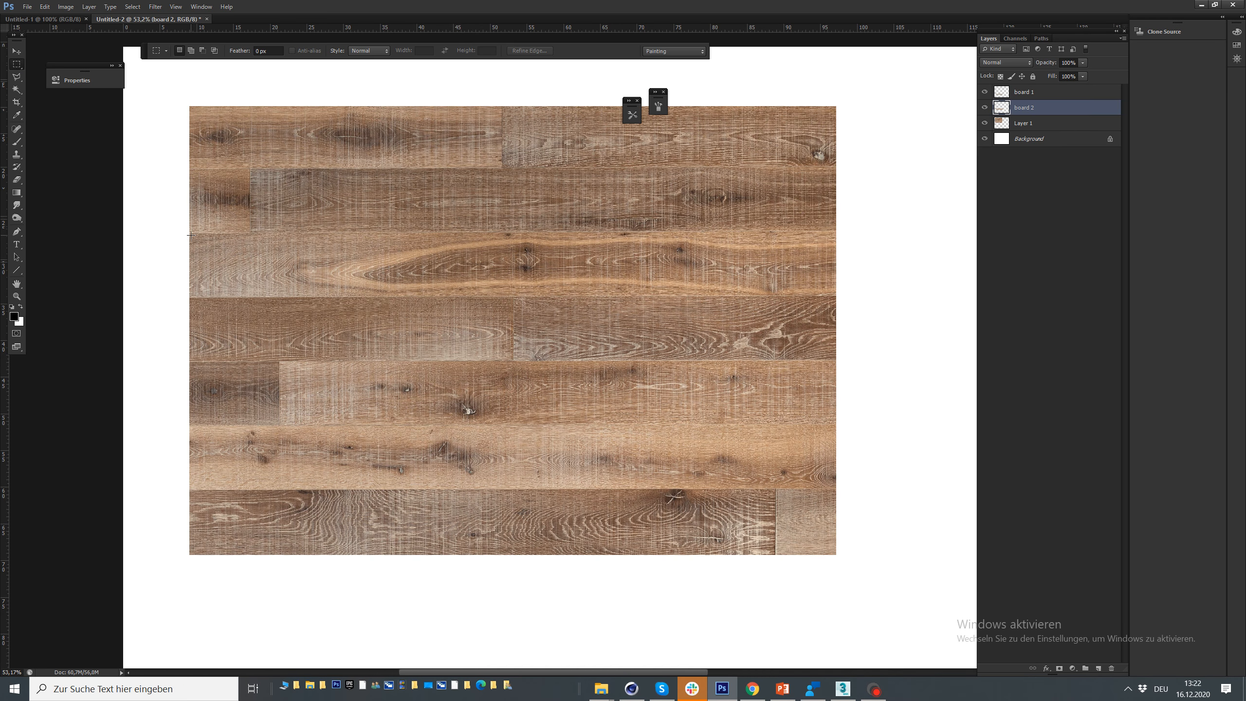
{"action": "left_click_drag", "start_coordinate": [190, 235], "coordinate": [833, 295]}
{"action": "scroll", "coordinate": [609, 196], "scroll_direction": "down", "scroll_amount": 5}
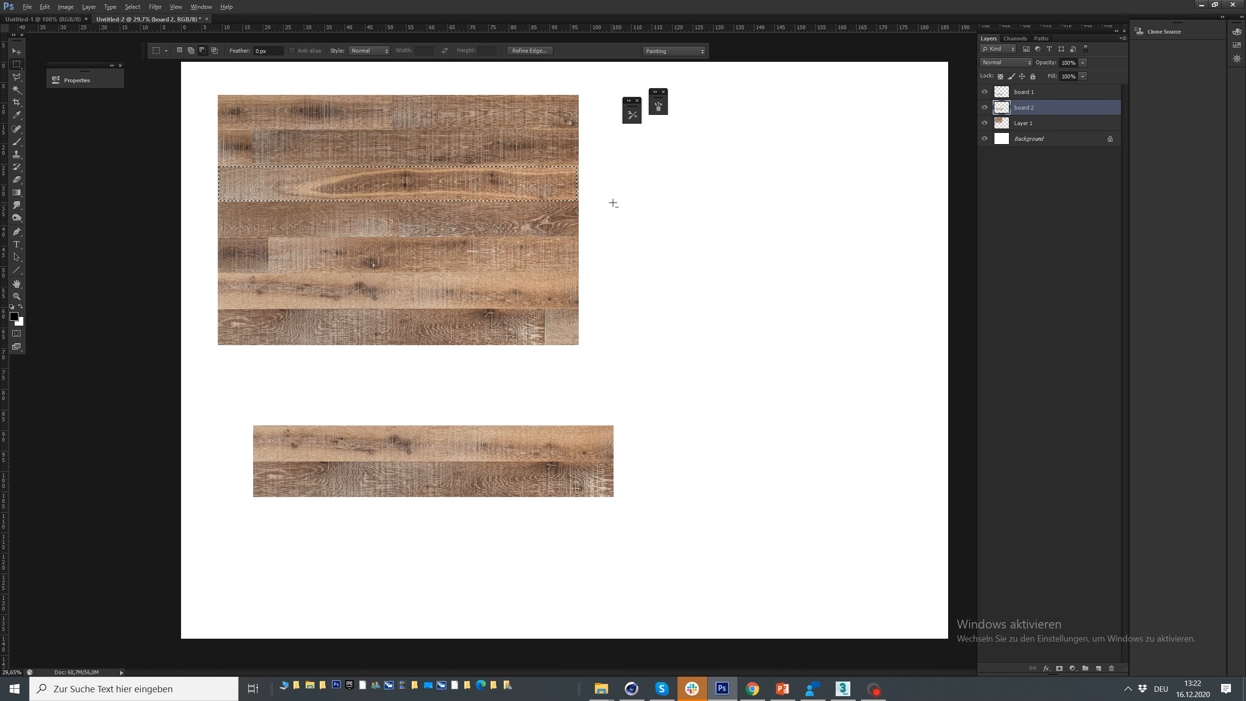
{"action": "scroll", "coordinate": [524, 196], "scroll_direction": "up", "scroll_amount": 1}
{"action": "scroll", "coordinate": [524, 195], "scroll_direction": "up", "scroll_amount": 6}
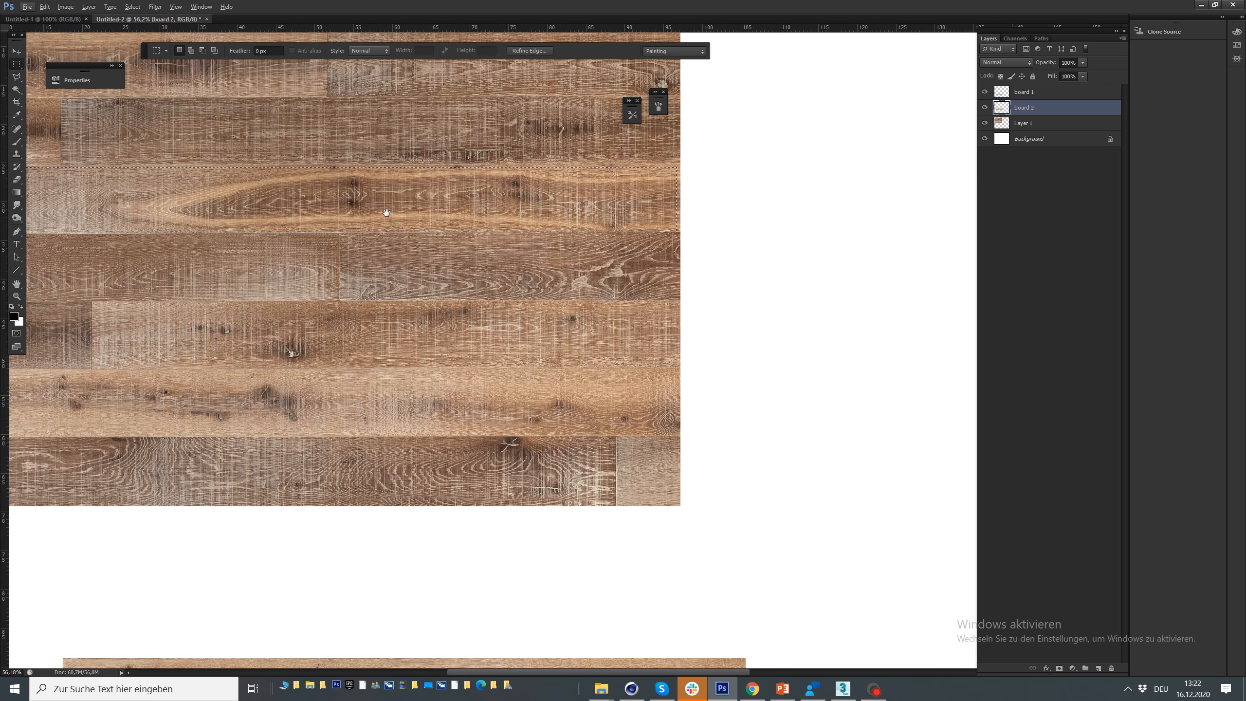
{"action": "left_click_drag", "start_coordinate": [385, 214], "coordinate": [665, 279]}
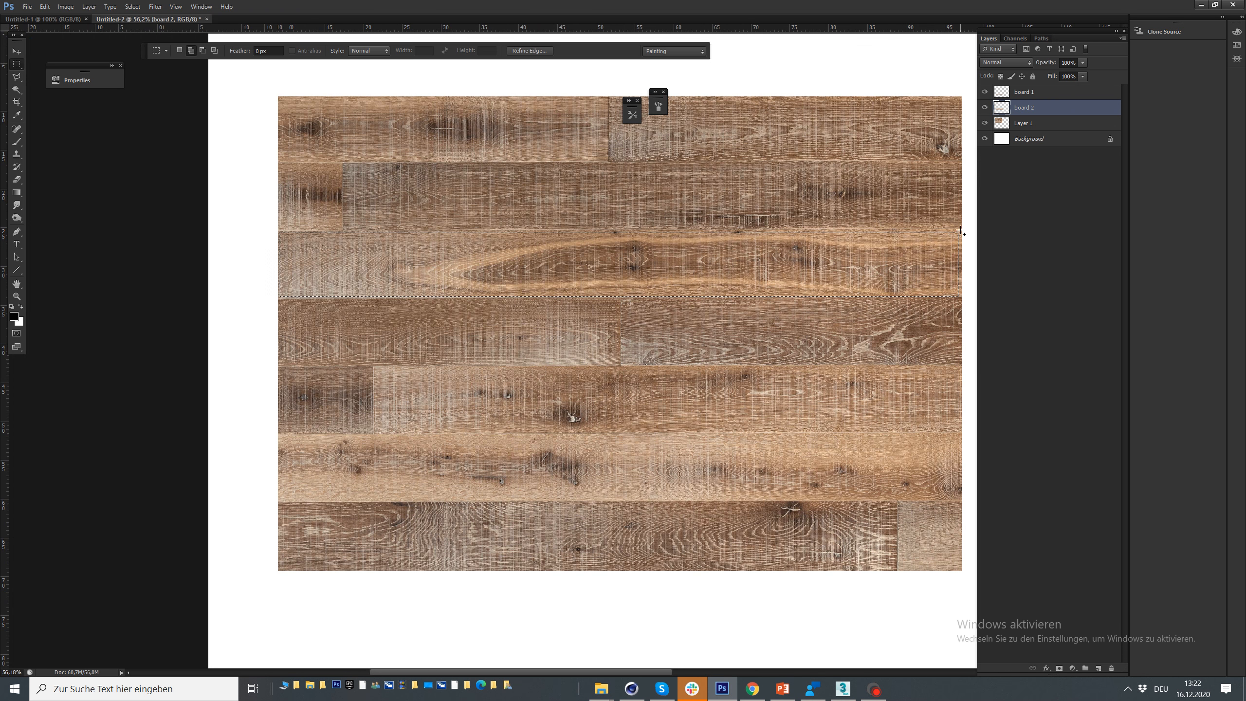
{"action": "left_click_drag", "start_coordinate": [961, 230], "coordinate": [279, 297]}
{"action": "scroll", "coordinate": [294, 221], "scroll_direction": "down", "scroll_amount": 5}
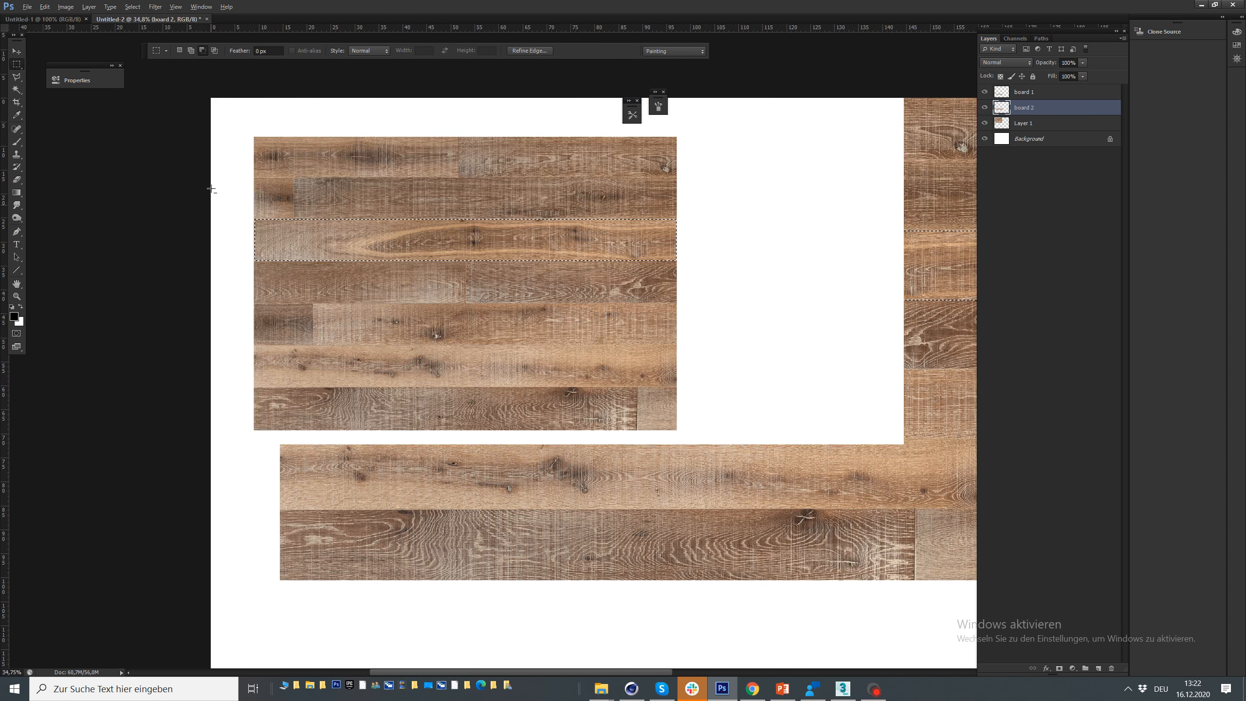
{"action": "left_click", "coordinate": [1025, 124]}
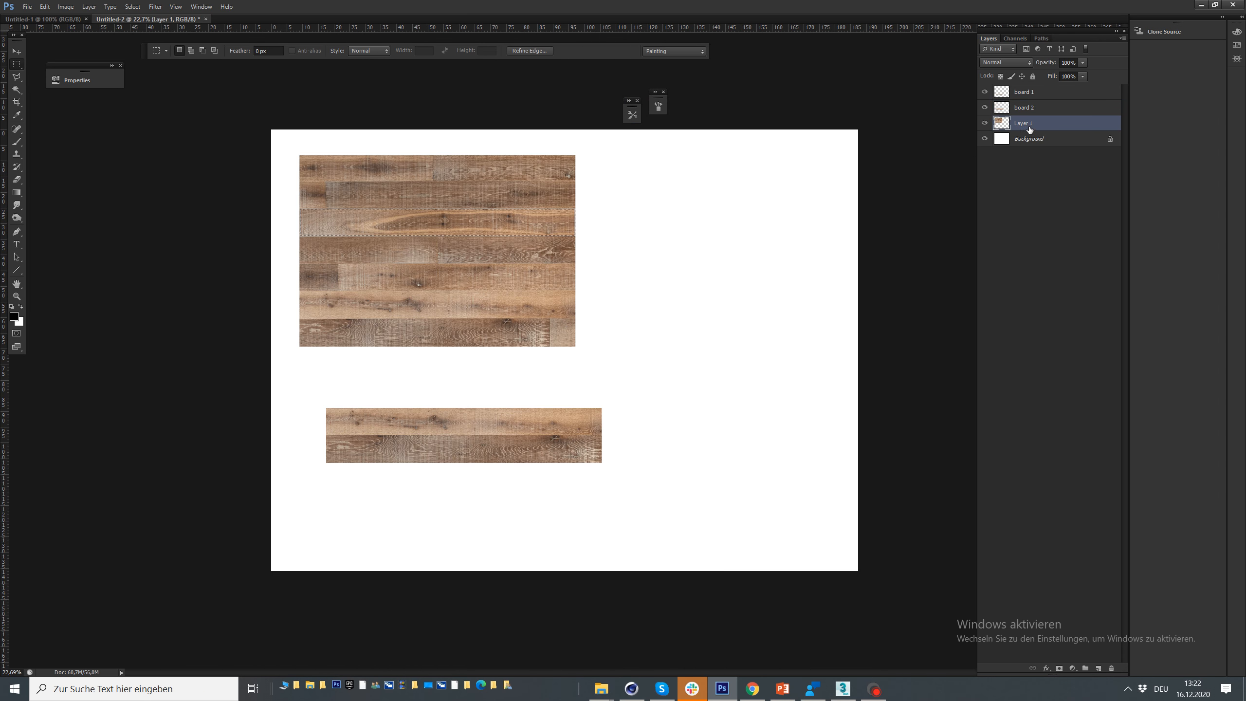
{"action": "key", "text": "ctrl+j"}
{"action": "key", "text": "v"}
{"action": "left_click_drag", "start_coordinate": [499, 228], "coordinate": [525, 401]}
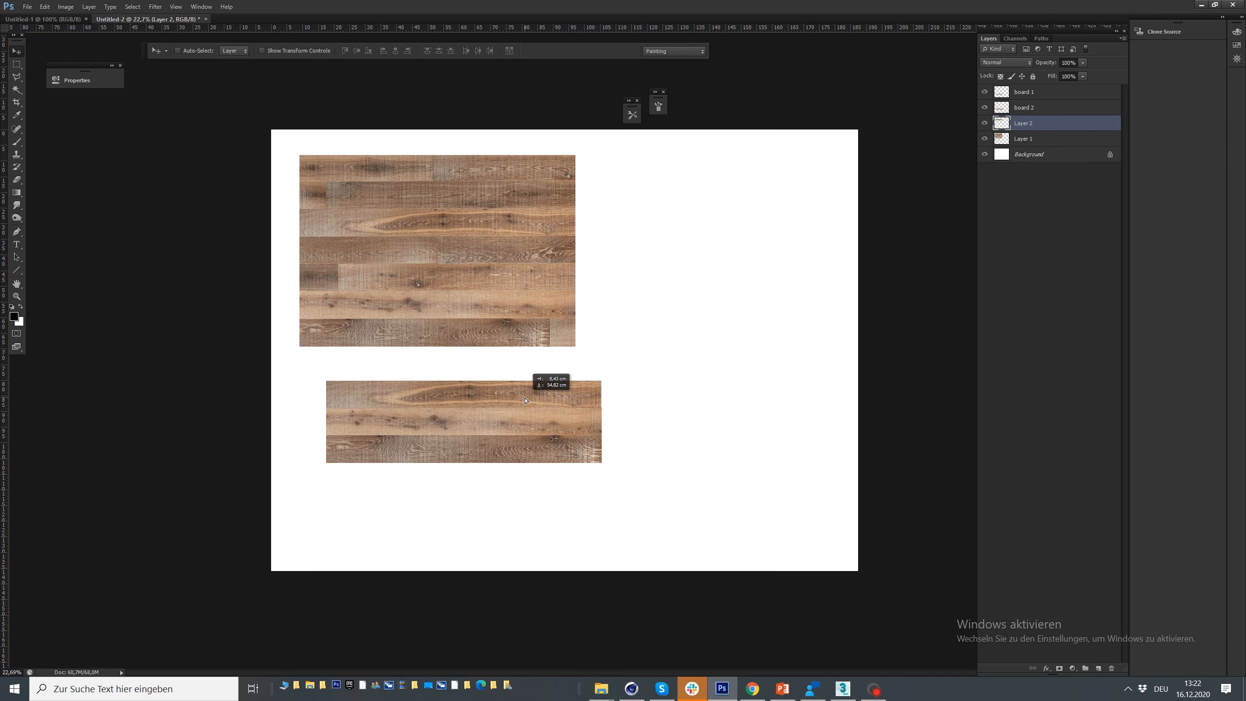
Match the third plank's height to board 2 and stack it flush above board 2 with the ends aligned
{"action": "scroll", "coordinate": [560, 392], "scroll_direction": "up", "scroll_amount": 6}
{"action": "left_click_drag", "start_coordinate": [604, 430], "coordinate": [639, 489]}
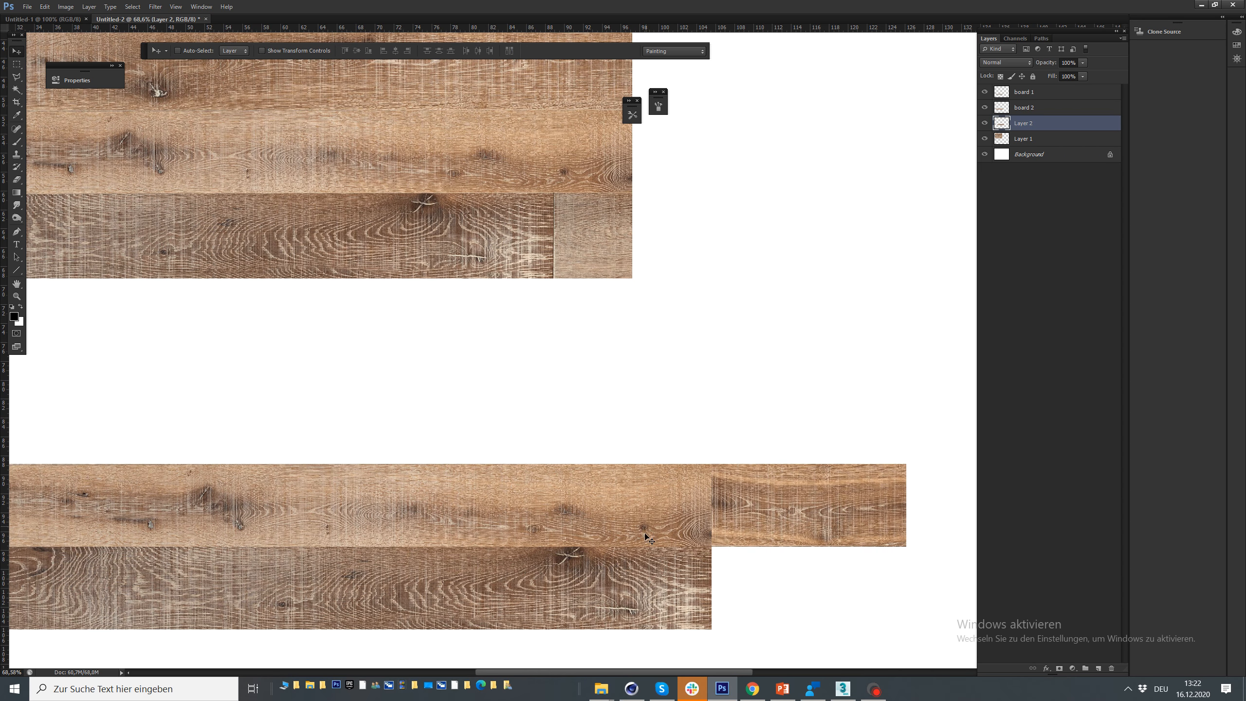
{"action": "key", "text": "ctrl+t"}
{"action": "key", "text": "Return"}
{"action": "left_click_drag", "start_coordinate": [535, 528], "coordinate": [412, 445]}
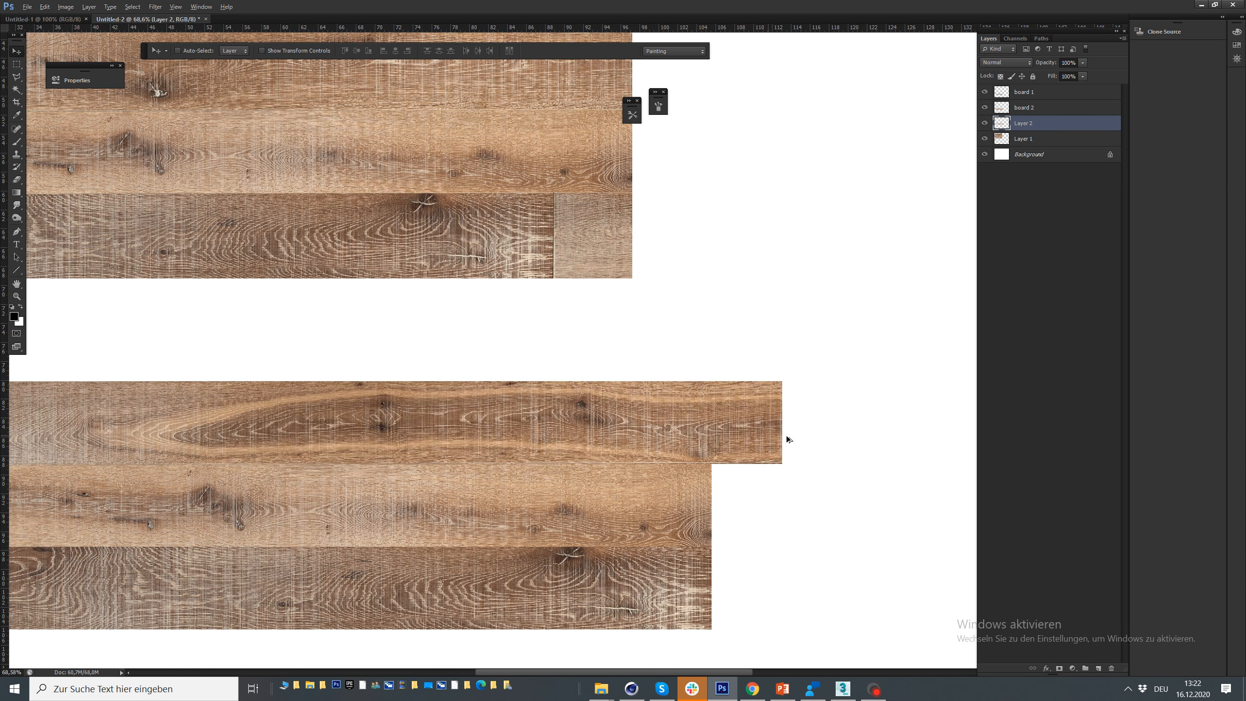
{"action": "scroll", "coordinate": [790, 436], "scroll_direction": "down", "scroll_amount": 3}
{"action": "scroll", "coordinate": [790, 436], "scroll_direction": "down", "scroll_amount": 1}
{"action": "left_click_drag", "start_coordinate": [617, 429], "coordinate": [574, 433]}
{"action": "scroll", "coordinate": [558, 599], "scroll_direction": "down", "scroll_amount": 1}
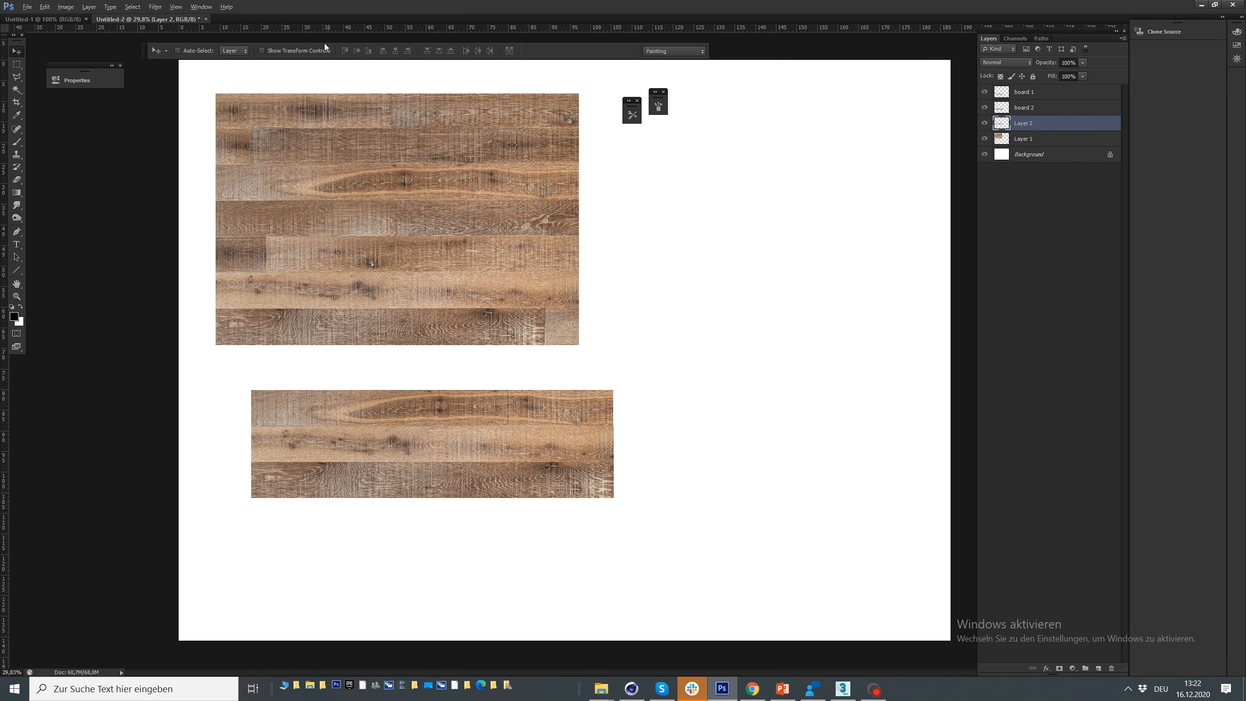
{"action": "scroll", "coordinate": [316, 193], "scroll_direction": "up", "scroll_amount": 2}
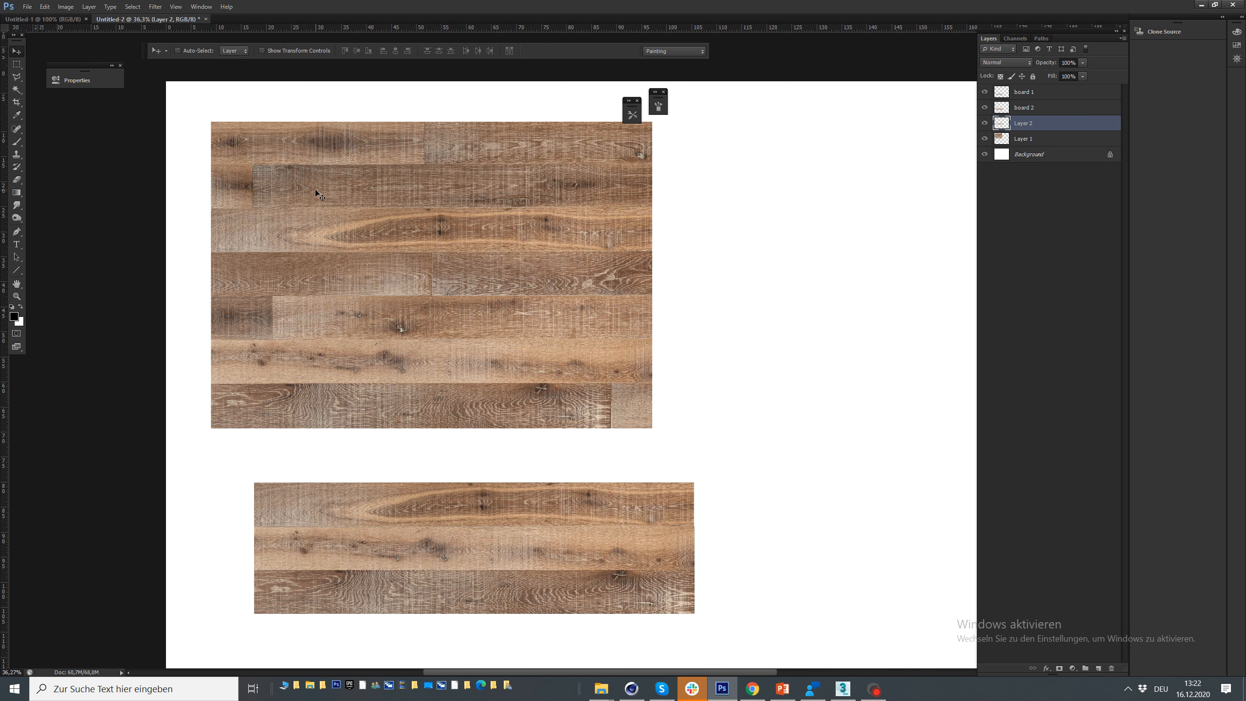
{"action": "left_click", "coordinate": [875, 692]}
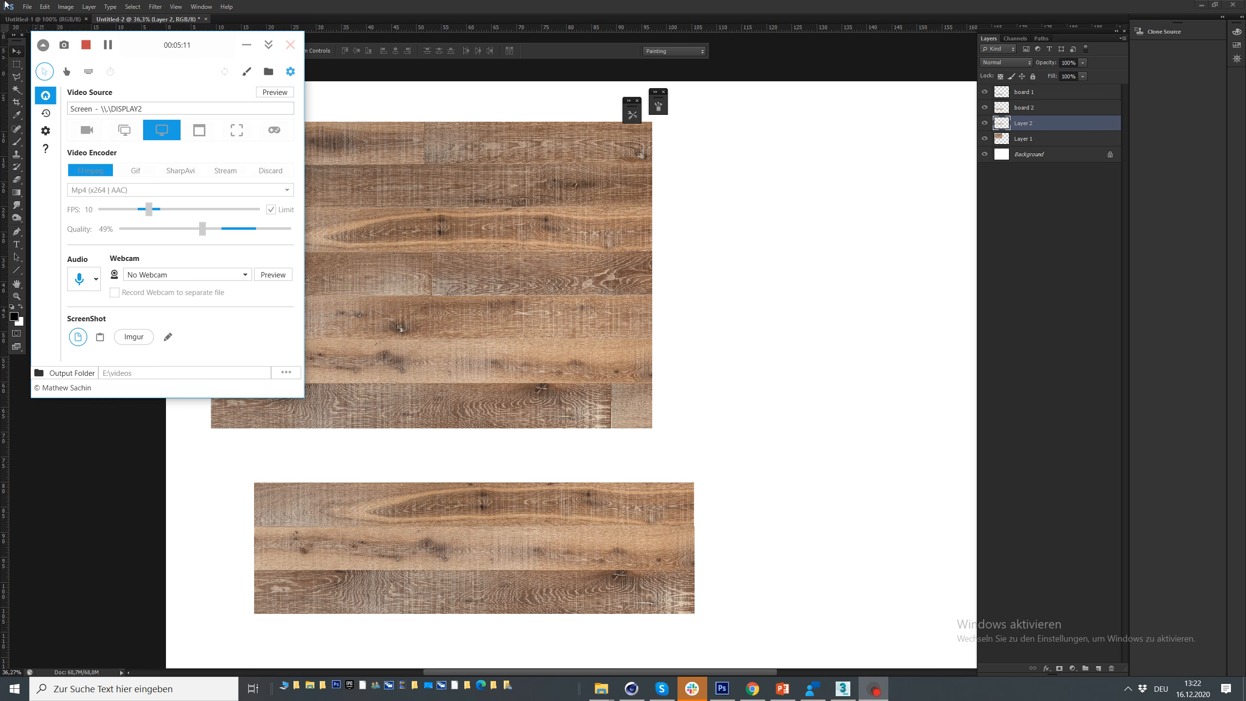
{"action": "left_click", "coordinate": [102, 46]}
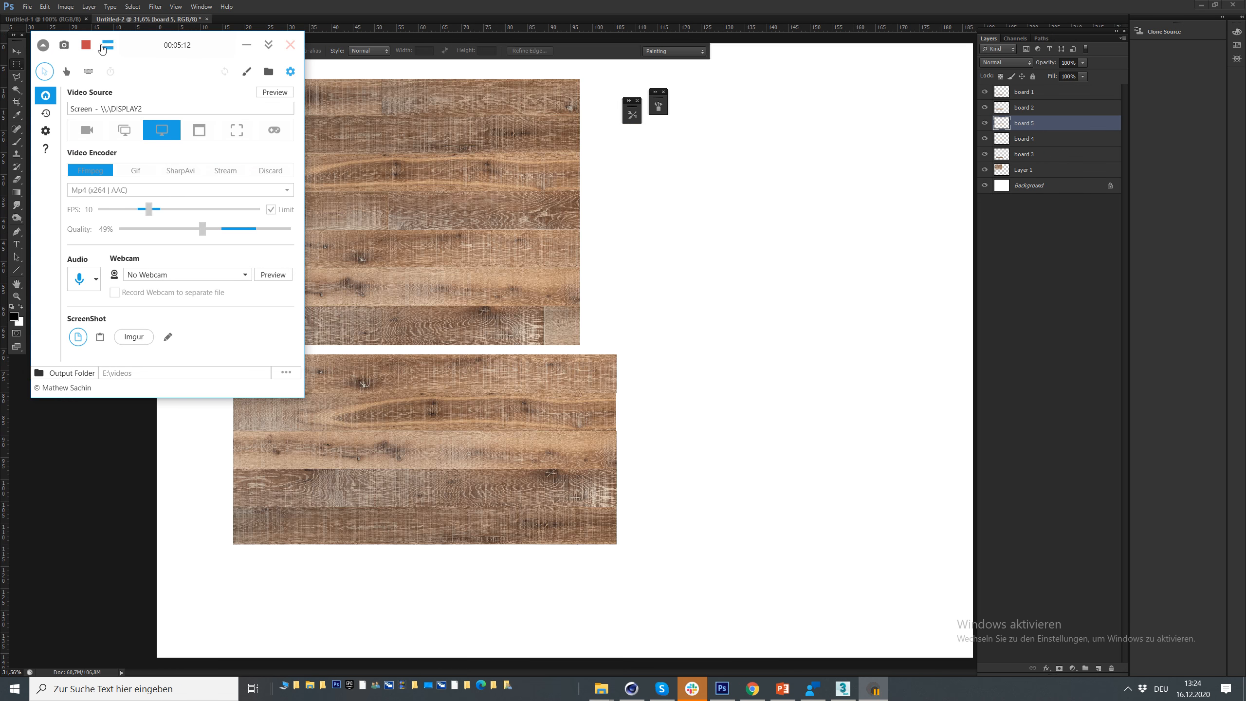
{"action": "left_click", "coordinate": [247, 46]}
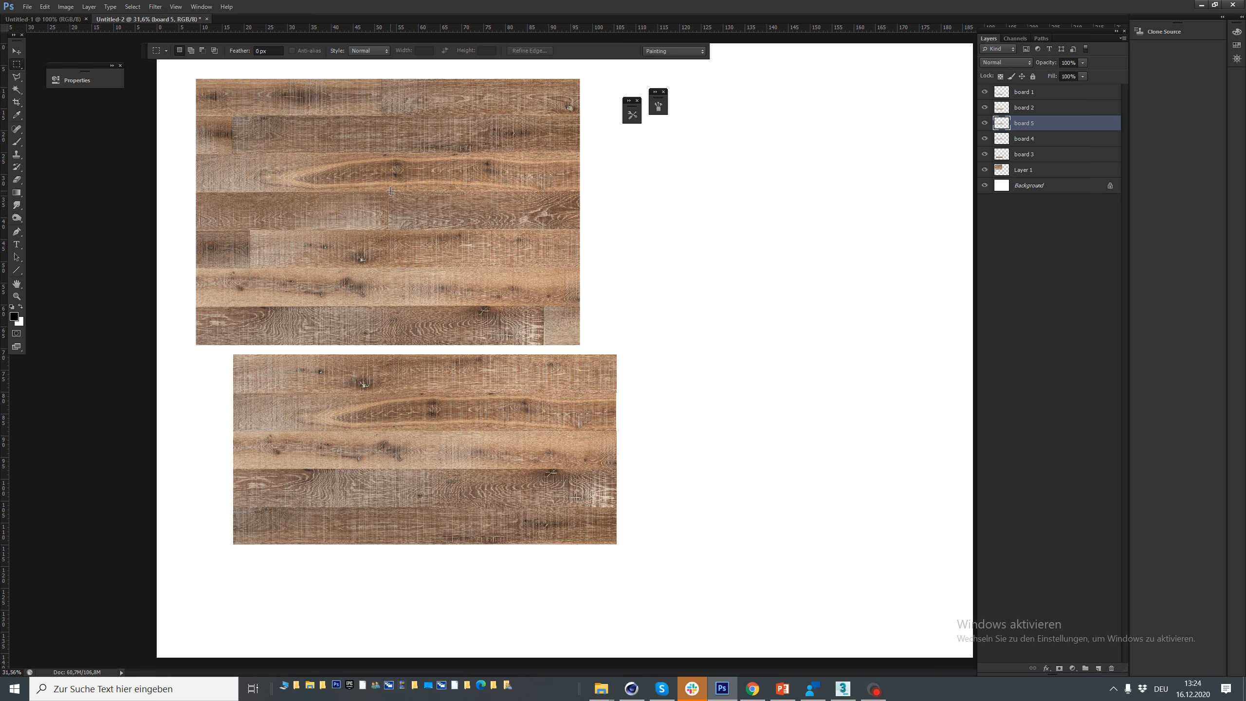
Copy the right-hand plank of the picture's fourth row from Layer 1 to a new layer and move it below the assembled boards
{"action": "left_click_drag", "start_coordinate": [390, 193], "coordinate": [577, 228]}
{"action": "key", "text": "ctrl+c"}
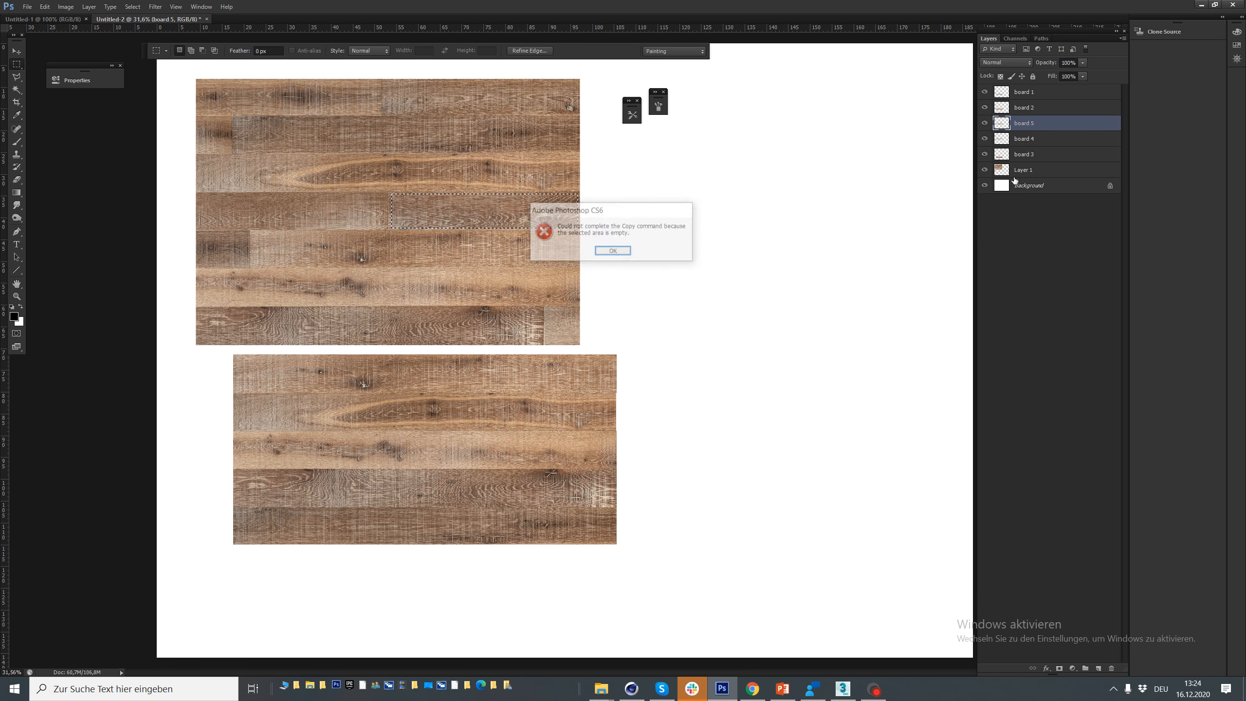
{"action": "left_click", "coordinate": [1014, 176]}
{"action": "key", "text": "ctrl+j"}
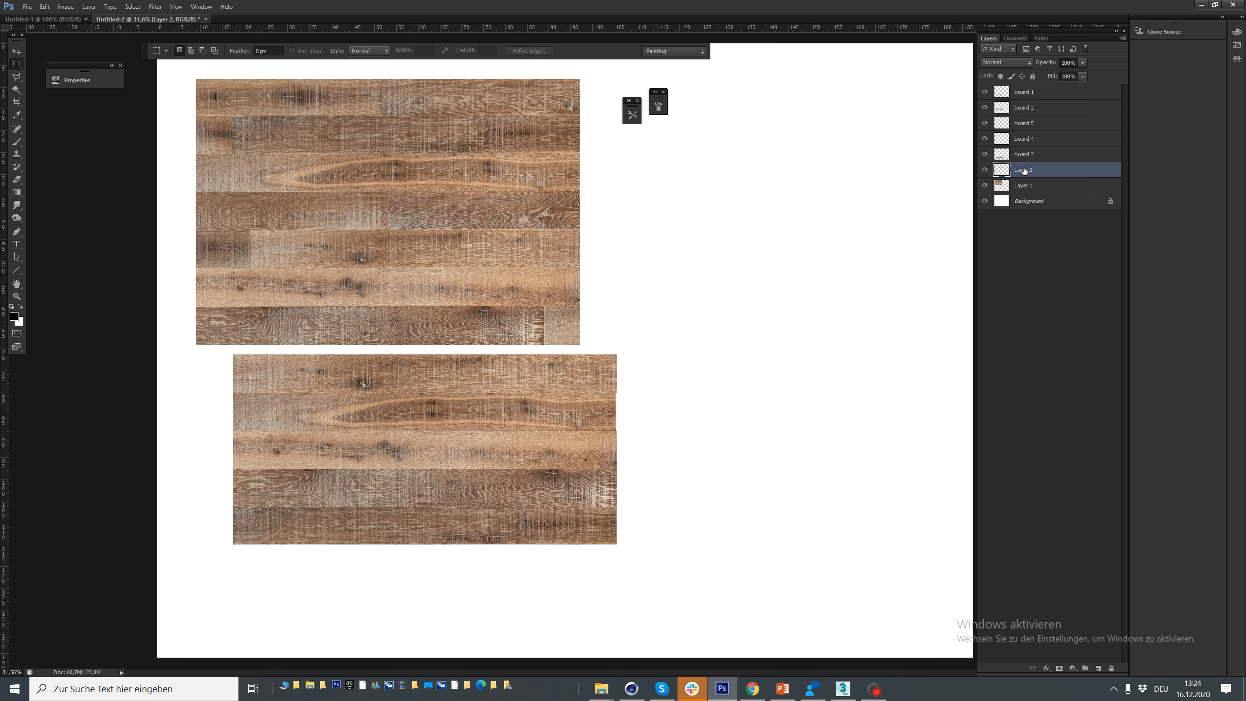
{"action": "key", "text": "v"}
{"action": "left_click_drag", "start_coordinate": [510, 245], "coordinate": [365, 616]}
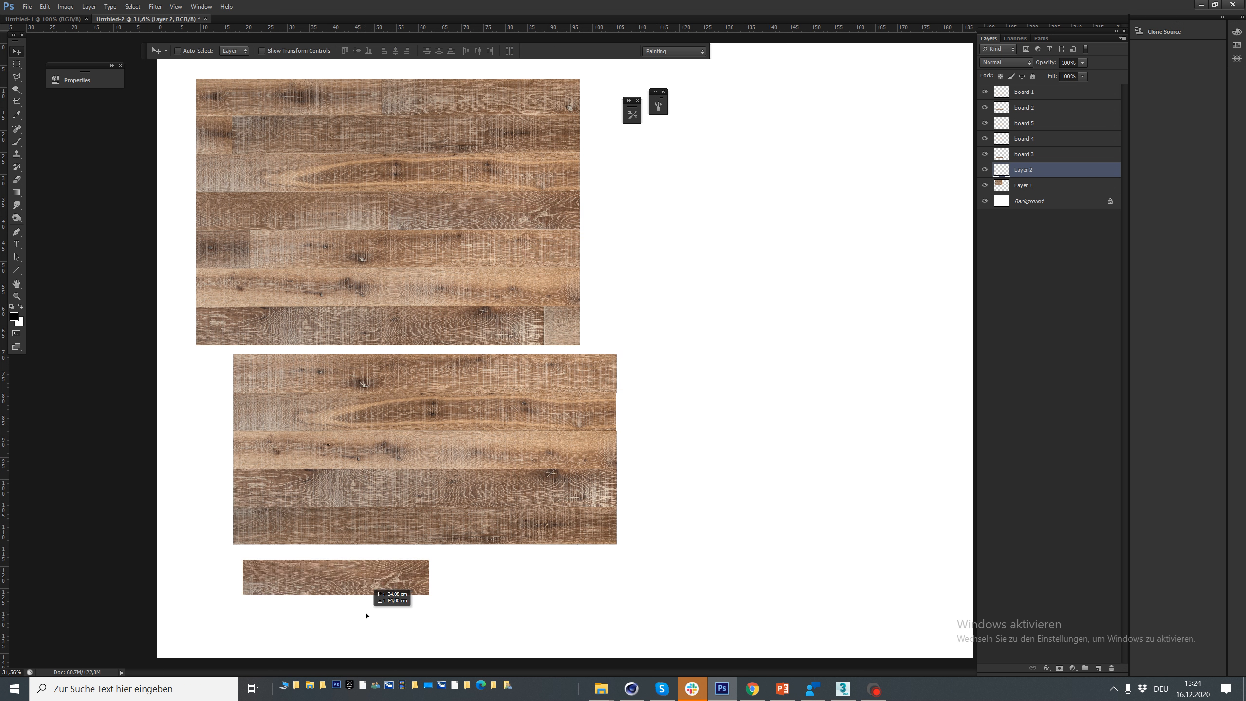
Align the short plank with the boards' left edge, duplicate it end to end on its right, and merge the two layers
{"action": "scroll", "coordinate": [344, 618], "scroll_direction": "up", "scroll_amount": 6}
{"action": "left_click_drag", "start_coordinate": [286, 574], "coordinate": [558, 474]}
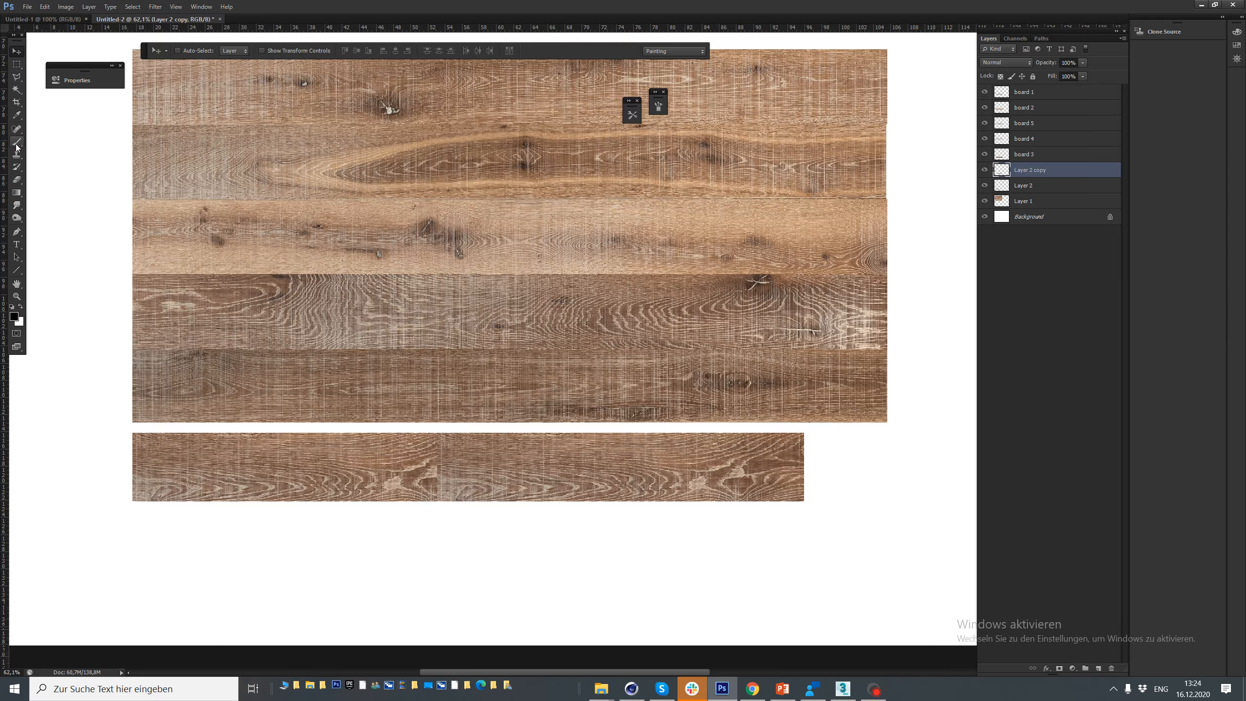
{"action": "left_click", "coordinate": [1011, 186], "text": "shift"}
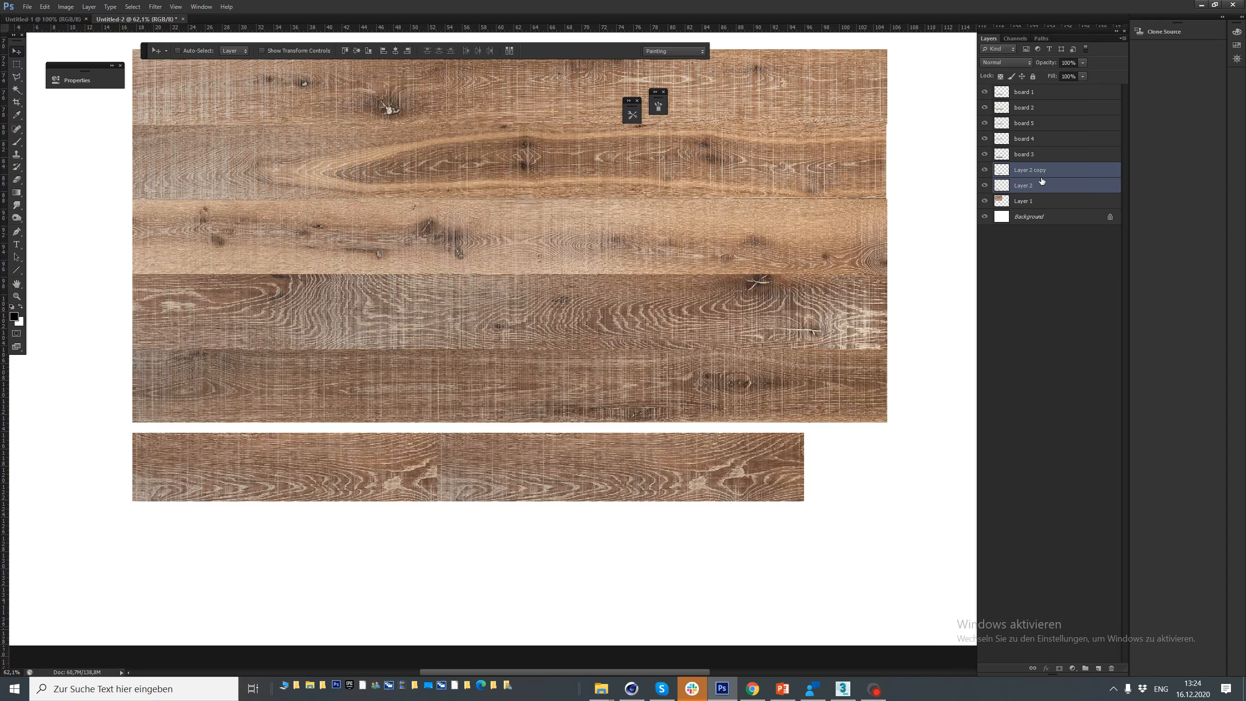
{"action": "right_click", "coordinate": [1041, 179]}
{"action": "left_click", "coordinate": [1074, 412]}
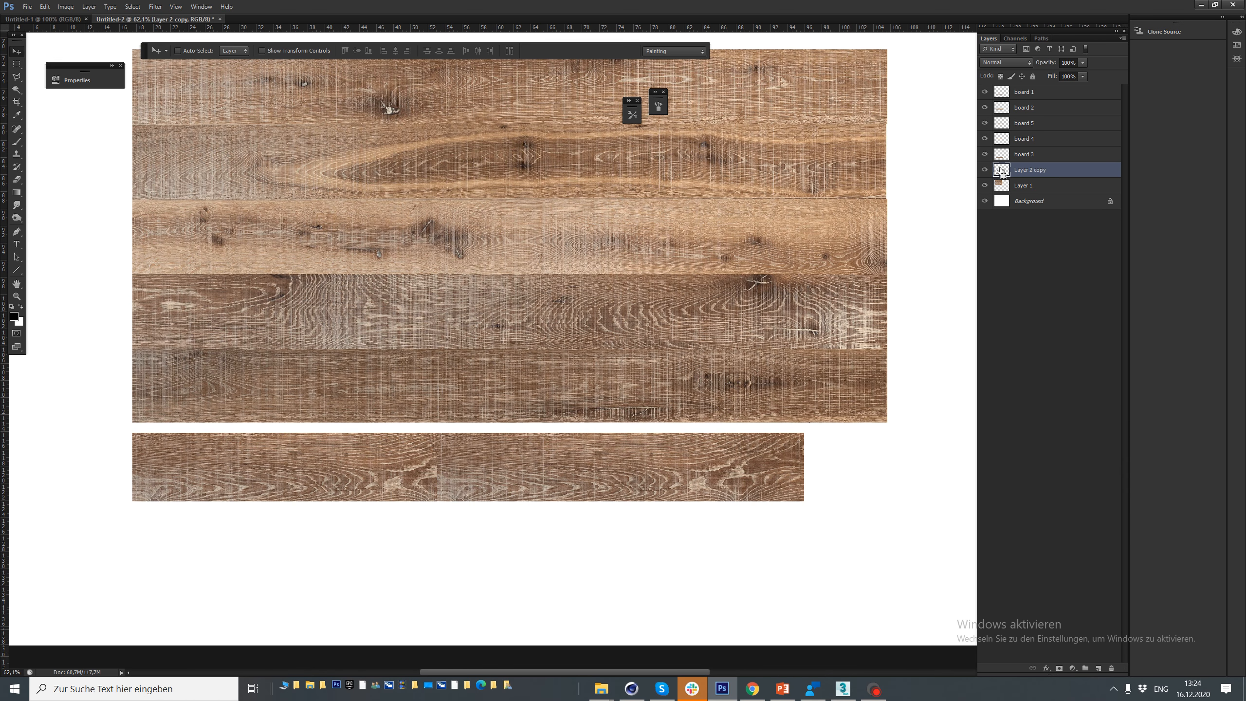
Select the merged plank's outline and cover the seam between its halves with the Clone Stamp, sampling grain from the right half, then deselect
{"action": "left_click", "coordinate": [1002, 171], "text": "ctrl"}
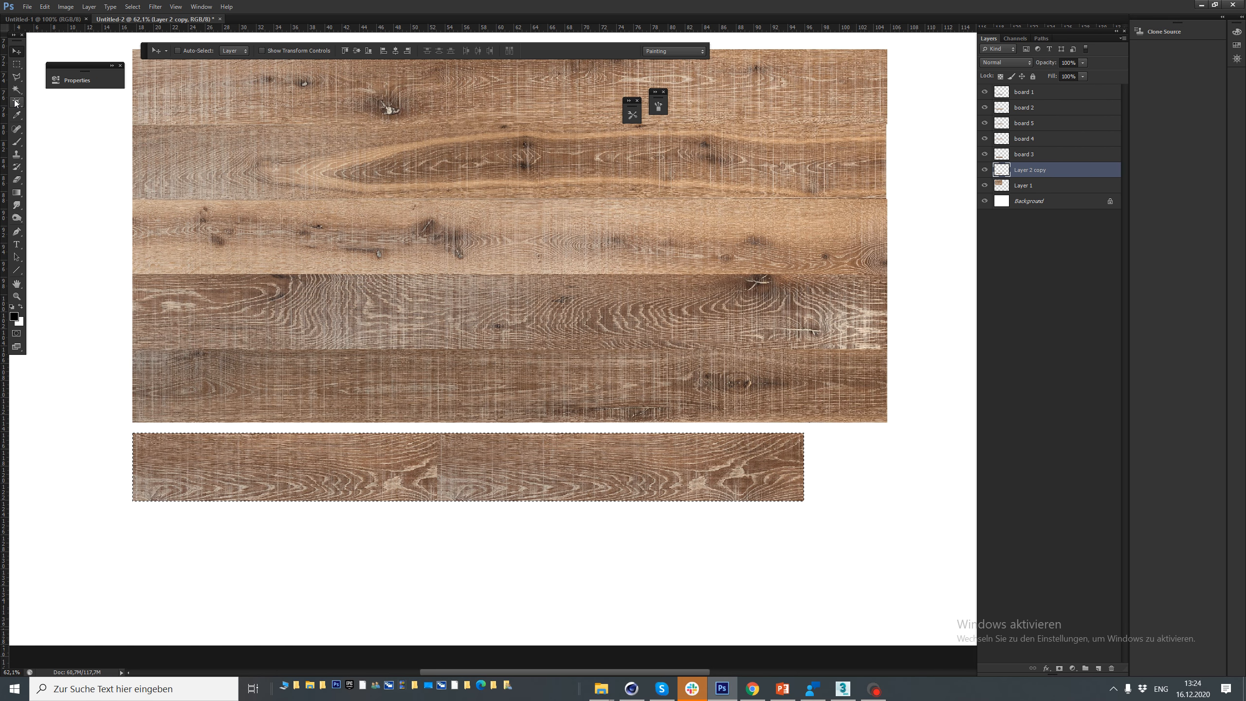
{"action": "left_click", "coordinate": [16, 155]}
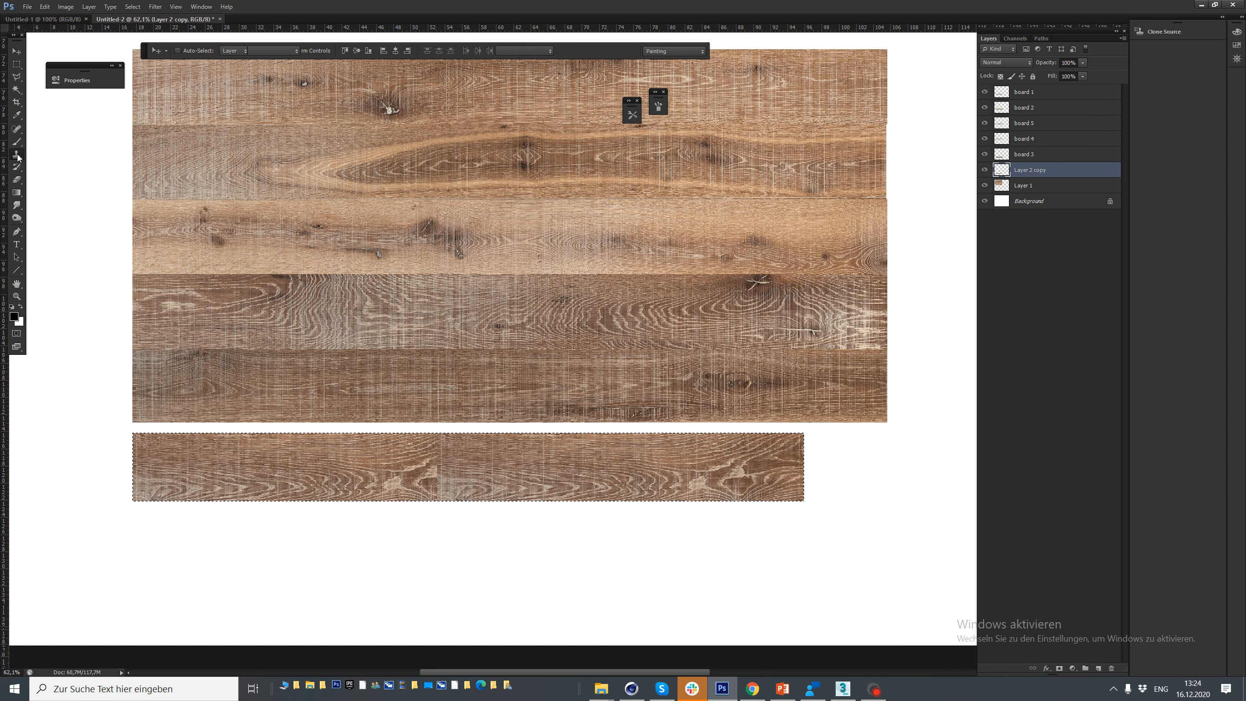
{"action": "left_click", "coordinate": [587, 462], "text": "alt"}
{"action": "mouse_move", "coordinate": [446, 453]}
{"action": "left_mouse_down"}
{"action": "mouse_move", "coordinate": [471, 459]}
{"action": "mouse_move", "coordinate": [463, 475]}
{"action": "mouse_move", "coordinate": [431, 472]}
{"action": "left_mouse_up"}
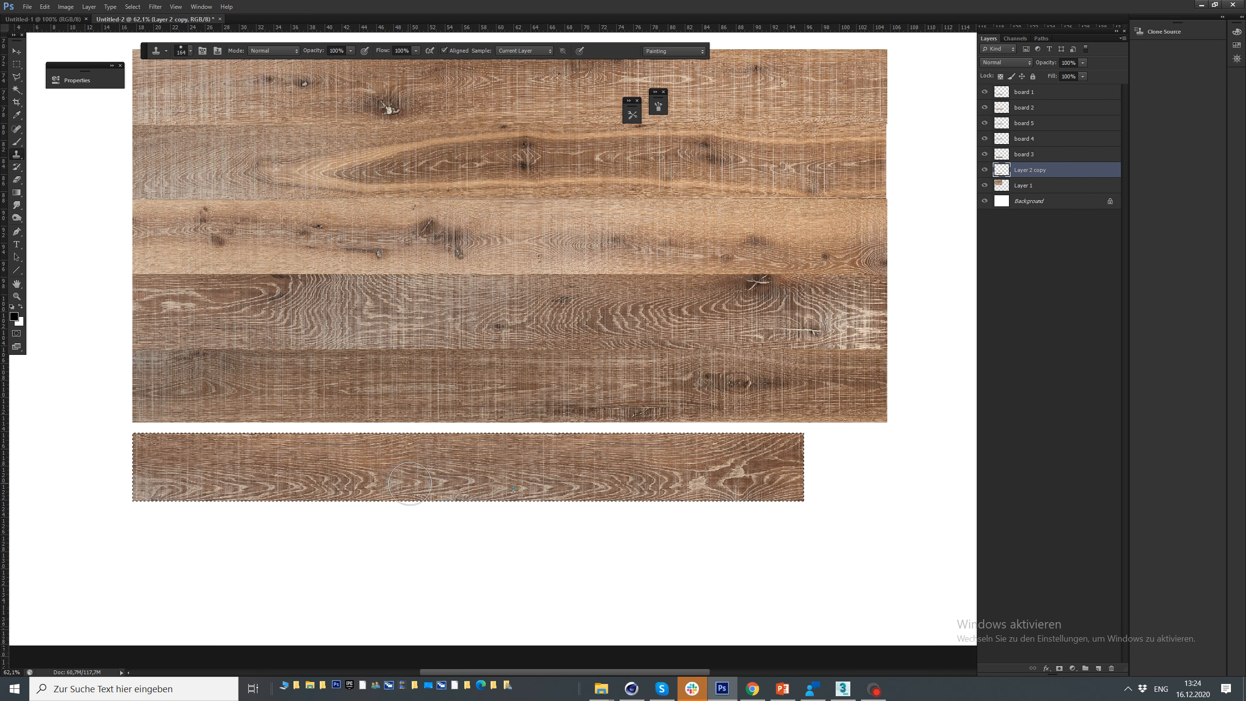
{"action": "key", "text": "ctrl+d"}
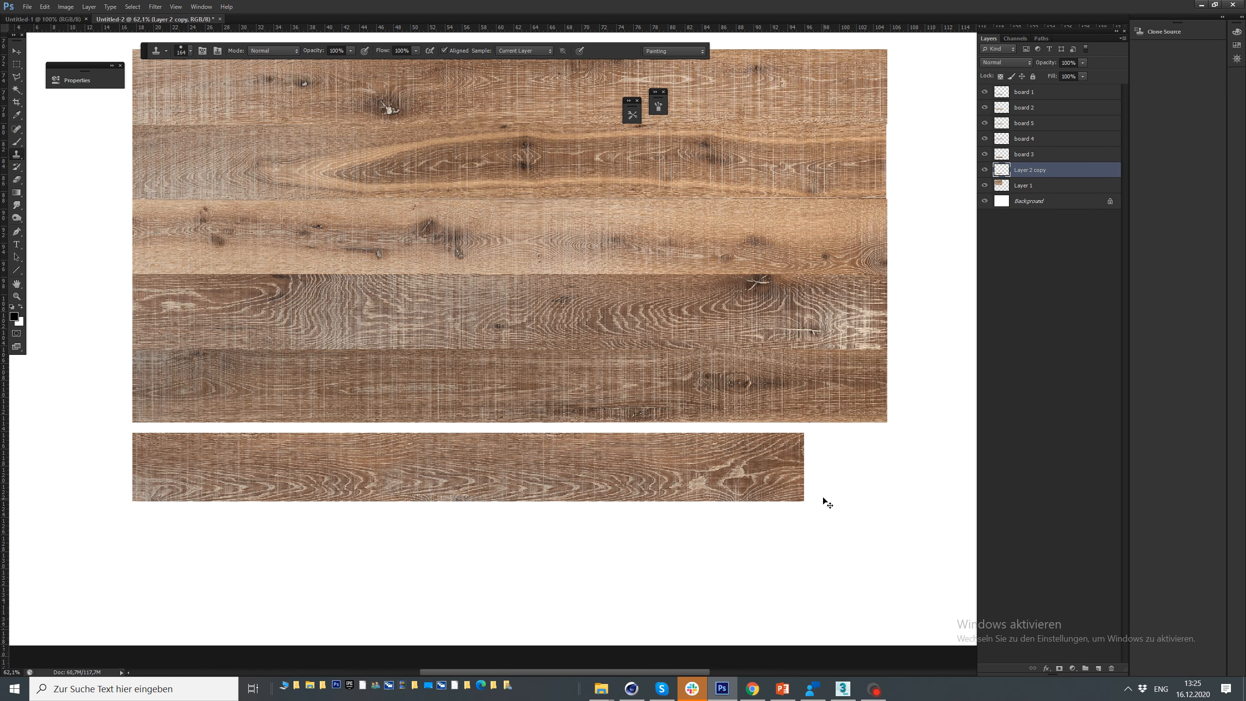
Transform the merged plank to the other boards' length and height, place it flush beneath the lowest board, and name its layer board 6
{"action": "key", "text": "ctrl+t"}
{"action": "left_click_drag", "start_coordinate": [804, 462], "coordinate": [832, 456]}
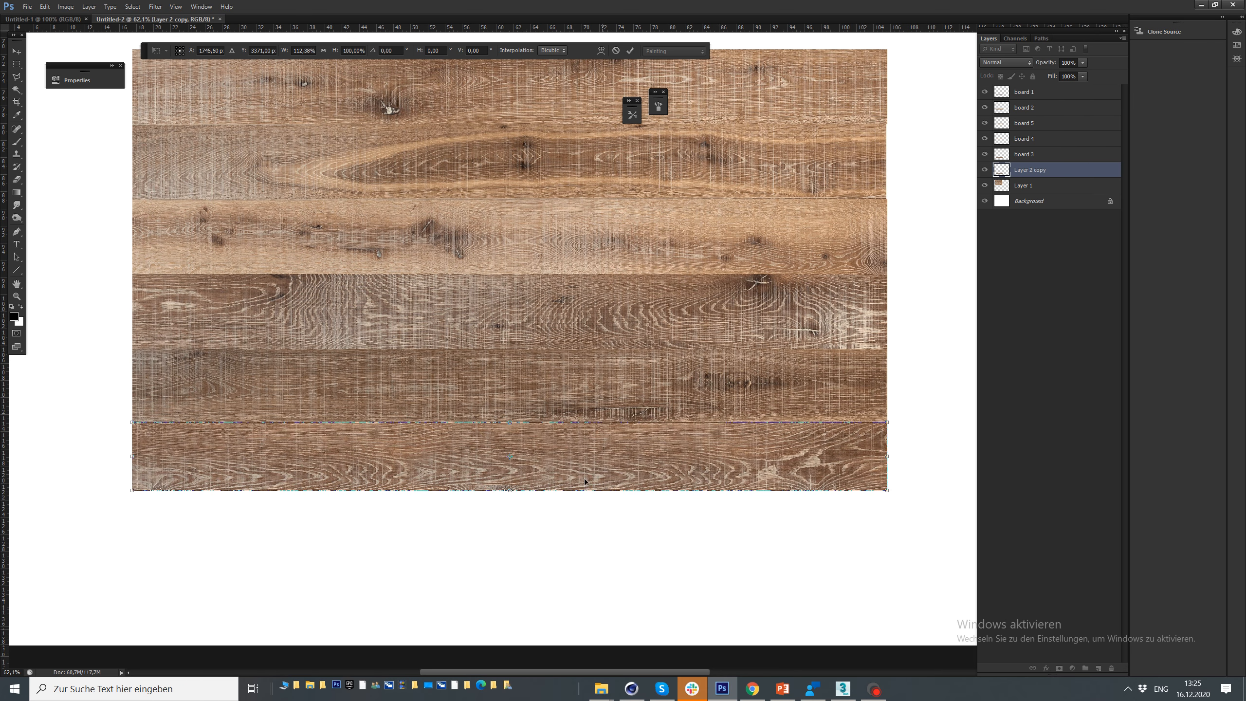
{"action": "left_click_drag", "start_coordinate": [529, 479], "coordinate": [449, 426]}
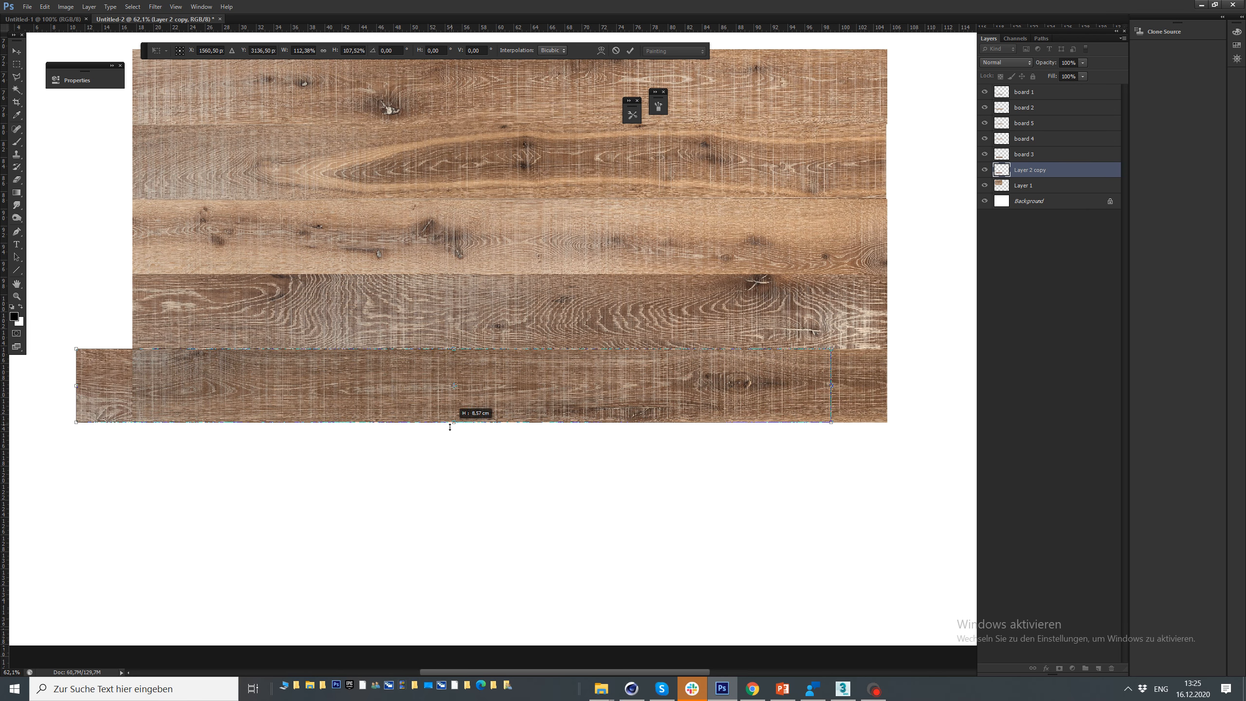
{"action": "key", "text": "Return"}
{"action": "left_click_drag", "start_coordinate": [372, 389], "coordinate": [460, 464]}
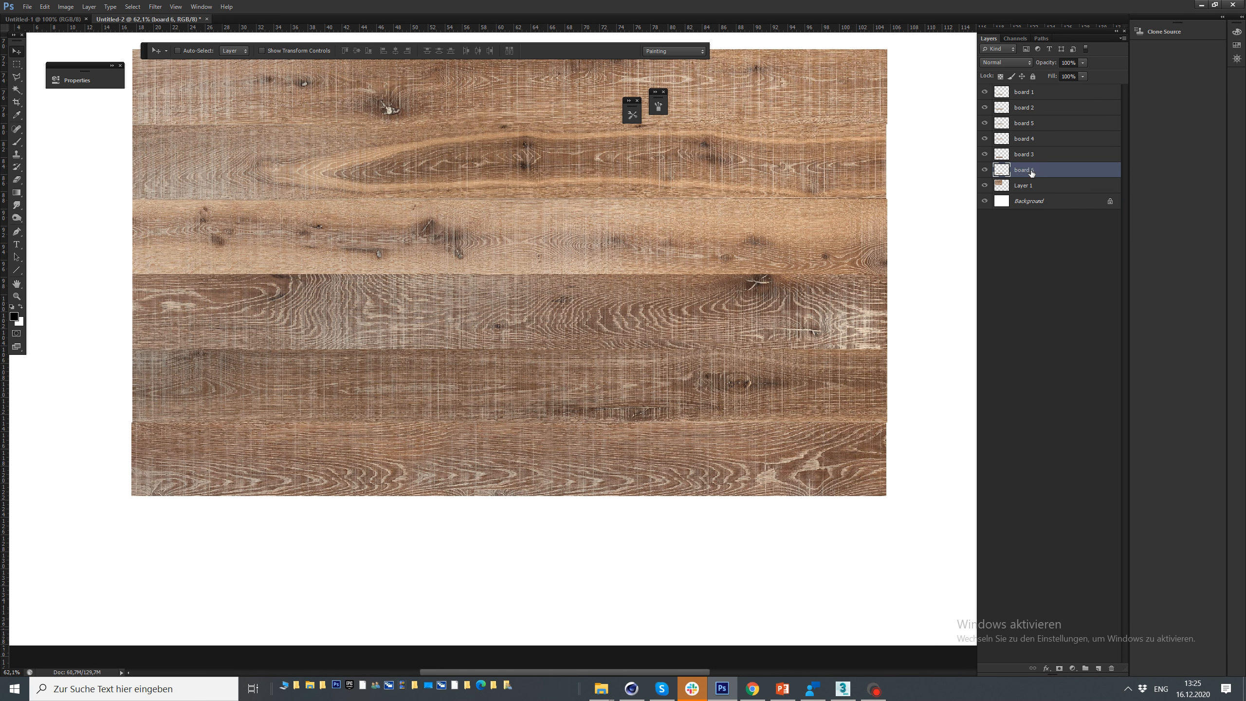
Copy the left-hand plank of the picture's first row from Layer 1 to a new layer with a rectangular selection
{"action": "scroll", "coordinate": [684, 490], "scroll_direction": "down", "scroll_amount": 5}
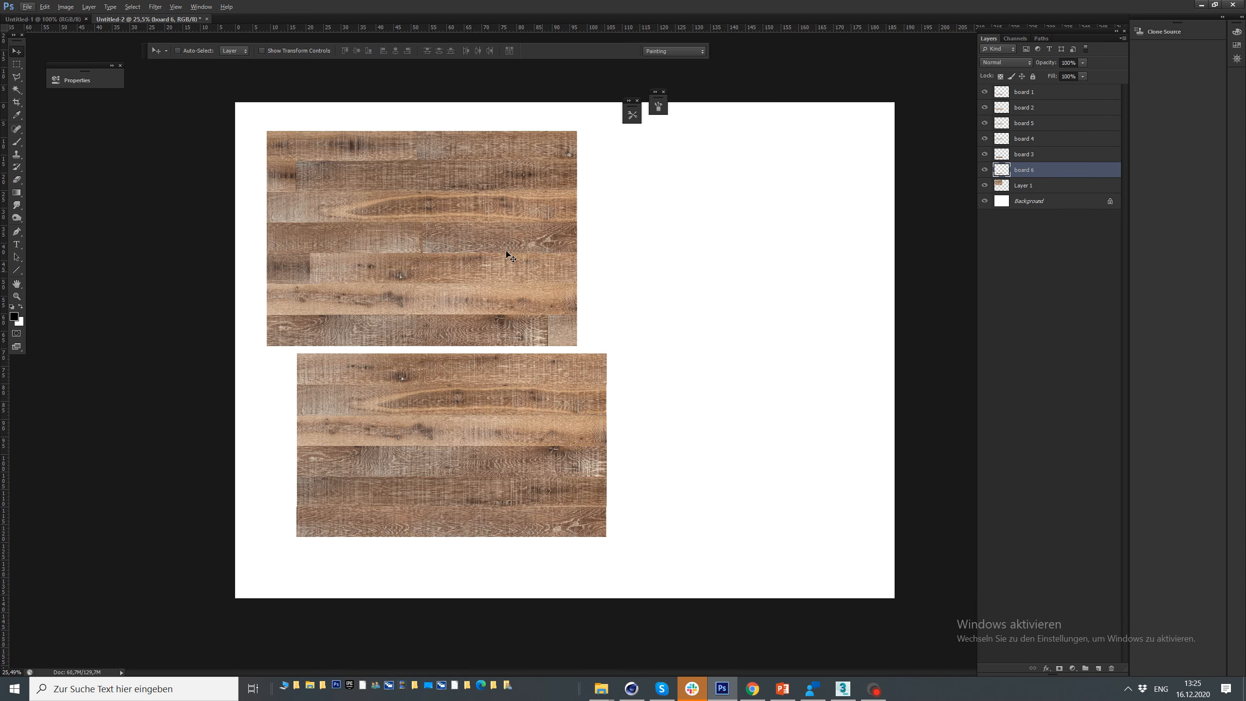
{"action": "scroll", "coordinate": [385, 204], "scroll_direction": "up", "scroll_amount": 2}
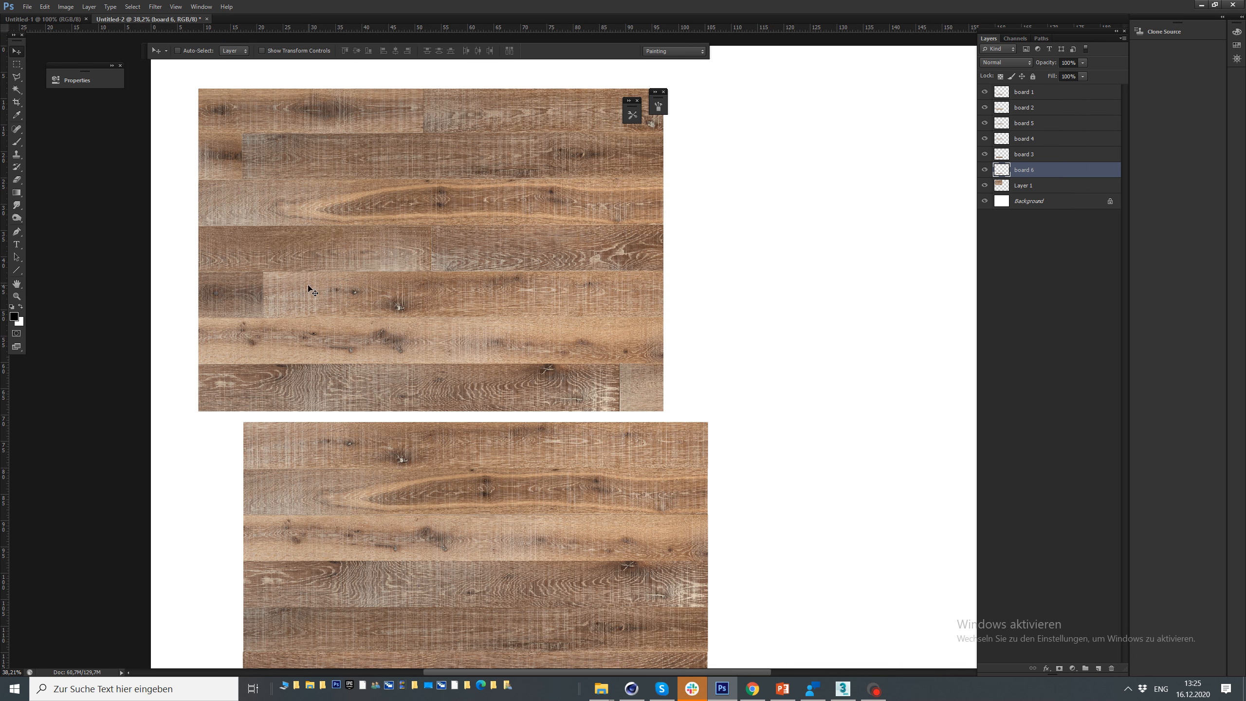
{"action": "scroll", "coordinate": [296, 278], "scroll_direction": "up", "scroll_amount": 2}
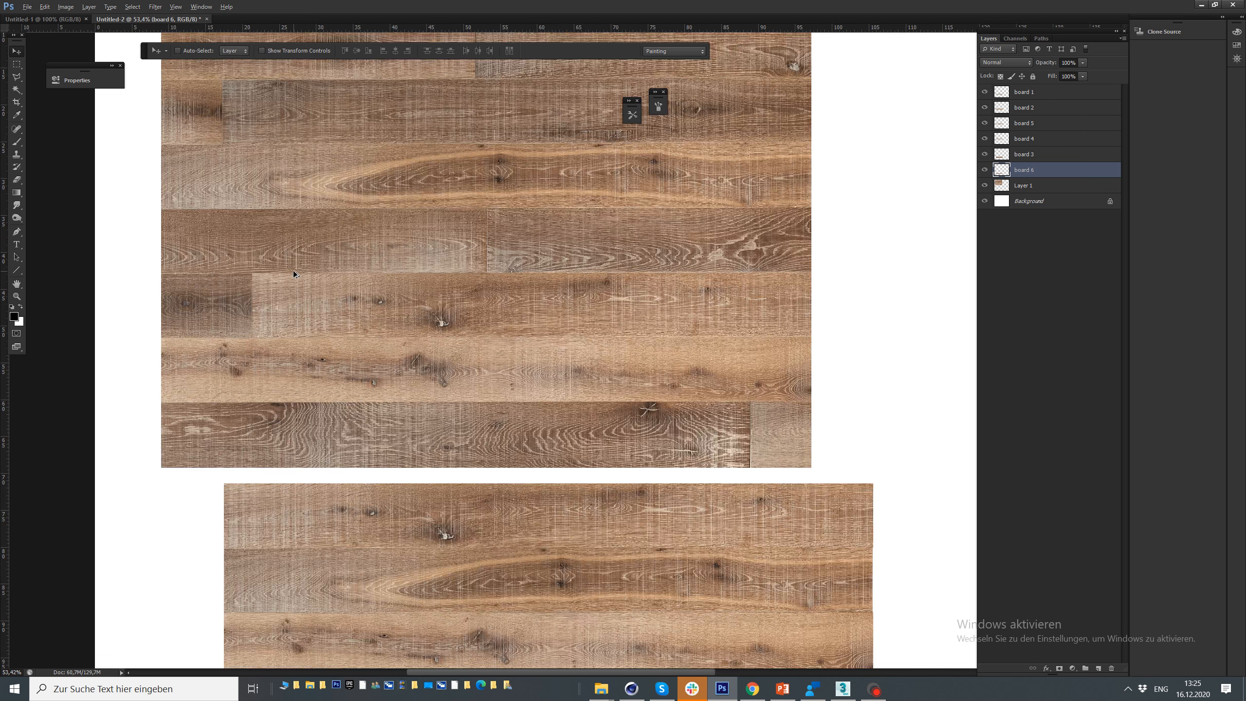
{"action": "left_click", "coordinate": [16, 65]}
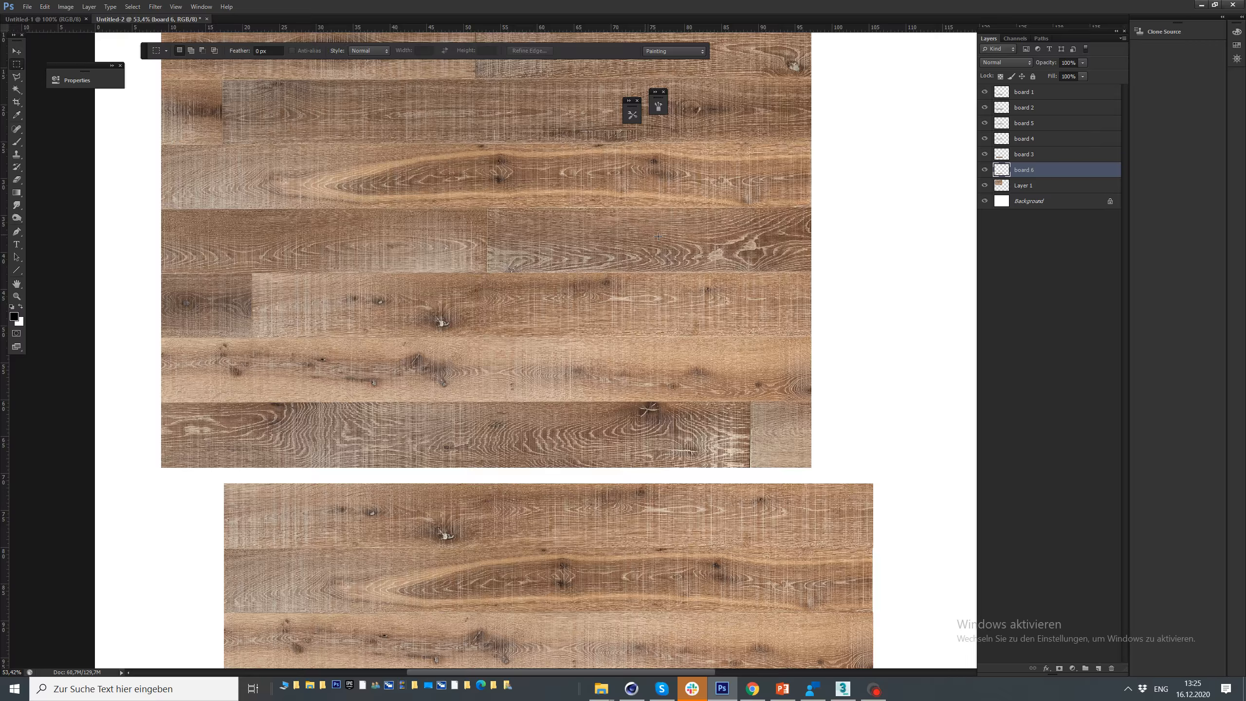
{"action": "scroll", "coordinate": [314, 182], "scroll_direction": "down", "scroll_amount": 2}
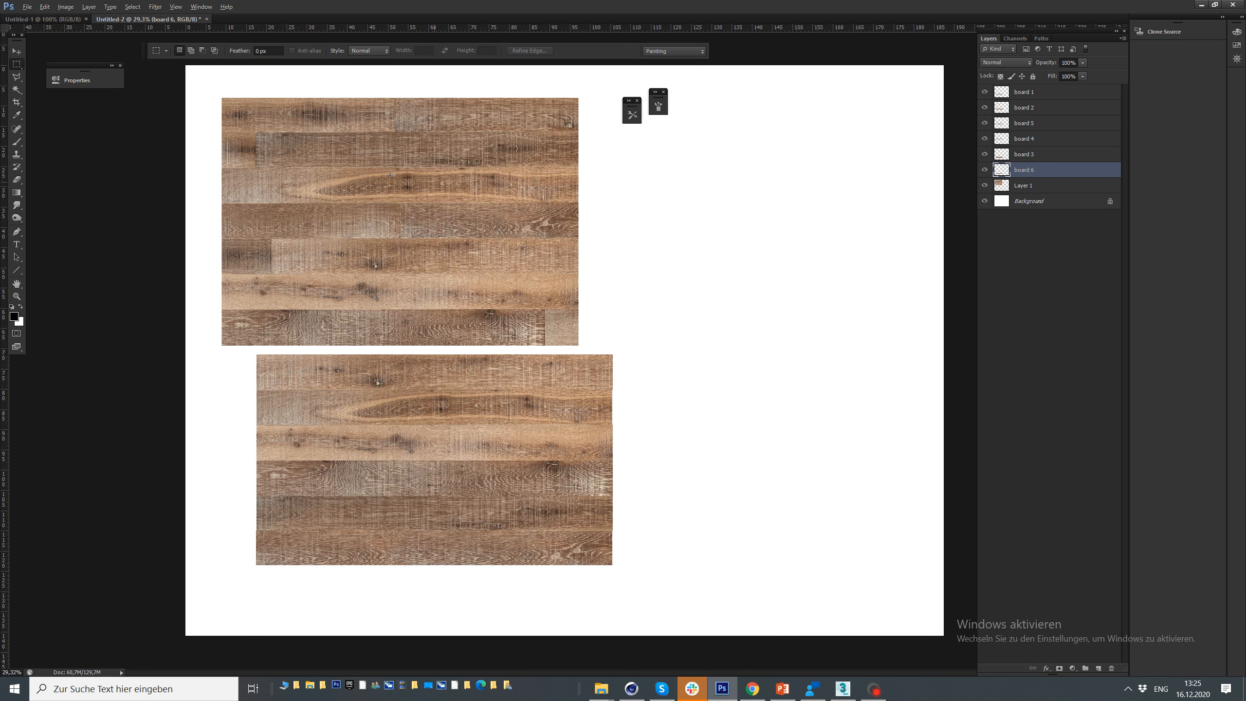
{"action": "scroll", "coordinate": [321, 145], "scroll_direction": "up", "scroll_amount": 2}
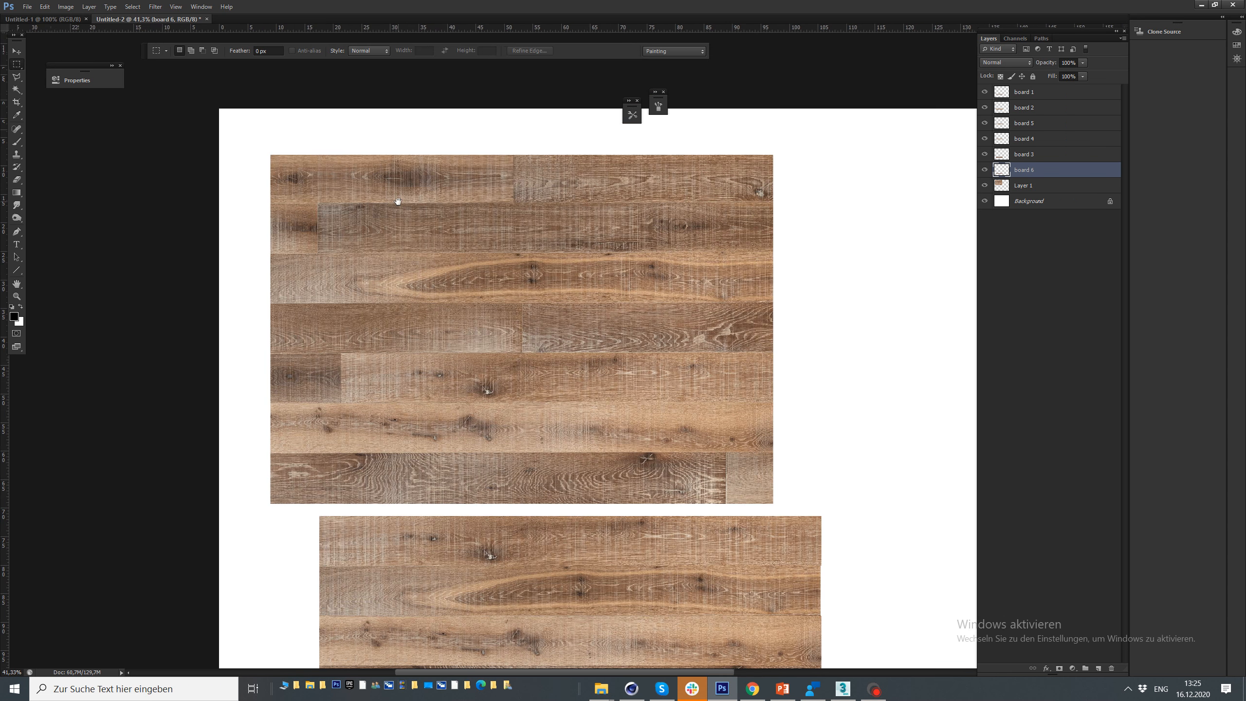
{"action": "scroll", "coordinate": [383, 173], "scroll_direction": "up", "scroll_amount": 2}
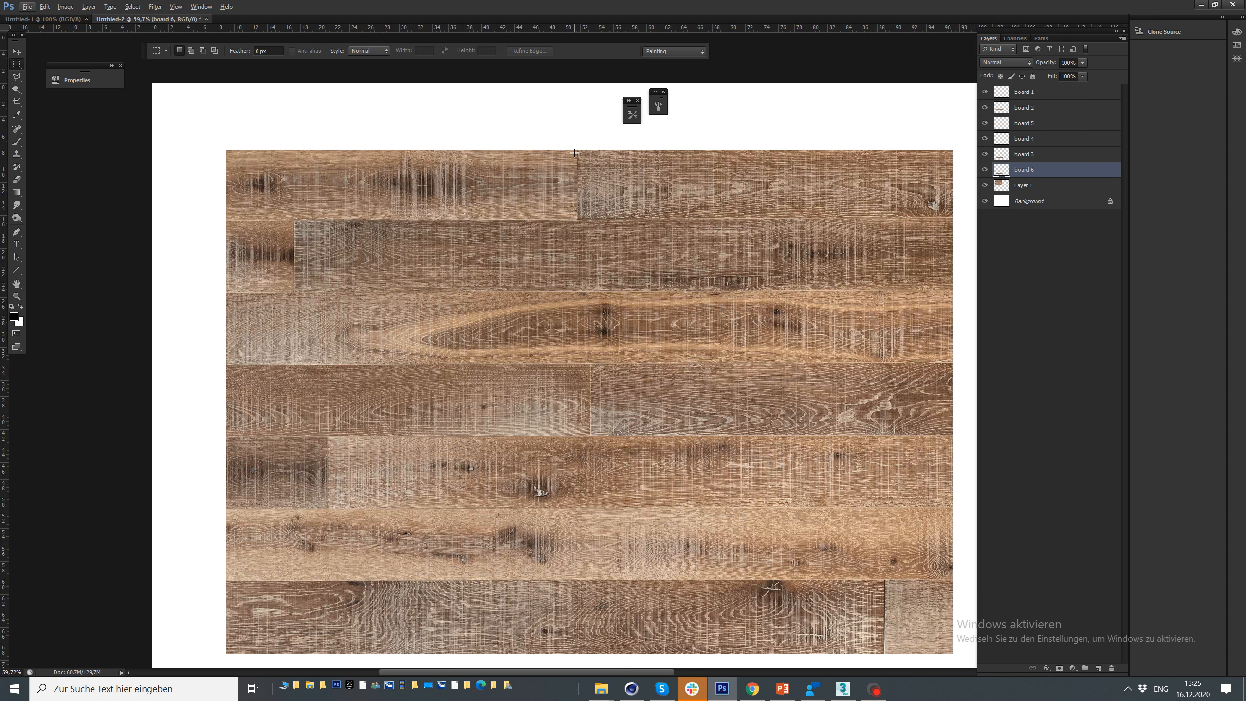
{"action": "left_click_drag", "start_coordinate": [576, 150], "coordinate": [227, 221]}
{"action": "scroll", "coordinate": [284, 95], "scroll_direction": "down", "scroll_amount": 4}
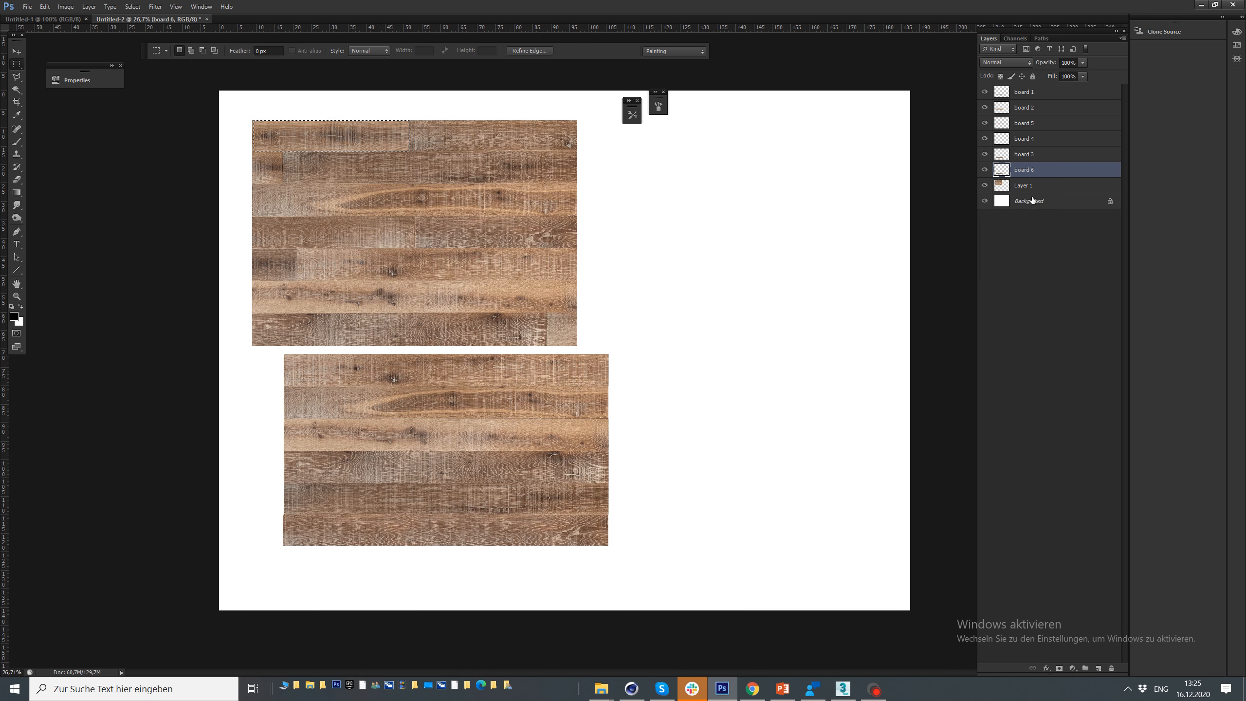
{"action": "left_click", "coordinate": [1029, 188]}
{"action": "key", "text": "ctrl+j"}
Move the copied short plank flush beneath board 6 with the left edges aligned
{"action": "key", "text": "v"}
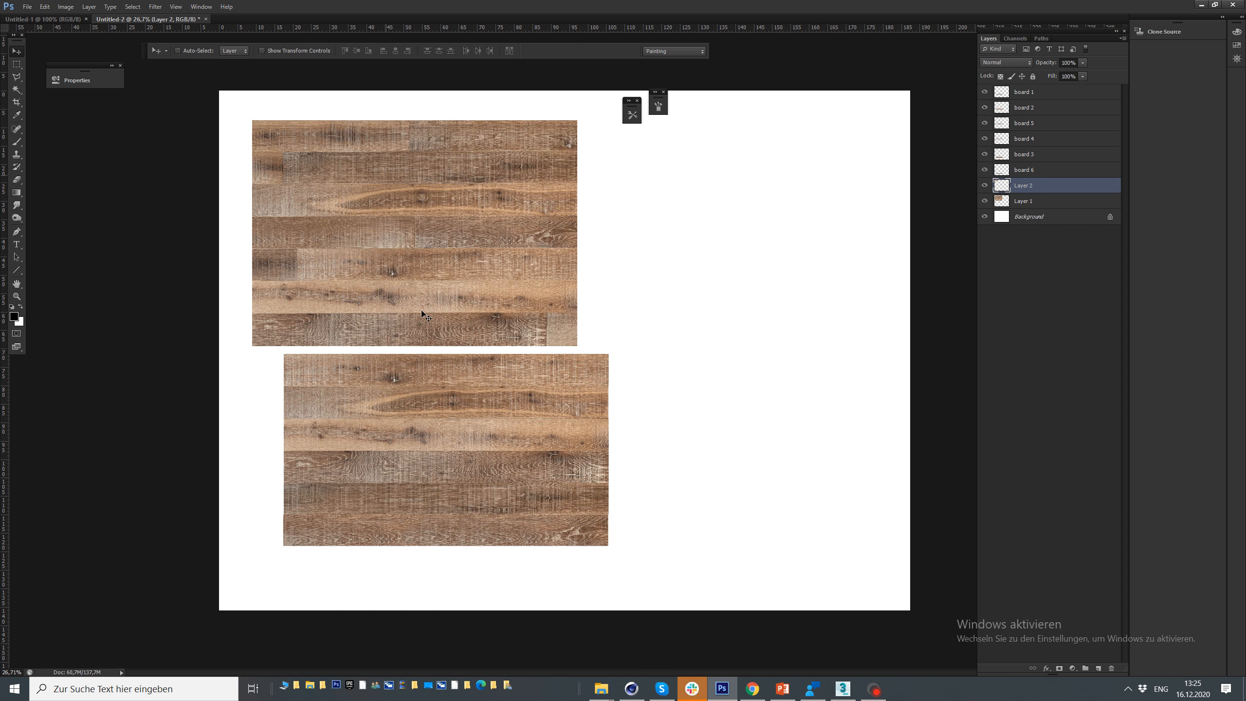
{"action": "left_click_drag", "start_coordinate": [387, 175], "coordinate": [415, 599]}
{"action": "scroll", "coordinate": [415, 596], "scroll_direction": "up", "scroll_amount": 1}
{"action": "scroll", "coordinate": [416, 595], "scroll_direction": "up", "scroll_amount": 5}
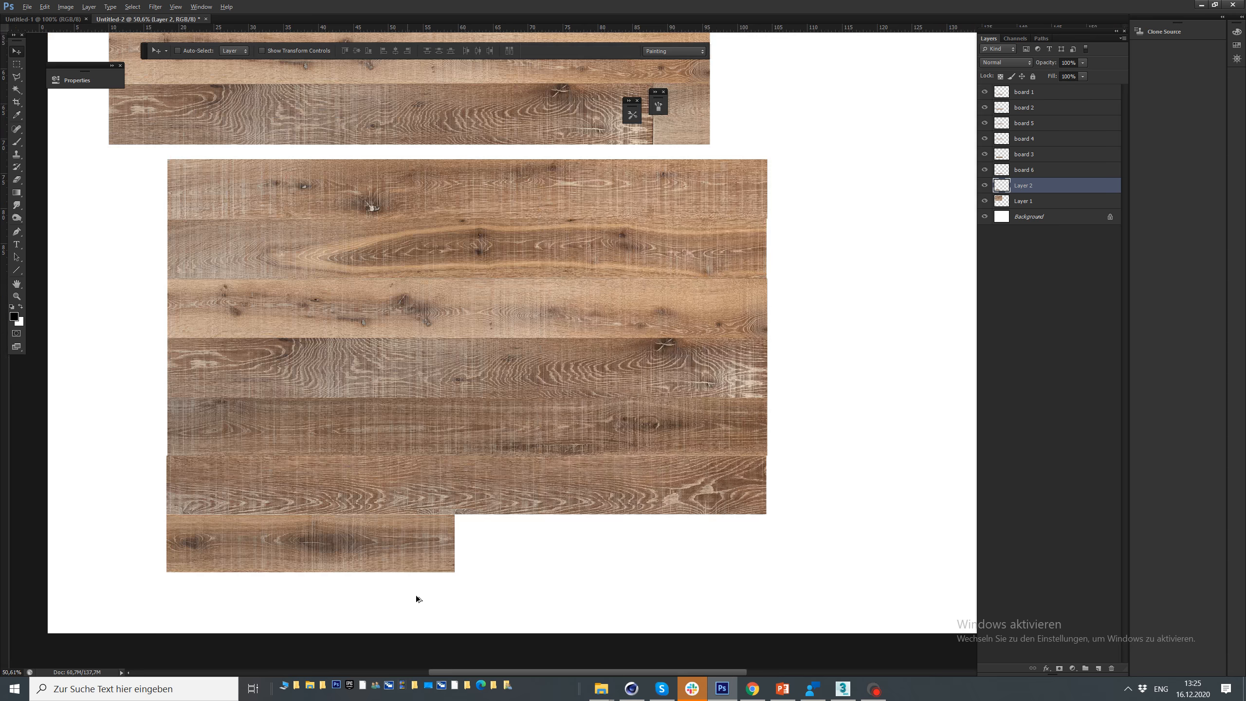
{"action": "key", "text": "ctrl+t"}
{"action": "left_click_drag", "start_coordinate": [475, 532], "coordinate": [855, 530]}
{"action": "key", "text": "Escape"}
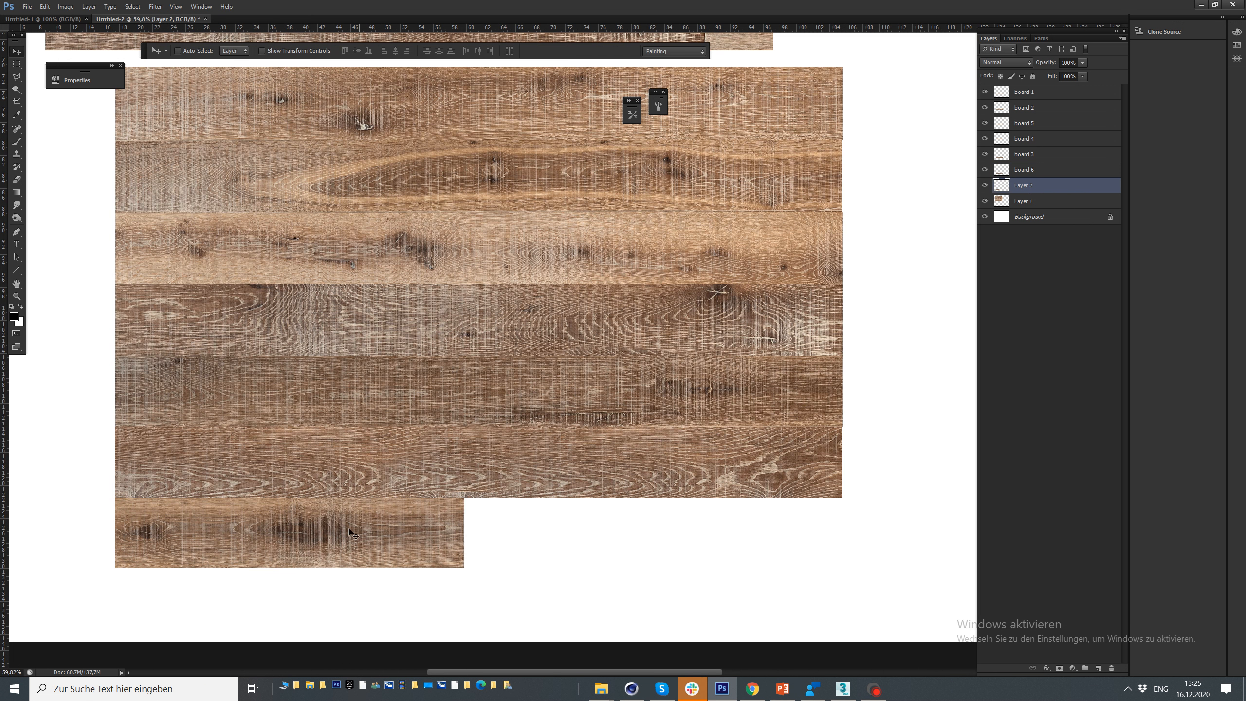
Duplicate the short plank to the right end of the row and stretch the copy leftward until it slightly overlaps the original
{"action": "left_click_drag", "start_coordinate": [390, 537], "coordinate": [685, 539]}
{"action": "key", "text": "ctrl+t"}
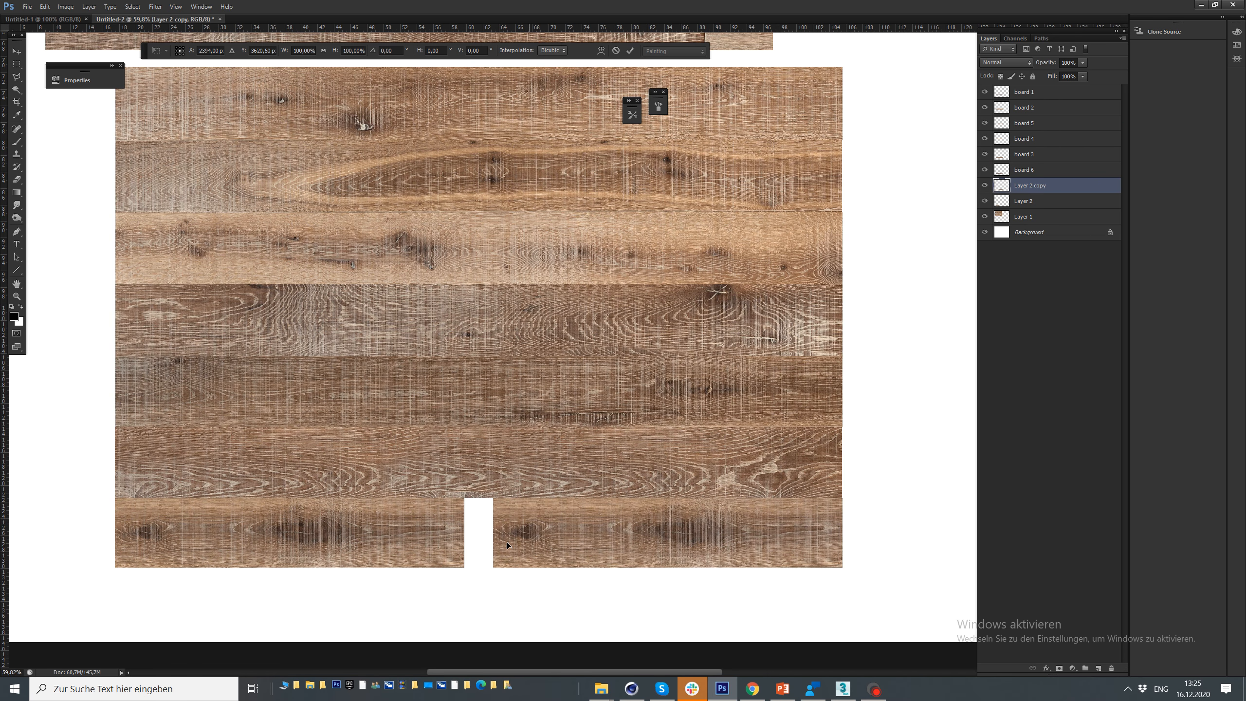
{"action": "left_click_drag", "start_coordinate": [495, 534], "coordinate": [464, 533]}
{"action": "key", "text": "Return"}
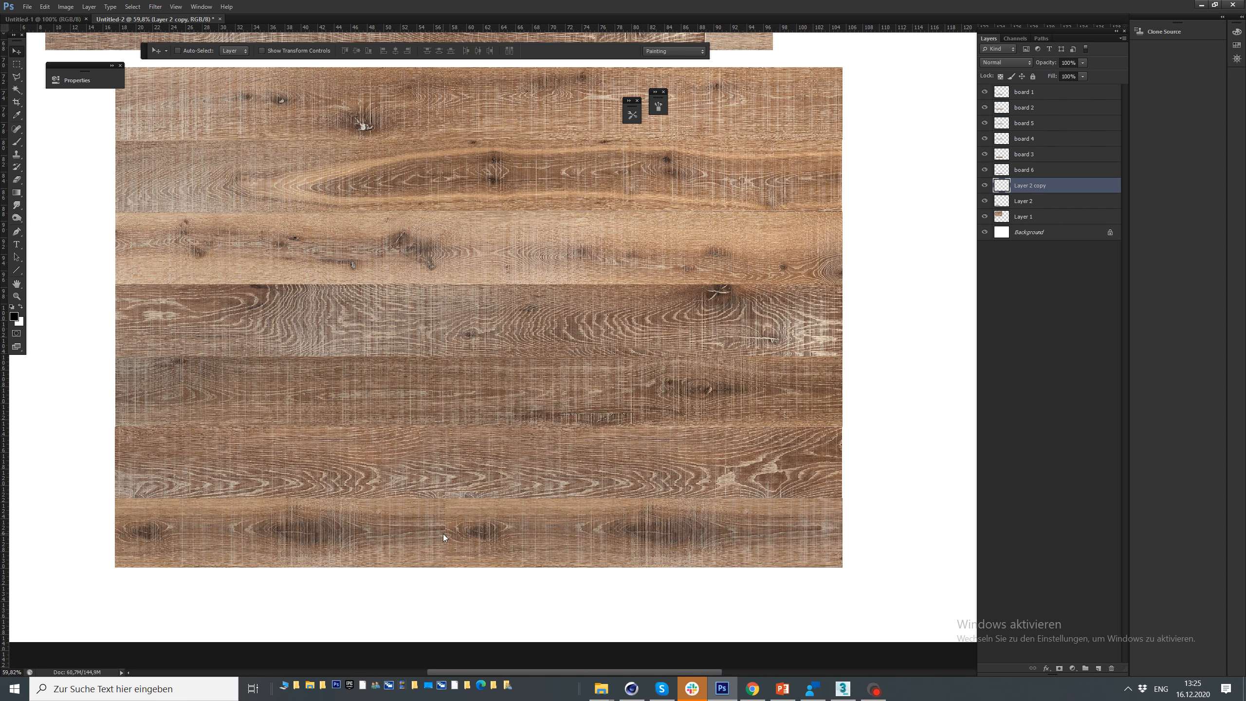
Flip the duplicated plank half horizontally and vertically
{"action": "key", "text": "ctrl+t"}
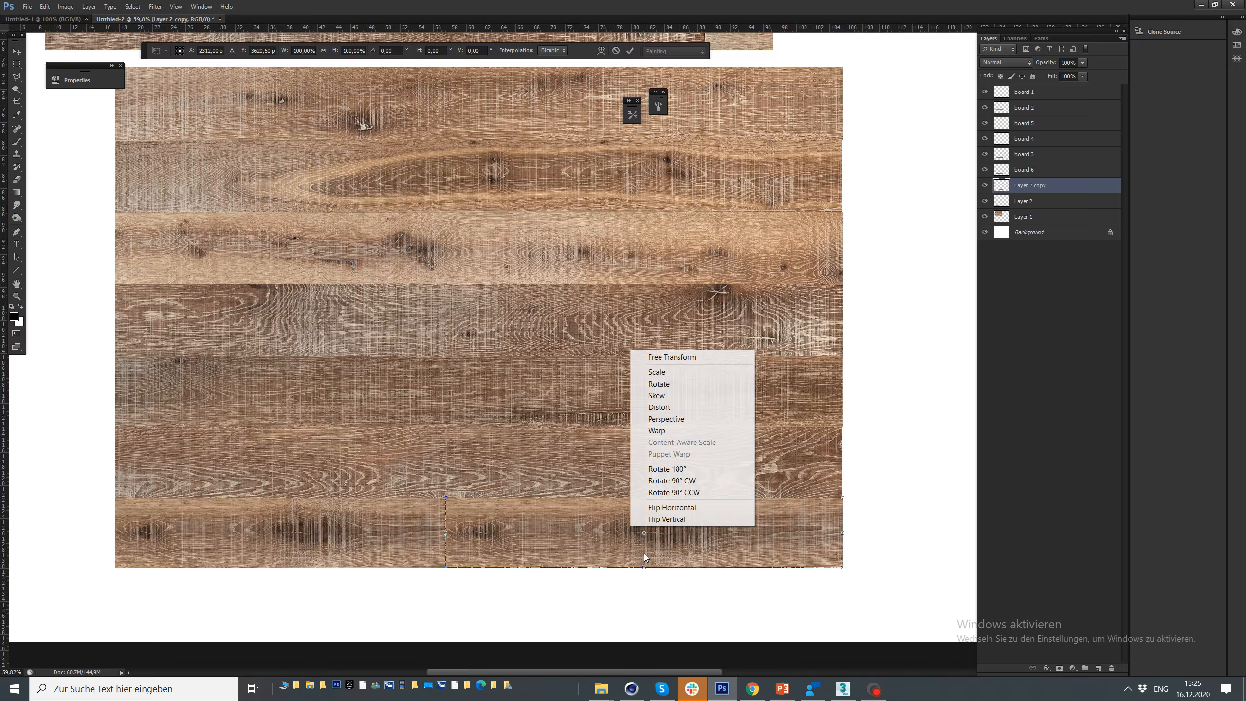
{"action": "left_click", "coordinate": [657, 509]}
{"action": "right_click", "coordinate": [637, 530]}
{"action": "left_click", "coordinate": [648, 523]}
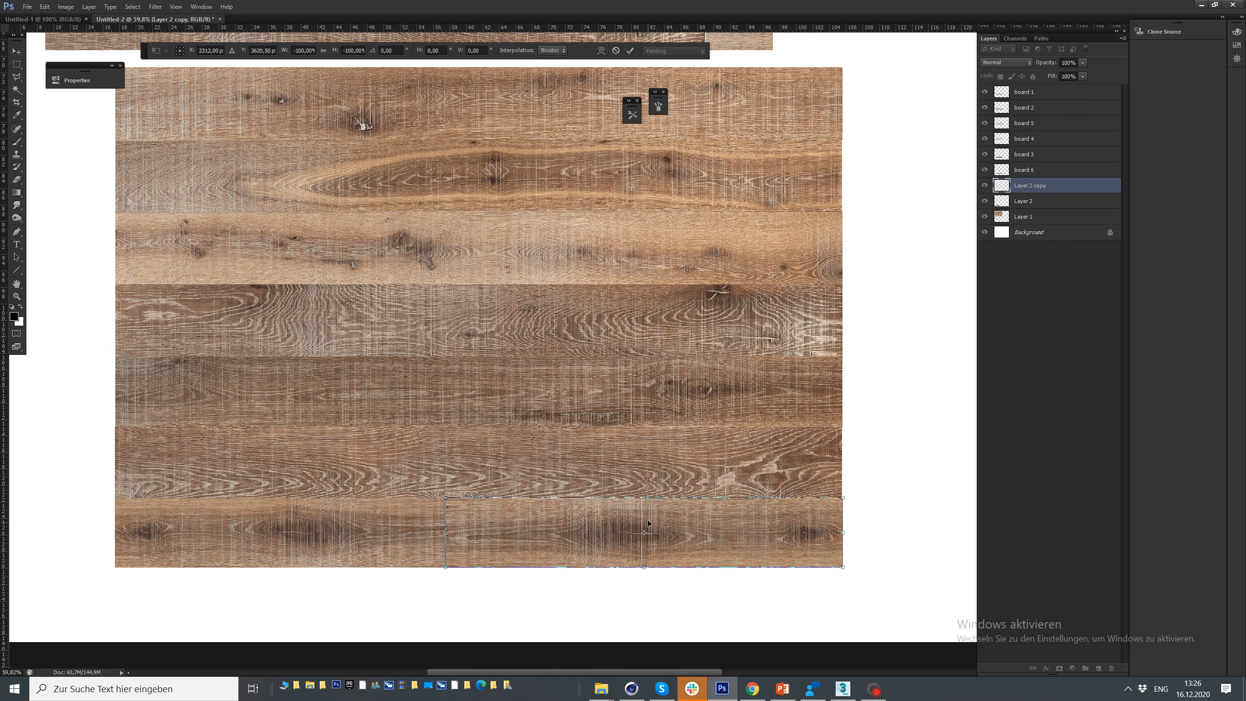
{"action": "key", "text": "Return"}
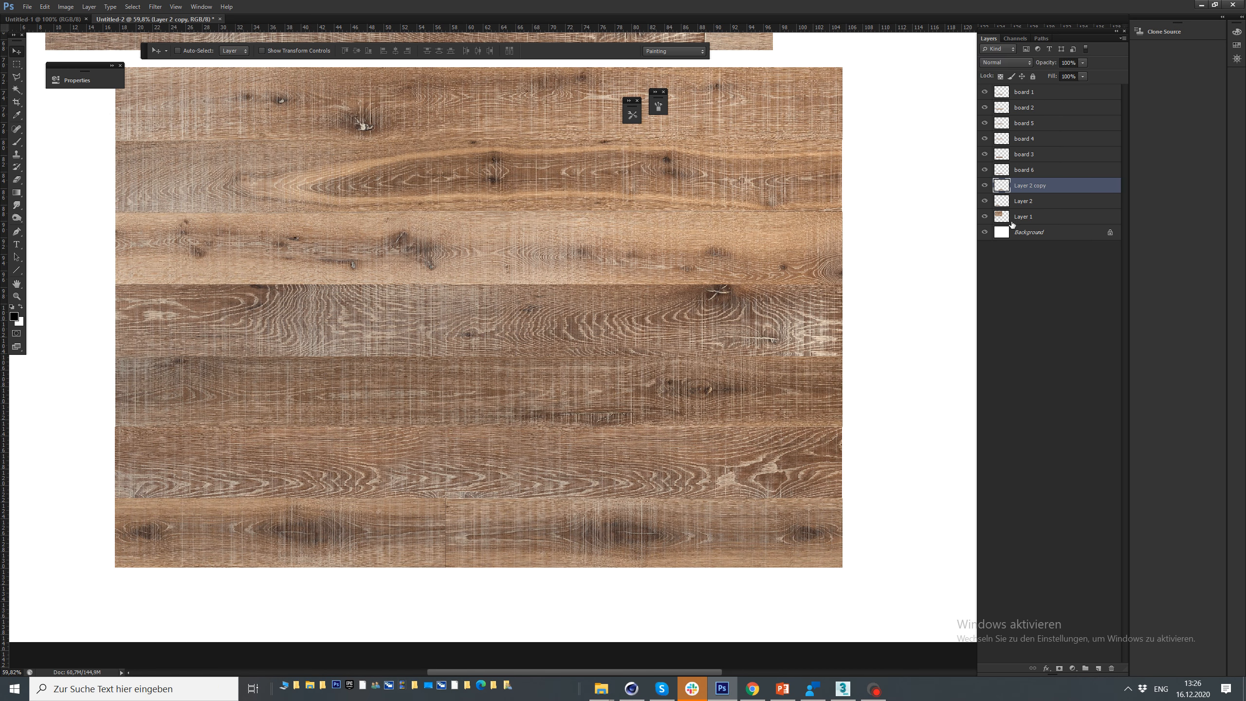
Compare the two short plank halves by toggling their visibility, and merge Layer 2 with Layer 2 copy
{"action": "left_click", "coordinate": [985, 187]}
{"action": "left_click", "coordinate": [986, 186]}
{"action": "left_click", "coordinate": [986, 201]}
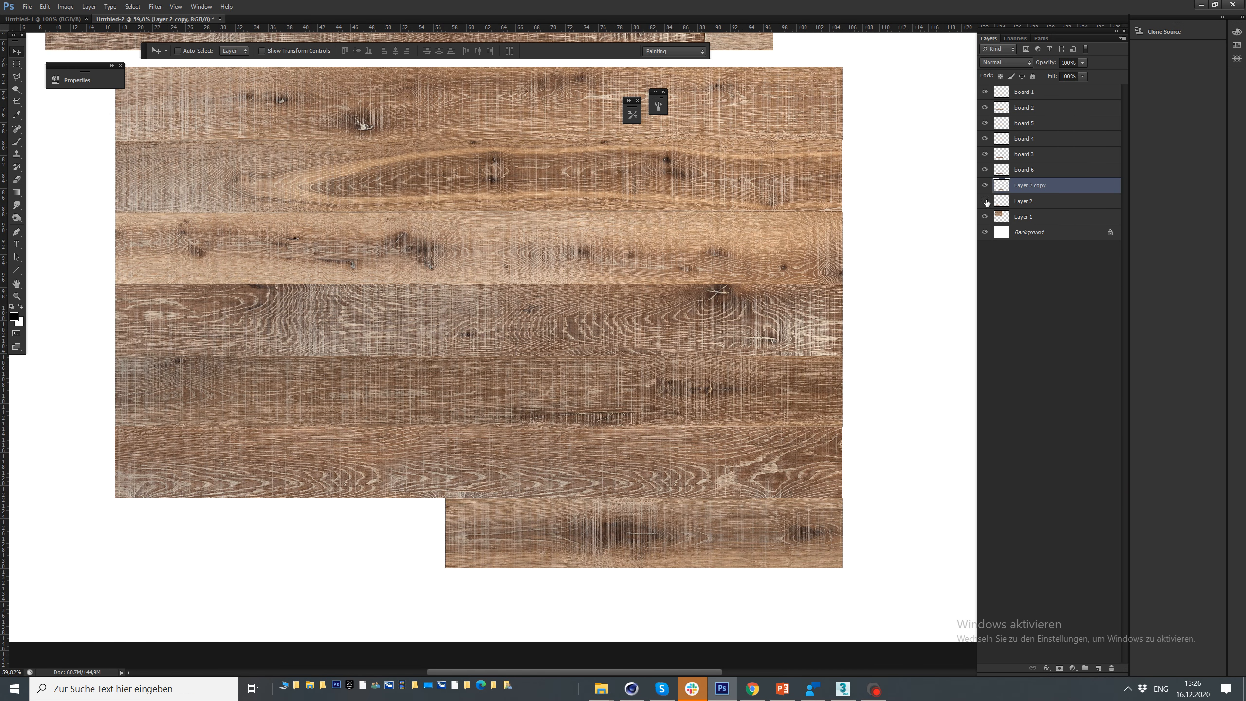
{"action": "left_click", "coordinate": [985, 201]}
{"action": "left_click", "coordinate": [1024, 201], "text": "shift"}
{"action": "right_click", "coordinate": [1033, 185]}
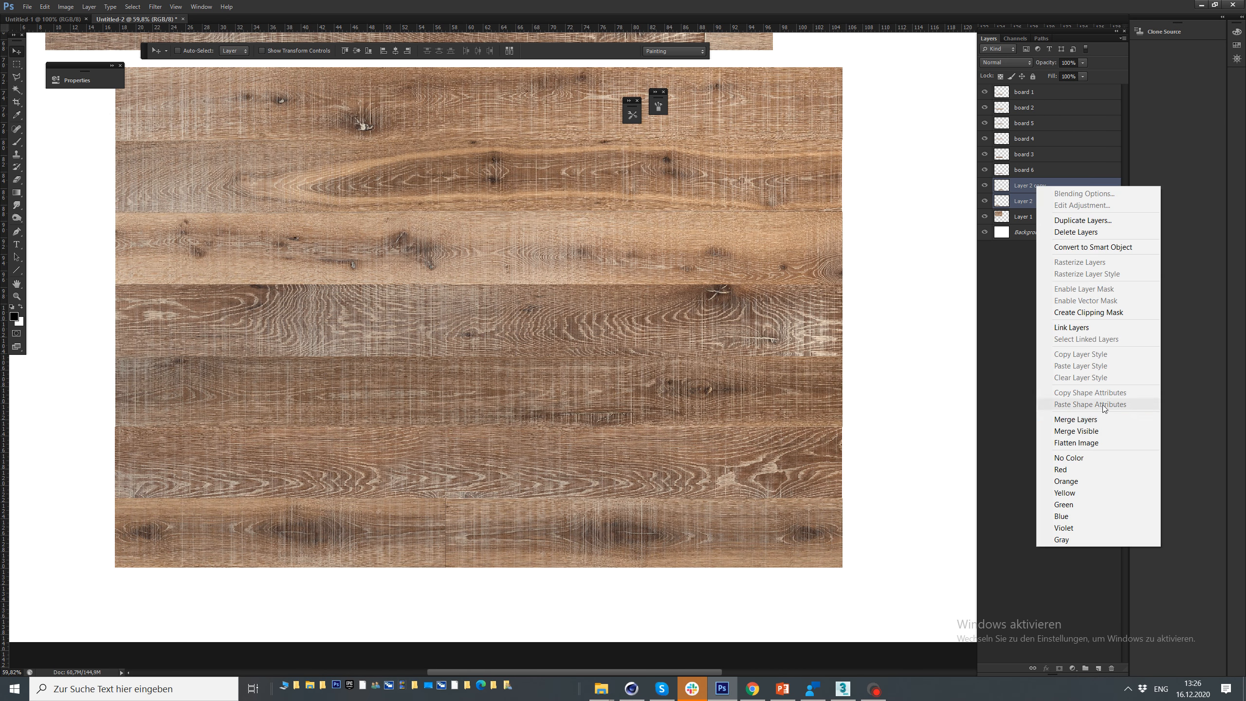
{"action": "left_click", "coordinate": [1099, 419]}
Load the merged plank's outline as a selection and clone wood grain over the seam between its two halves
{"action": "left_click", "coordinate": [1001, 191], "text": "ctrl"}
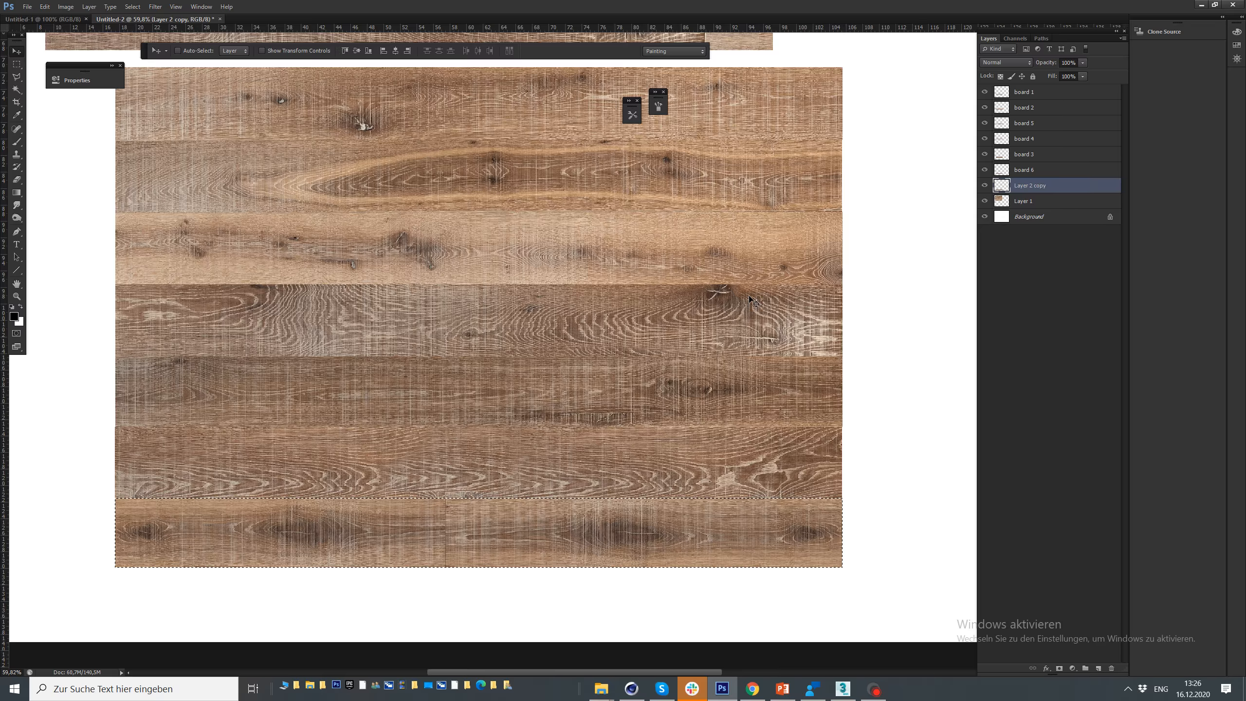
{"action": "left_click", "coordinate": [21, 153]}
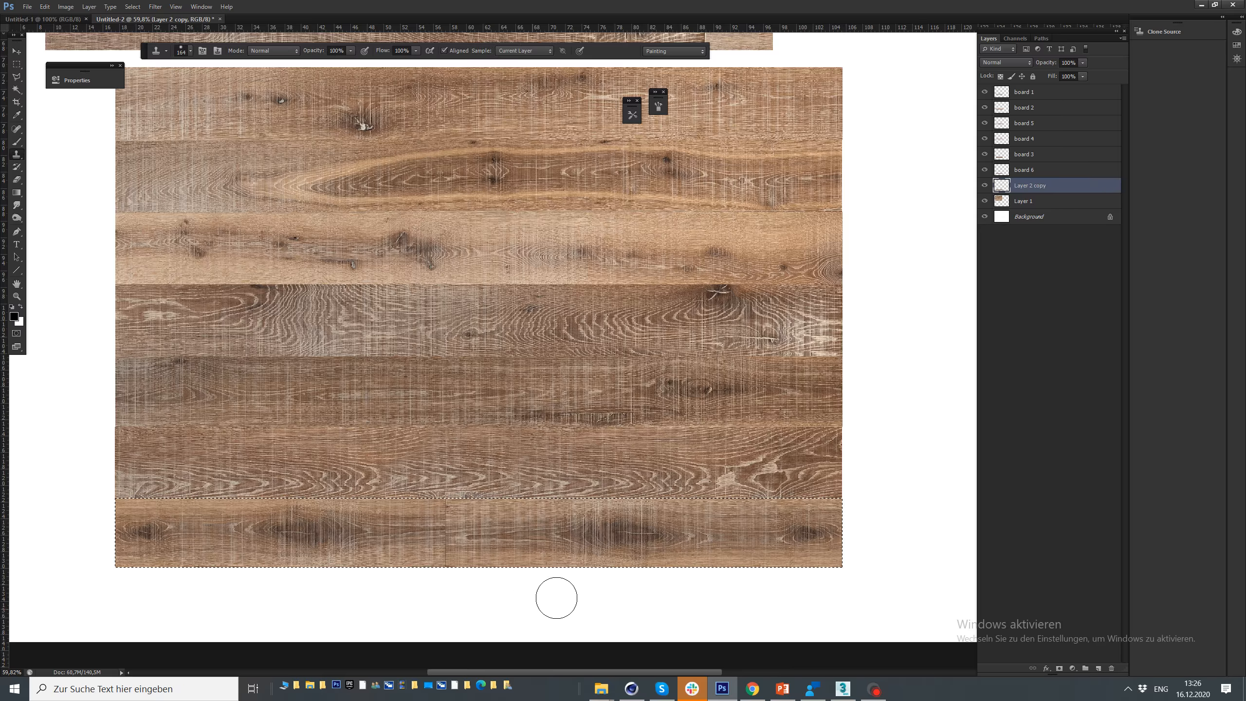
{"action": "left_click", "coordinate": [492, 524], "text": "alt"}
{"action": "mouse_move", "coordinate": [441, 521]}
{"action": "left_mouse_down"}
{"action": "mouse_move", "coordinate": [398, 510]}
{"action": "mouse_move", "coordinate": [494, 524]}
{"action": "mouse_move", "coordinate": [426, 529]}
{"action": "left_mouse_up"}
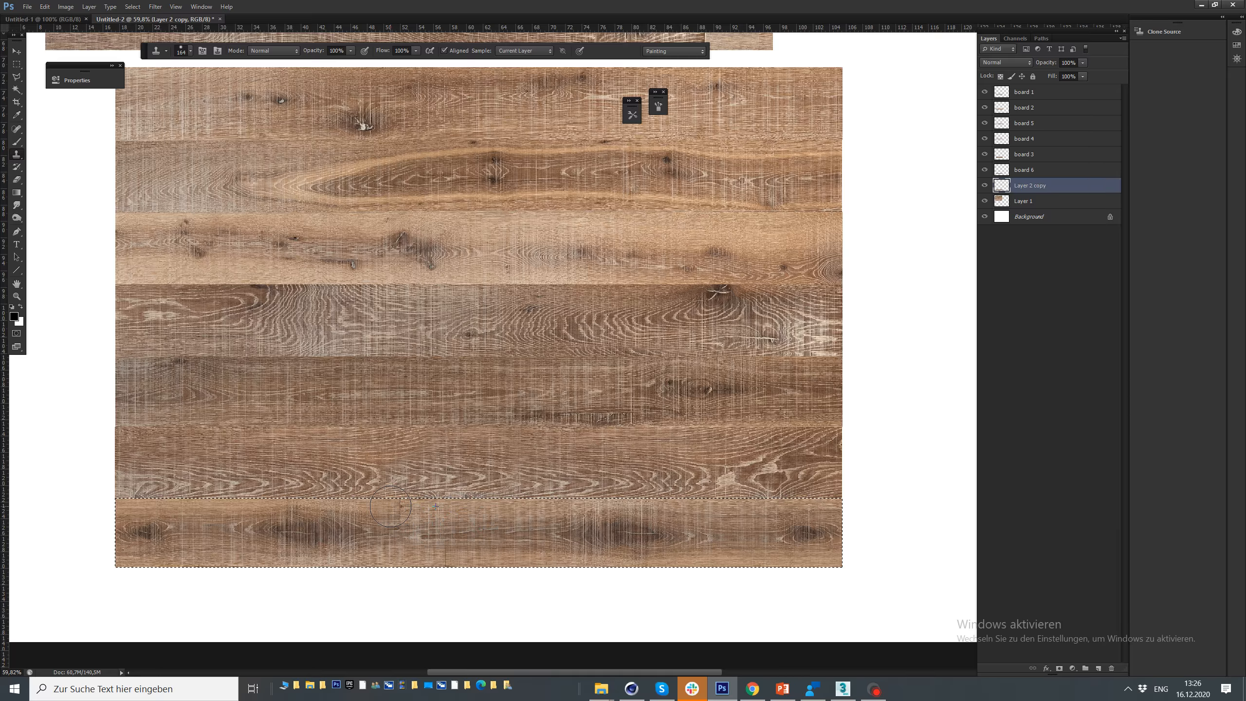
{"action": "left_click_drag", "start_coordinate": [591, 516], "coordinate": [584, 514]}
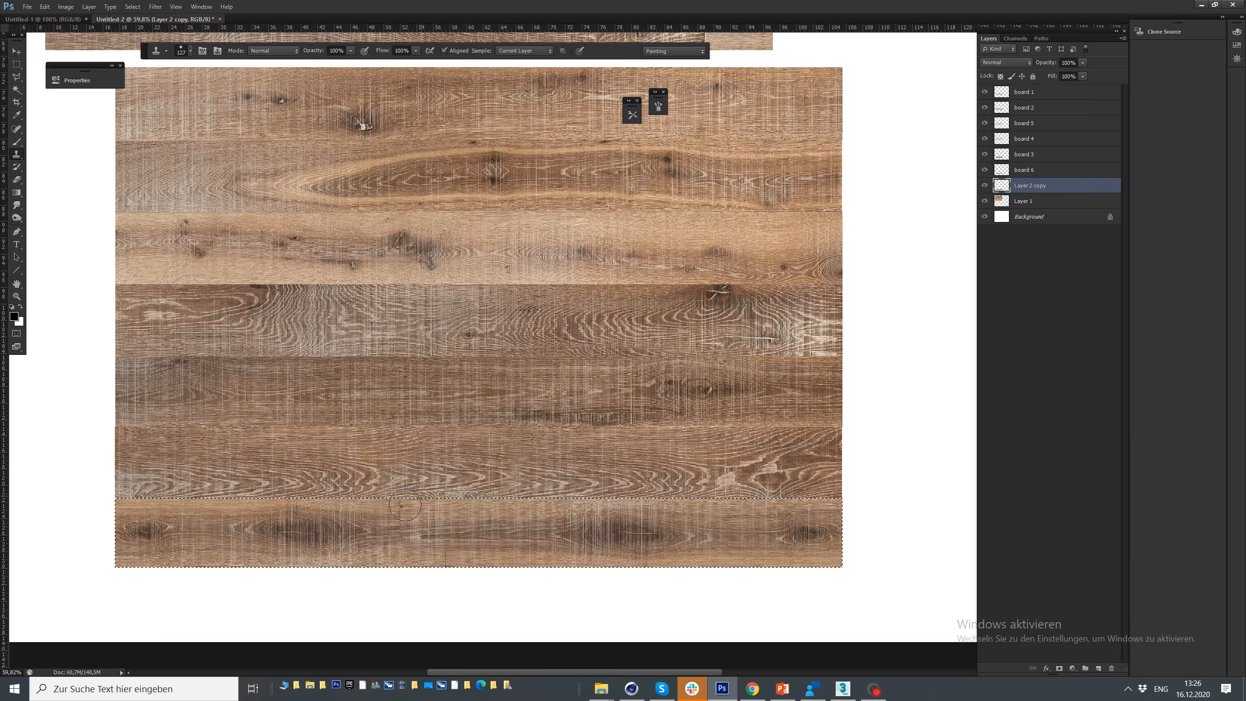
{"action": "left_click_drag", "start_coordinate": [379, 507], "coordinate": [448, 512]}
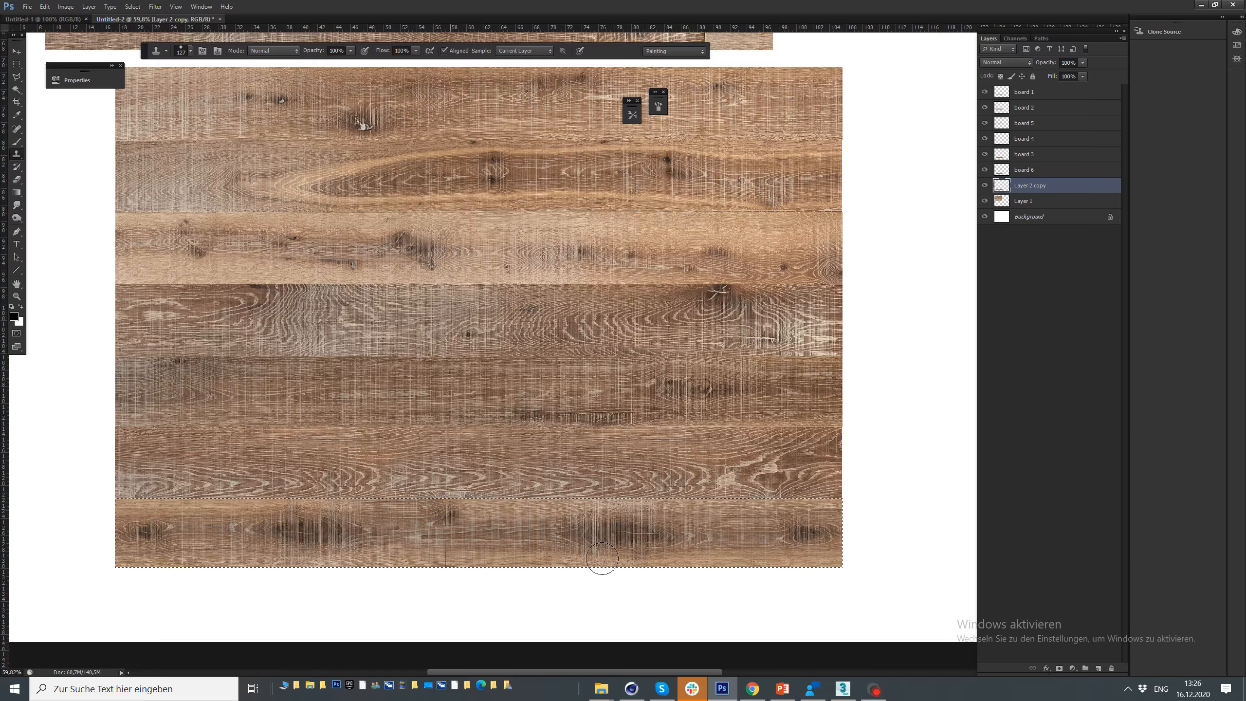
Try to clone lighter grain over the upper middle of the bottom plank, undo the stroke and deselect
{"action": "right_click", "coordinate": [524, 552], "text": "alt"}
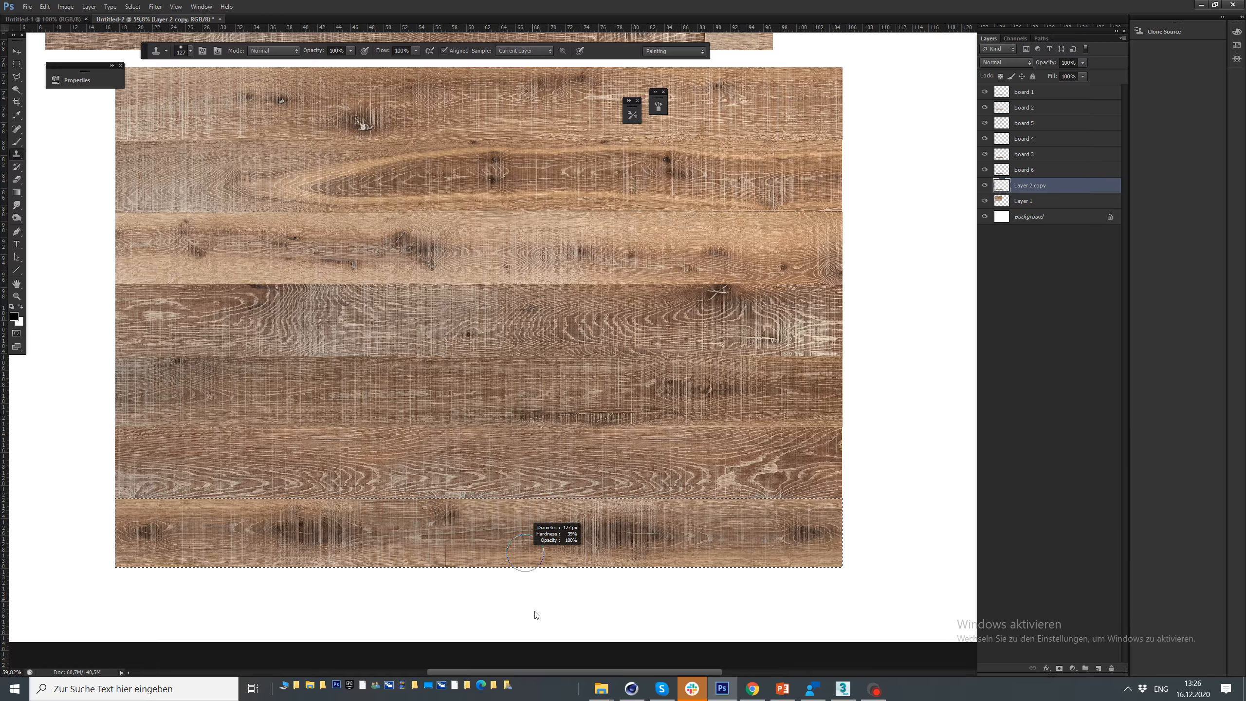
{"action": "left_click_drag", "start_coordinate": [537, 616], "coordinate": [541, 616]}
{"action": "left_click", "coordinate": [745, 545], "text": "alt"}
{"action": "left_click_drag", "start_coordinate": [481, 515], "coordinate": [413, 511]}
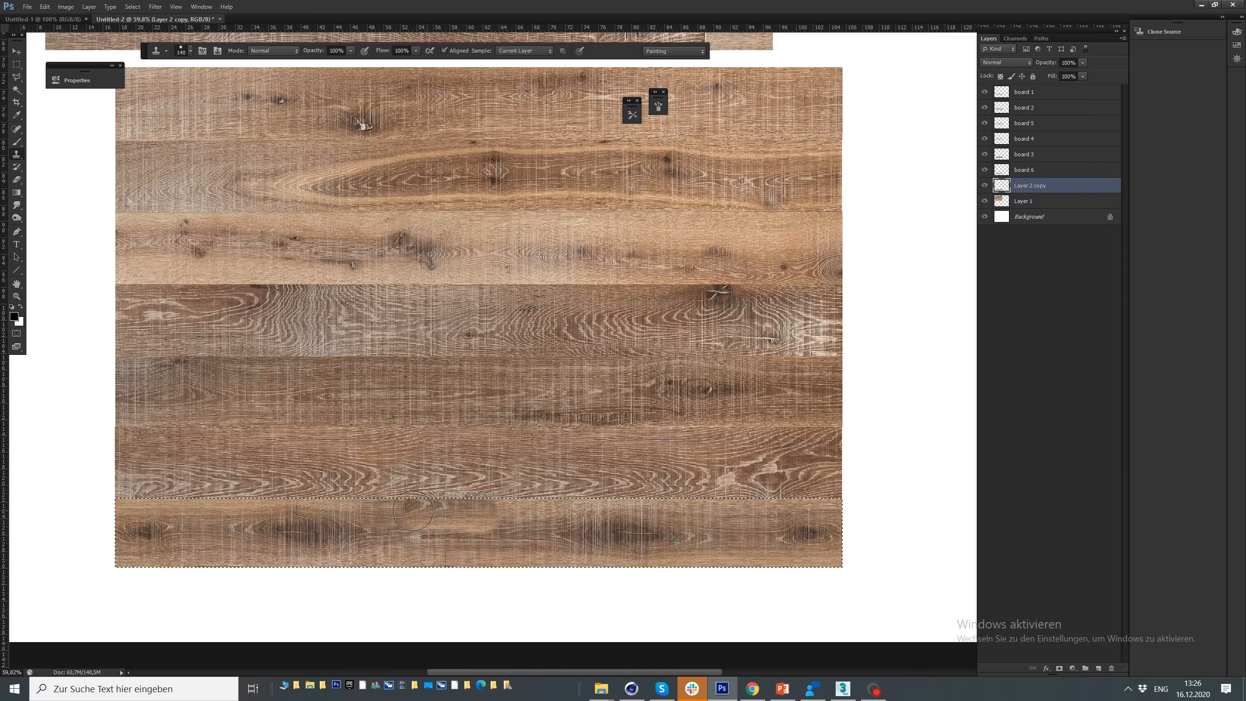
{"action": "key", "text": "ctrl+y"}
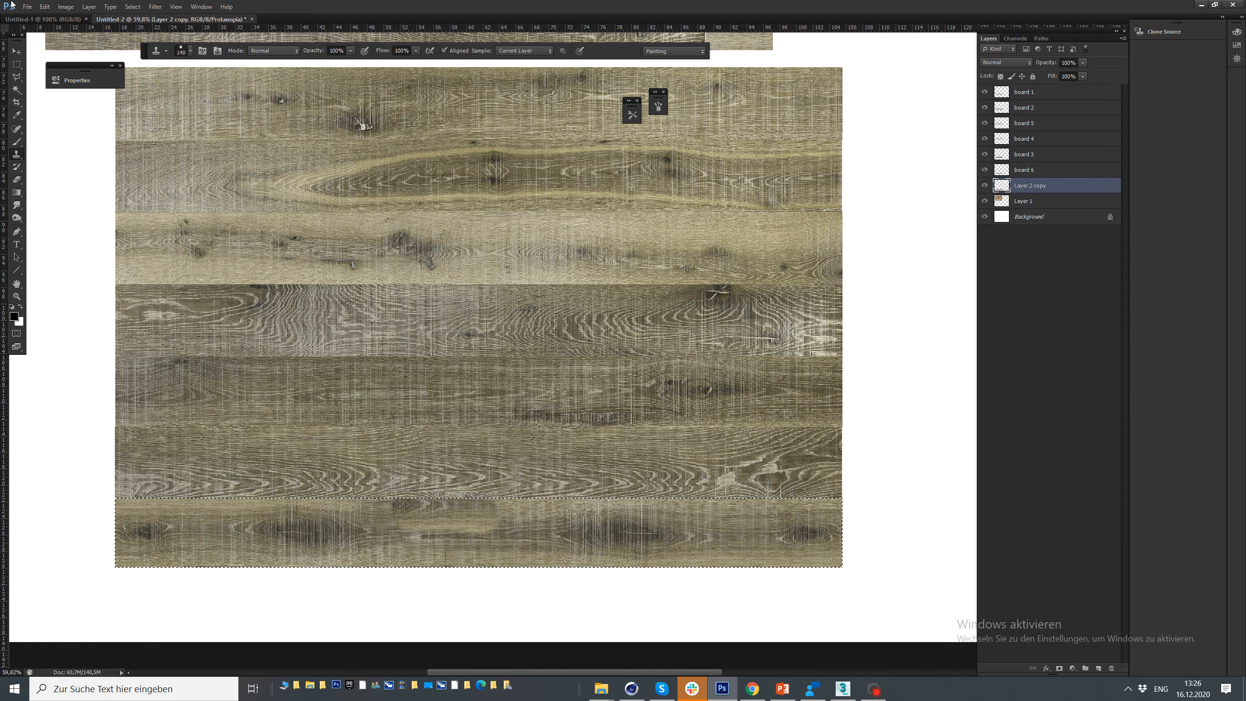
{"action": "left_click", "coordinate": [44, 7]}
{"action": "left_click", "coordinate": [66, 44]}
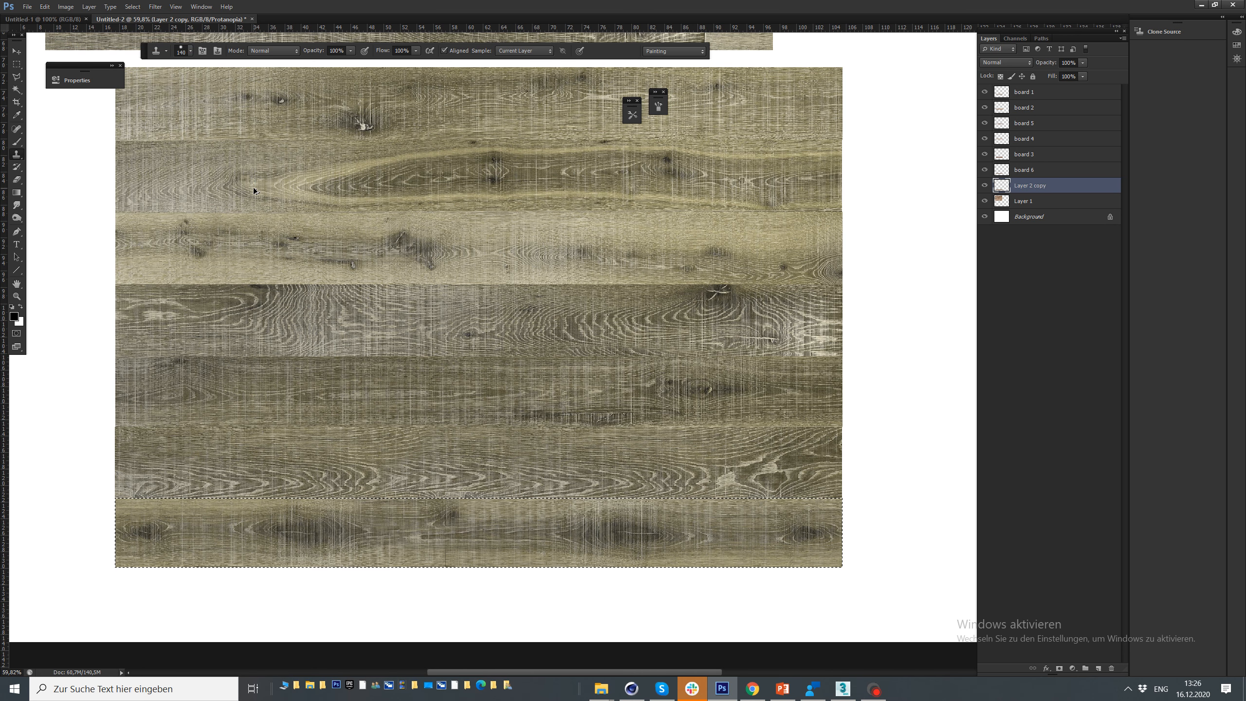
{"action": "key", "text": "ctrl+d"}
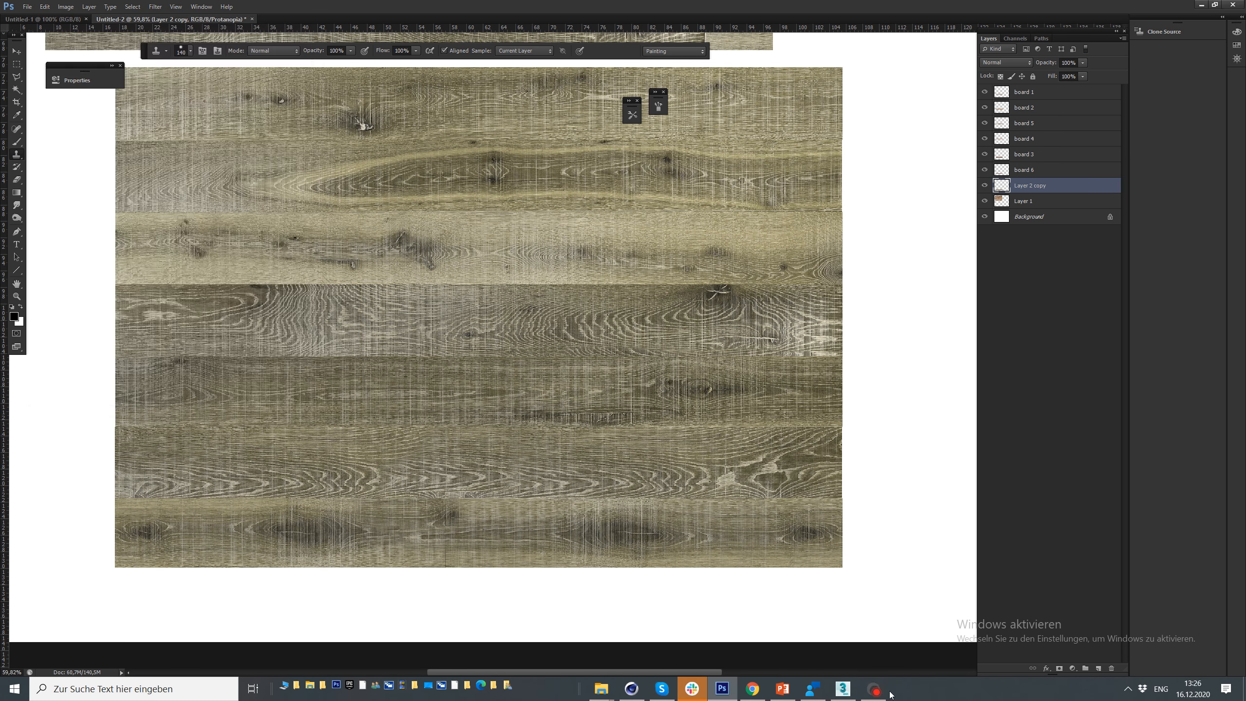
{"action": "left_click", "coordinate": [875, 690]}
{"action": "left_click", "coordinate": [108, 46]}
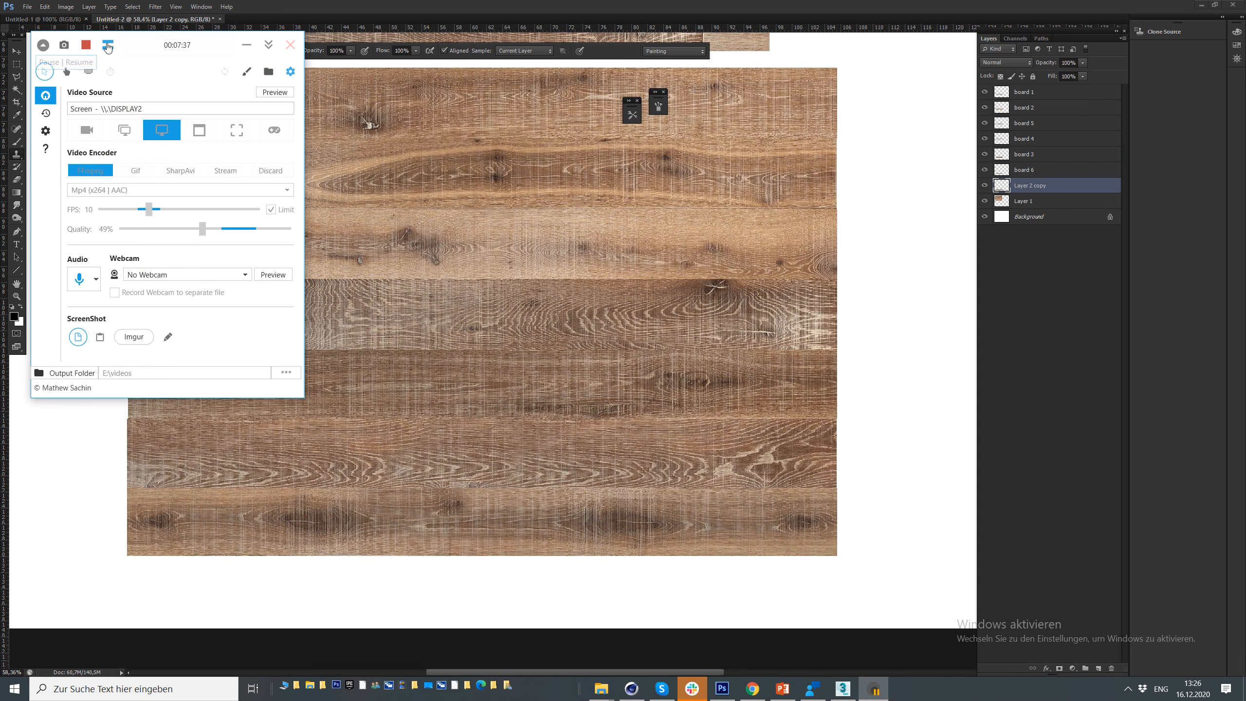
{"action": "left_click", "coordinate": [247, 45]}
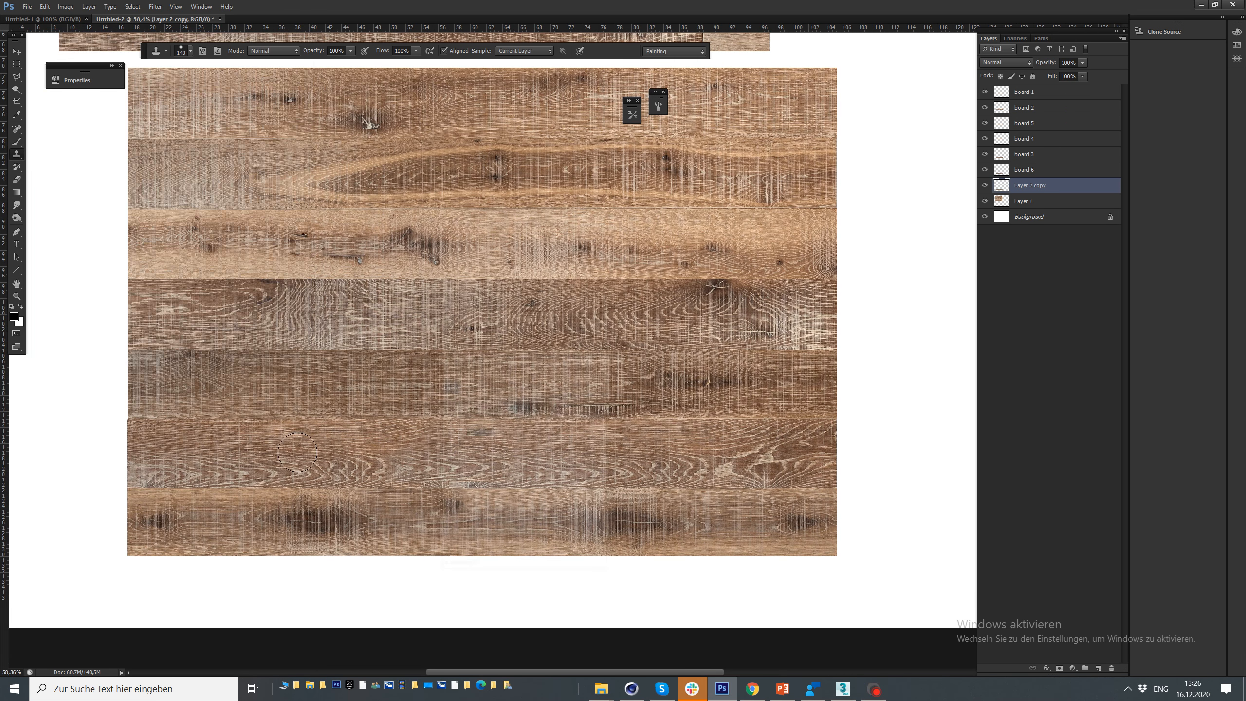
Reselect the bottom plank's outline, clone wood grain over the lower part of its middle seam, and deselect
{"action": "scroll", "coordinate": [474, 551], "scroll_direction": "up", "scroll_amount": 3}
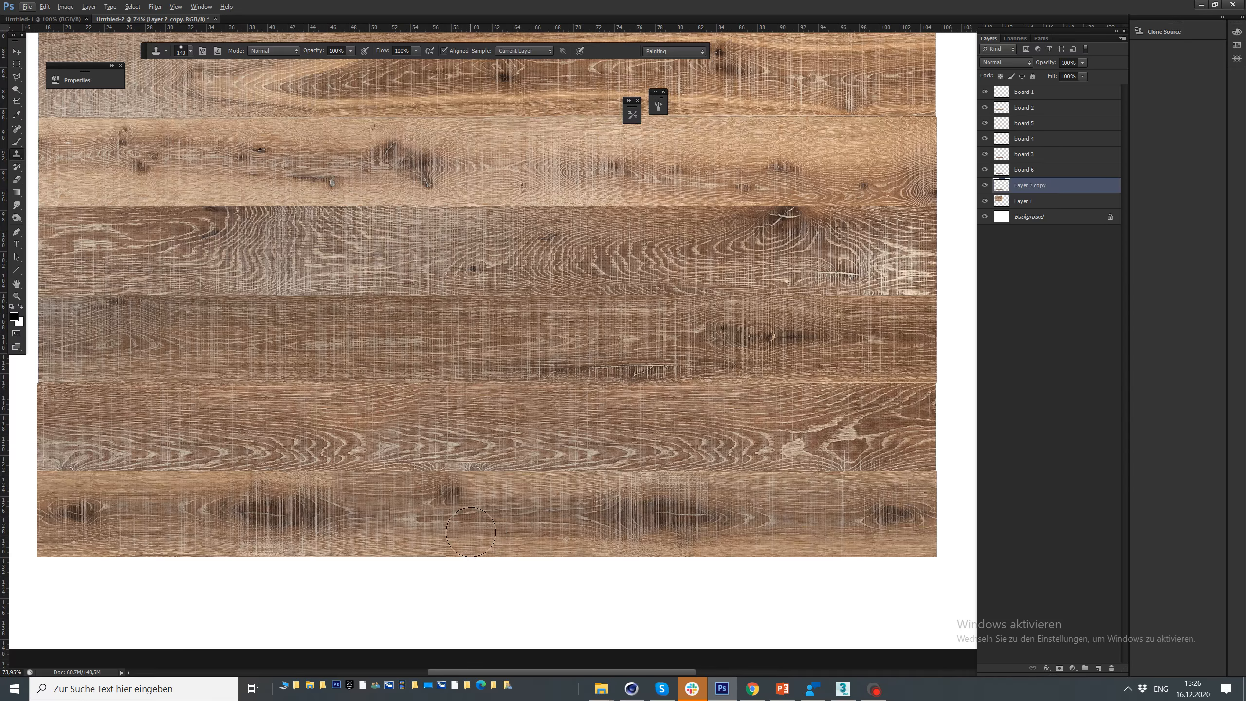
{"action": "left_click", "coordinate": [1003, 201], "text": "ctrl"}
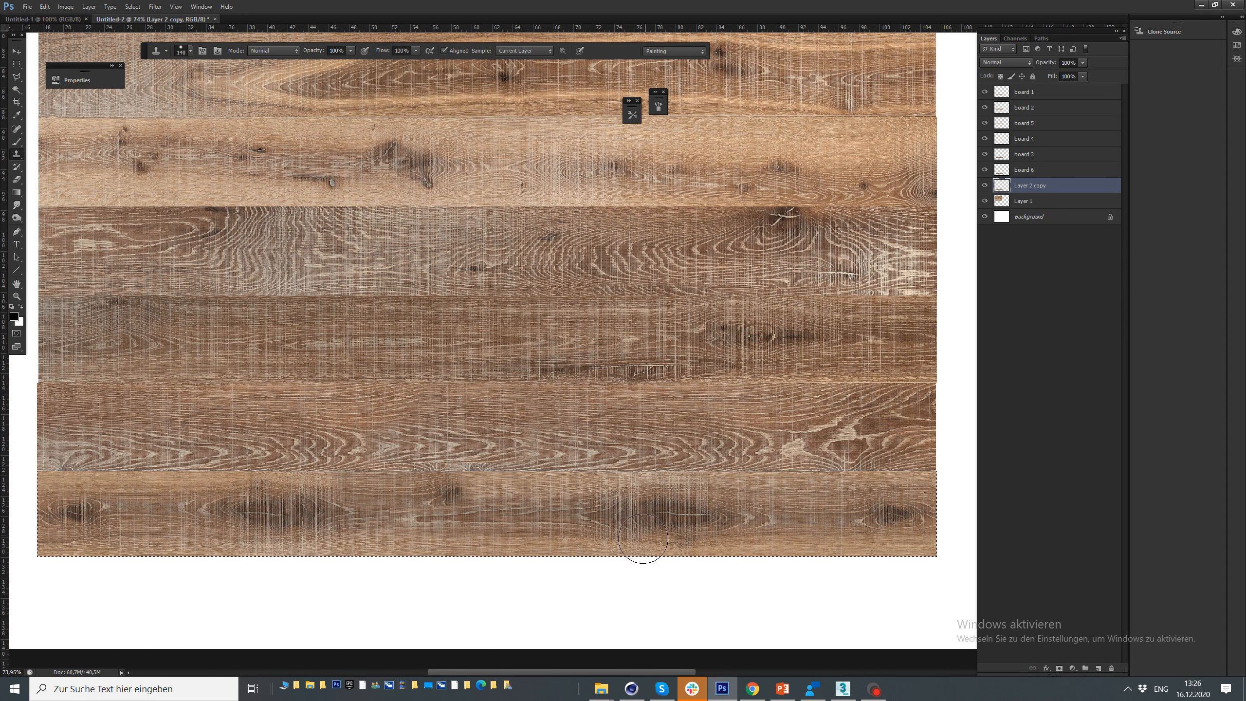
{"action": "left_click", "coordinate": [524, 538], "text": "alt"}
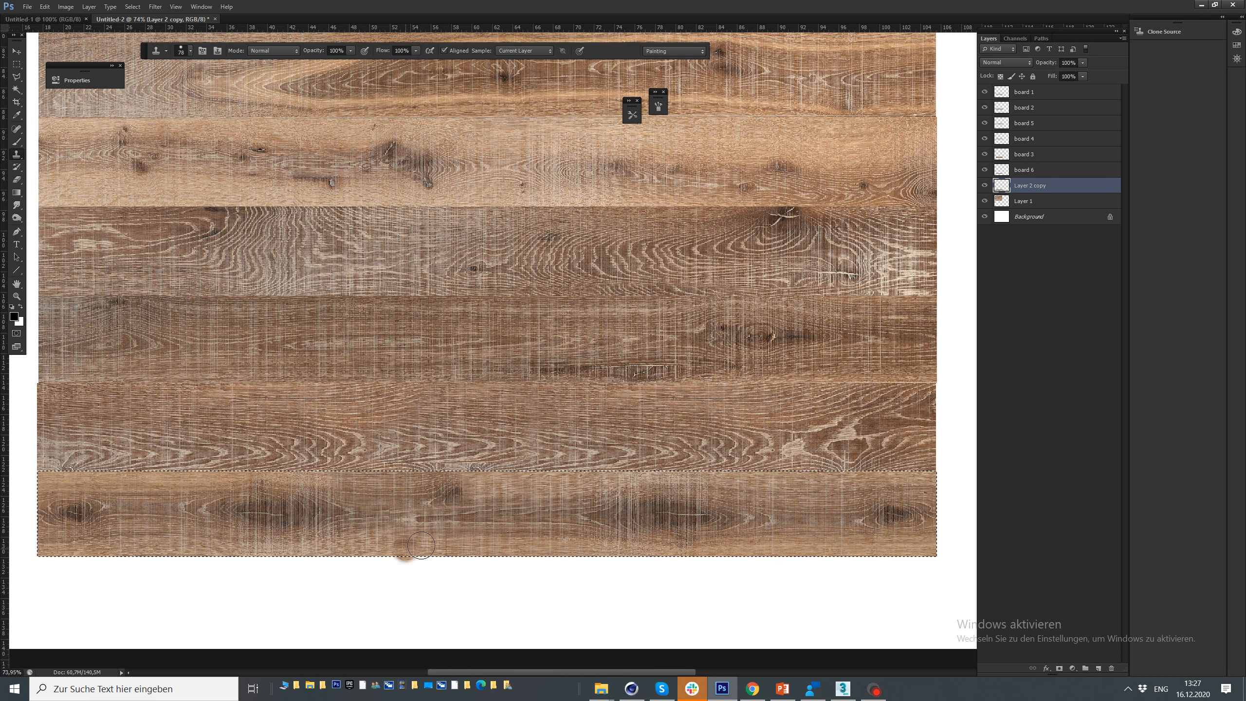
{"action": "left_click_drag", "start_coordinate": [441, 543], "coordinate": [452, 543]}
{"action": "key", "text": "ctrl+d"}
Rename the finished bottom plank's layer as board7 and hide the original picture on Layer 1
{"action": "scroll", "coordinate": [221, 247], "scroll_direction": "down", "scroll_amount": 2}
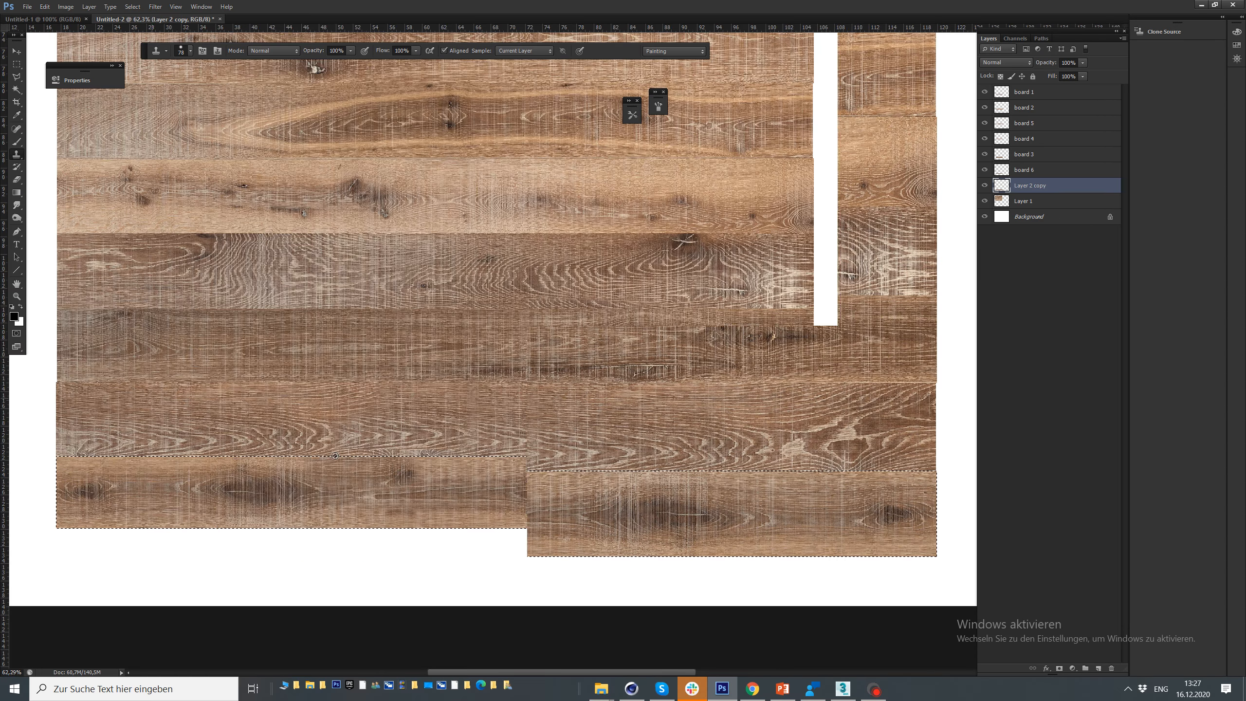
{"action": "scroll", "coordinate": [342, 560], "scroll_direction": "down", "scroll_amount": 2}
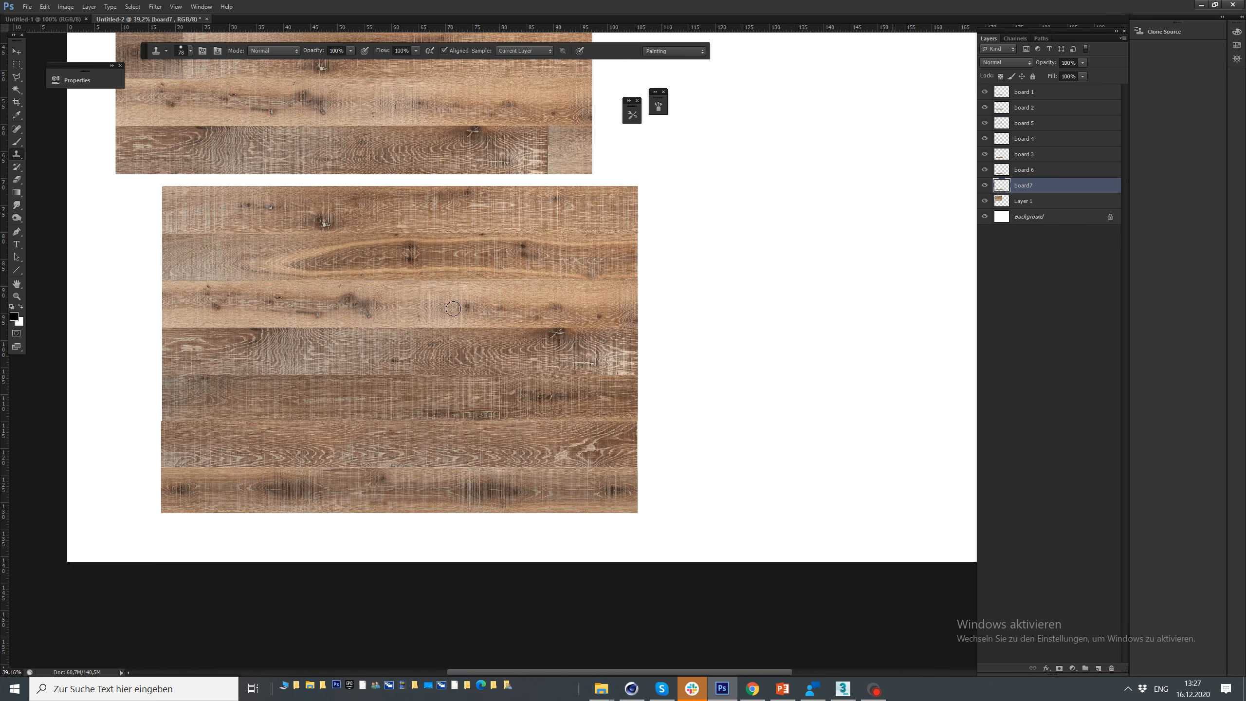
{"action": "scroll", "coordinate": [923, 159], "scroll_direction": "down", "scroll_amount": 1}
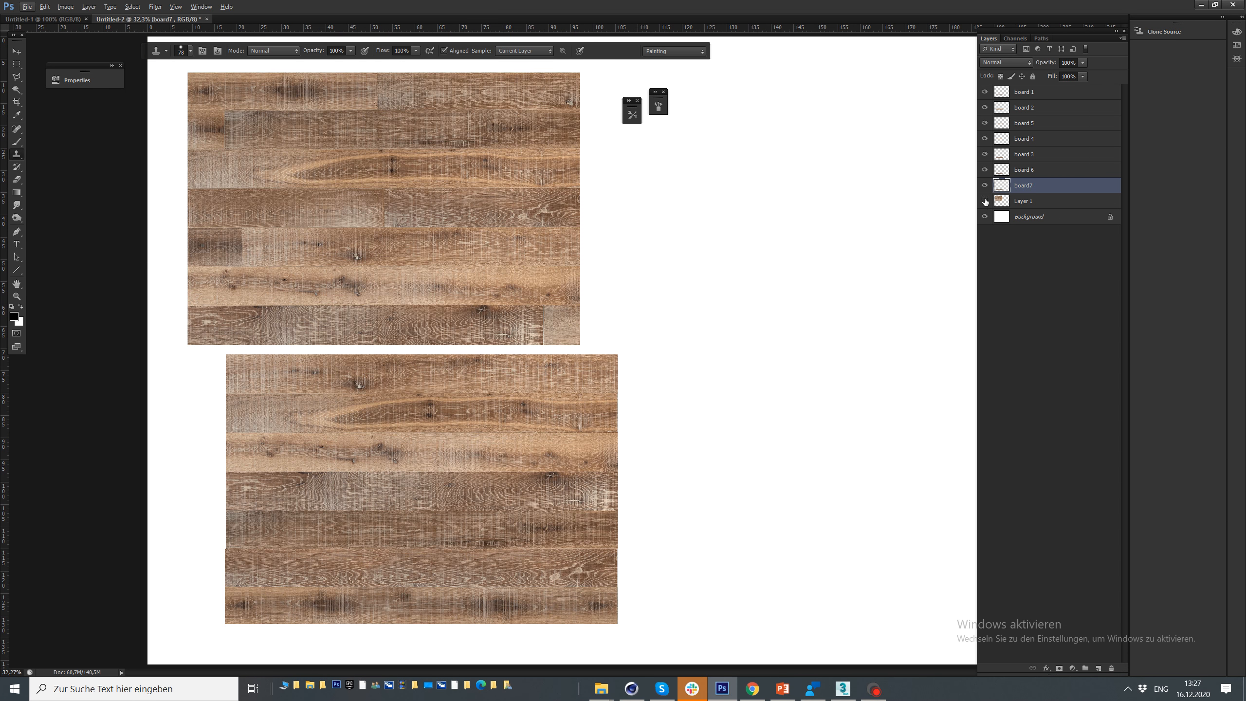
{"action": "left_click", "coordinate": [984, 201]}
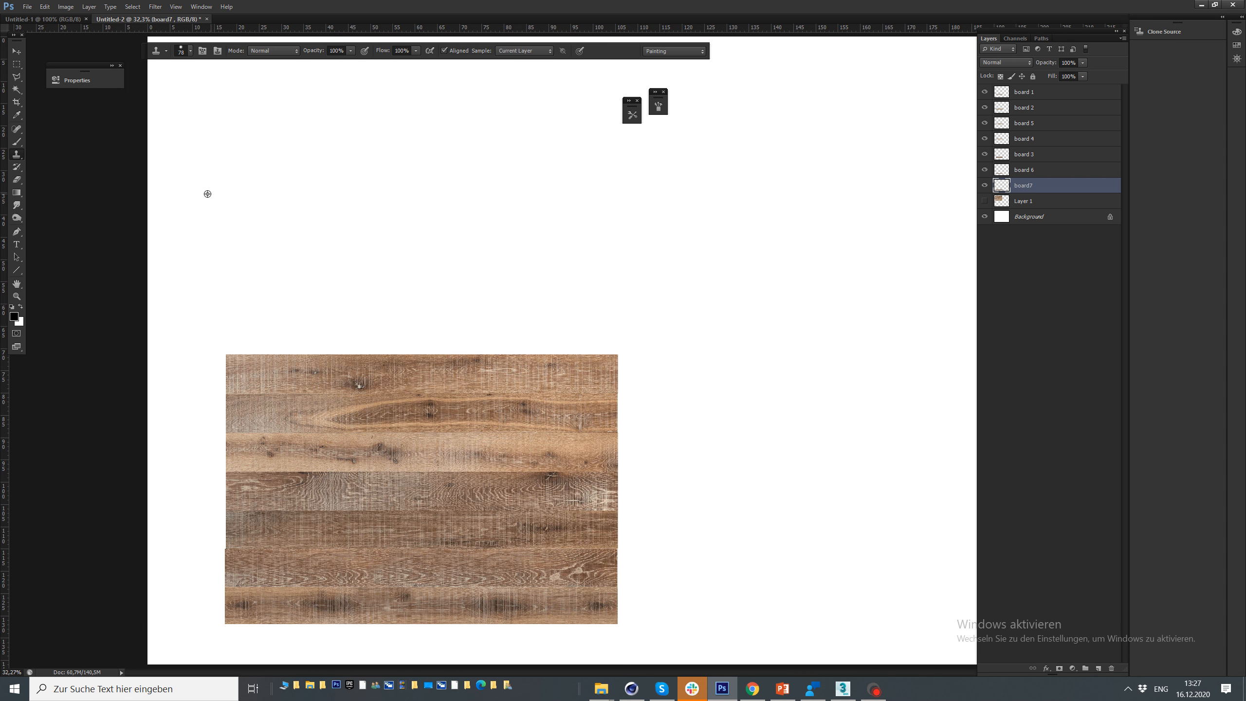
{"action": "scroll", "coordinate": [207, 193], "scroll_direction": "down", "scroll_amount": 1}
Enable layer auto-select for the Move tool and place board7 in the lower right corner of the canvas
{"action": "key", "text": "v"}
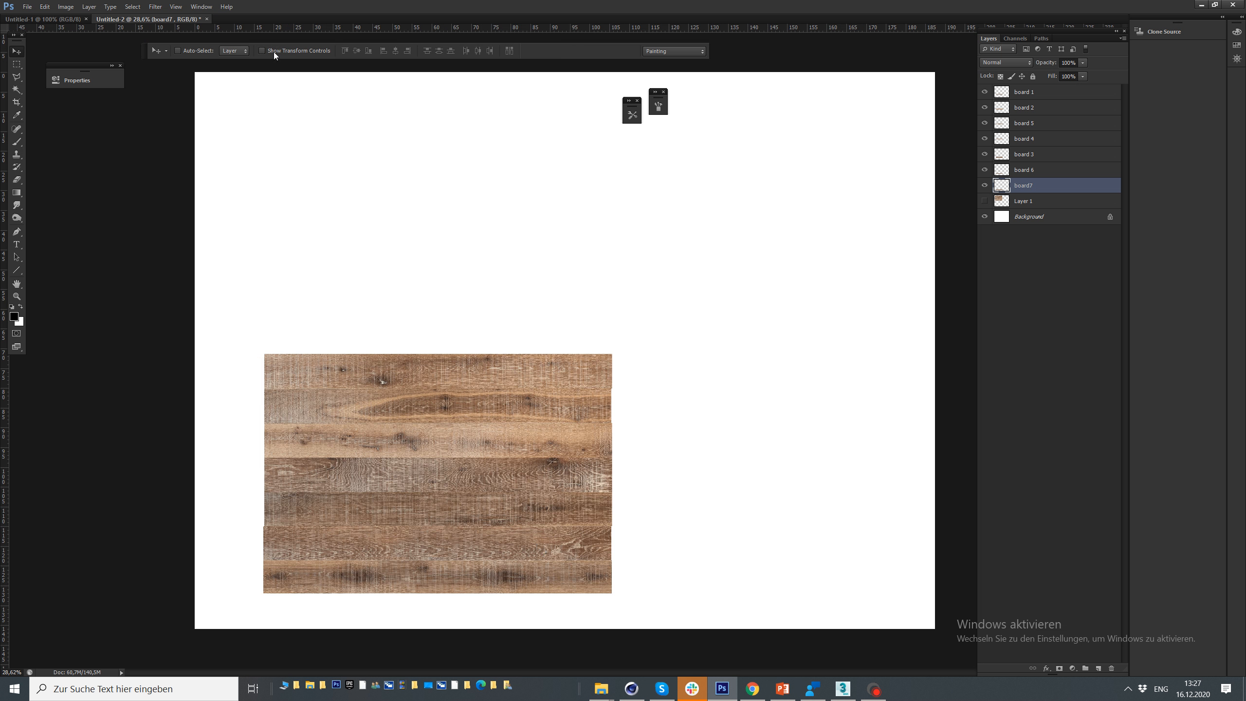
{"action": "left_click", "coordinate": [198, 49]}
{"action": "left_click_drag", "start_coordinate": [550, 577], "coordinate": [870, 611]}
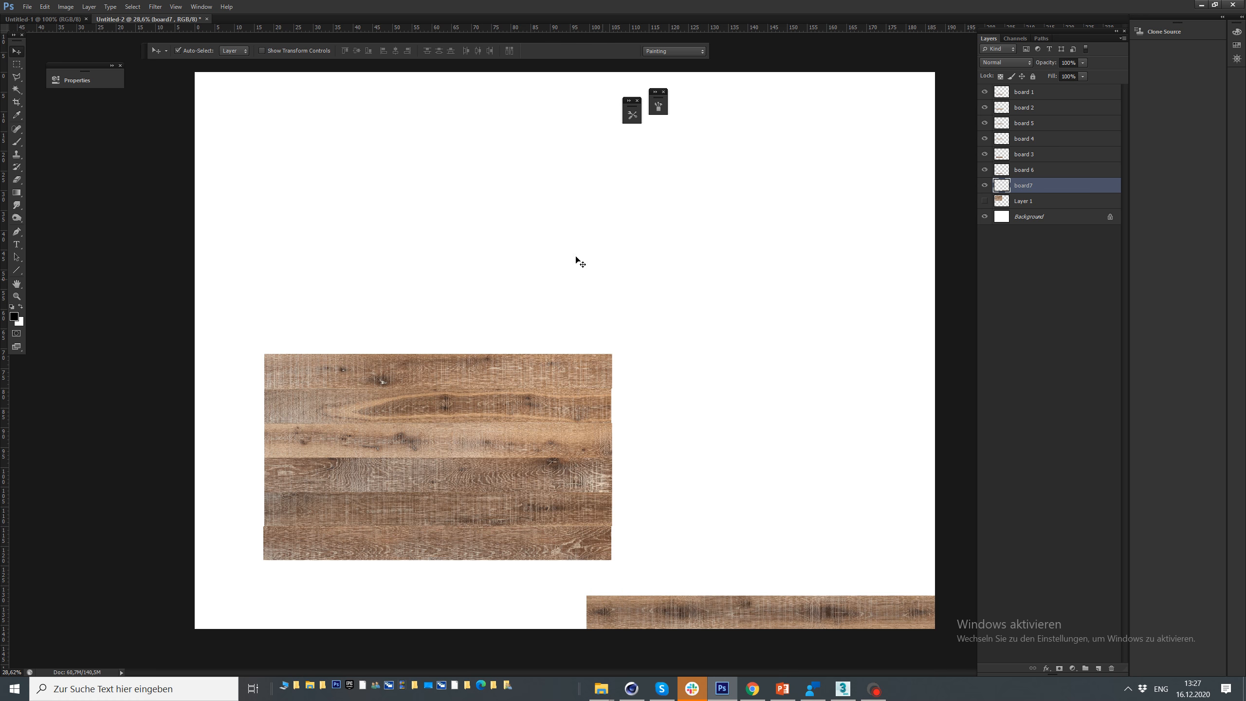
Turn off snapping and place board 6 directly above board7, offset to the left to stagger the joints
{"action": "left_click", "coordinate": [192, 6]}
{"action": "mouse_move", "coordinate": [175, 6]}
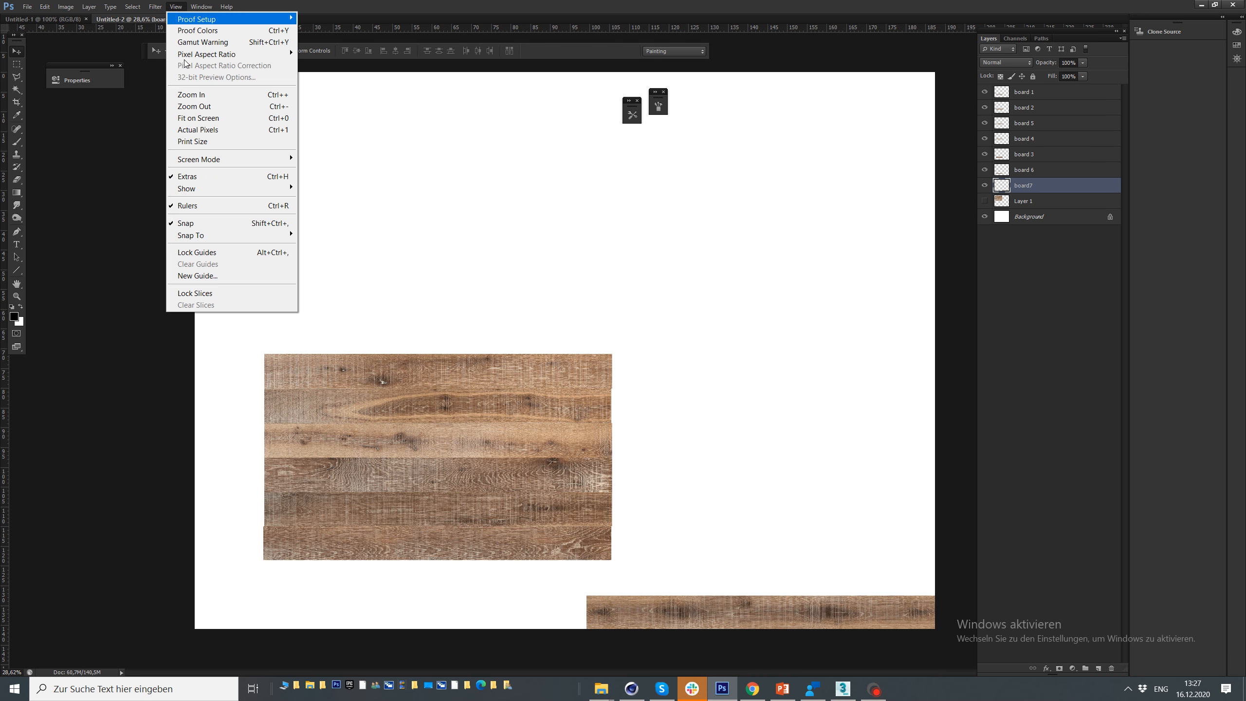
{"action": "left_click", "coordinate": [186, 224]}
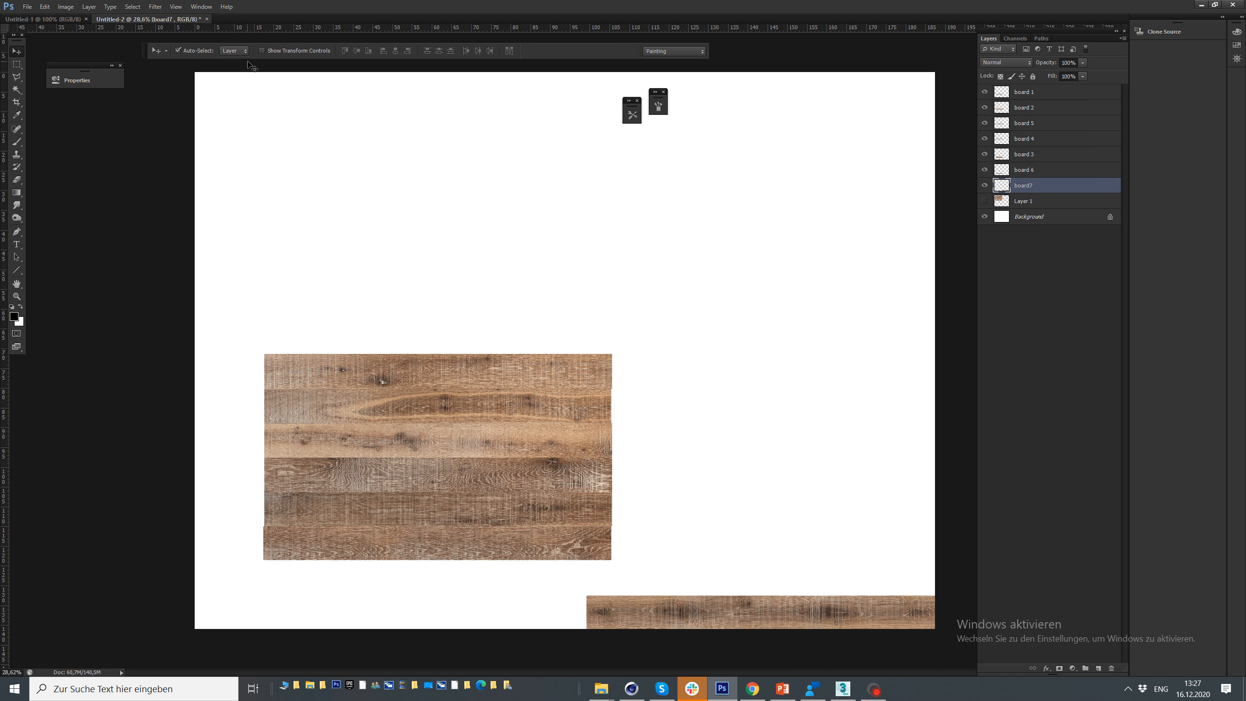
{"action": "left_click_drag", "start_coordinate": [470, 558], "coordinate": [740, 586]}
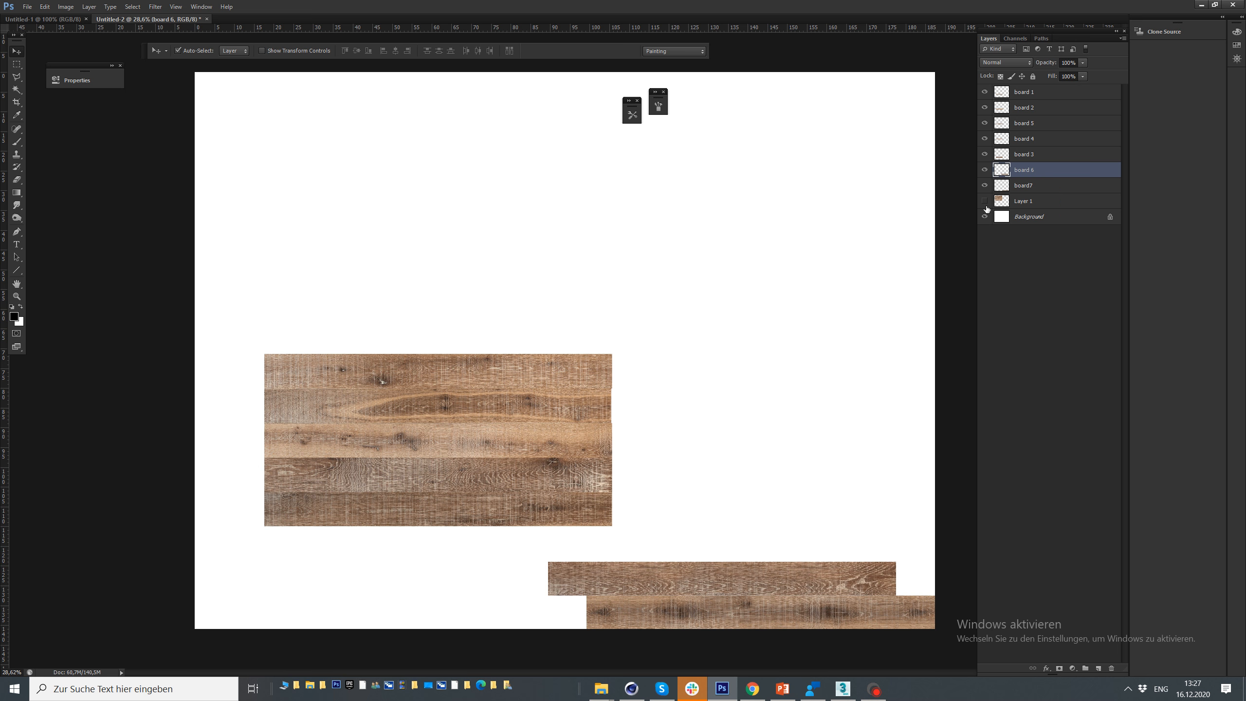
Check the original picture's joint pattern on Layer 1, then stagger the fifth-row plank above board 6 and board 5 above that plank
{"action": "left_click", "coordinate": [984, 203]}
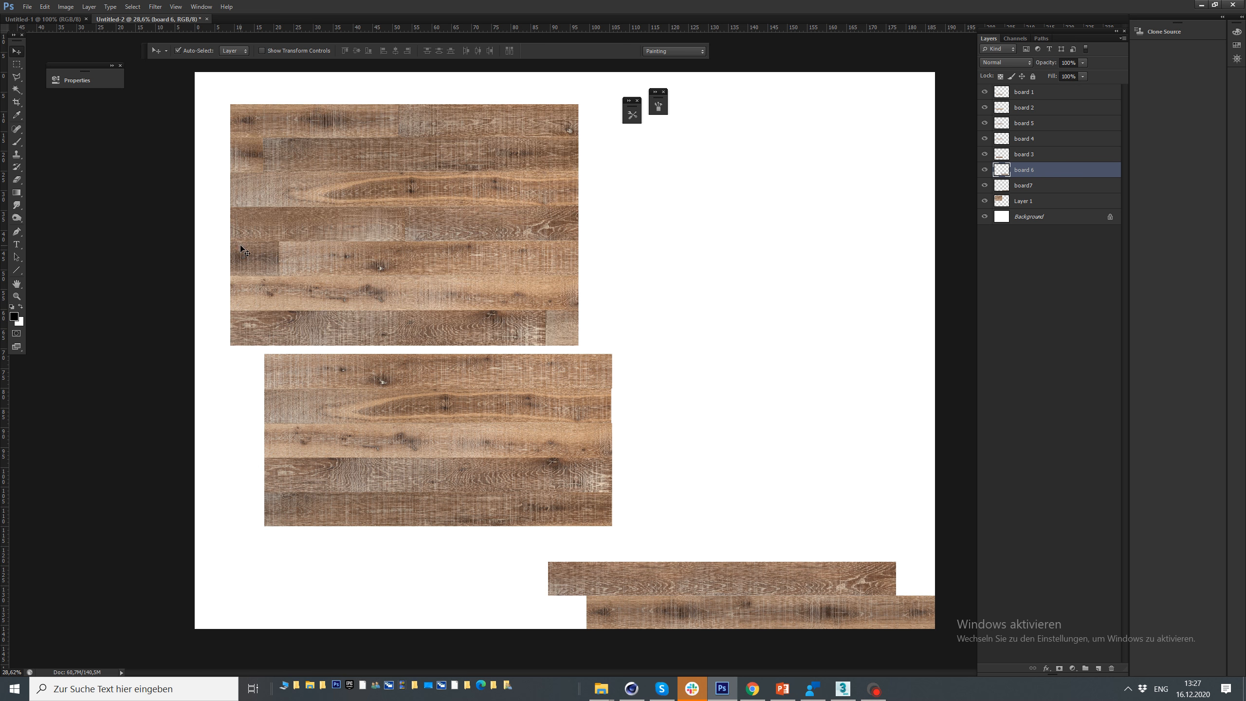
{"action": "left_click", "coordinate": [984, 201]}
{"action": "left_click_drag", "start_coordinate": [371, 507], "coordinate": [564, 543]}
{"action": "left_click", "coordinate": [1018, 144]}
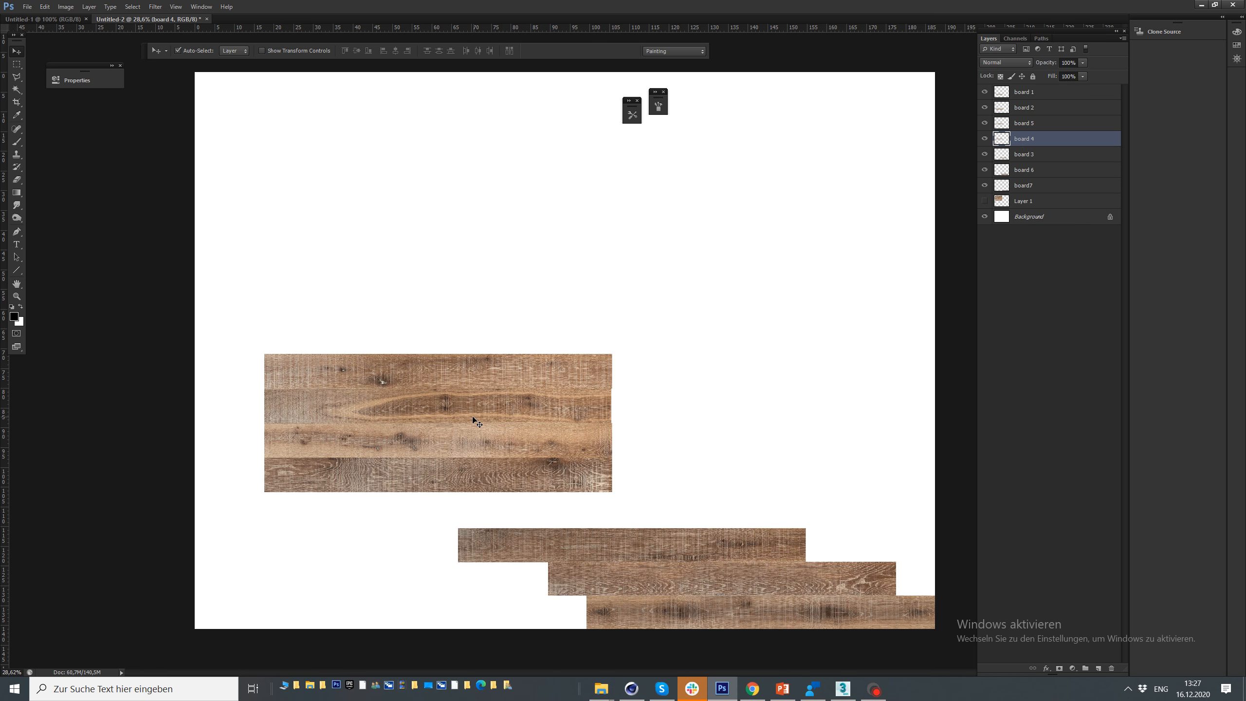
{"action": "left_click_drag", "start_coordinate": [474, 417], "coordinate": [492, 526]}
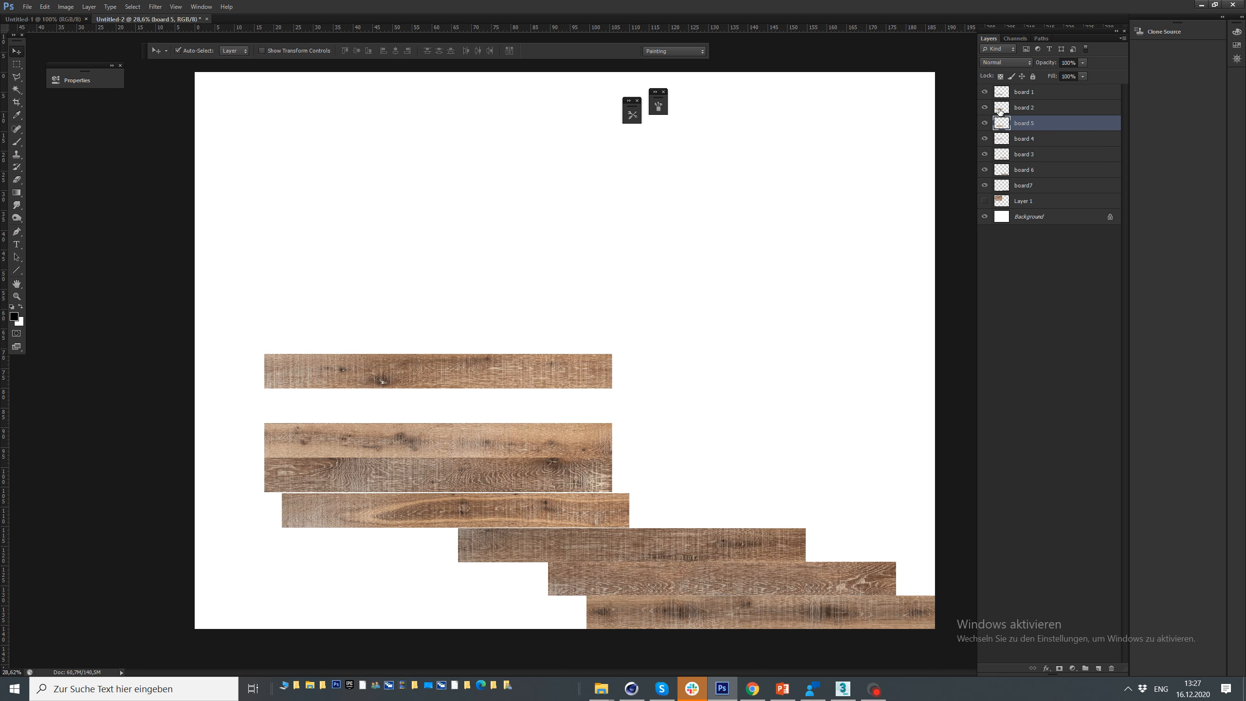
{"action": "left_click_drag", "start_coordinate": [542, 410], "coordinate": [763, 422]}
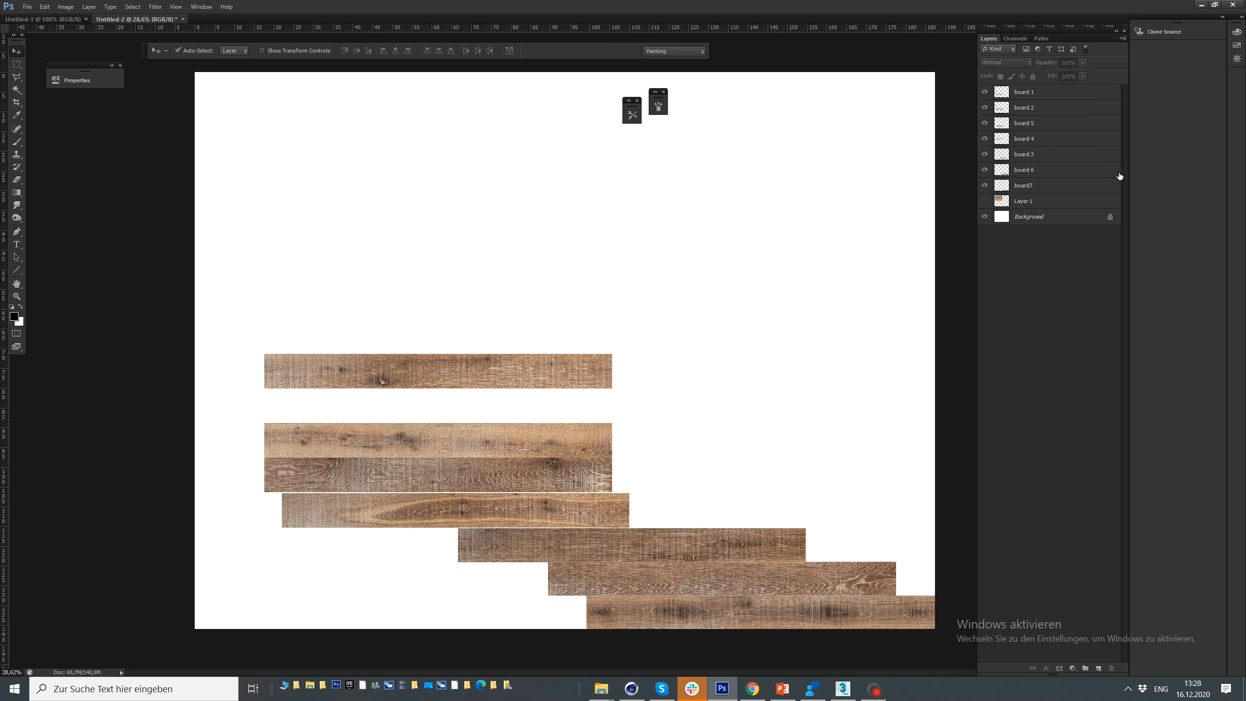
Move the top plank, board 4, to the right side and widen it to 102.08% to reach the canvas edge
{"action": "left_click", "coordinate": [1018, 109]}
{"action": "left_click_drag", "start_coordinate": [501, 387], "coordinate": [813, 401]}
{"action": "key", "text": "ctrl+t"}
{"action": "left_click_drag", "start_coordinate": [928, 406], "coordinate": [937, 408]}
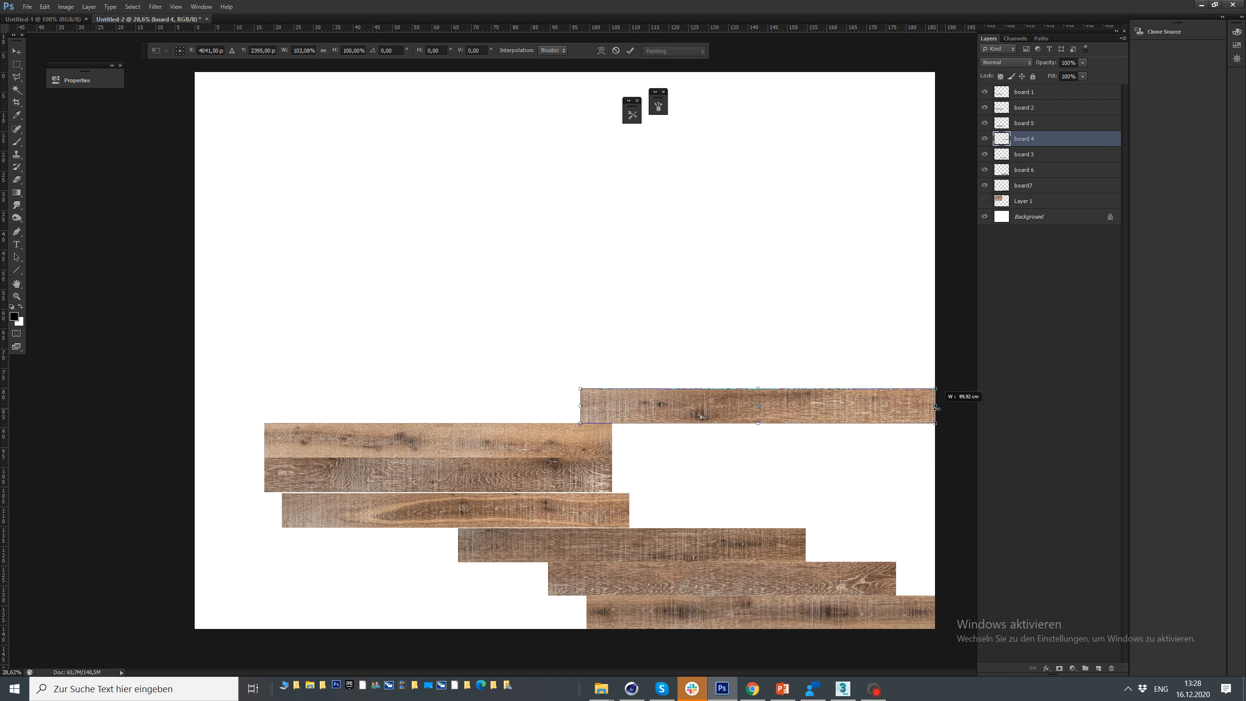
{"action": "key", "text": "Return"}
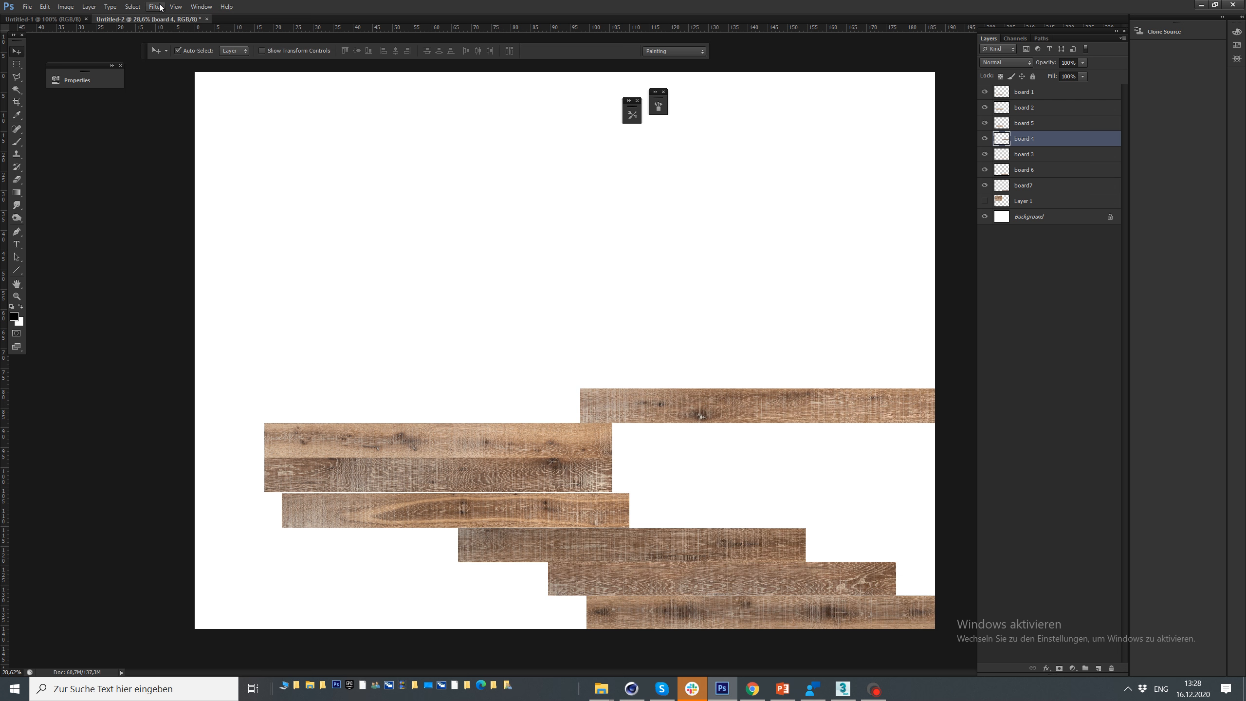
Turn snapping back on and close the gaps between the staggered planks
{"action": "left_click", "coordinate": [177, 7]}
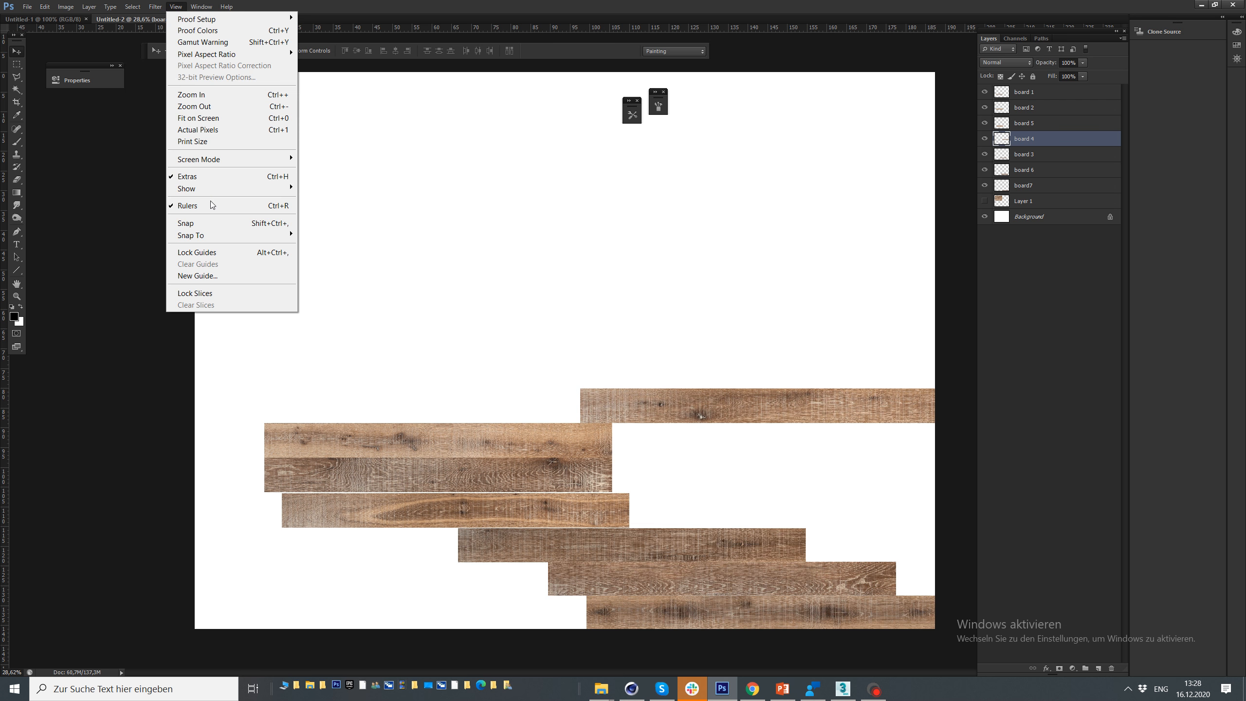
{"action": "left_click", "coordinate": [204, 224]}
{"action": "scroll", "coordinate": [594, 565], "scroll_direction": "up", "scroll_amount": 4}
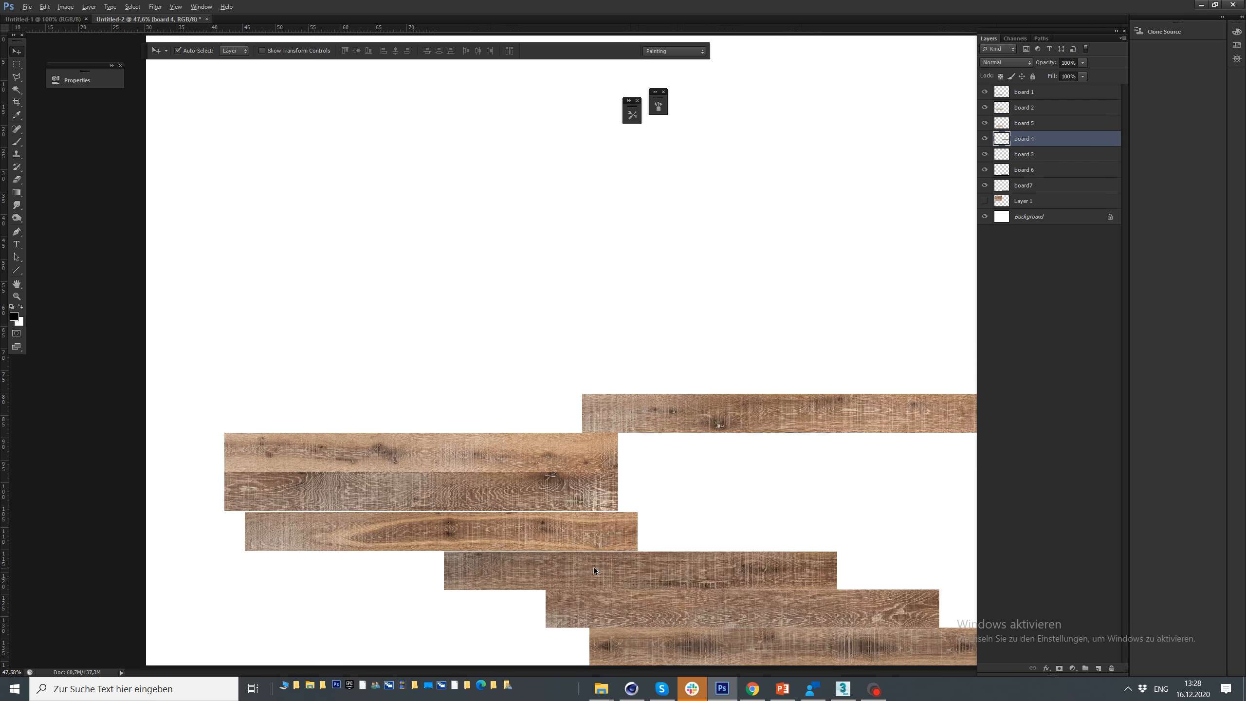
{"action": "left_click_drag", "start_coordinate": [698, 589], "coordinate": [582, 455]}
{"action": "left_click_drag", "start_coordinate": [554, 393], "coordinate": [558, 396]}
Shift the light knotty plank right beneath board 4 and fit the staggered planks flush against each other
{"action": "left_click_drag", "start_coordinate": [514, 341], "coordinate": [801, 307]}
{"action": "left_click_drag", "start_coordinate": [700, 230], "coordinate": [667, 231]}
{"action": "scroll", "coordinate": [477, 329], "scroll_direction": "down", "scroll_amount": 3}
{"action": "left_click_drag", "start_coordinate": [764, 242], "coordinate": [795, 243]}
{"action": "mouse_move", "coordinate": [833, 525]}
{"action": "left_mouse_down"}
{"action": "mouse_move", "coordinate": [820, 524]}
{"action": "mouse_move", "coordinate": [834, 524]}
{"action": "left_mouse_up"}
{"action": "scroll", "coordinate": [723, 387], "scroll_direction": "down", "scroll_amount": 2}
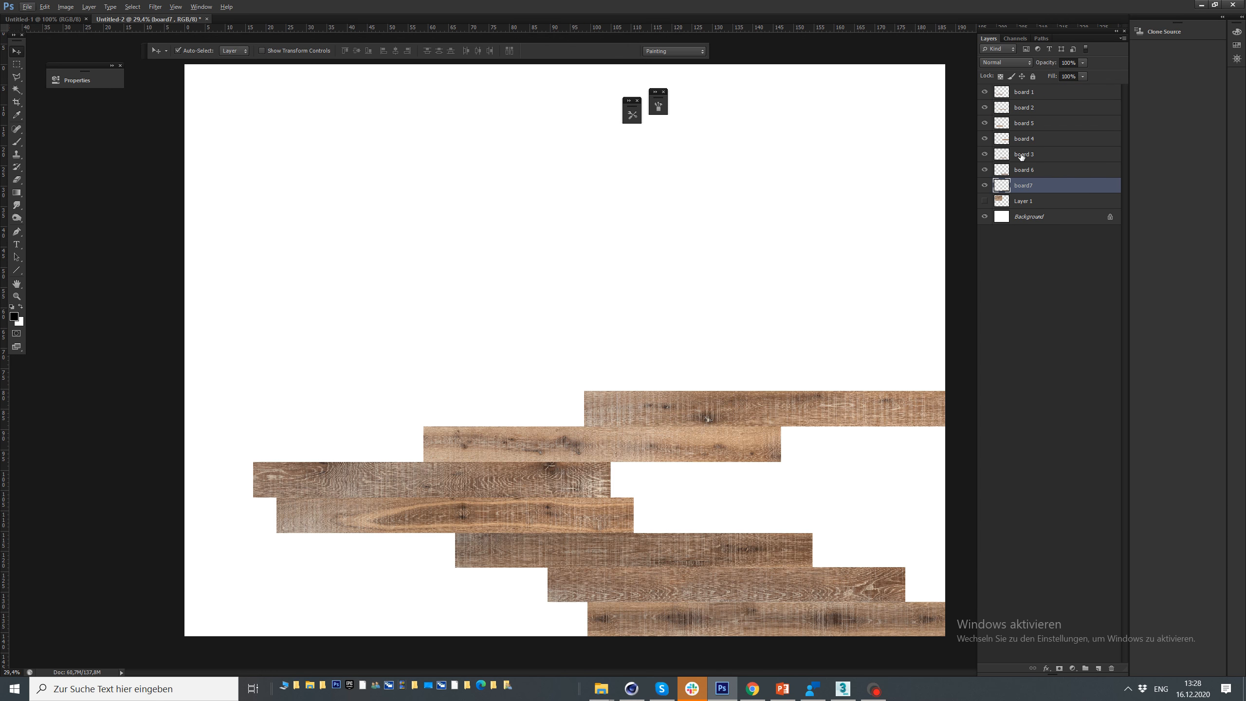
Duplicate the board 3 layer, turn off Auto-Select and move the copy to the gap right of board 1 in the third row
{"action": "left_click", "coordinate": [1021, 156]}
{"action": "scroll", "coordinate": [814, 209], "scroll_direction": "down", "scroll_amount": 1}
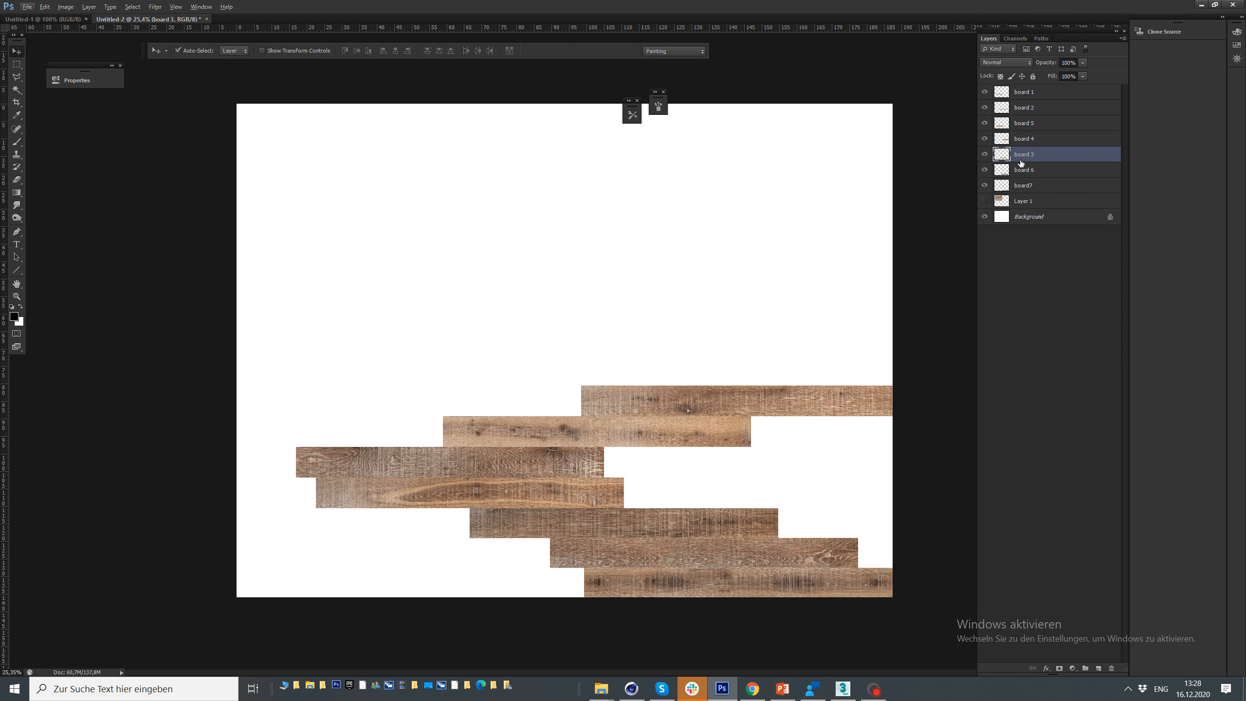
{"action": "left_click_drag", "start_coordinate": [1021, 158], "coordinate": [1023, 164], "text": "alt"}
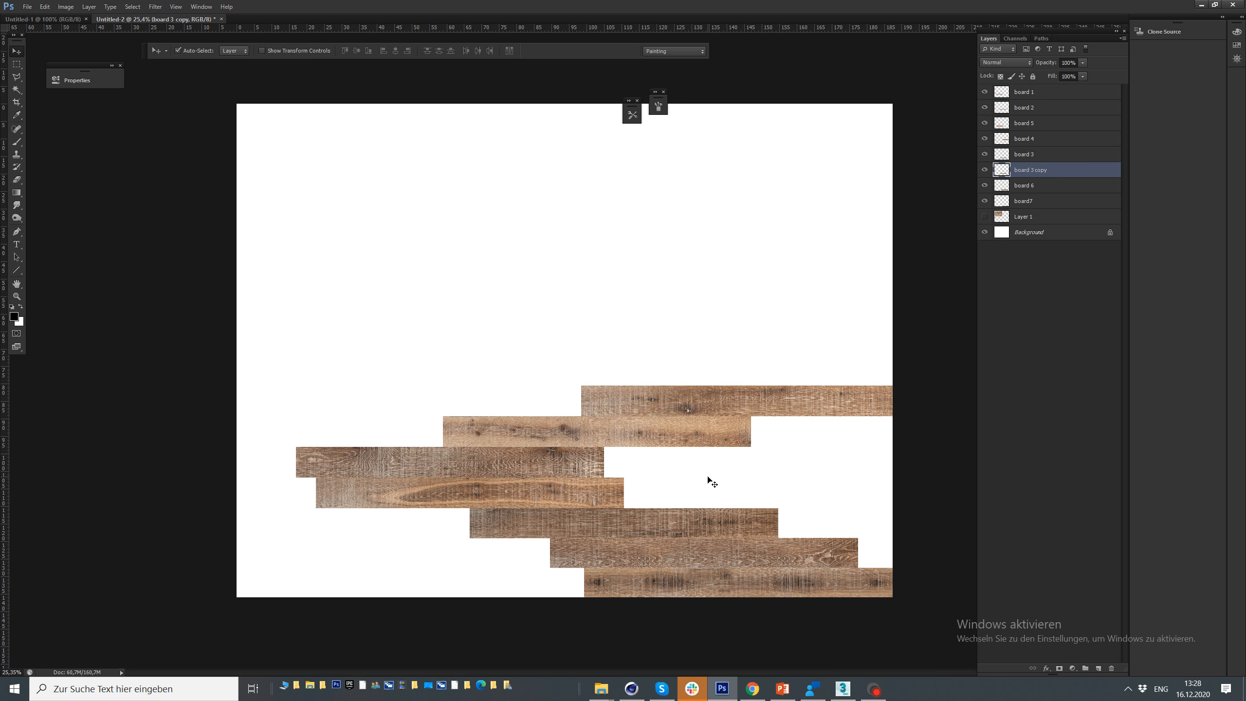
{"action": "left_click", "coordinate": [656, 459]}
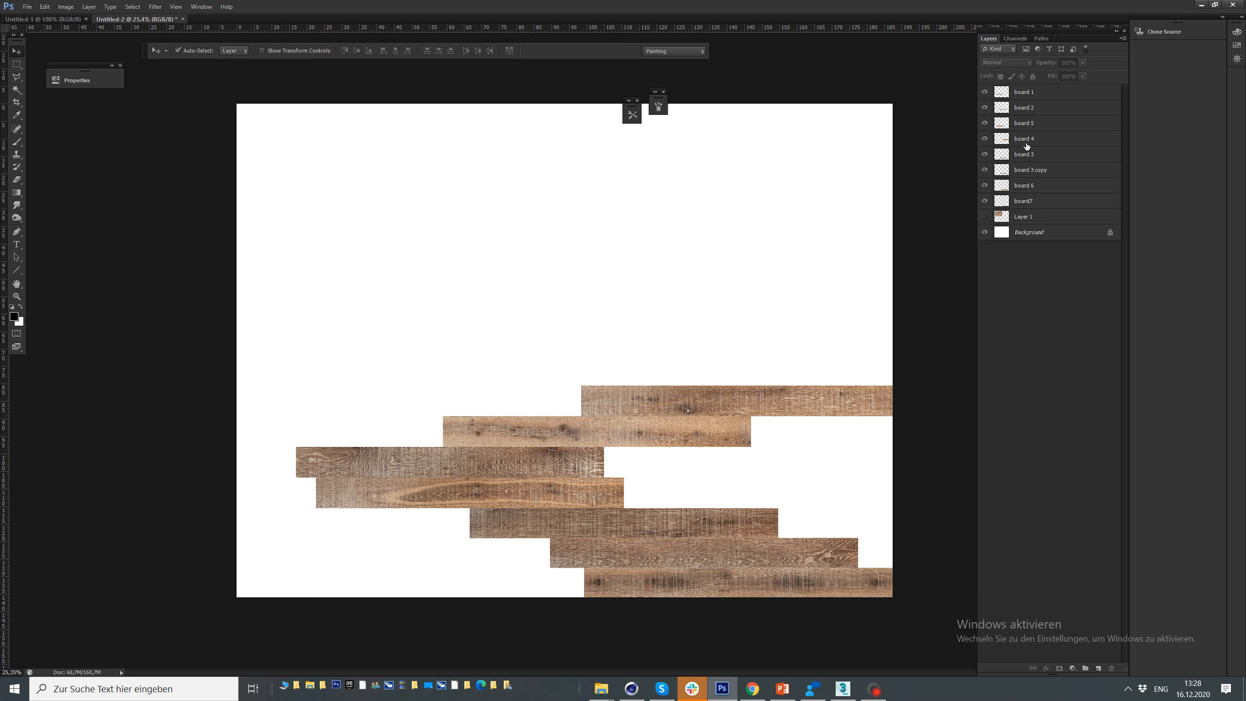
{"action": "left_click", "coordinate": [1025, 143]}
{"action": "left_click", "coordinate": [1025, 170]}
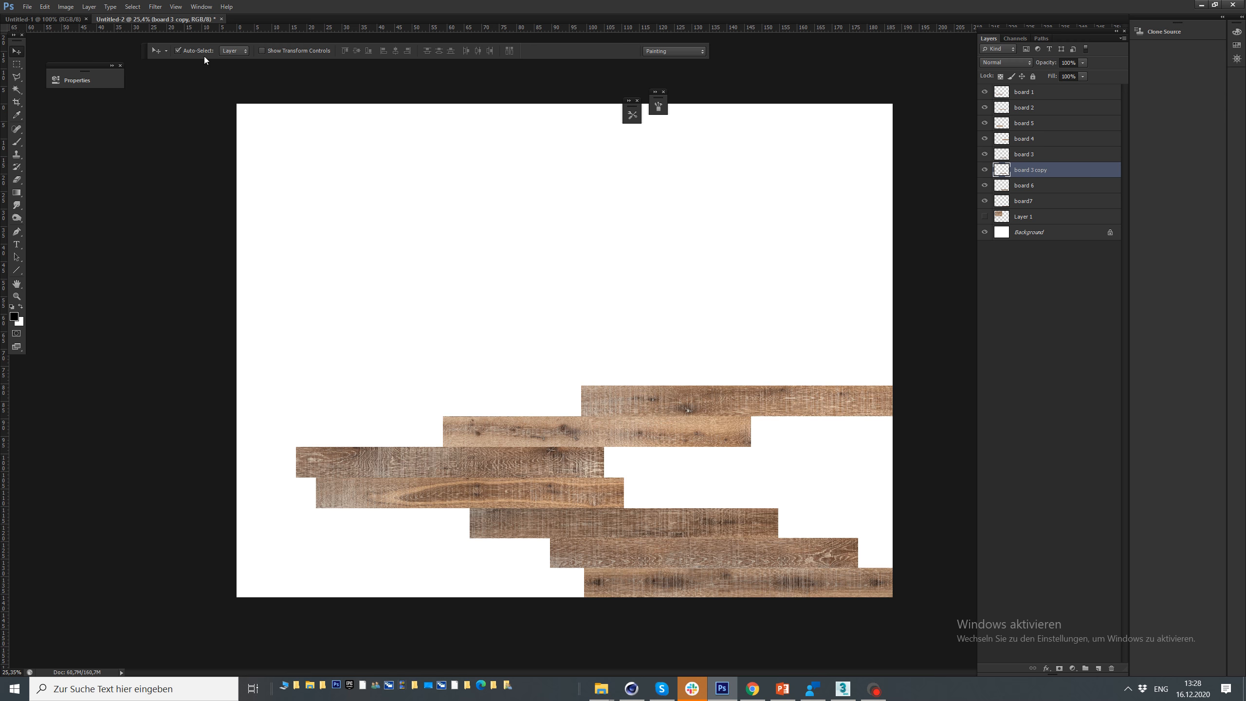
{"action": "left_click_drag", "start_coordinate": [376, 344], "coordinate": [648, 359]}
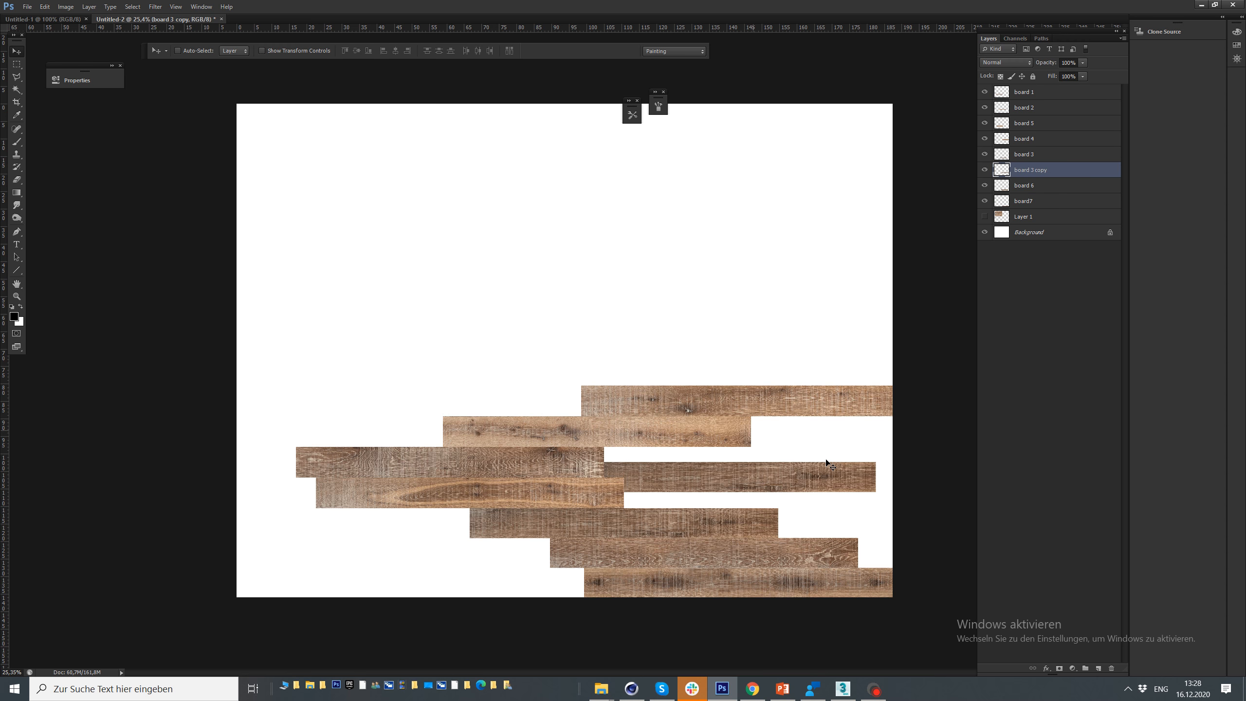
Rotate the board 3 copy 180° and fit it flush against board 1's right end in the third row, scaling its height to 102.06%
{"action": "key", "text": "ctrl+t"}
{"action": "left_click_drag", "start_coordinate": [868, 393], "coordinate": [489, 532]}
{"action": "key", "text": "Return"}
{"action": "left_click_drag", "start_coordinate": [696, 478], "coordinate": [729, 464]}
{"action": "key", "text": "ctrl+t"}
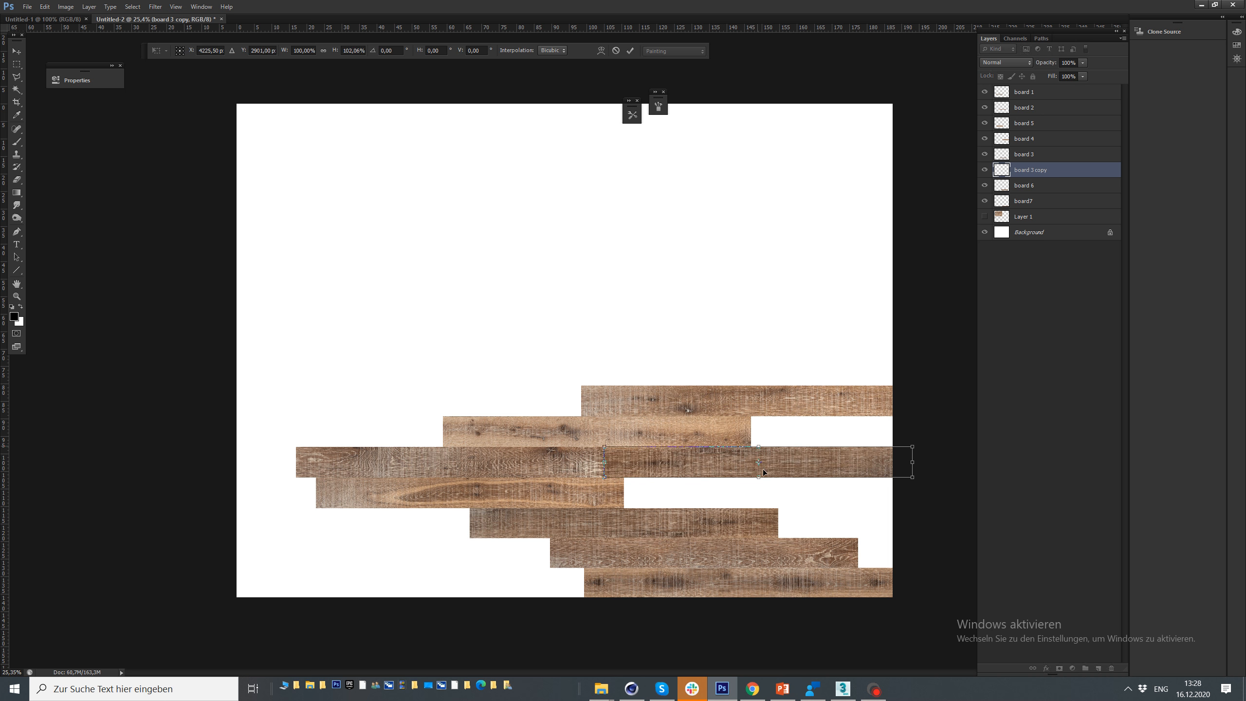
{"action": "double_click", "coordinate": [763, 469]}
Move the board 3 copy to the top row, flush left of board 4, and scale its height to 102.06%
{"action": "left_click_drag", "start_coordinate": [764, 465], "coordinate": [424, 420]}
{"action": "key", "text": "ctrl+t"}
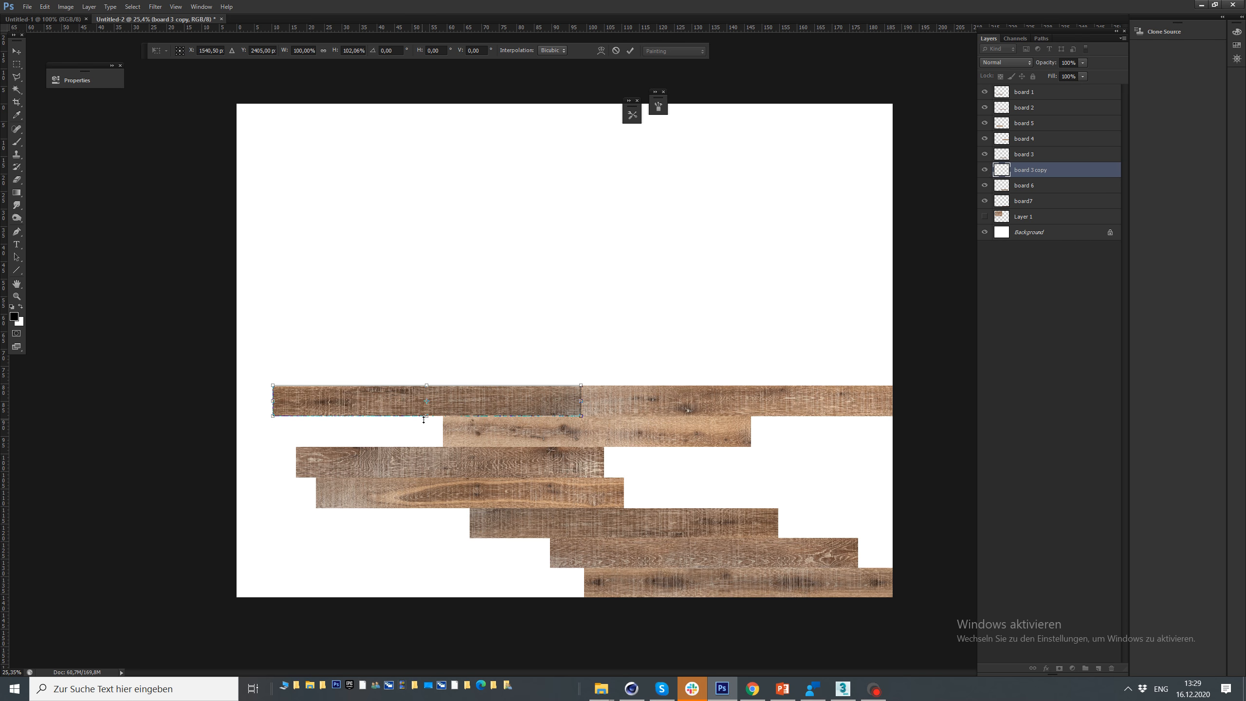
{"action": "key", "text": "Return"}
Extend the canvas well to the left with the Crop tool to make room for more planks
{"action": "key", "text": "ctrl+minus"}
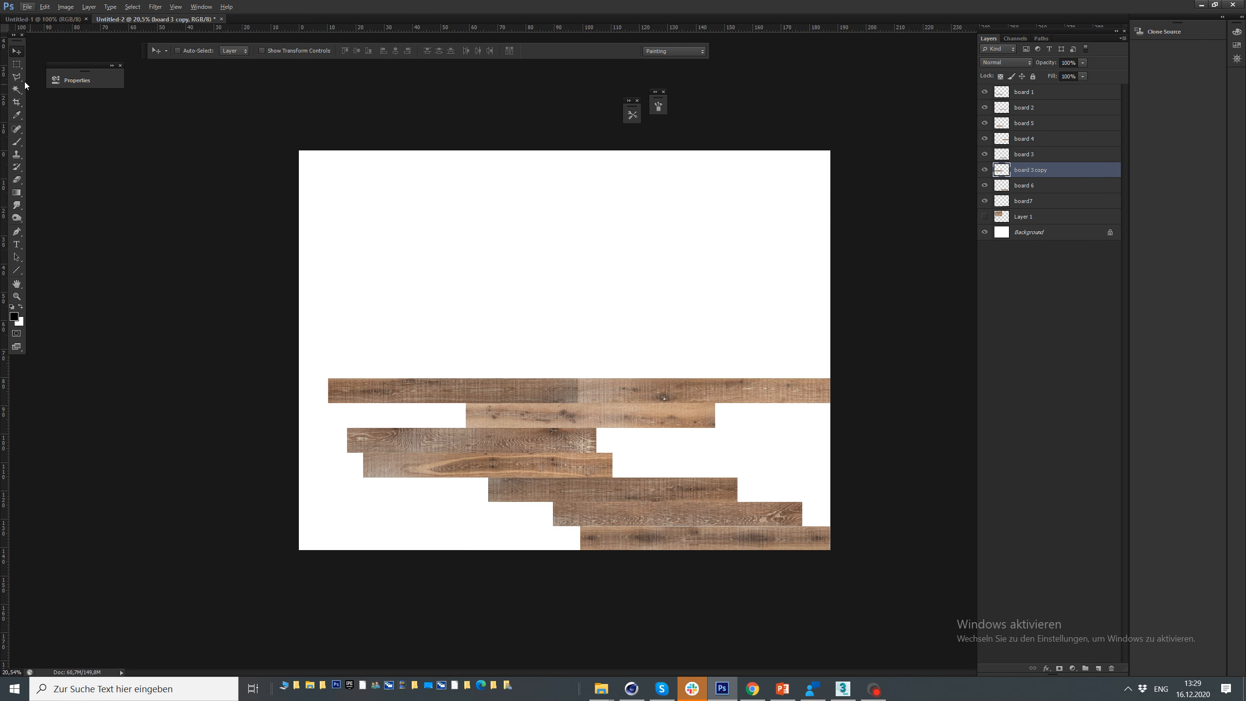
{"action": "left_click", "coordinate": [17, 102]}
{"action": "left_click_drag", "start_coordinate": [297, 355], "coordinate": [133, 369]}
{"action": "key", "text": "Return"}
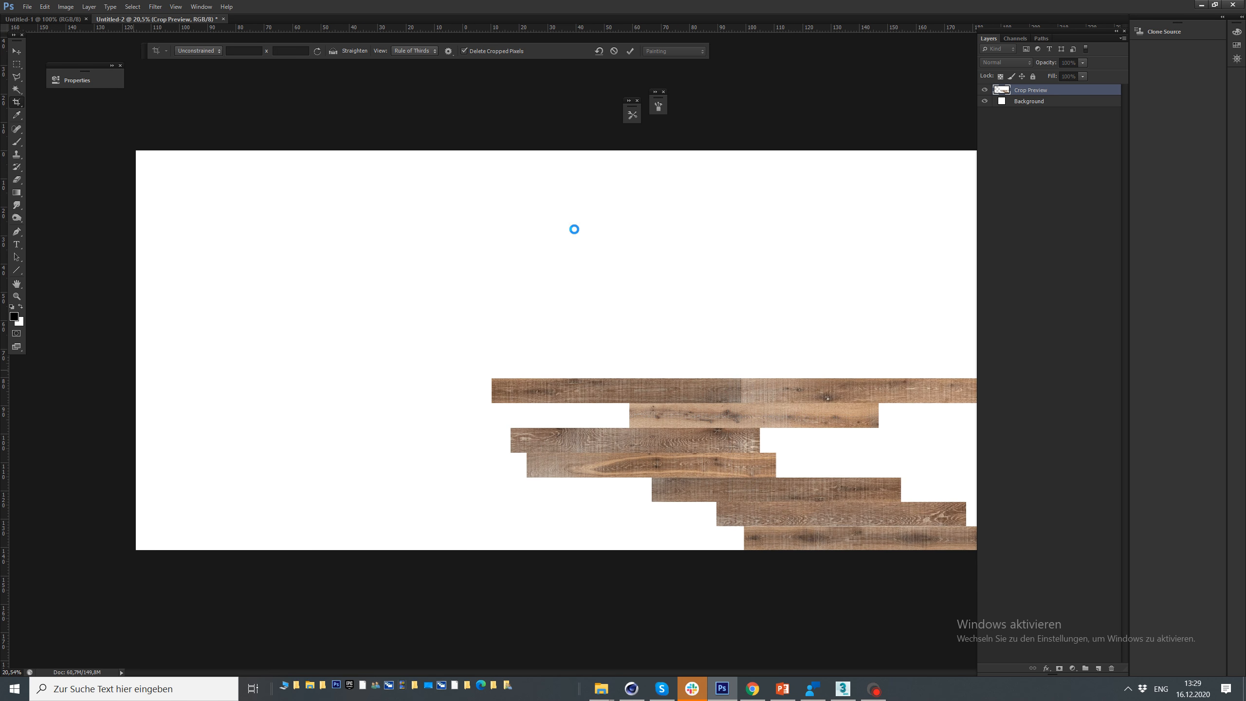
Duplicate board 6, place the copy left of the light knotty plank in the second row and rotate it 180°
{"action": "left_click", "coordinate": [1028, 158]}
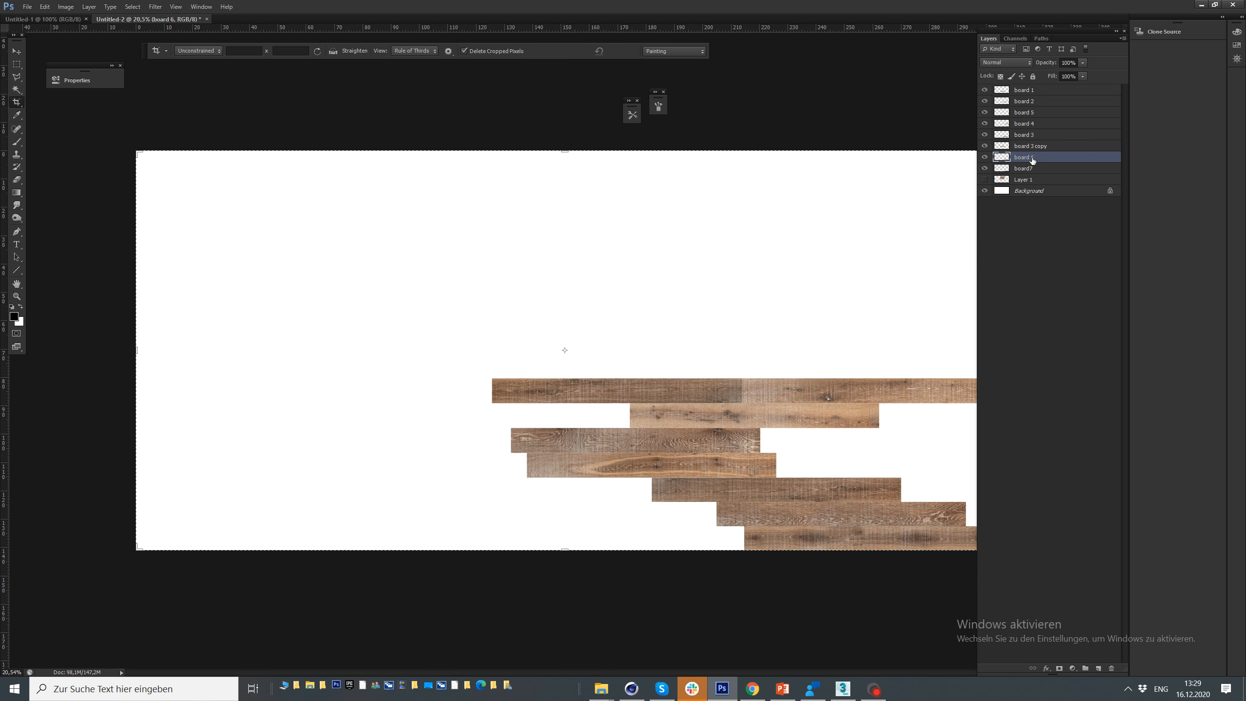
{"action": "key", "text": "v"}
{"action": "left_click_drag", "start_coordinate": [874, 454], "coordinate": [538, 347]}
{"action": "key", "text": "ctrl+t"}
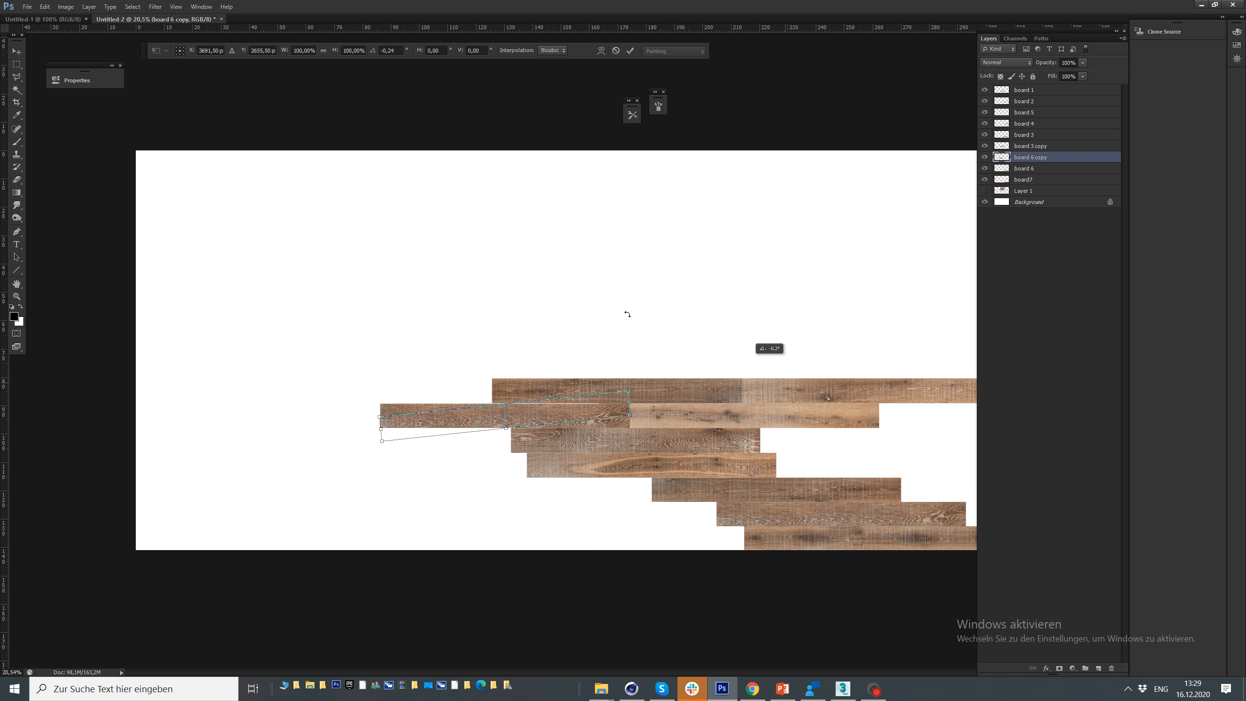
{"action": "left_click_drag", "start_coordinate": [626, 314], "coordinate": [315, 436]}
{"action": "key", "text": "Return"}
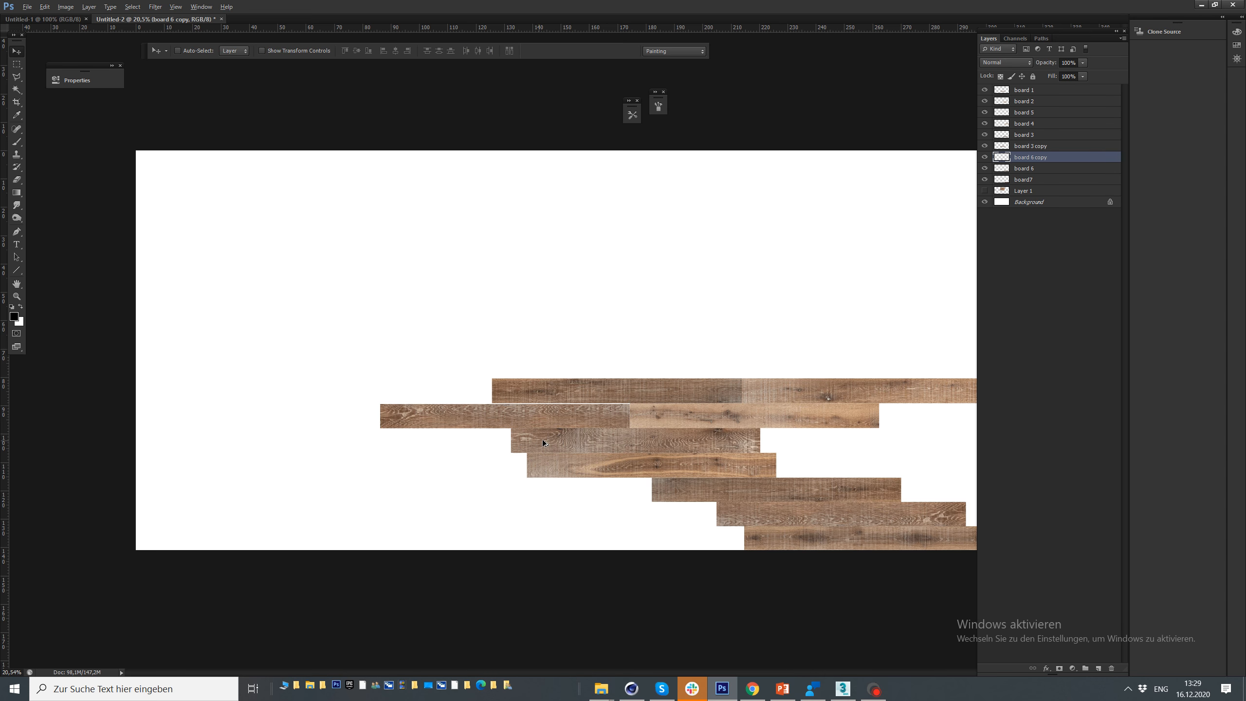
Scale the board 6 copy's height to 102.06% to close the gap to the top row
{"action": "key", "text": "ctrl+0"}
{"action": "key", "text": "ctrl+t"}
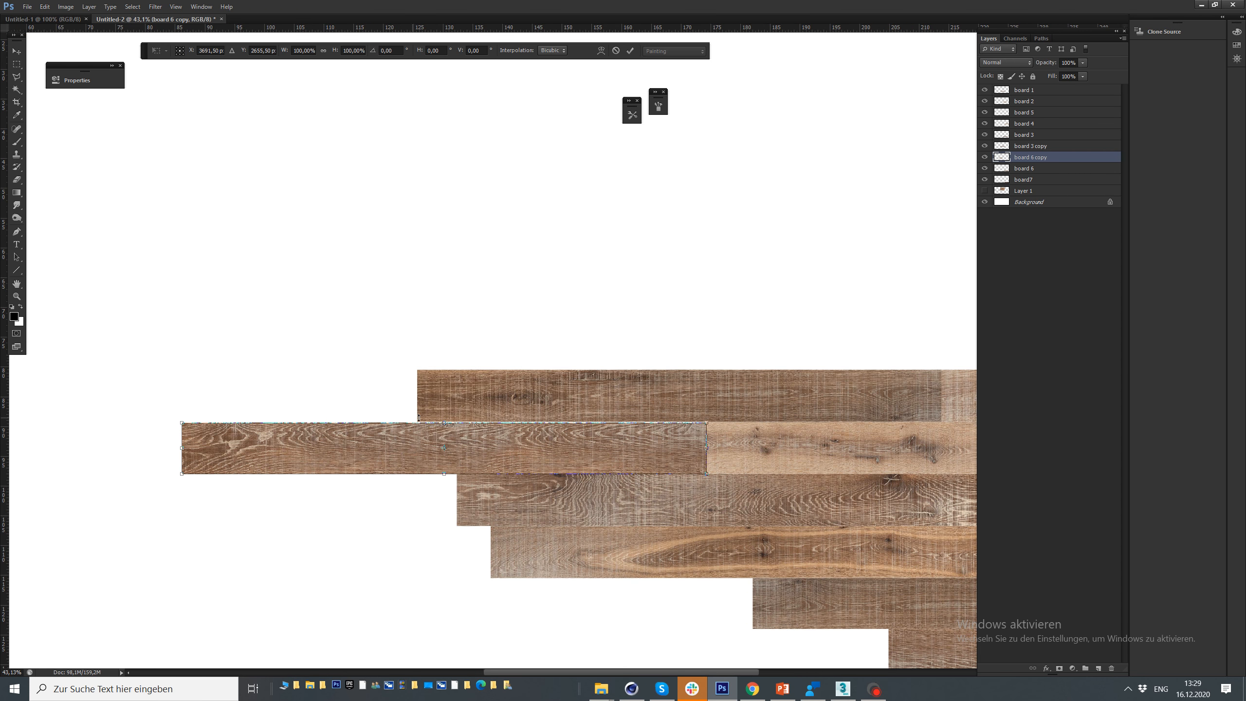
{"action": "left_click_drag", "start_coordinate": [440, 419], "coordinate": [440, 417]}
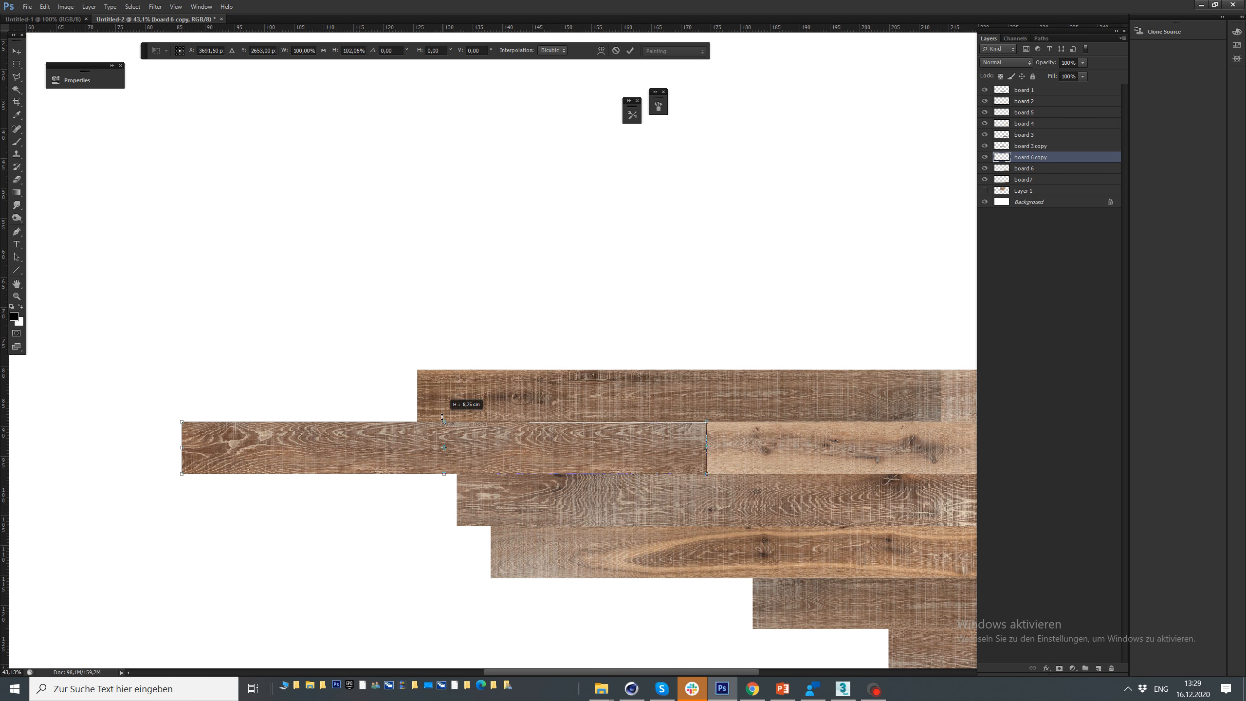
{"action": "key", "text": "Return"}
Duplicate board7, place the copy at the left end of the top row and rotate it 180°
{"action": "scroll", "coordinate": [429, 354], "scroll_direction": "down", "scroll_amount": 1}
{"action": "scroll", "coordinate": [429, 357], "scroll_direction": "down", "scroll_amount": 1}
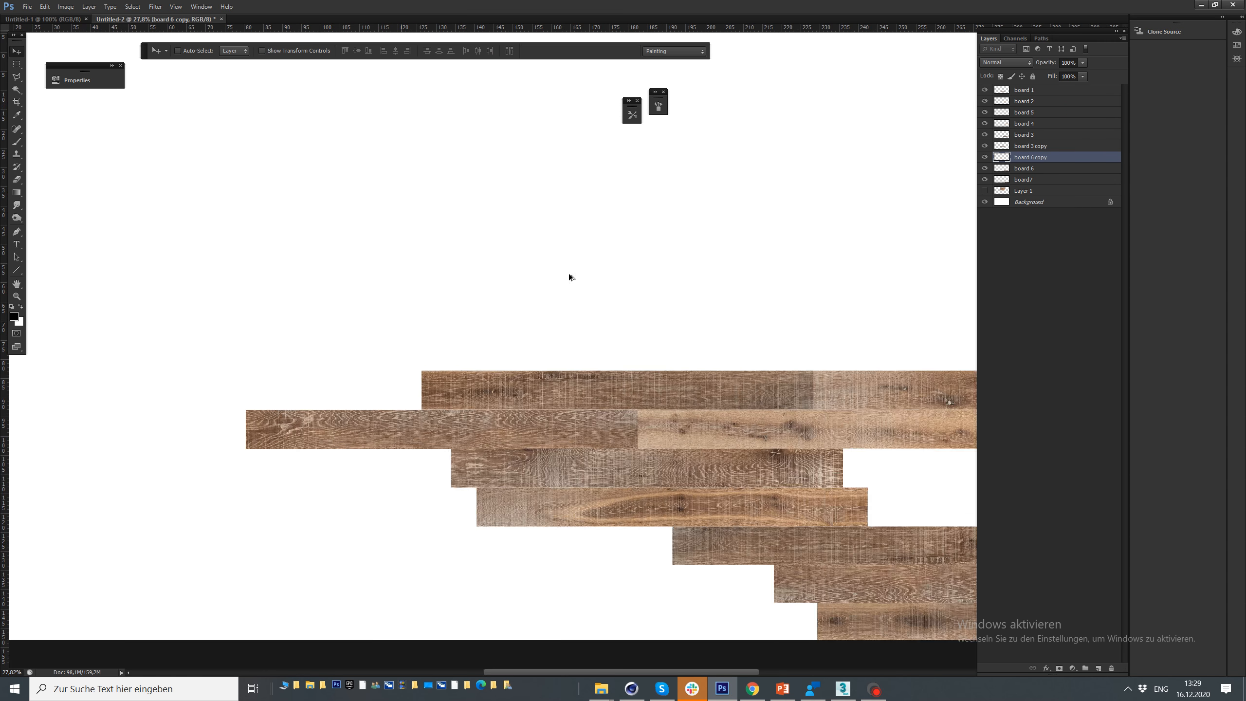
{"action": "left_click", "coordinate": [1037, 170]}
{"action": "left_click", "coordinate": [1047, 178]}
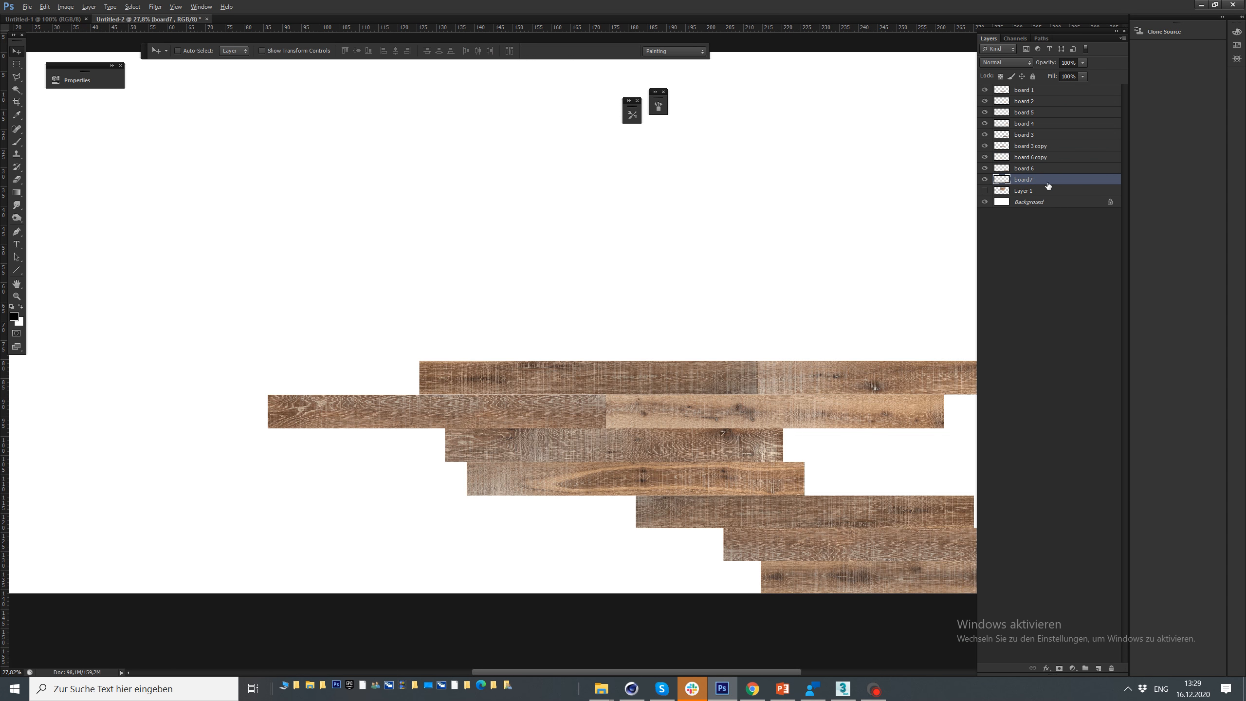
{"action": "key", "text": "ctrl+j"}
{"action": "left_click_drag", "start_coordinate": [714, 433], "coordinate": [67, 237]}
{"action": "key", "text": "ctrl+t"}
{"action": "left_click_drag", "start_coordinate": [264, 284], "coordinate": [128, 430]}
Scale the board7 copy's height to 103.77% to match the rest of the top row
{"action": "scroll", "coordinate": [177, 449], "scroll_direction": "up", "scroll_amount": 2}
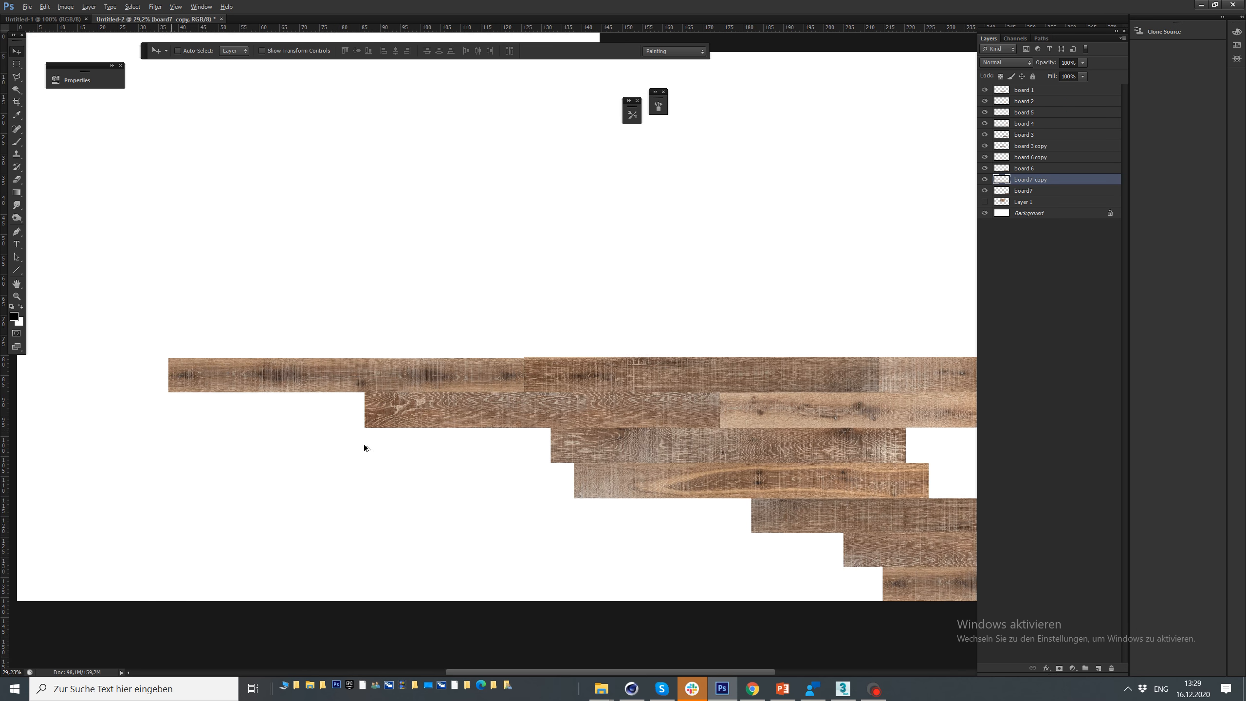
{"action": "key", "text": "ctrl+t"}
{"action": "left_click_drag", "start_coordinate": [403, 323], "coordinate": [408, 320]}
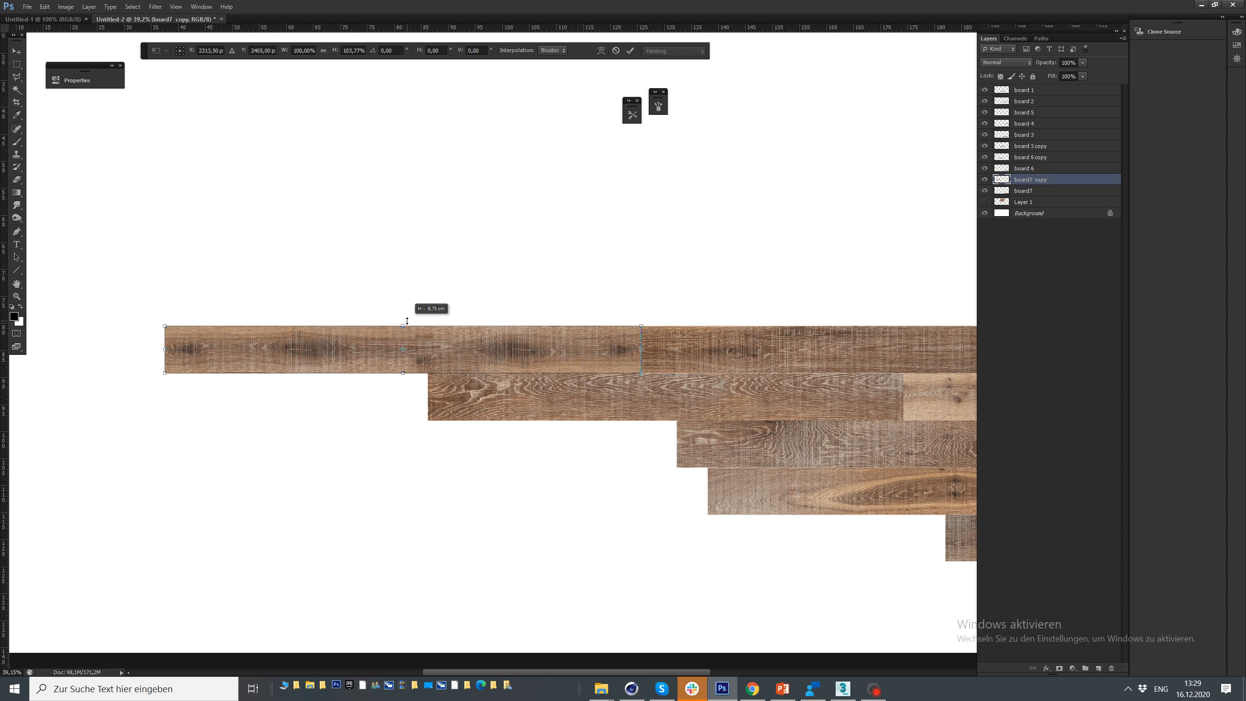
{"action": "key", "text": "Return"}
Crop the canvas's left side to the end of the top row and its upper side down to that row's edge
{"action": "scroll", "coordinate": [370, 358], "scroll_direction": "down", "scroll_amount": 4}
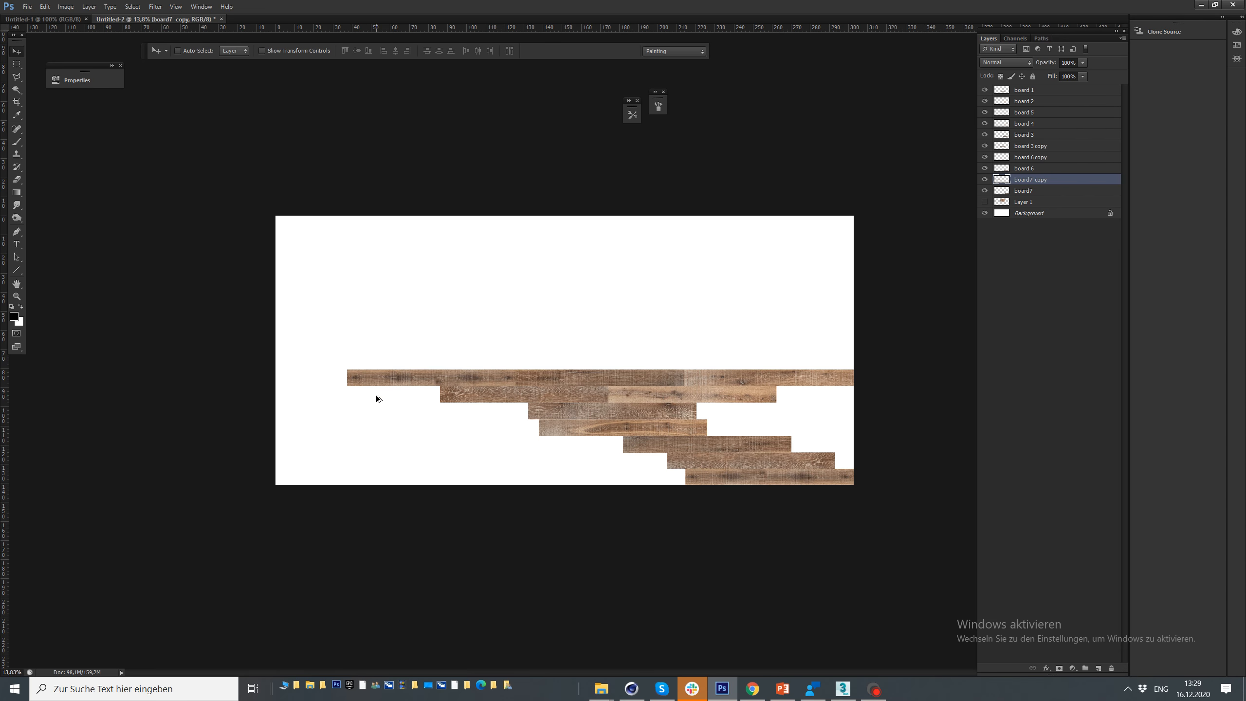
{"action": "left_click", "coordinate": [16, 104]}
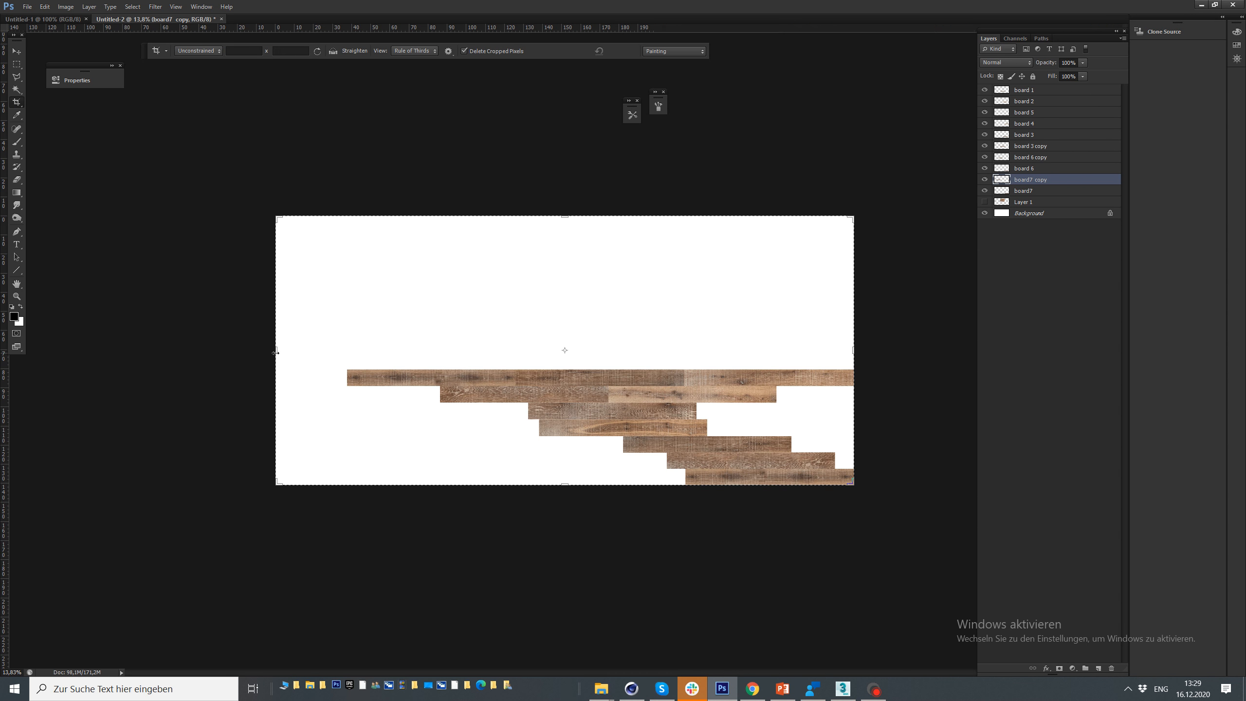
{"action": "left_click_drag", "start_coordinate": [275, 352], "coordinate": [310, 352]}
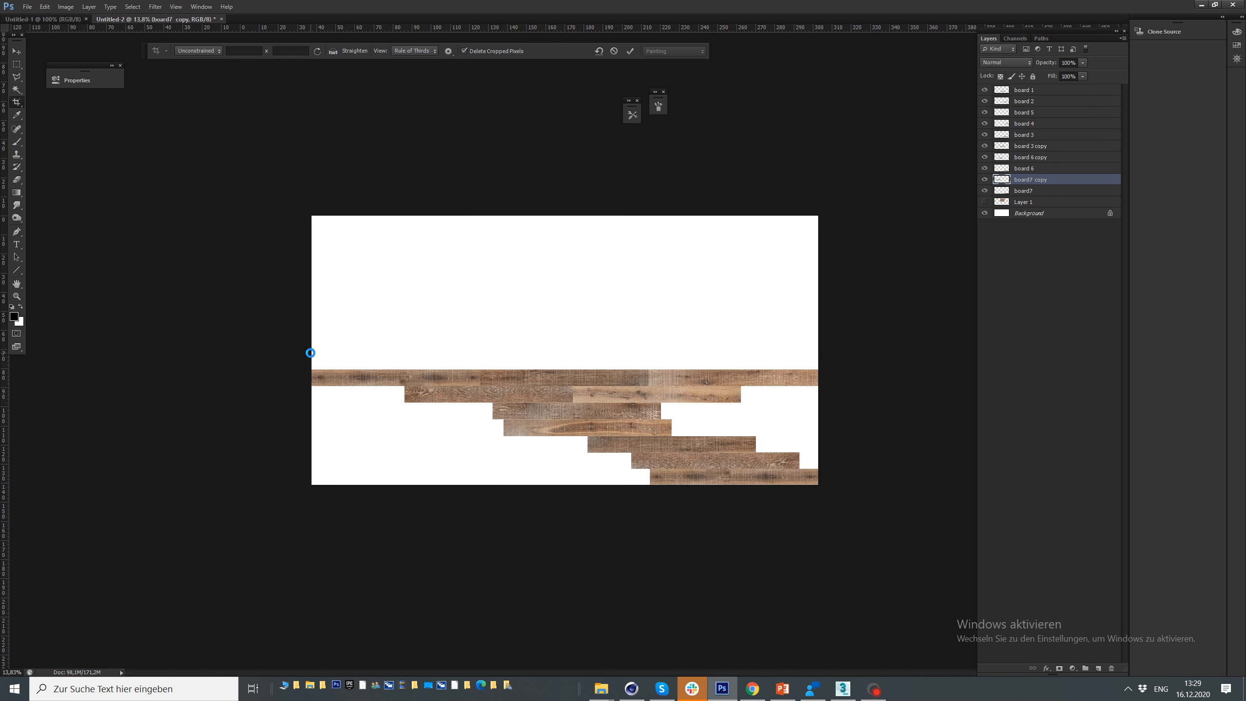
{"action": "key", "text": "ctrl+0"}
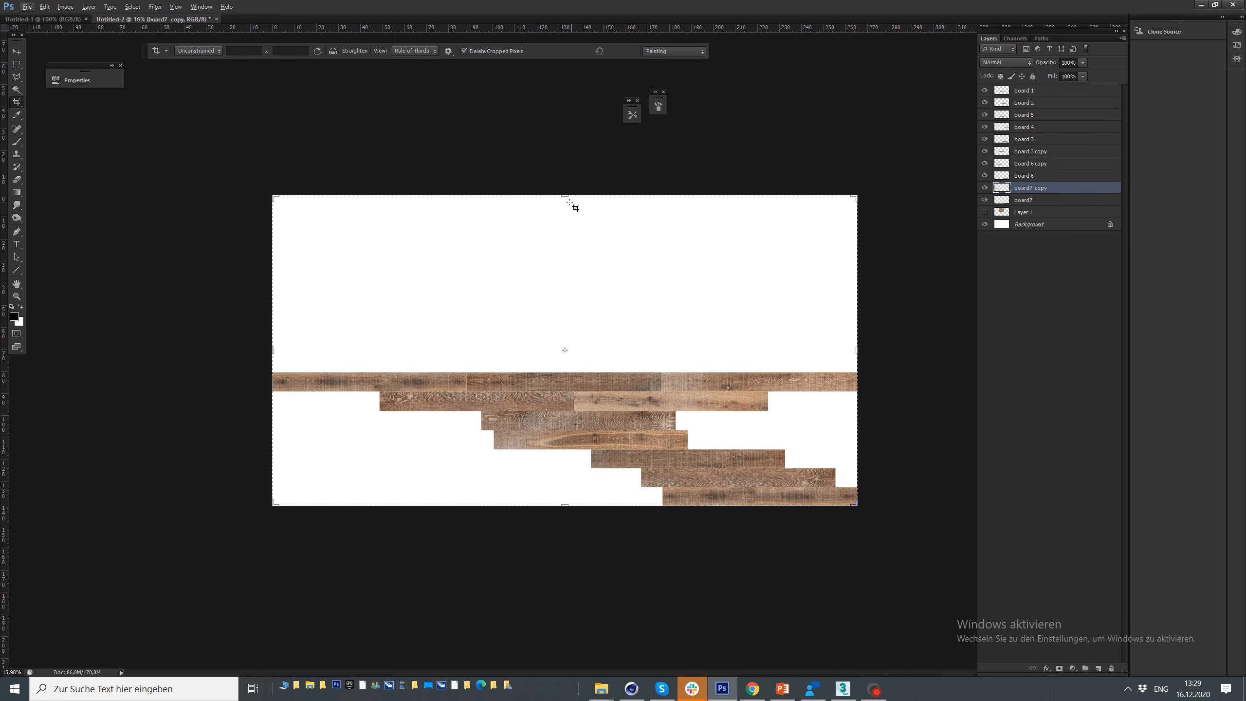
{"action": "left_click_drag", "start_coordinate": [566, 197], "coordinate": [572, 287]}
{"action": "key", "text": "Return"}
{"action": "key", "text": "ctrl+0"}
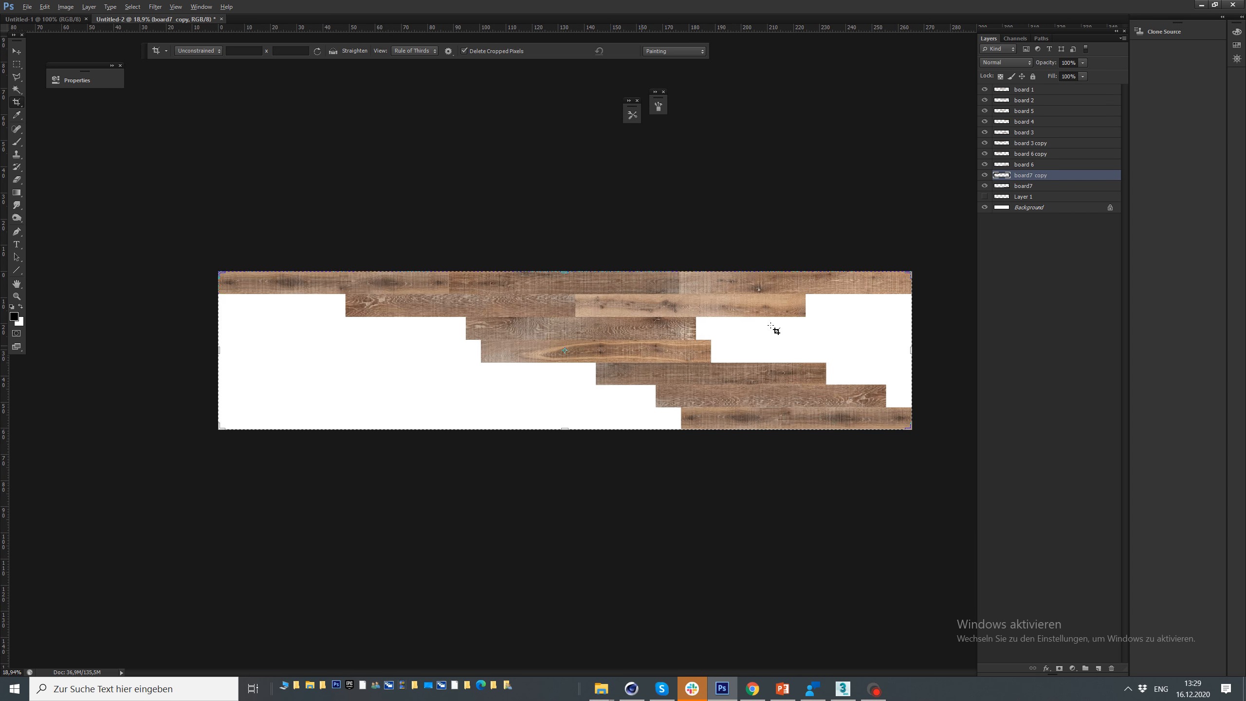
Duplicate board 2, place the copy flush left of board 3 in the fifth row and rotate it 180°
{"action": "left_click", "coordinate": [1027, 99]}
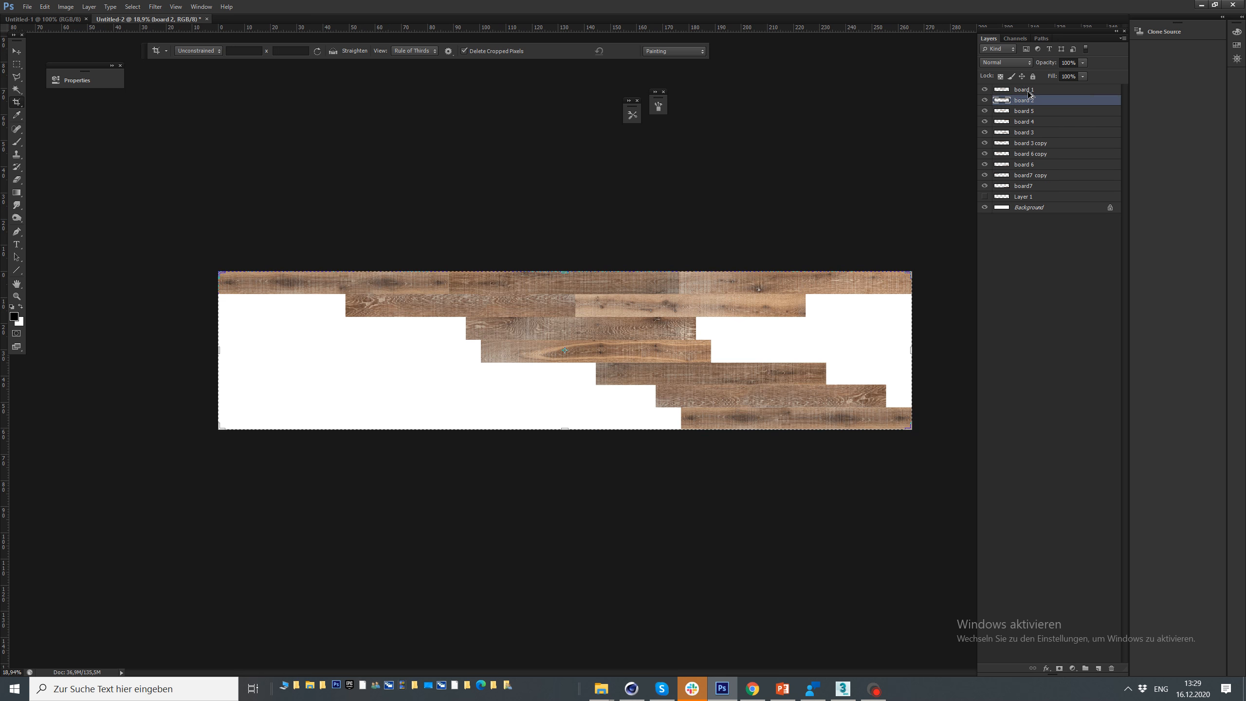
{"action": "key", "text": "ctrl+j"}
{"action": "key", "text": "v"}
{"action": "left_click_drag", "start_coordinate": [714, 358], "coordinate": [502, 430]}
{"action": "key", "text": "ctrl+t"}
{"action": "left_click_drag", "start_coordinate": [787, 350], "coordinate": [291, 382]}
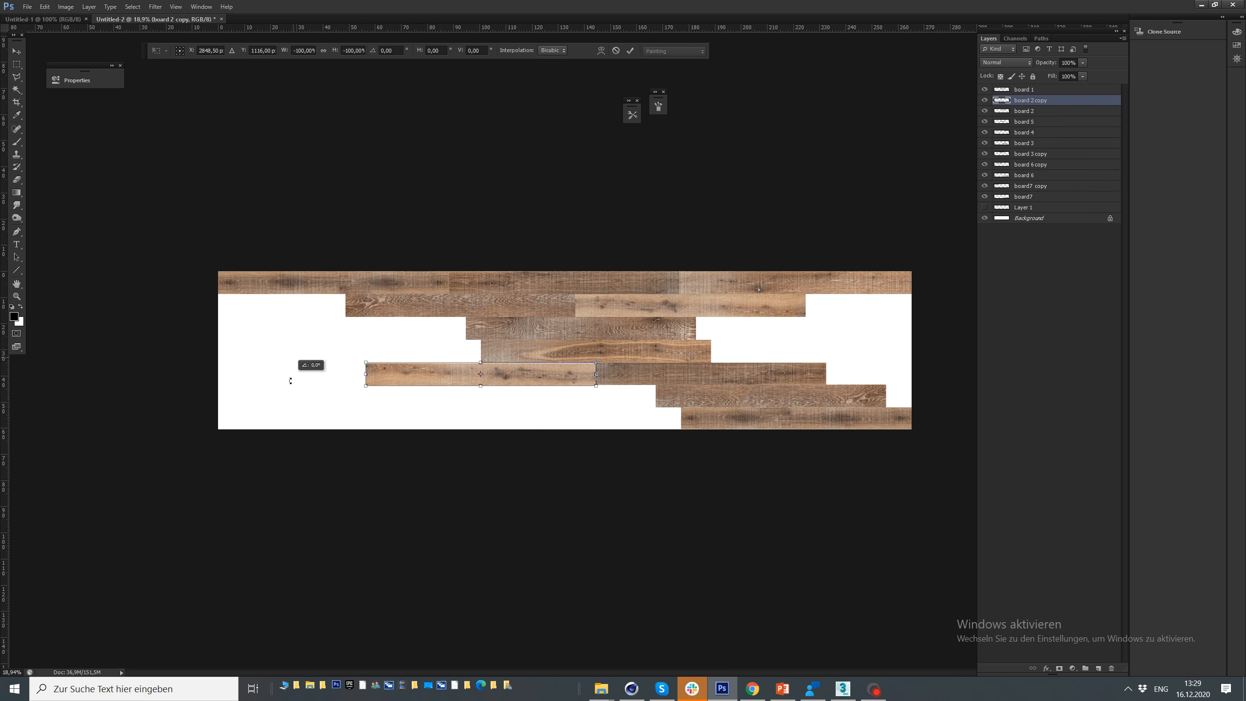
{"action": "key", "text": "Return"}
Reduce the board 2 copy's height to 96.77% to match the fifth row
{"action": "scroll", "coordinate": [524, 400], "scroll_direction": "up", "scroll_amount": 5}
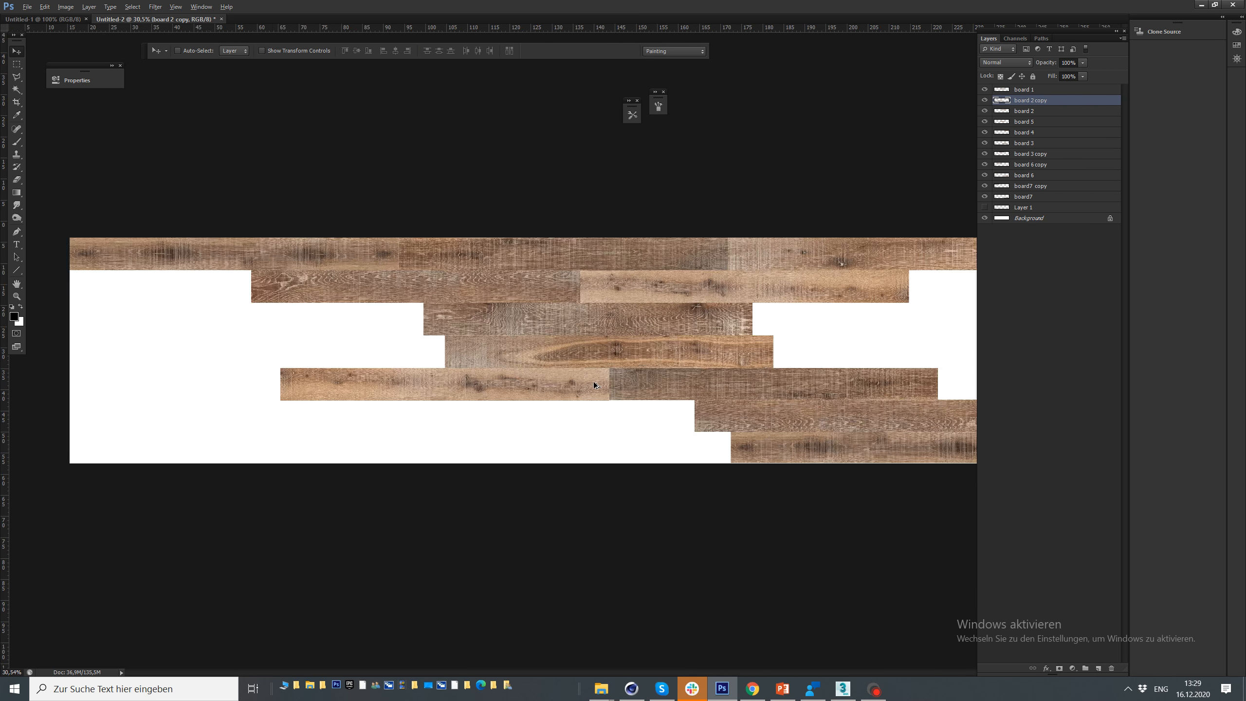
{"action": "key", "text": "ctrl+t"}
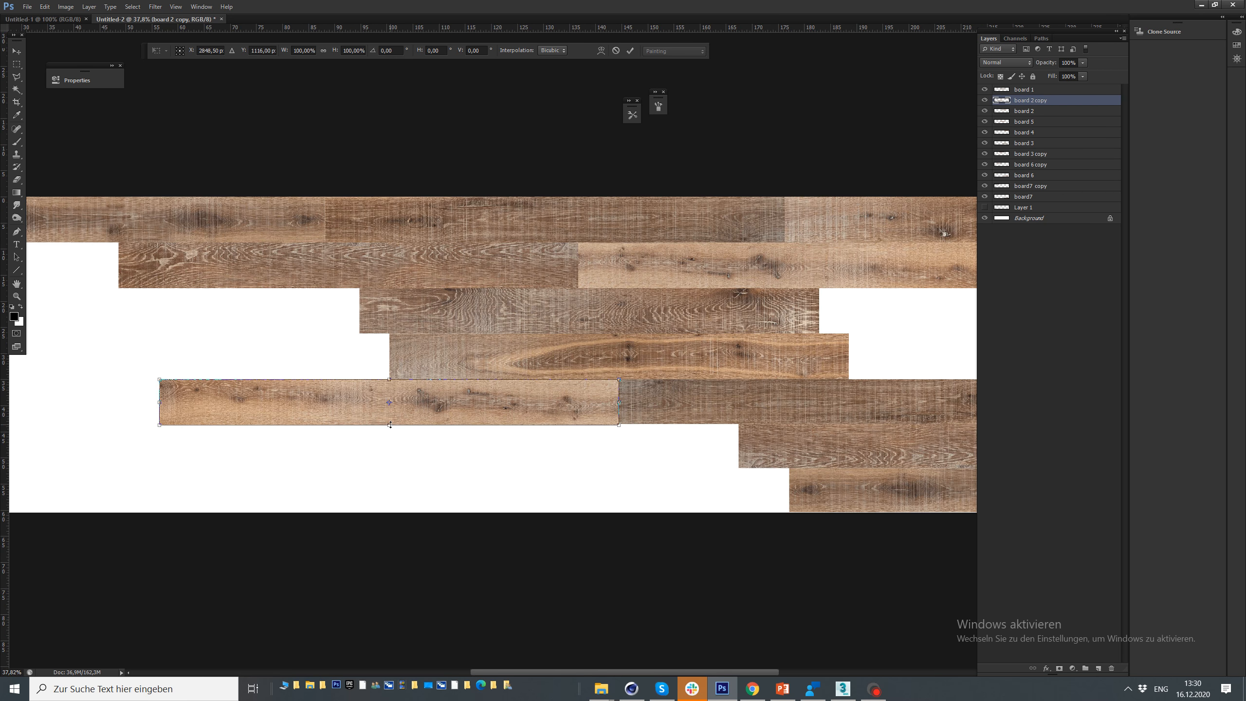
{"action": "left_click_drag", "start_coordinate": [389, 425], "coordinate": [389, 422]}
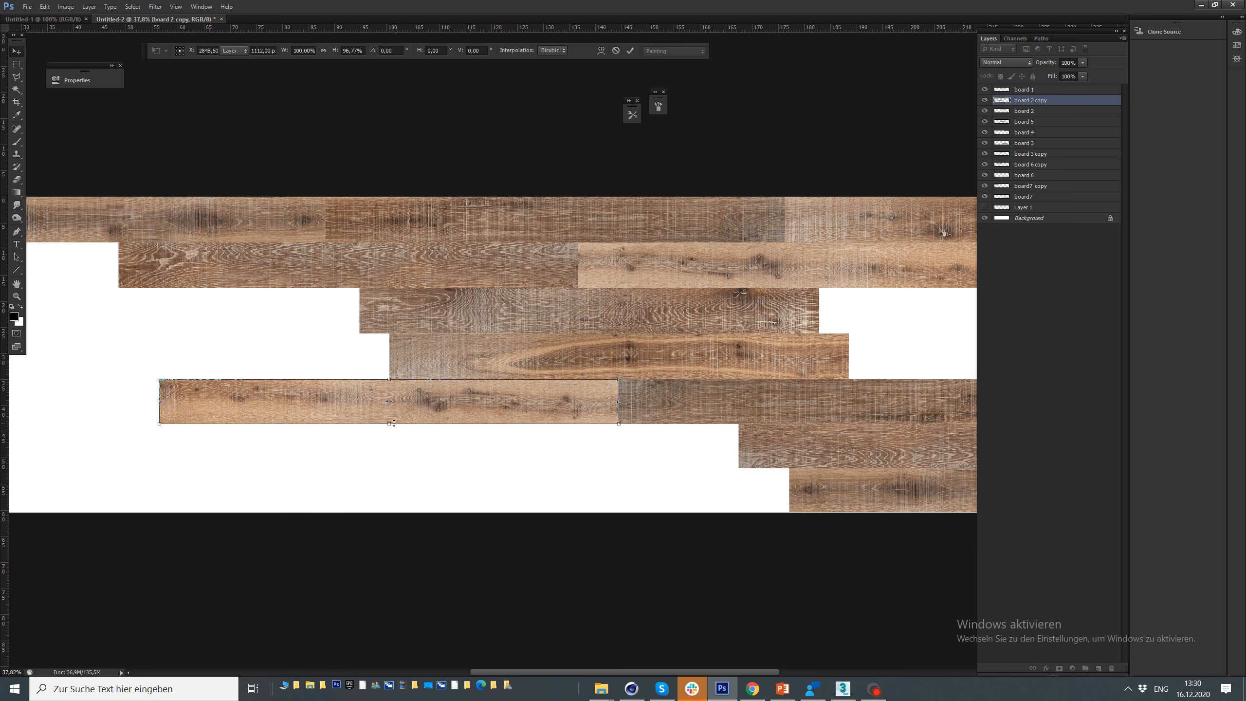
{"action": "key", "text": "ctrl+z"}
{"action": "scroll", "coordinate": [328, 387], "scroll_direction": "down", "scroll_amount": 2}
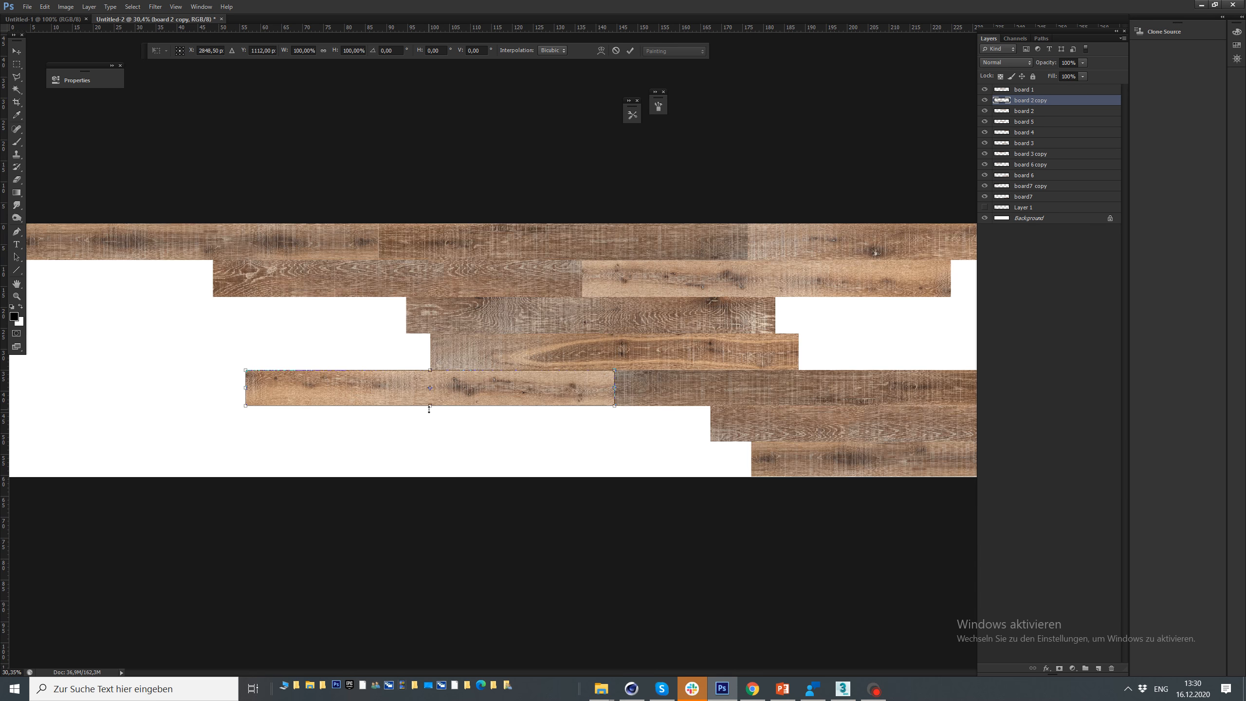
{"action": "left_click_drag", "start_coordinate": [425, 410], "coordinate": [423, 413]}
{"action": "key", "text": "Return"}
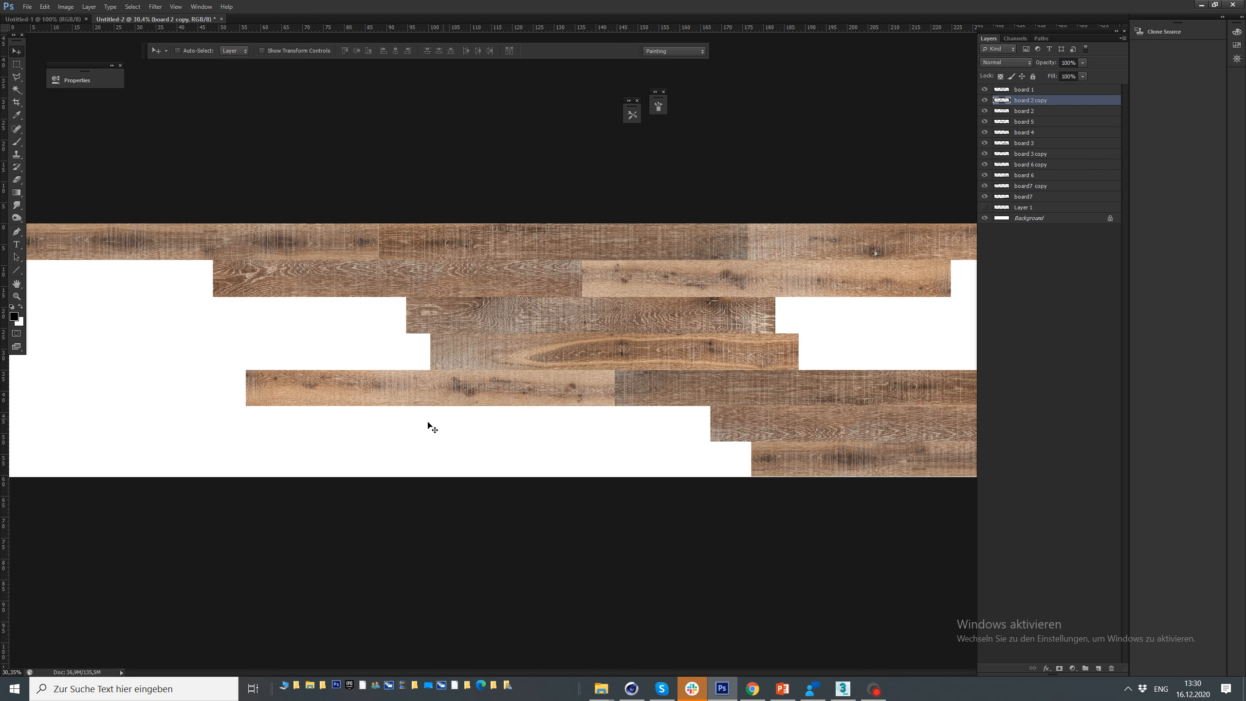
Duplicate the light board 2 copy, try it left of board 6 in the sixth row and hide the new layer
{"action": "scroll", "coordinate": [444, 392], "scroll_direction": "down", "scroll_amount": 3}
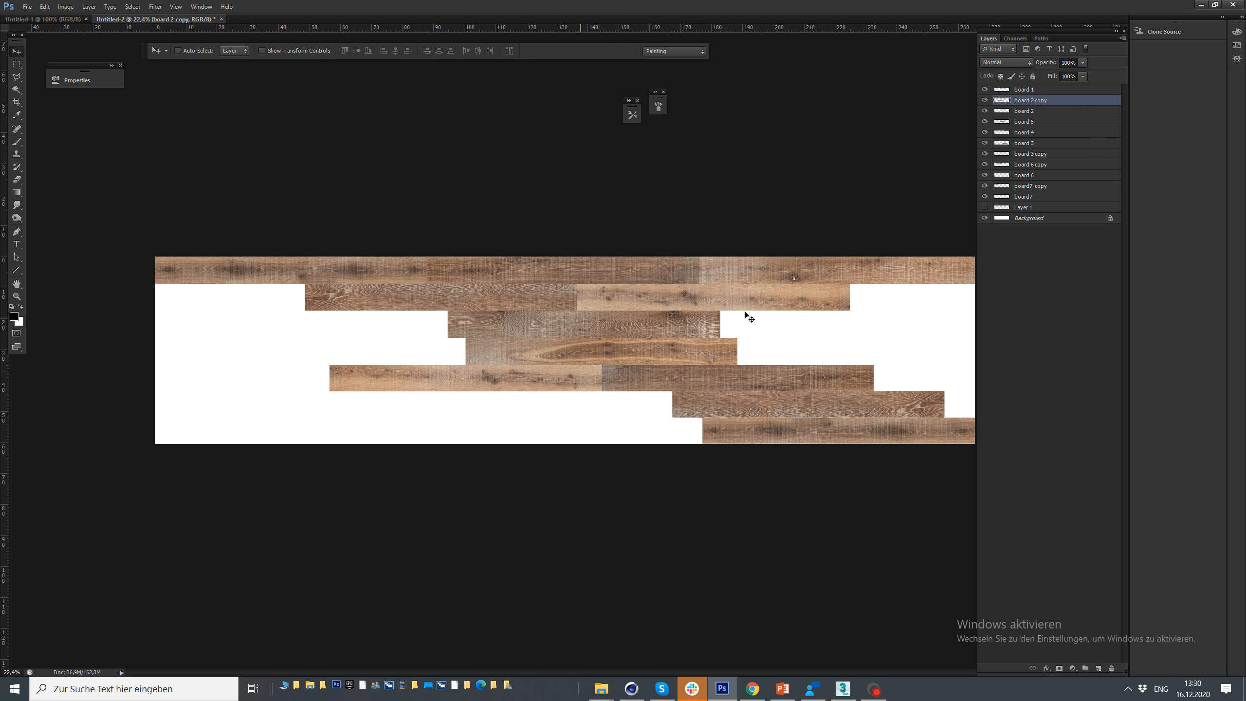
{"action": "left_click_drag", "start_coordinate": [1036, 109], "coordinate": [1035, 111]}
{"action": "left_click_drag", "start_coordinate": [728, 325], "coordinate": [831, 325]}
{"action": "left_click_drag", "start_coordinate": [755, 318], "coordinate": [800, 325]}
{"action": "scroll", "coordinate": [907, 314], "scroll_direction": "down", "scroll_amount": 3}
{"action": "key", "text": "ctrl+z"}
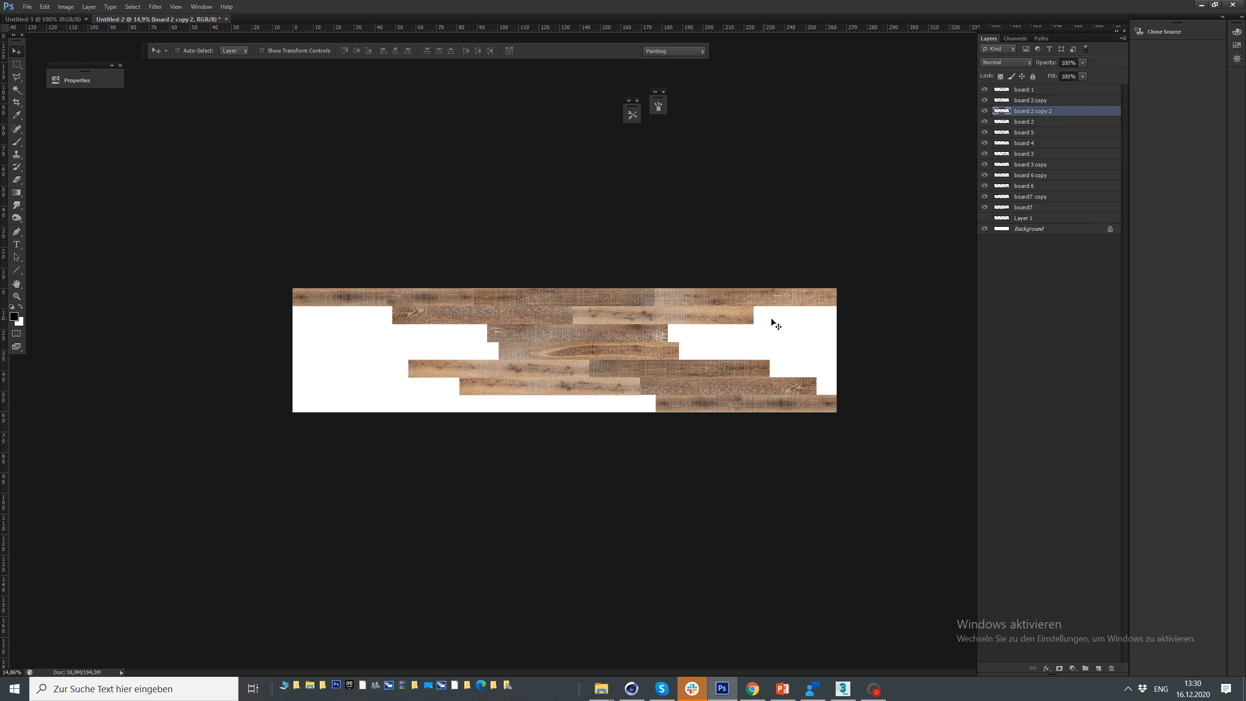
{"action": "left_click_drag", "start_coordinate": [580, 381], "coordinate": [491, 382]}
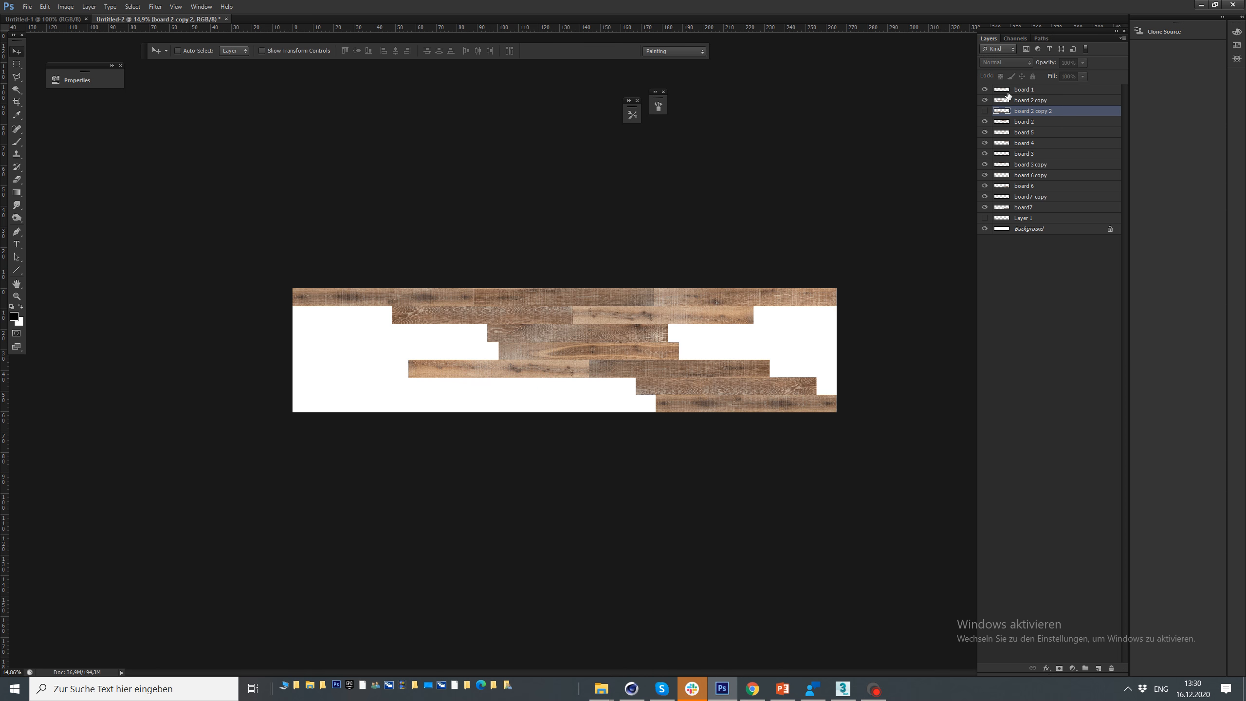
Duplicate board 1 and place the copy flush left of board7 in the bottom row
{"action": "left_click_drag", "start_coordinate": [1012, 92], "coordinate": [1012, 98]}
{"action": "left_click_drag", "start_coordinate": [662, 411], "coordinate": [646, 486]}
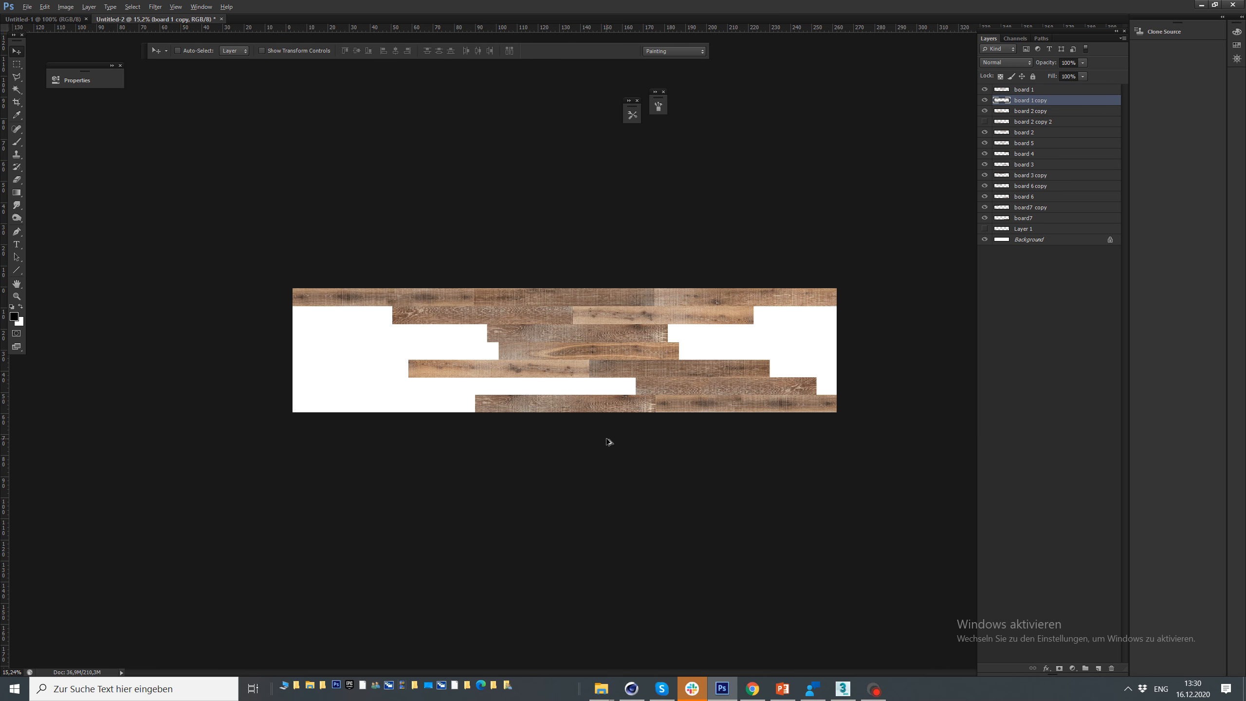
{"action": "scroll", "coordinate": [609, 440], "scroll_direction": "up", "scroll_amount": 3}
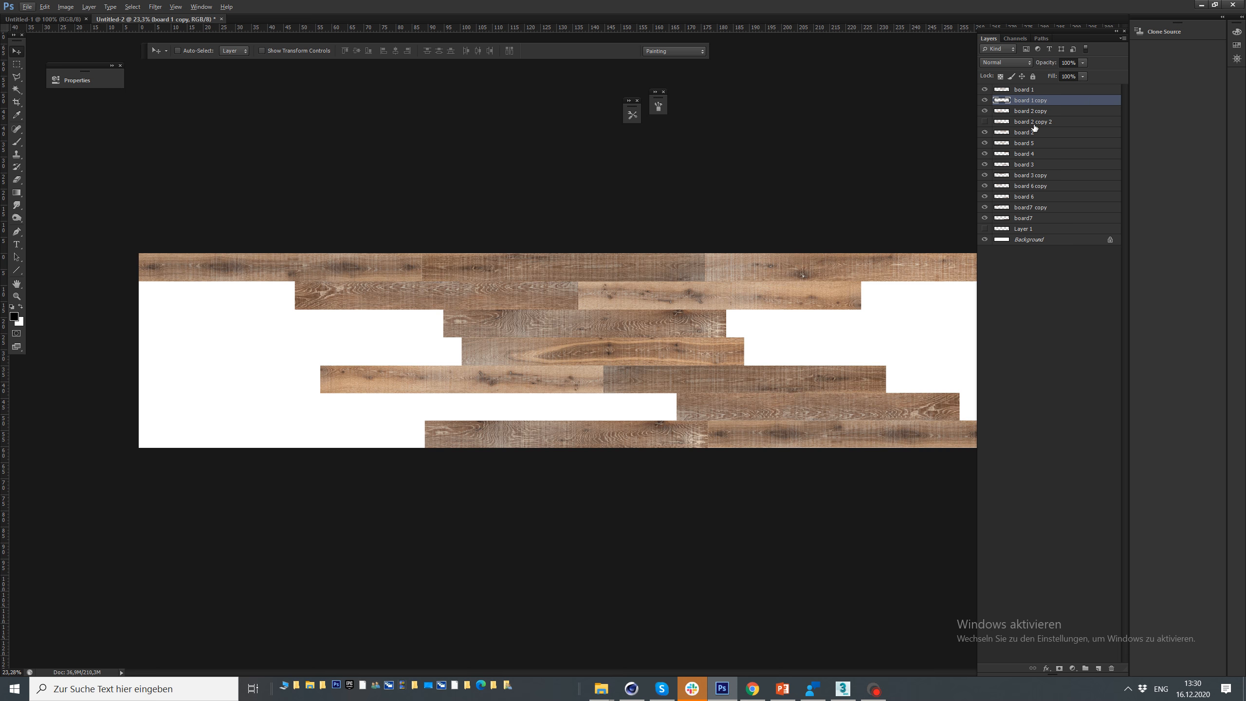
Duplicate board 5, place the copy flush left of board 6 in the sixth row and rotate it 180°
{"action": "left_click_drag", "start_coordinate": [1035, 143], "coordinate": [1034, 150]}
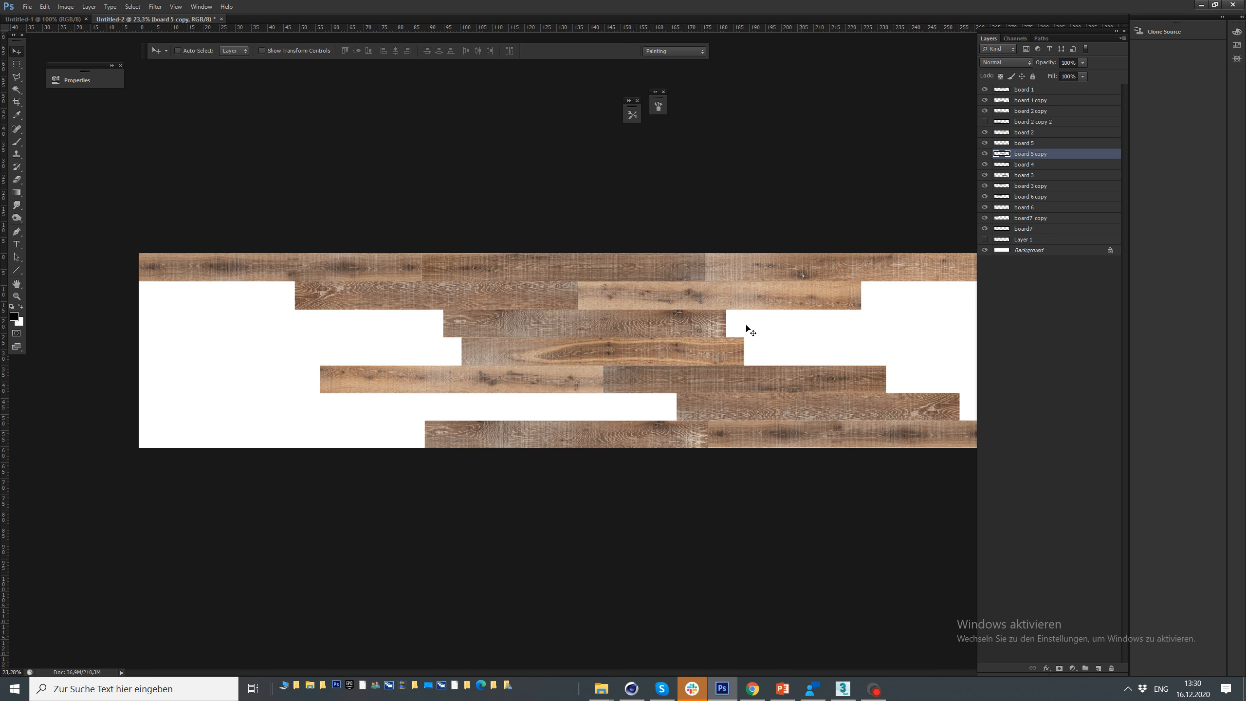
{"action": "left_click_drag", "start_coordinate": [746, 328], "coordinate": [639, 408]}
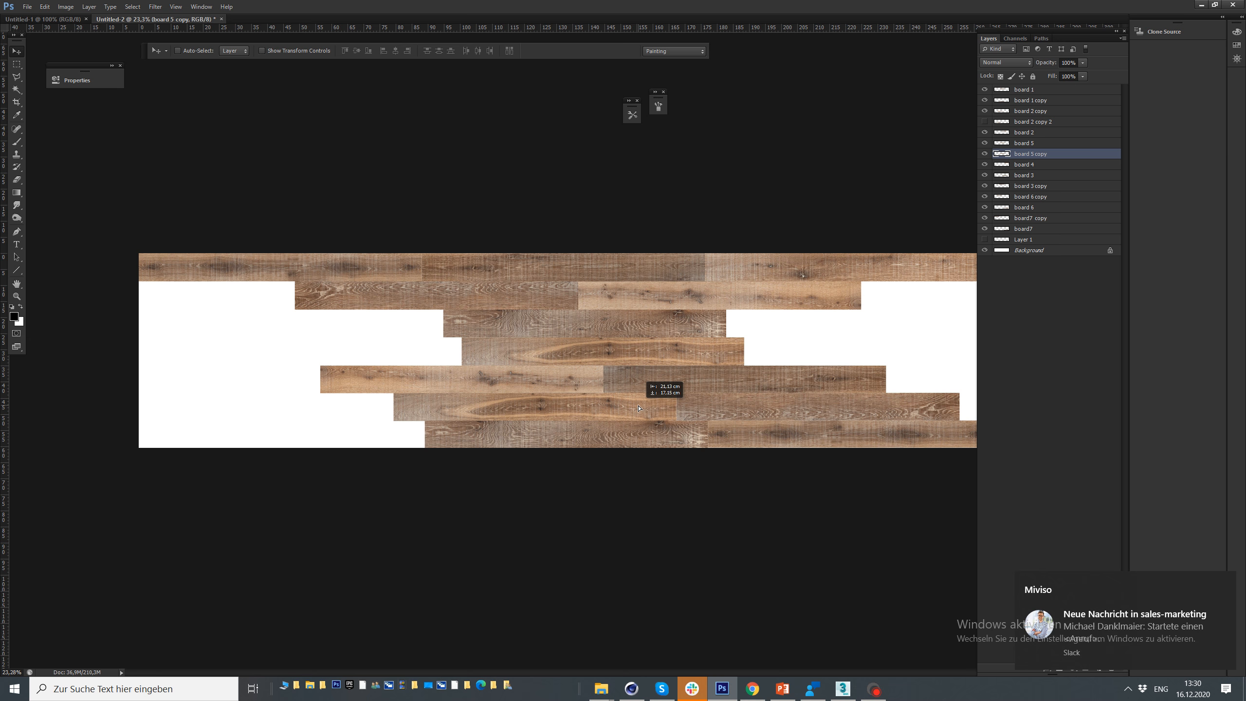
{"action": "key", "text": "ctrl+t"}
{"action": "left_click_drag", "start_coordinate": [814, 383], "coordinate": [340, 433]}
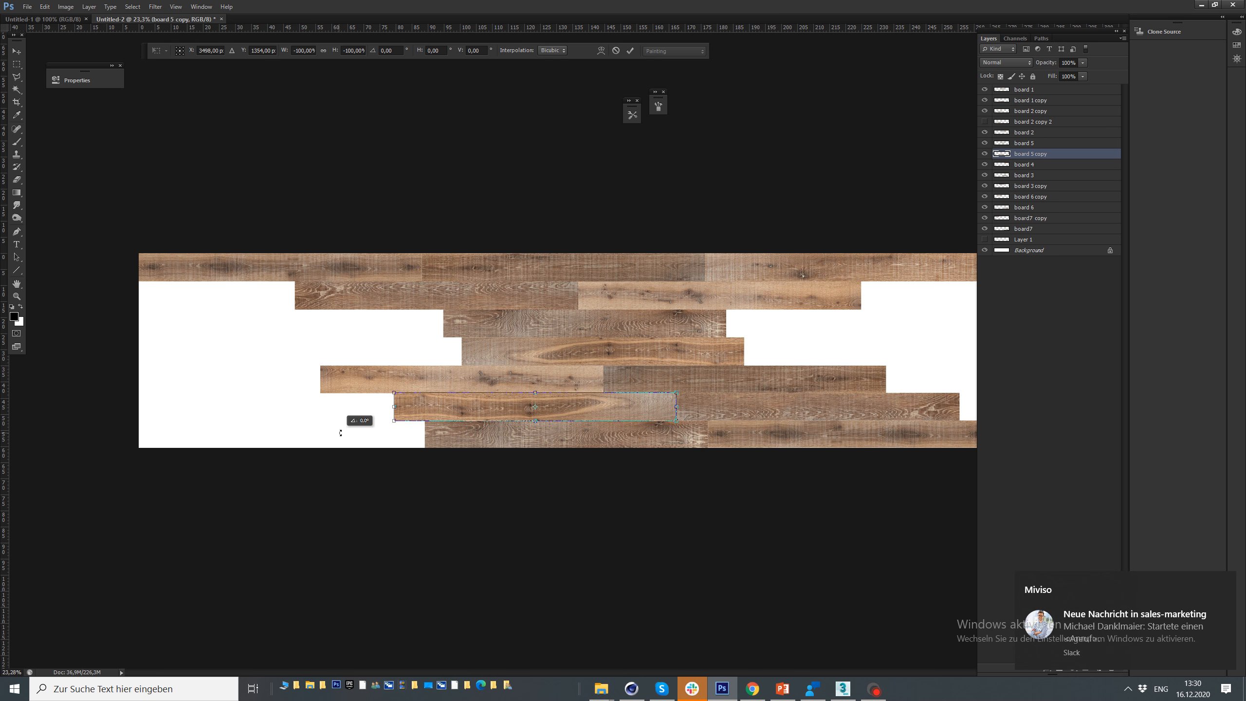
{"action": "key", "text": "Return"}
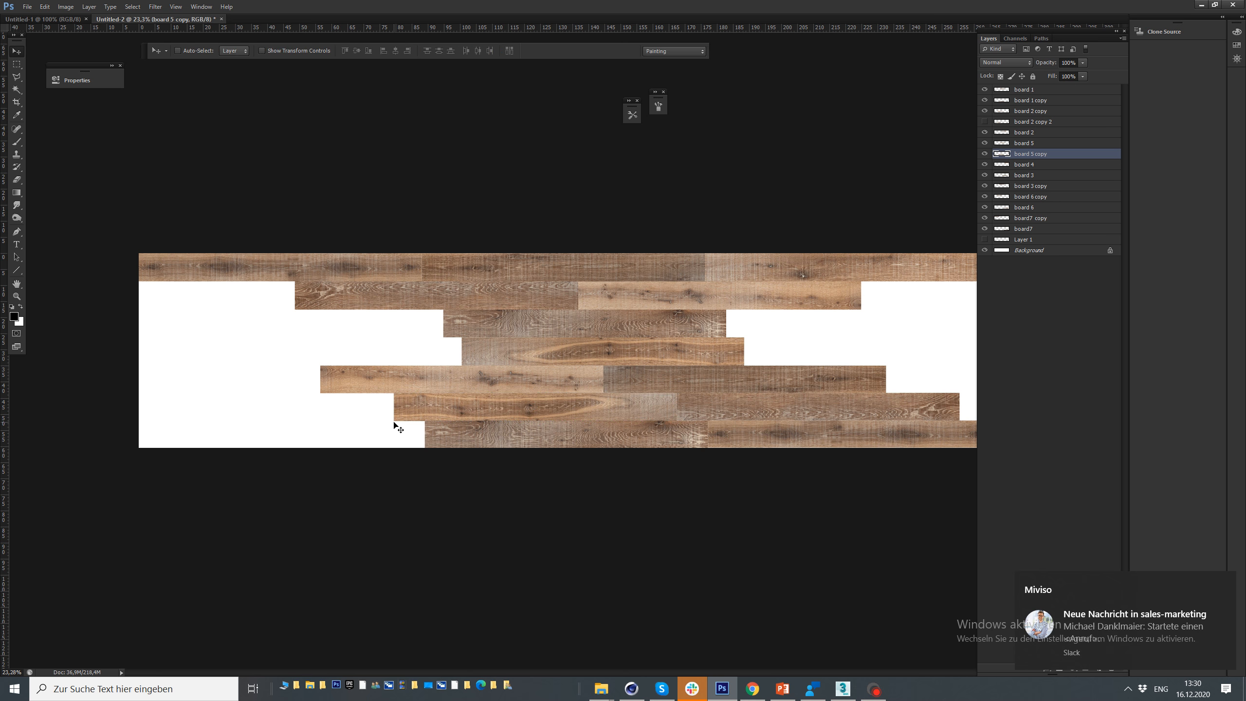
Duplicate board 4, place the copy flush left of board 5 in the fourth row and rotate it 180°
{"action": "scroll", "coordinate": [399, 428], "scroll_direction": "down", "scroll_amount": 1}
{"action": "left_click", "coordinate": [1026, 165]}
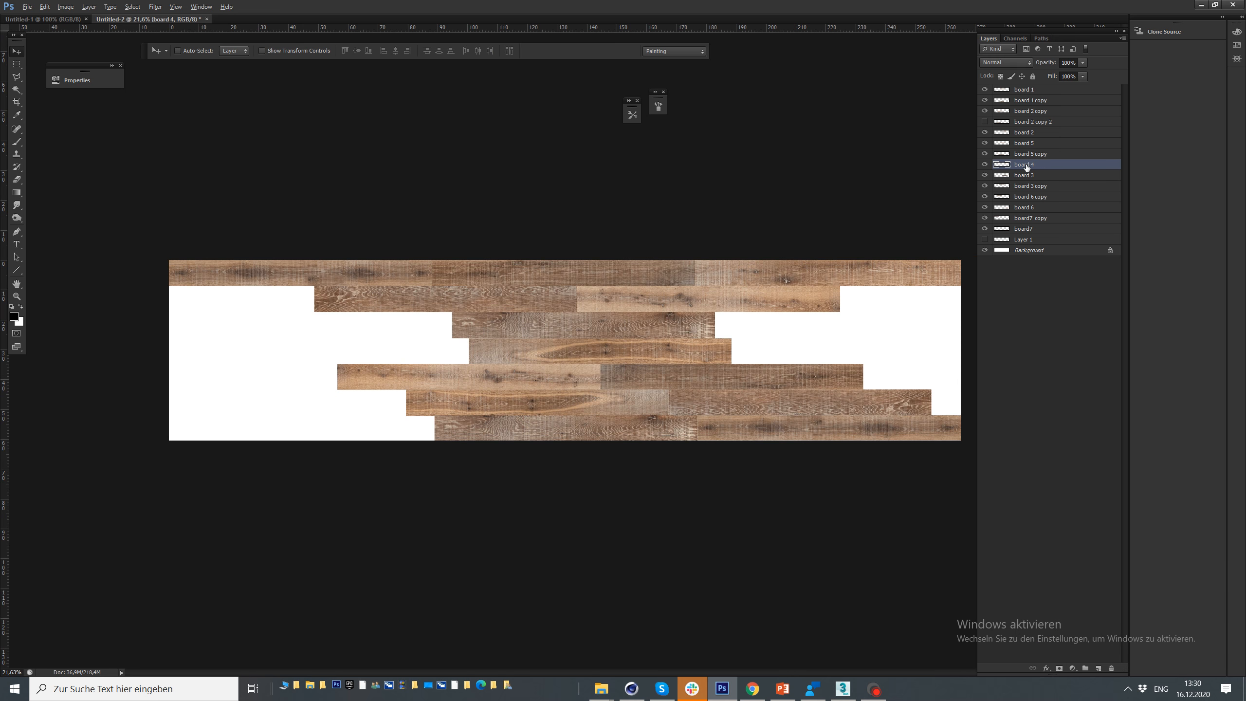
{"action": "key", "text": "ctrl+j"}
{"action": "left_click_drag", "start_coordinate": [517, 437], "coordinate": [247, 440]}
{"action": "key", "text": "ctrl+t"}
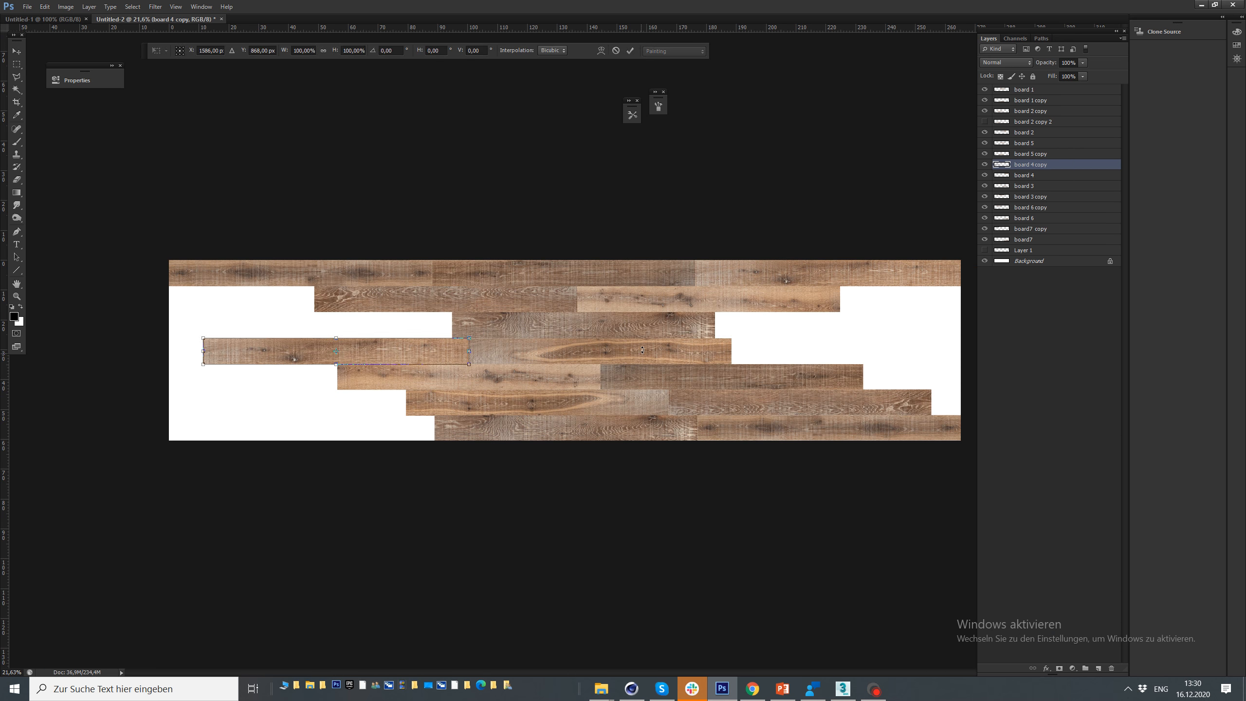
{"action": "mouse_move", "coordinate": [211, 368]}
{"action": "left_mouse_down"}
{"action": "mouse_move", "coordinate": [246, 223]}
{"action": "mouse_move", "coordinate": [222, 360]}
{"action": "left_mouse_up"}
{"action": "key", "text": "Return"}
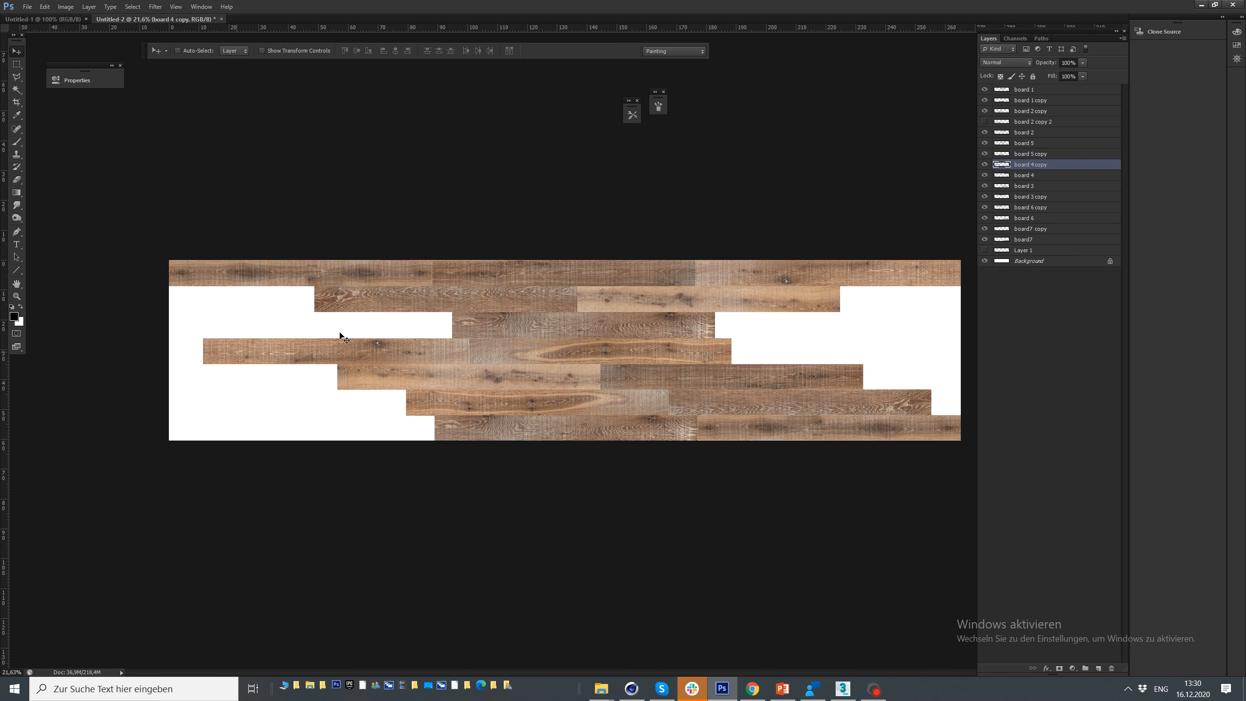
Duplicate the board 6 copy layer
{"action": "left_click", "coordinate": [1034, 187]}
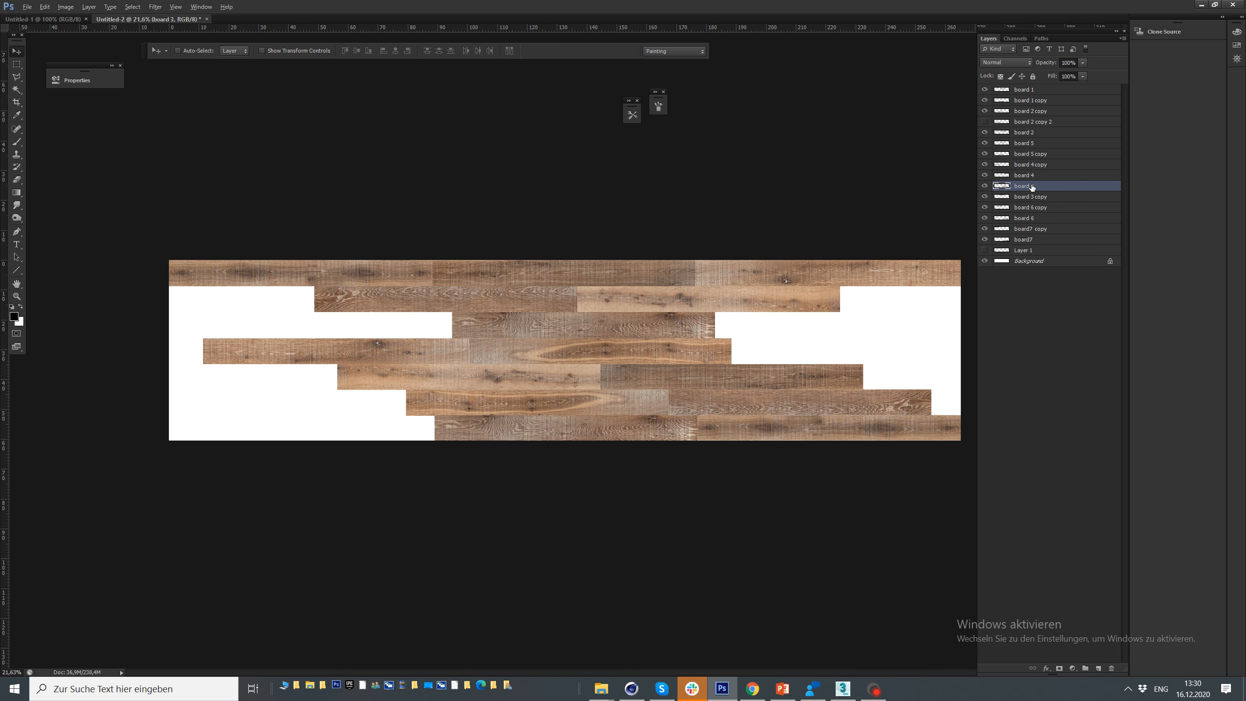
{"action": "left_click", "coordinate": [1032, 208]}
{"action": "key", "text": "ctrl+j"}
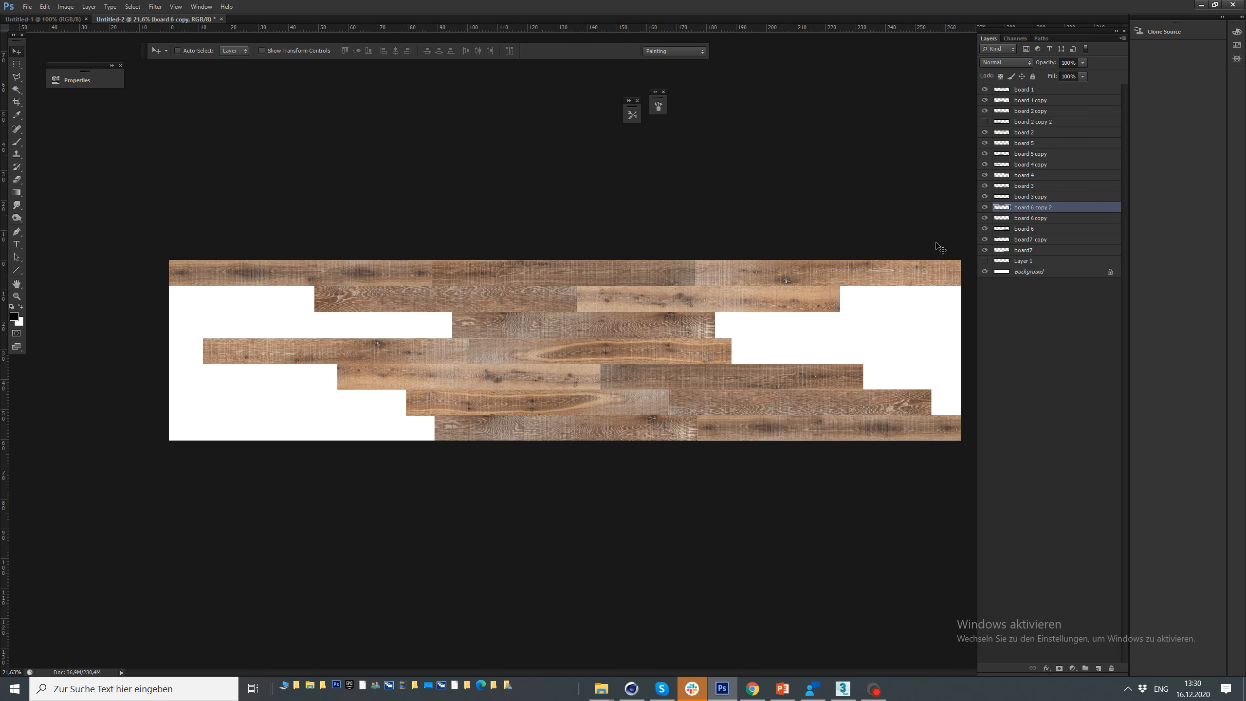
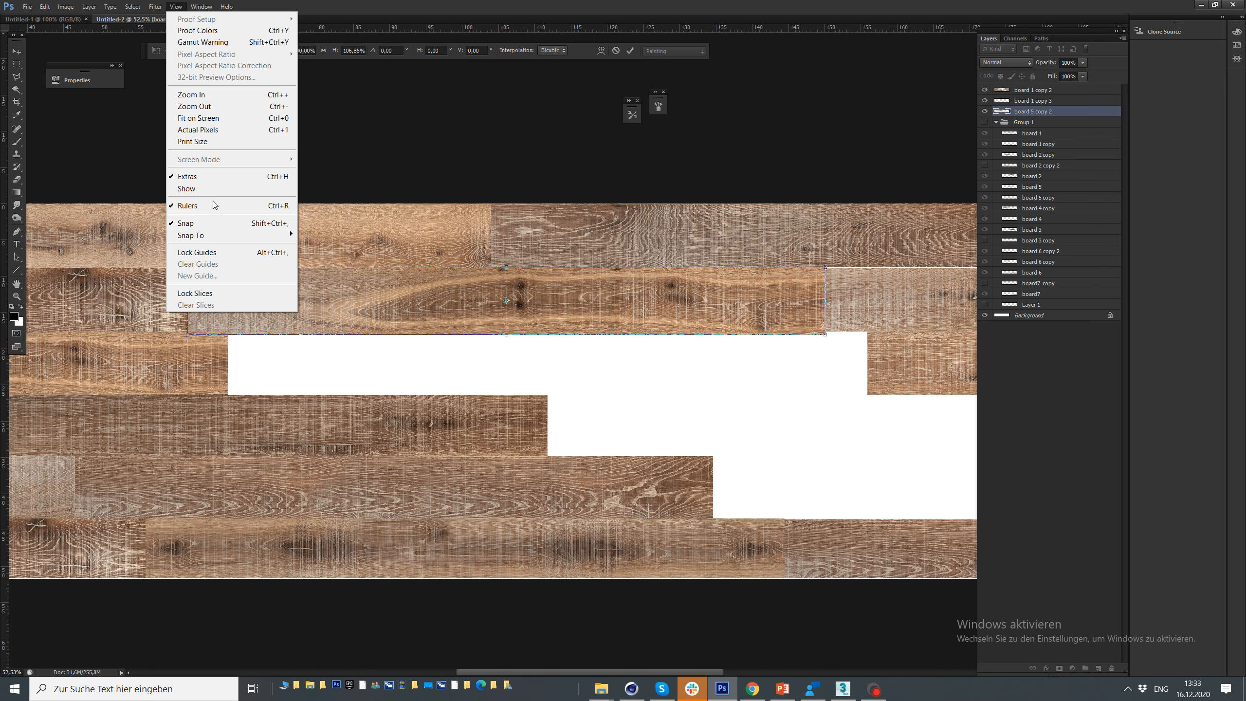
Turn off snapping and trim the height of board 5 copy 2 so its lower edge lines up with the second row
{"action": "left_click", "coordinate": [201, 223]}
{"action": "left_click_drag", "start_coordinate": [502, 338], "coordinate": [500, 336]}
{"action": "key", "text": "Return"}
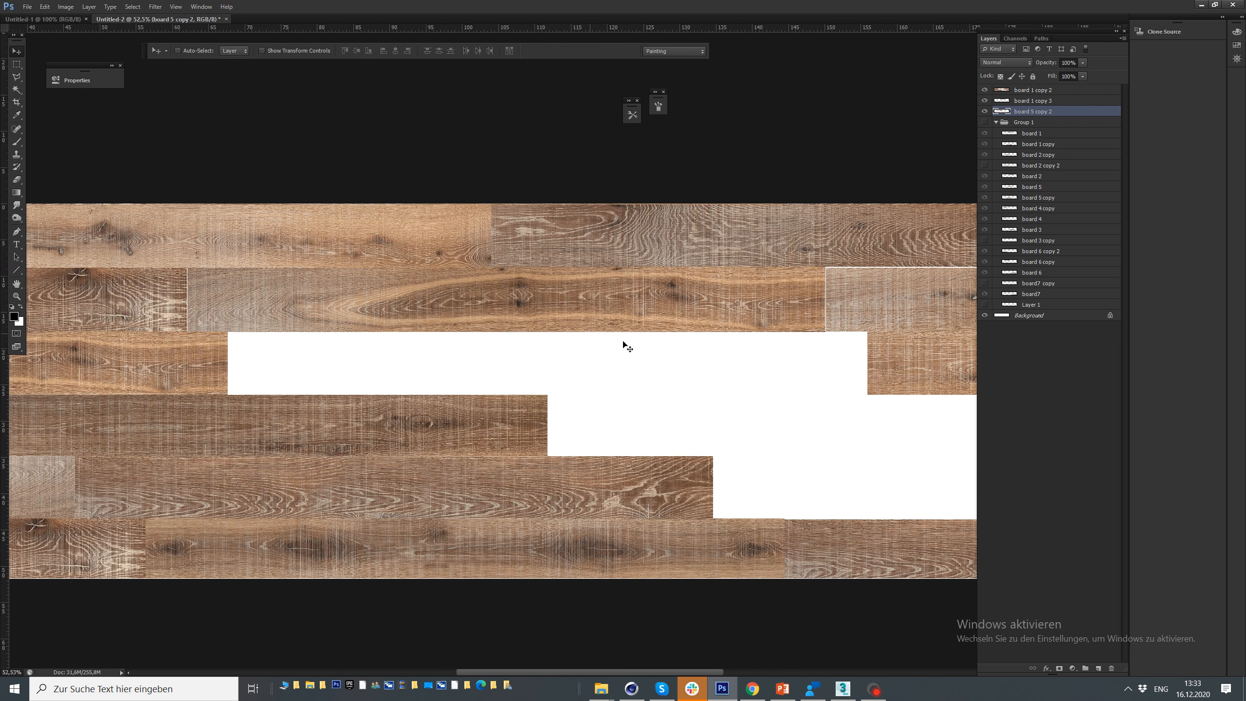
{"action": "scroll", "coordinate": [481, 333], "scroll_direction": "down", "scroll_amount": 2}
{"action": "scroll", "coordinate": [879, 309], "scroll_direction": "up", "scroll_amount": 4}
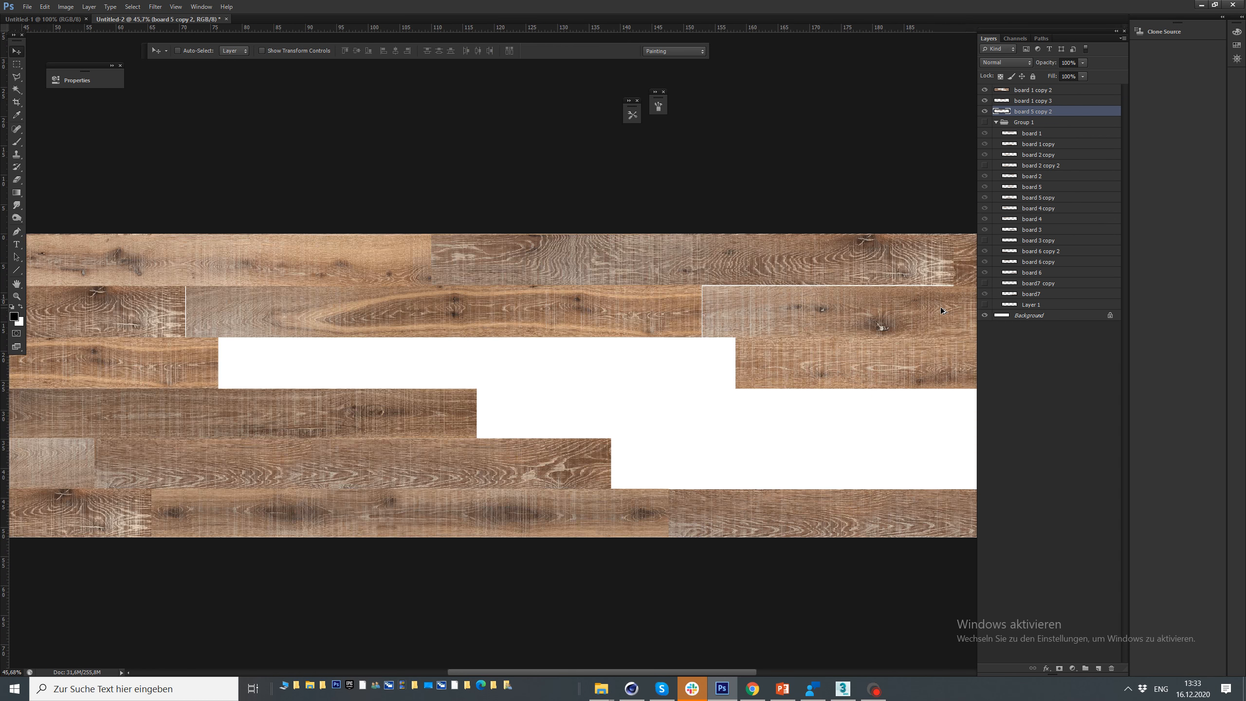
{"action": "key", "text": "ctrl+t"}
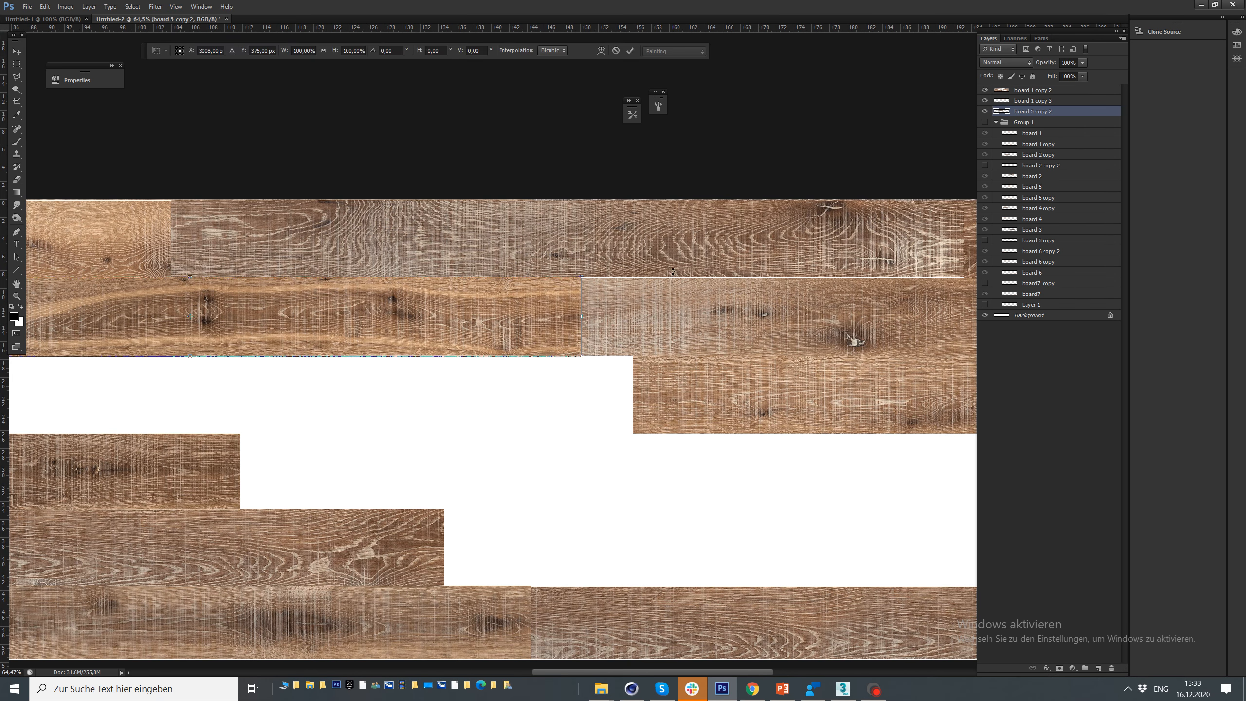
{"action": "key", "text": "Return"}
Stretch board 1 copy 3 in the top row slightly to close the thin white gap above the second row
{"action": "left_click", "coordinate": [984, 102]}
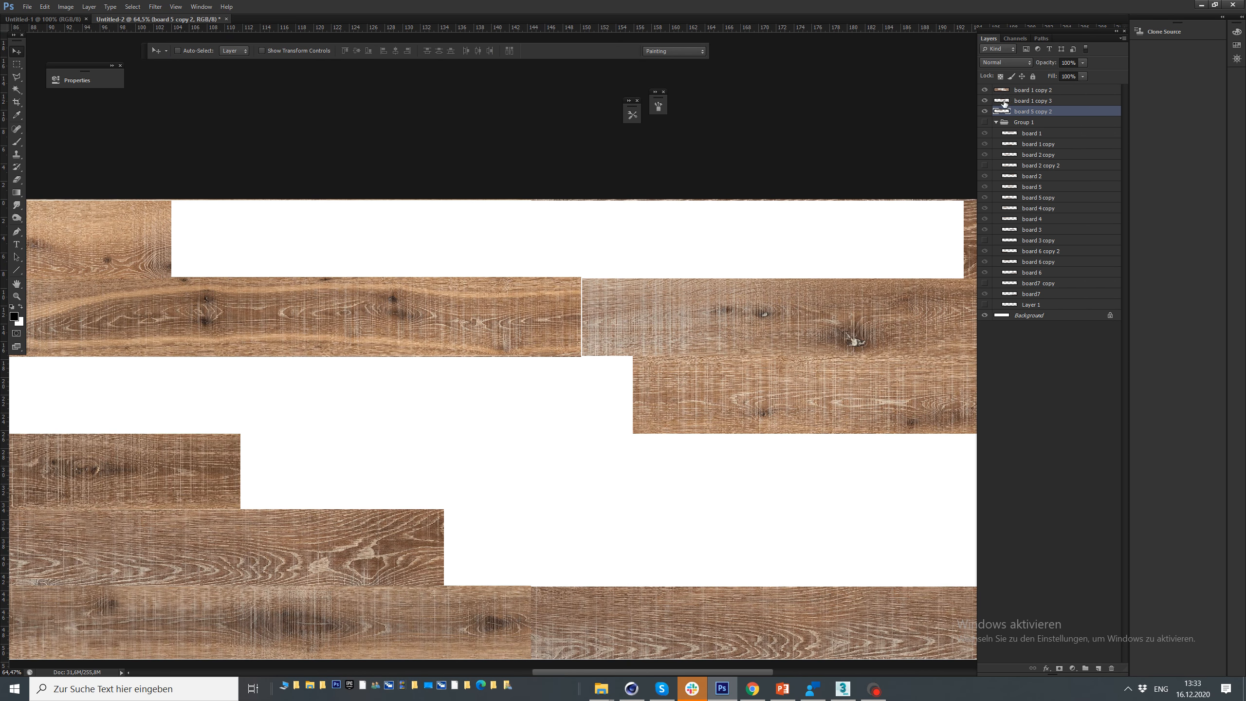
{"action": "left_click", "coordinate": [1004, 102]}
{"action": "key", "text": "ctrl+t"}
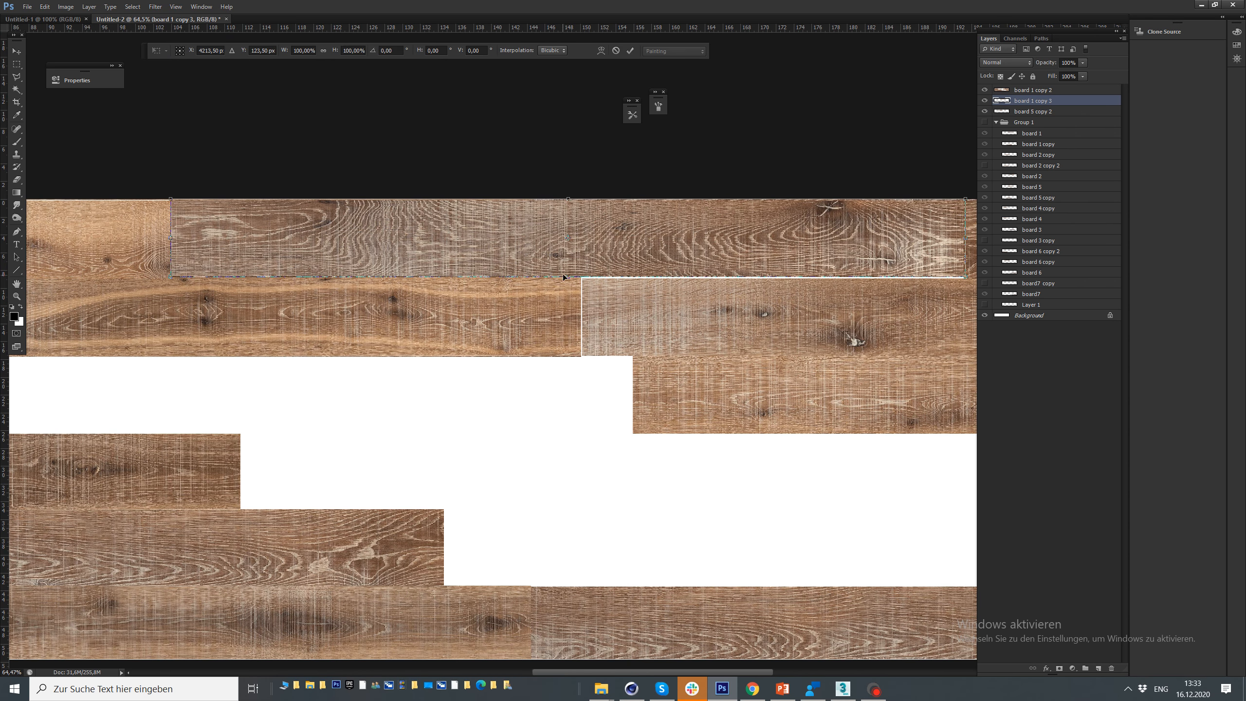
{"action": "left_click_drag", "start_coordinate": [569, 275], "coordinate": [565, 277]}
{"action": "key", "text": "Return"}
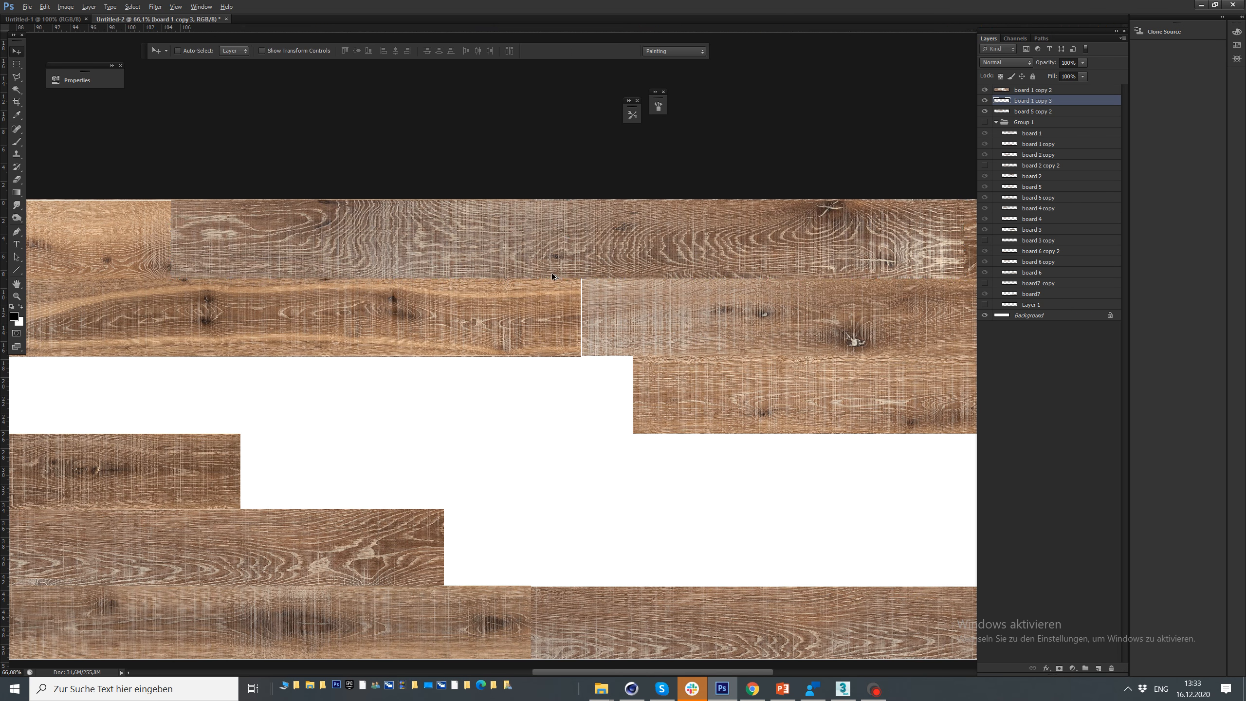
Duplicate board 1 inside Group 1
{"action": "scroll", "coordinate": [629, 311], "scroll_direction": "down", "scroll_amount": 4}
{"action": "left_click", "coordinate": [1037, 240]}
{"action": "left_click", "coordinate": [1036, 217]}
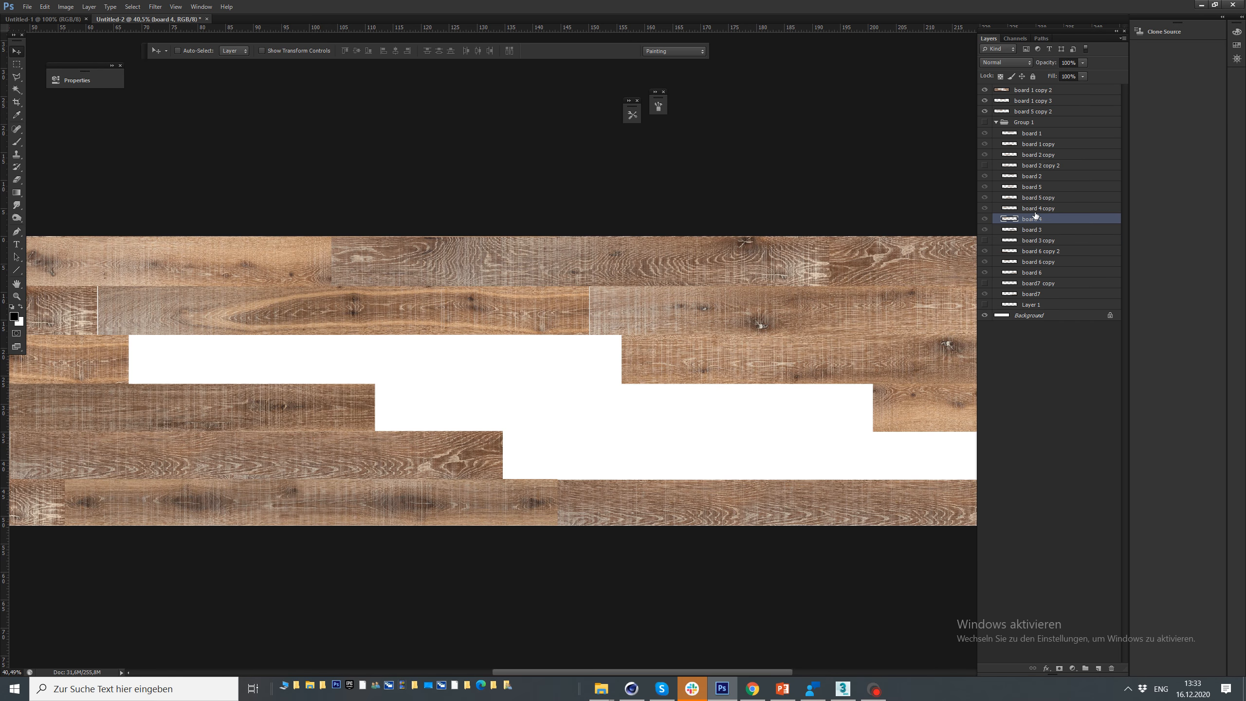
{"action": "left_click", "coordinate": [1032, 133]}
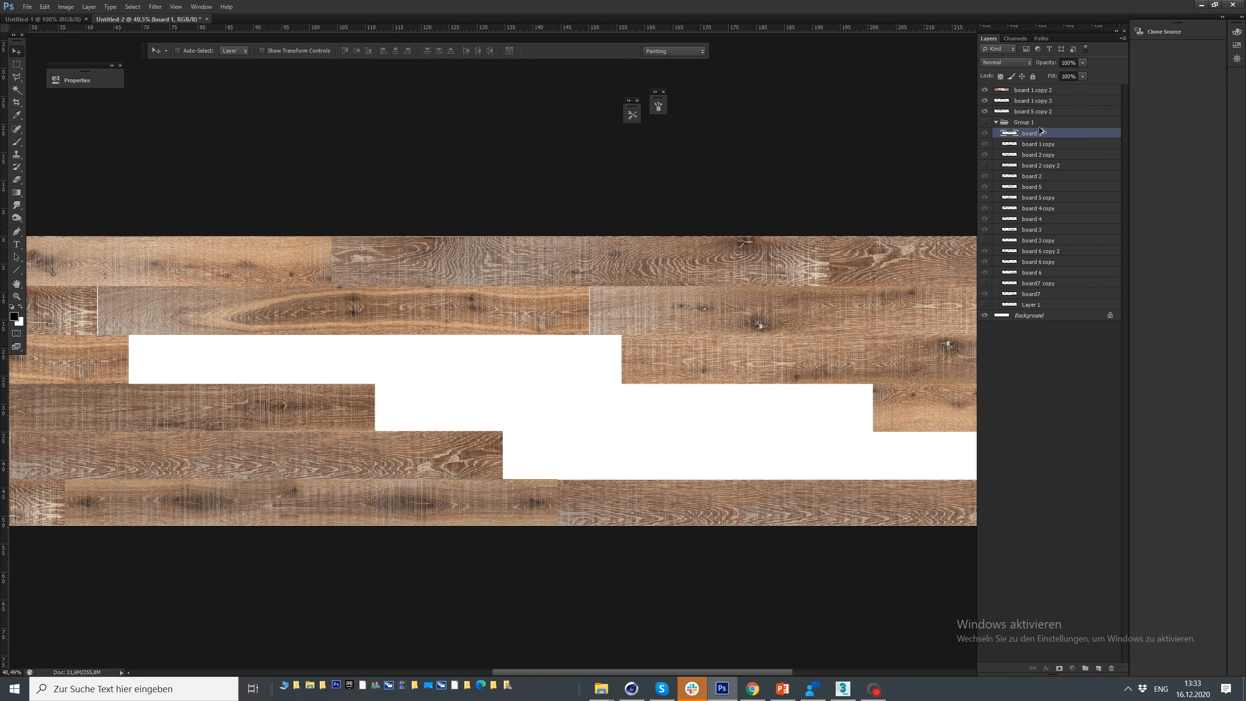
{"action": "key", "text": "ctrl+j"}
Copy the light board 2 copy out of Group 1 and fit it into the third row's gap
{"action": "left_click_drag", "start_coordinate": [1034, 169], "coordinate": [1032, 118]}
{"action": "left_click_drag", "start_coordinate": [554, 413], "coordinate": [584, 377]}
{"action": "key", "text": "ctrl+t"}
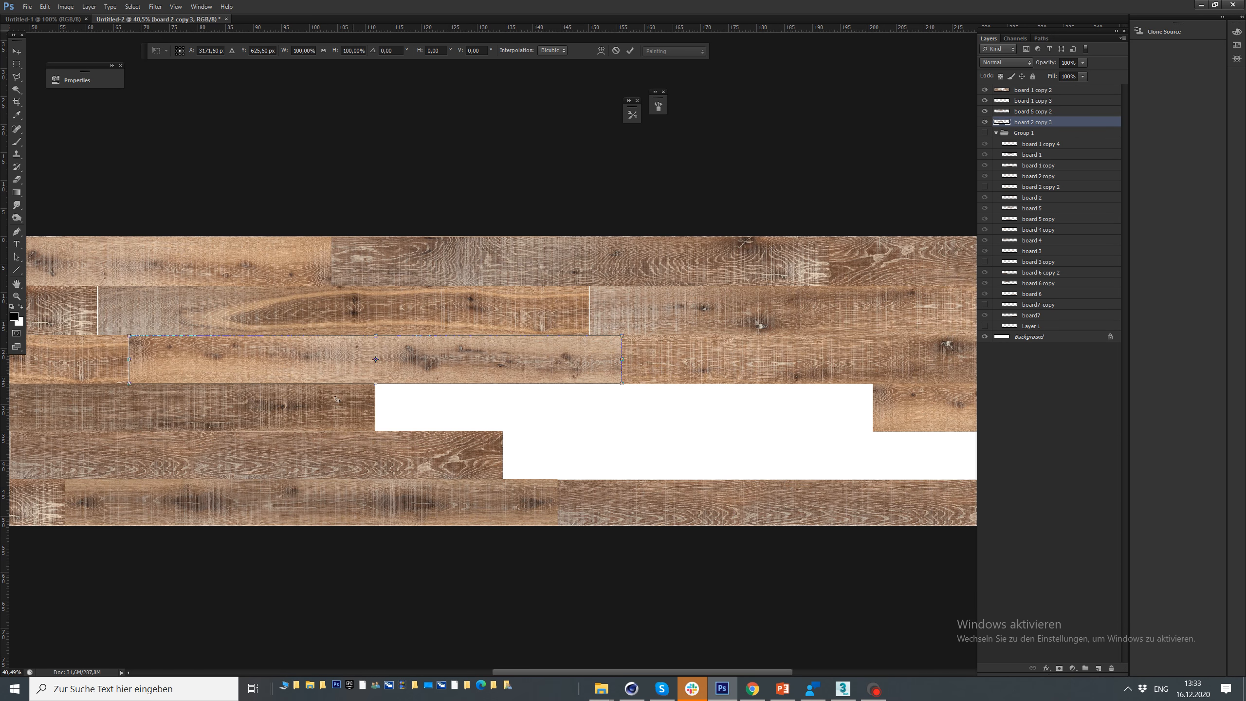
{"action": "key", "text": "Return"}
Stretch board 2 copy 3 downward to 100.82% height so it meets the fourth row
{"action": "scroll", "coordinate": [206, 366], "scroll_direction": "up", "scroll_amount": 5}
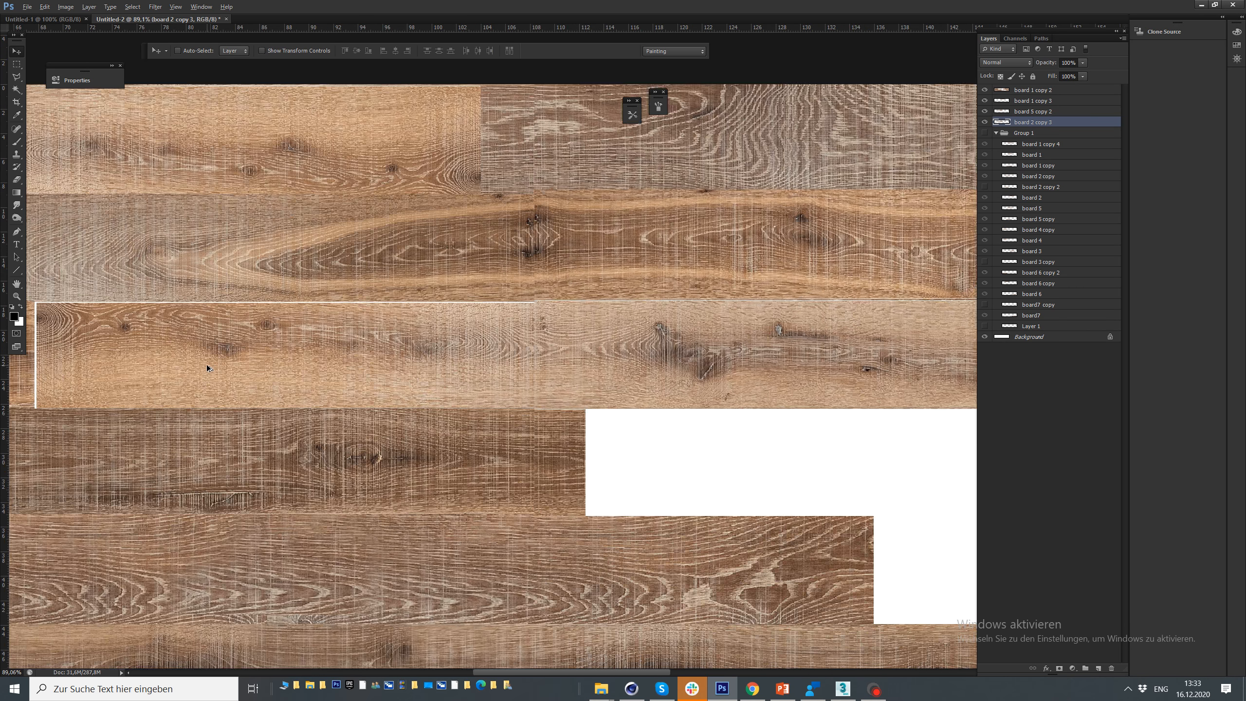
{"action": "scroll", "coordinate": [206, 368], "scroll_direction": "down", "scroll_amount": 2}
{"action": "key", "text": "ctrl+t"}
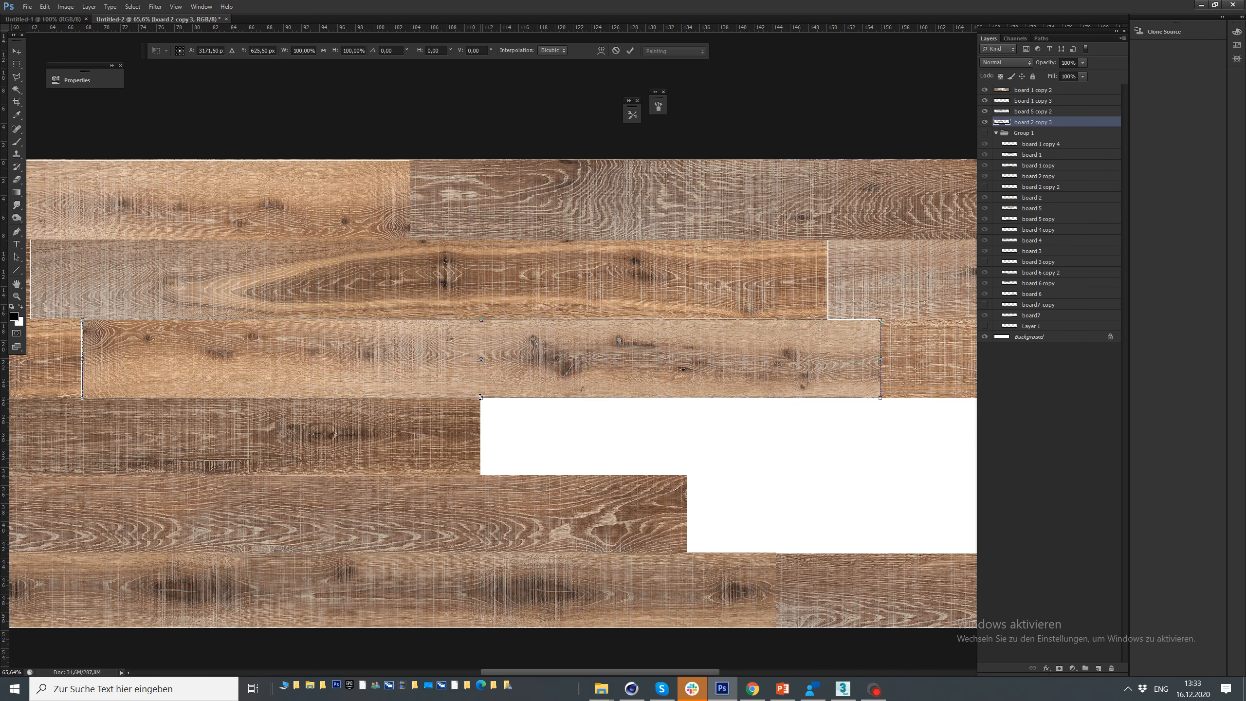
{"action": "left_click_drag", "start_coordinate": [481, 396], "coordinate": [482, 397]}
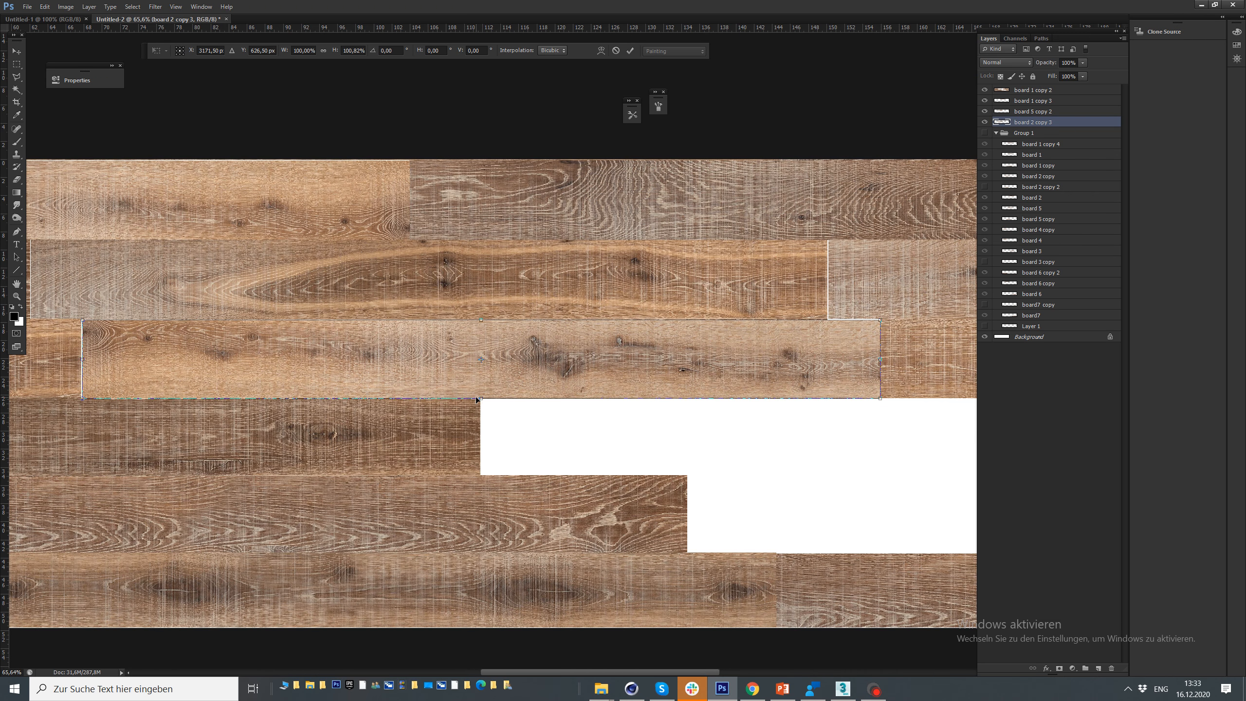
{"action": "key", "text": "Return"}
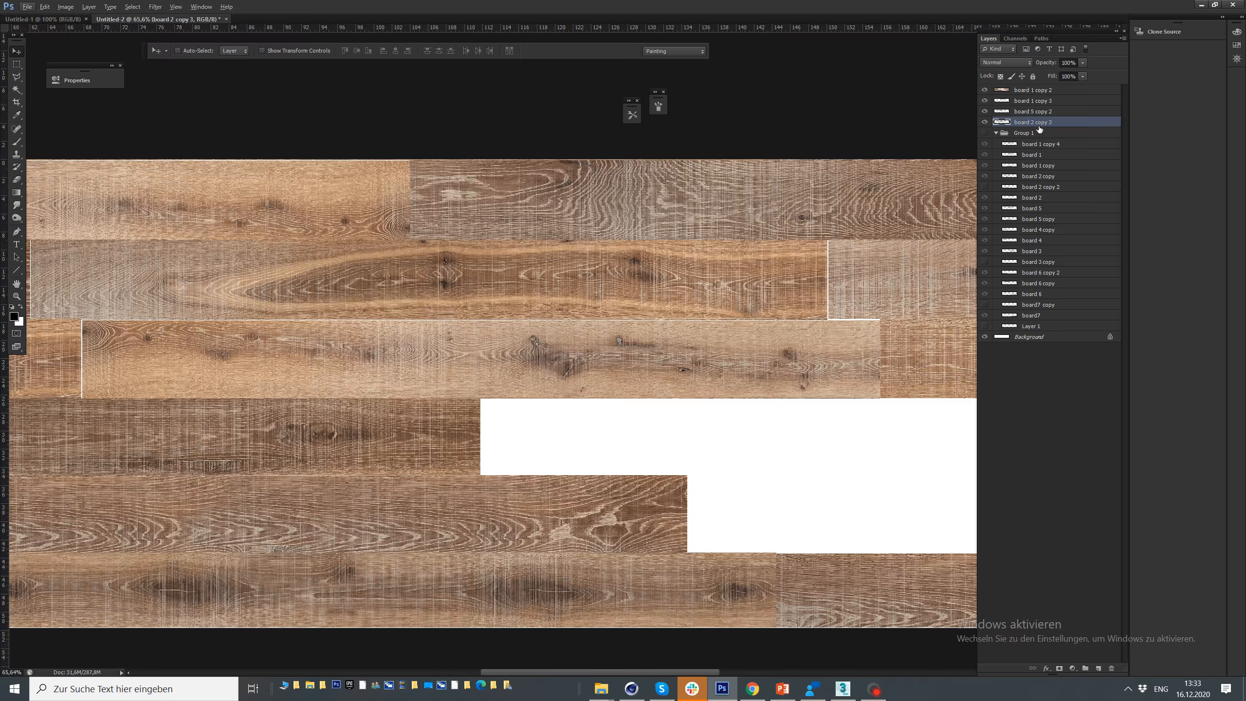
Bring board 2 copy 3 to the front of the layer stack and extend its upper edge to close the gap below the second row
{"action": "left_click_drag", "start_coordinate": [1039, 123], "coordinate": [1040, 90]}
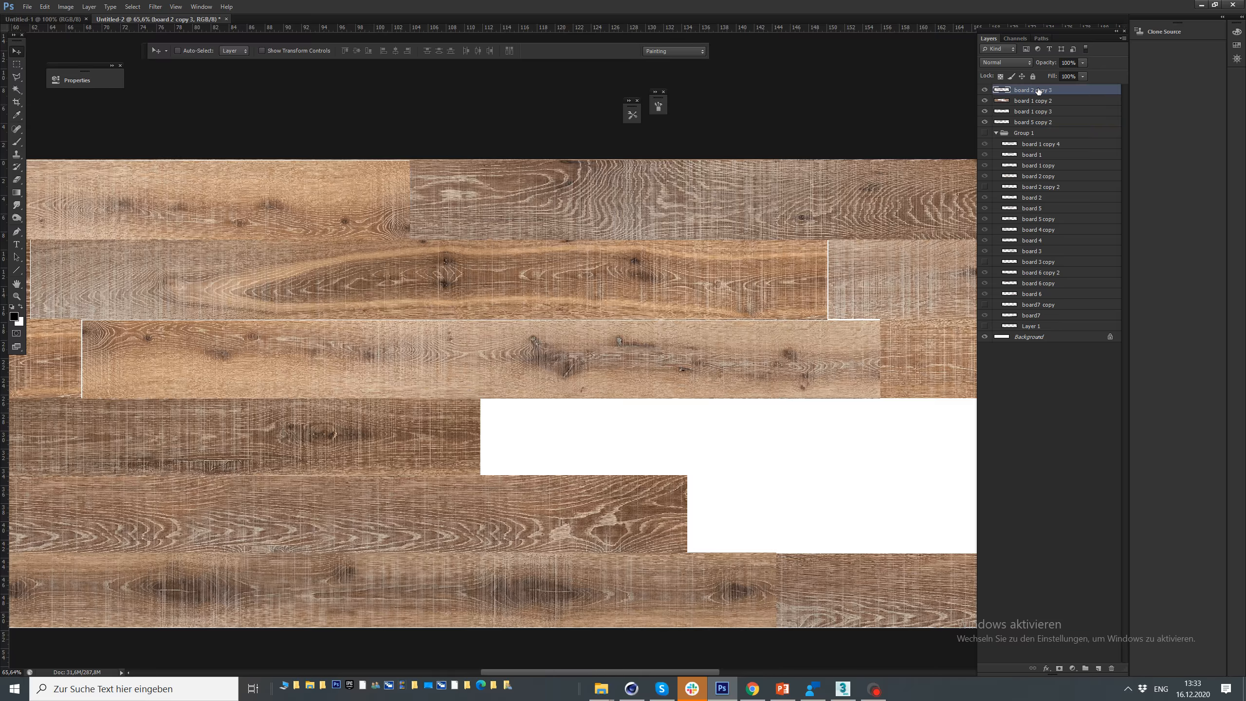
{"action": "key", "text": "ctrl+t"}
{"action": "left_click_drag", "start_coordinate": [481, 319], "coordinate": [483, 320]}
{"action": "key", "text": "Return"}
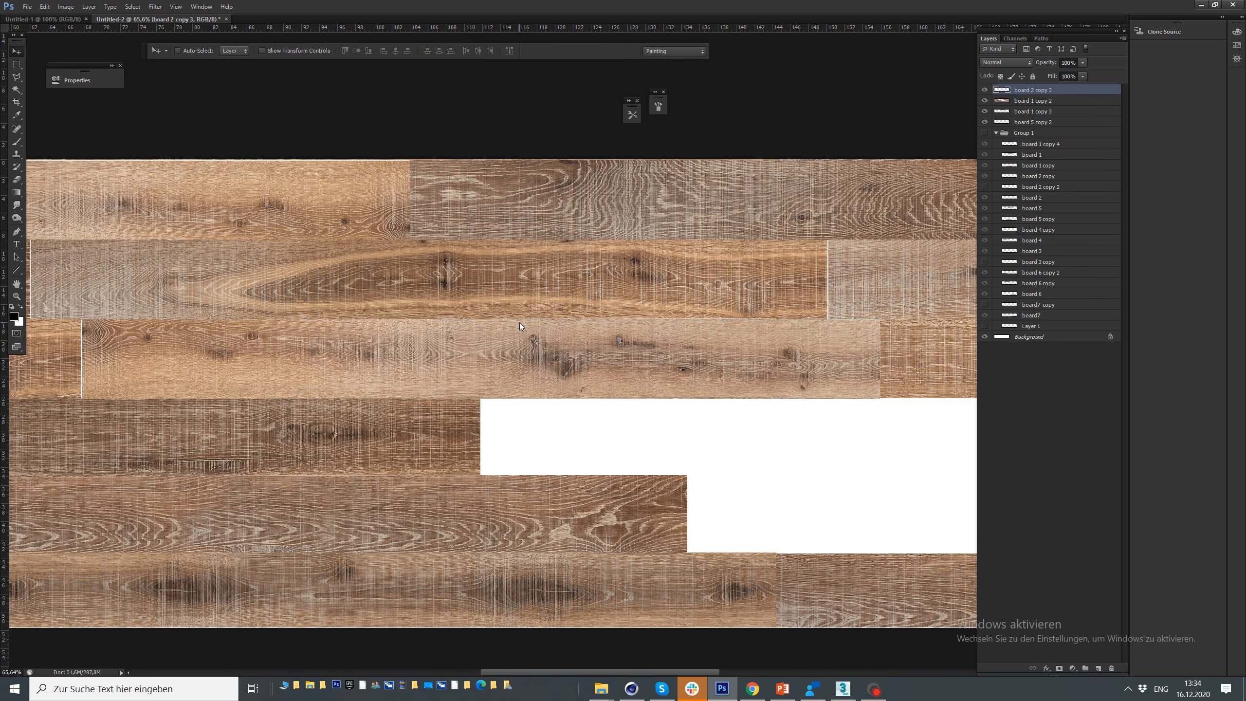
Widen board 2 copy 3 to 100.24% to close the thin gap at its left end
{"action": "left_click_drag", "start_coordinate": [82, 359], "coordinate": [80, 359]}
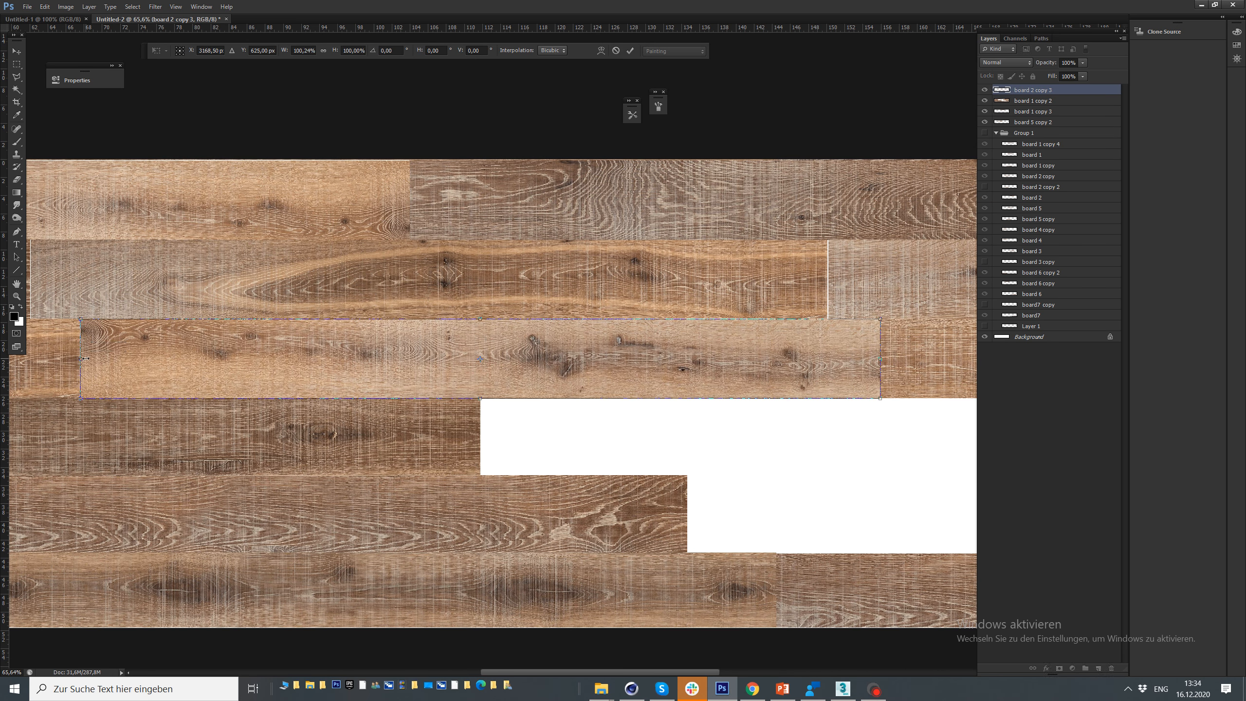
{"action": "key", "text": "Return"}
{"action": "scroll", "coordinate": [86, 359], "scroll_direction": "down", "scroll_amount": 3}
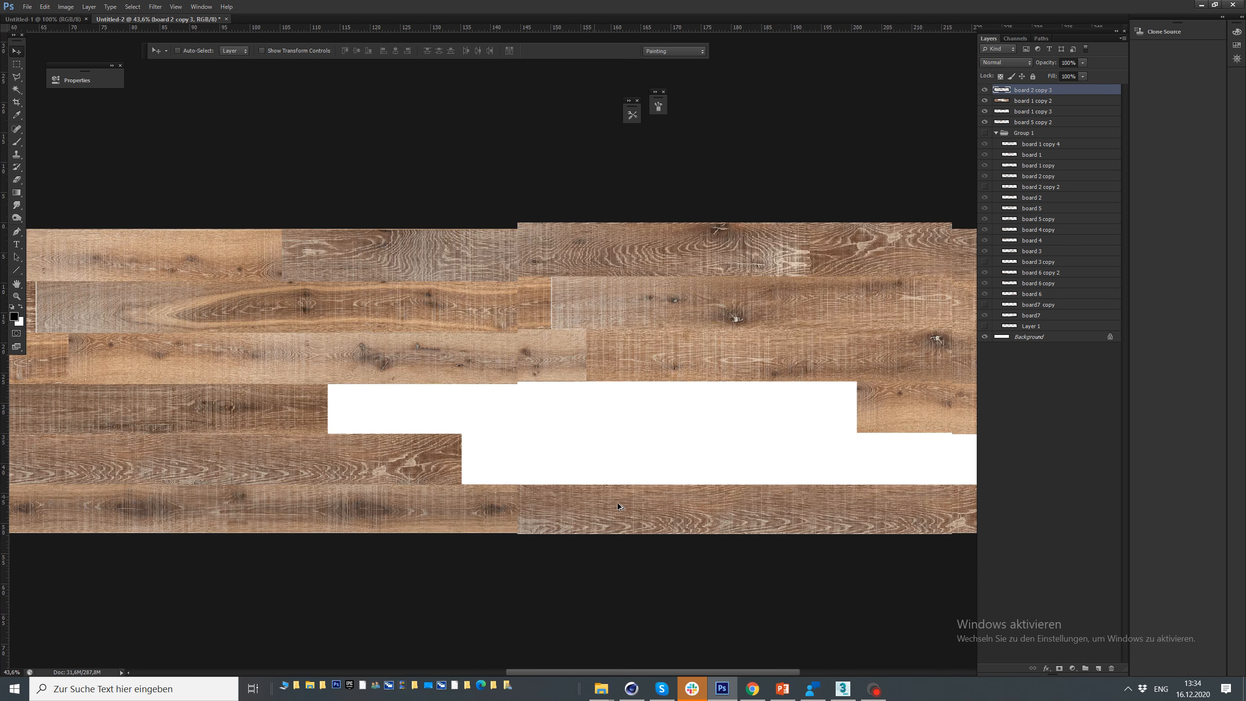
Copy board 3 out of Group 1, try it rotated 180° in the fourth row's gap and hide the new layer
{"action": "scroll", "coordinate": [570, 362], "scroll_direction": "down", "scroll_amount": 1}
{"action": "left_click", "coordinate": [1064, 241]}
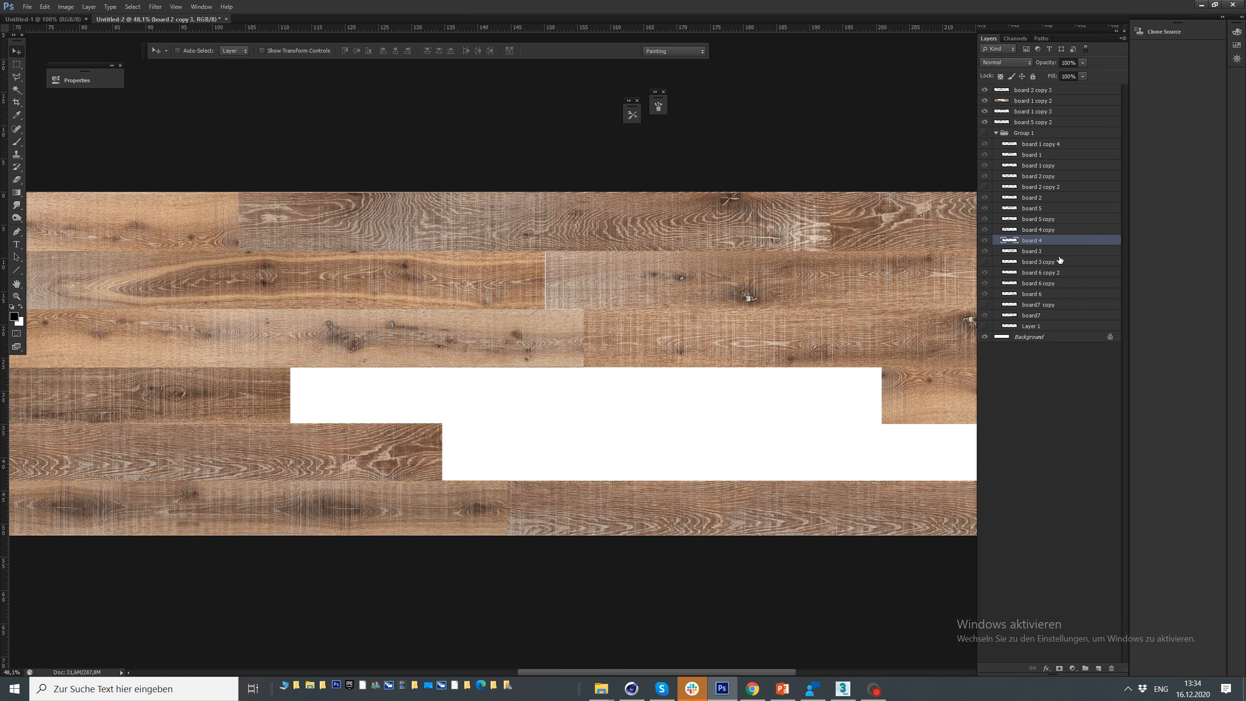
{"action": "left_click_drag", "start_coordinate": [1043, 251], "coordinate": [1052, 133]}
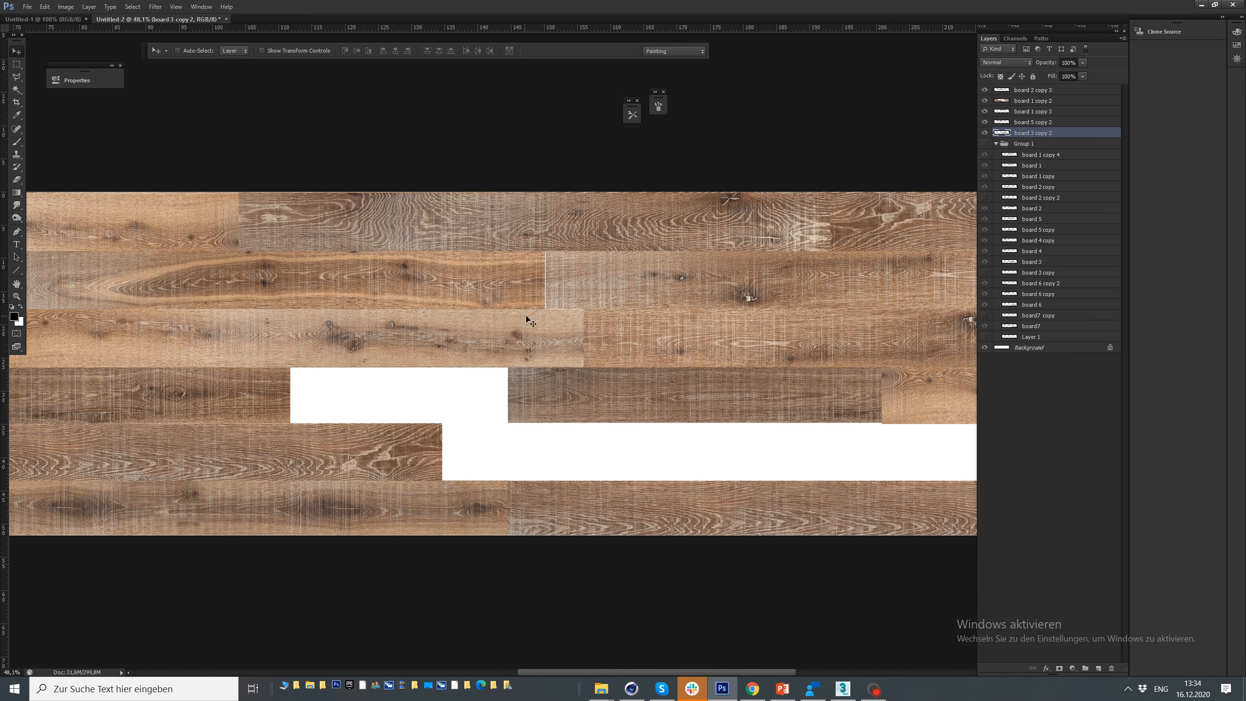
{"action": "left_click_drag", "start_coordinate": [650, 429], "coordinate": [427, 424]}
{"action": "key", "text": "ctrl+t"}
{"action": "left_click_drag", "start_coordinate": [866, 295], "coordinate": [395, 451]}
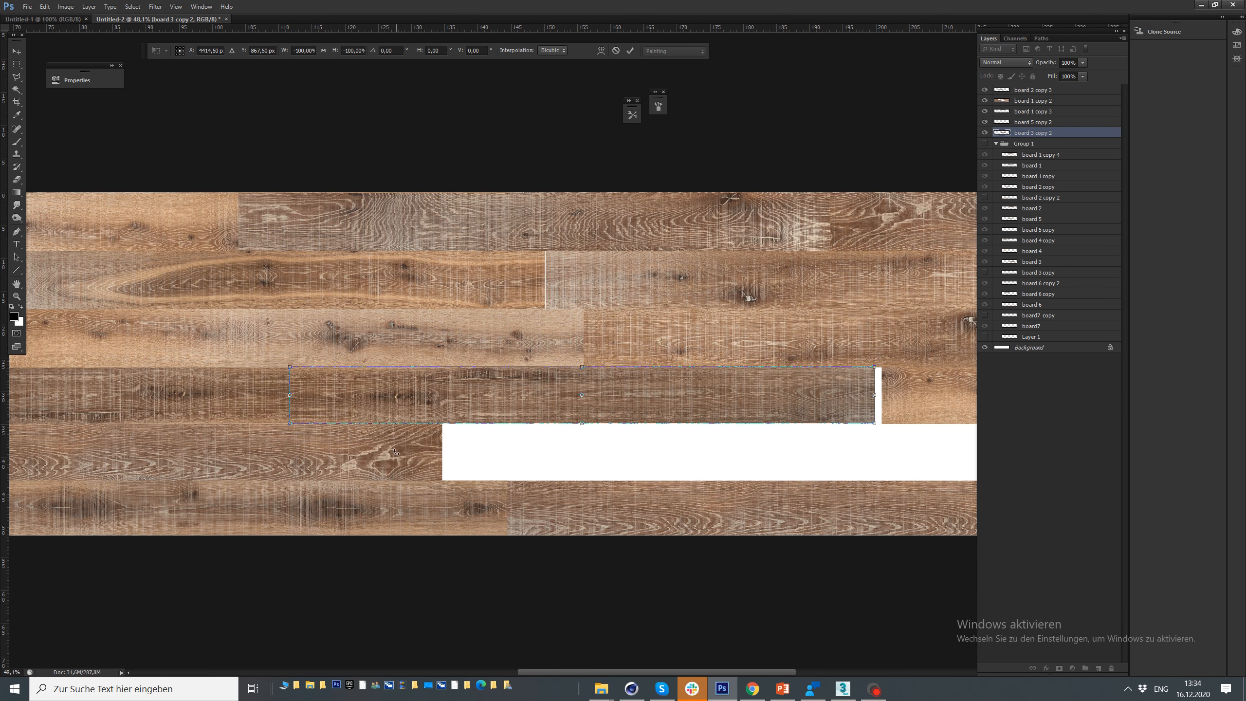
{"action": "scroll", "coordinate": [396, 451], "scroll_direction": "down", "scroll_amount": 2}
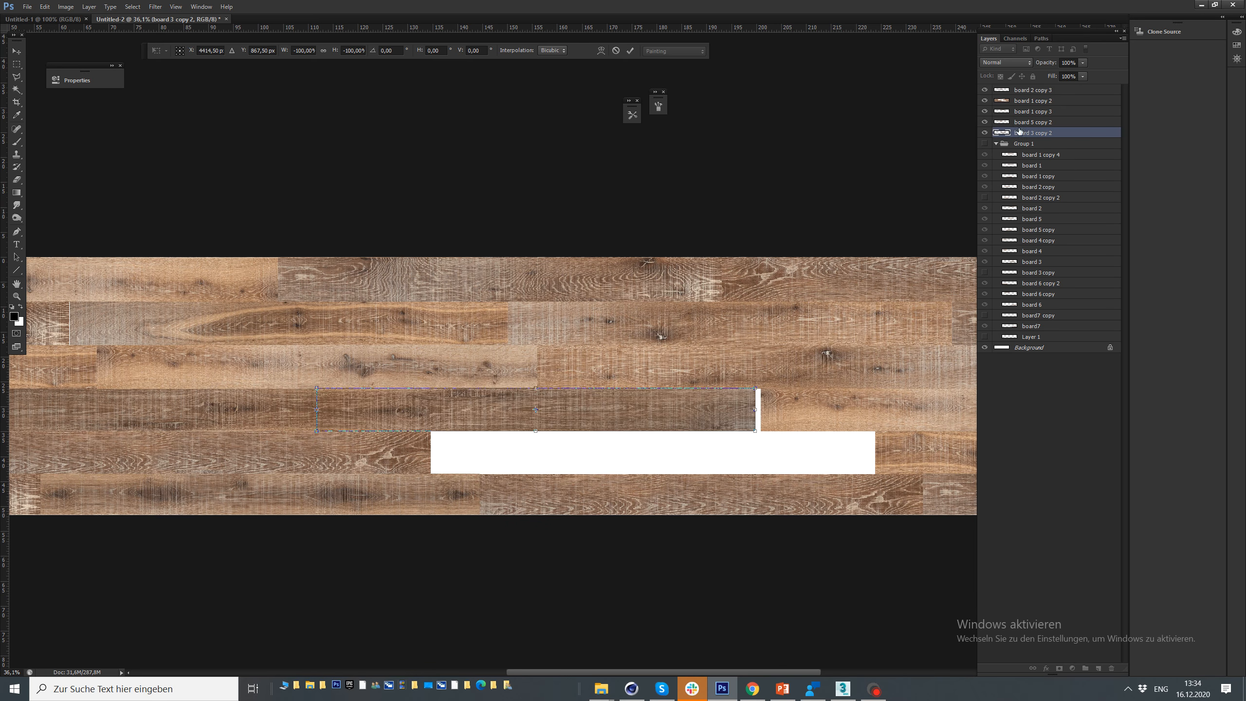
{"action": "key", "text": "Return"}
{"action": "left_click", "coordinate": [985, 132]}
Copy the board7 copy layer out of Group 1, show it in front of the other boards and try to transform it
{"action": "left_click", "coordinate": [1040, 261]}
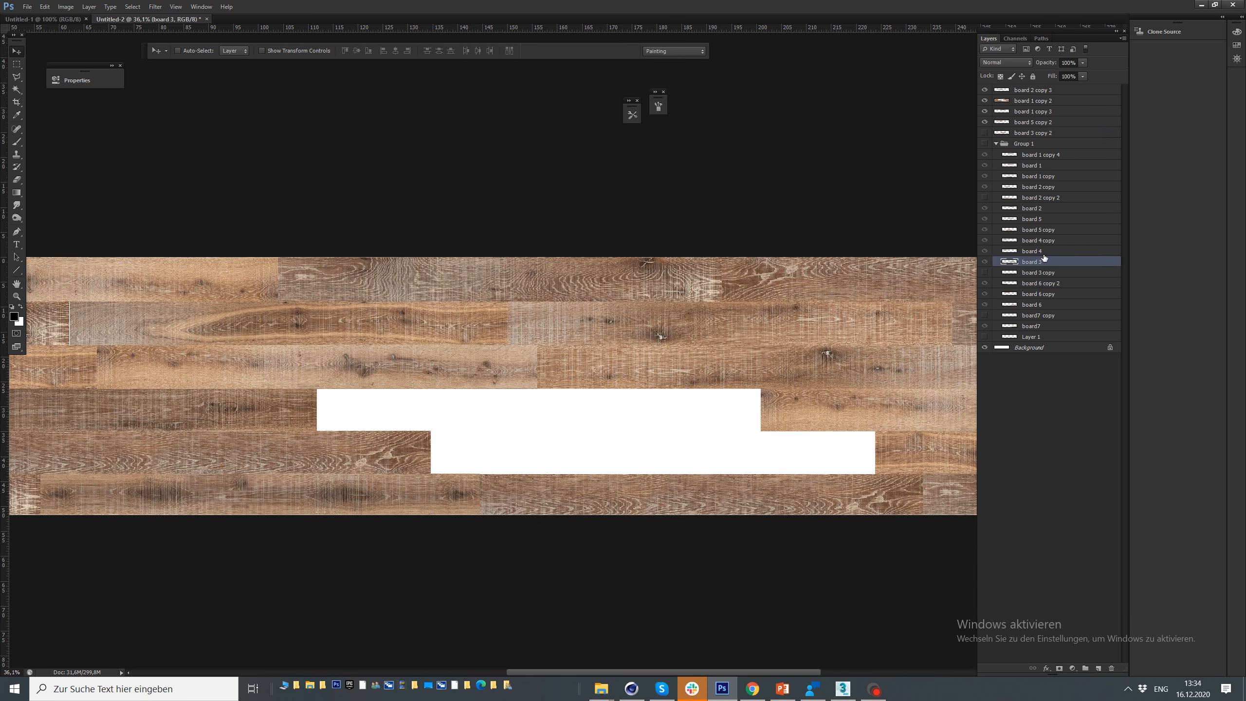
{"action": "left_click", "coordinate": [1054, 285]}
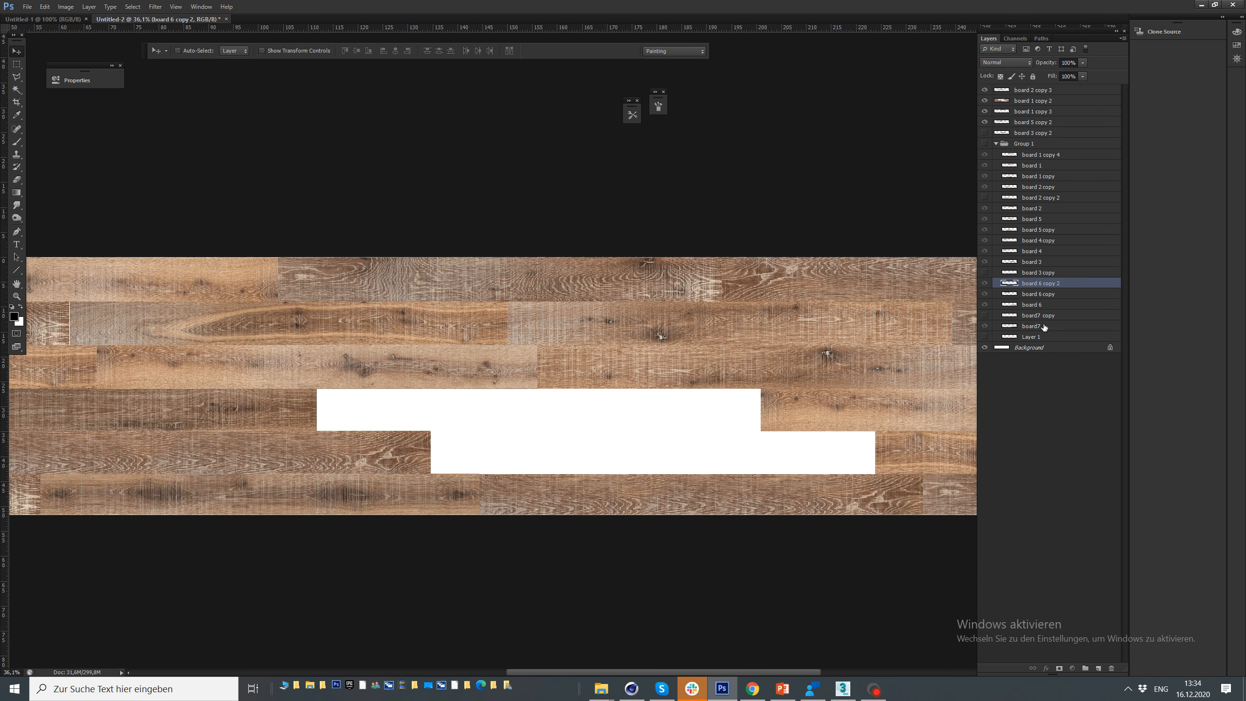
{"action": "left_click_drag", "start_coordinate": [1042, 316], "coordinate": [1040, 142]}
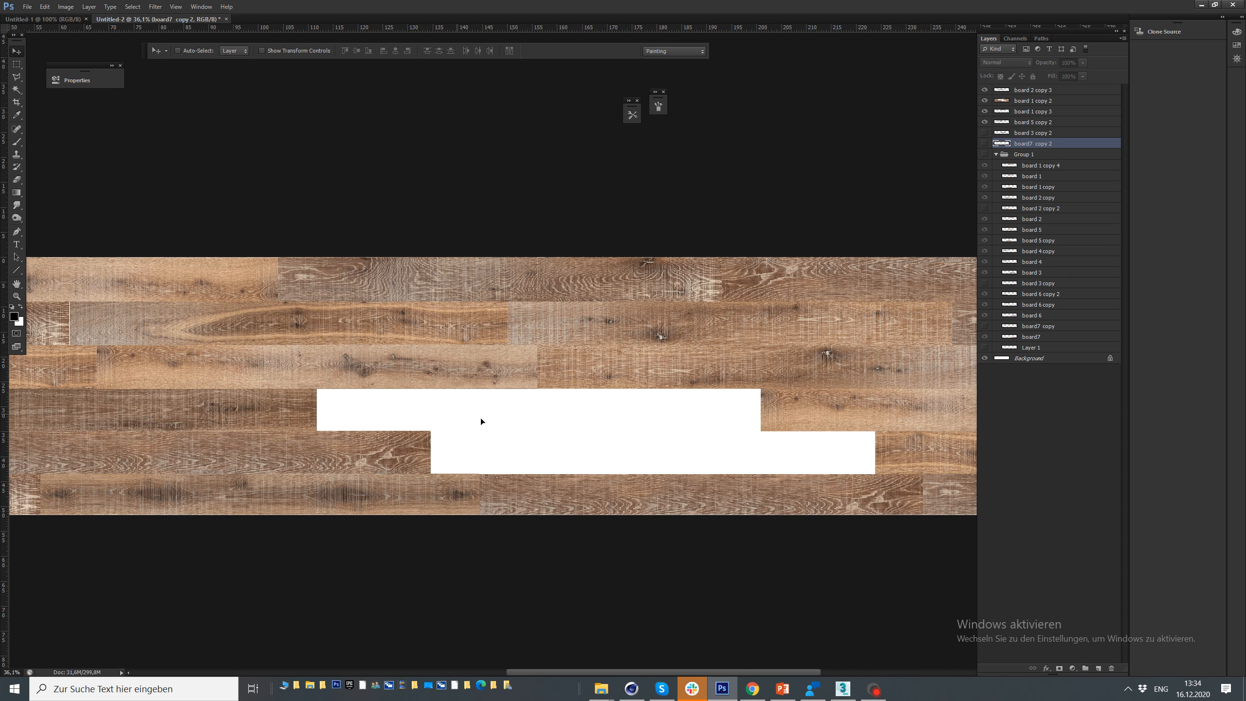
{"action": "scroll", "coordinate": [461, 407], "scroll_direction": "down", "scroll_amount": 3}
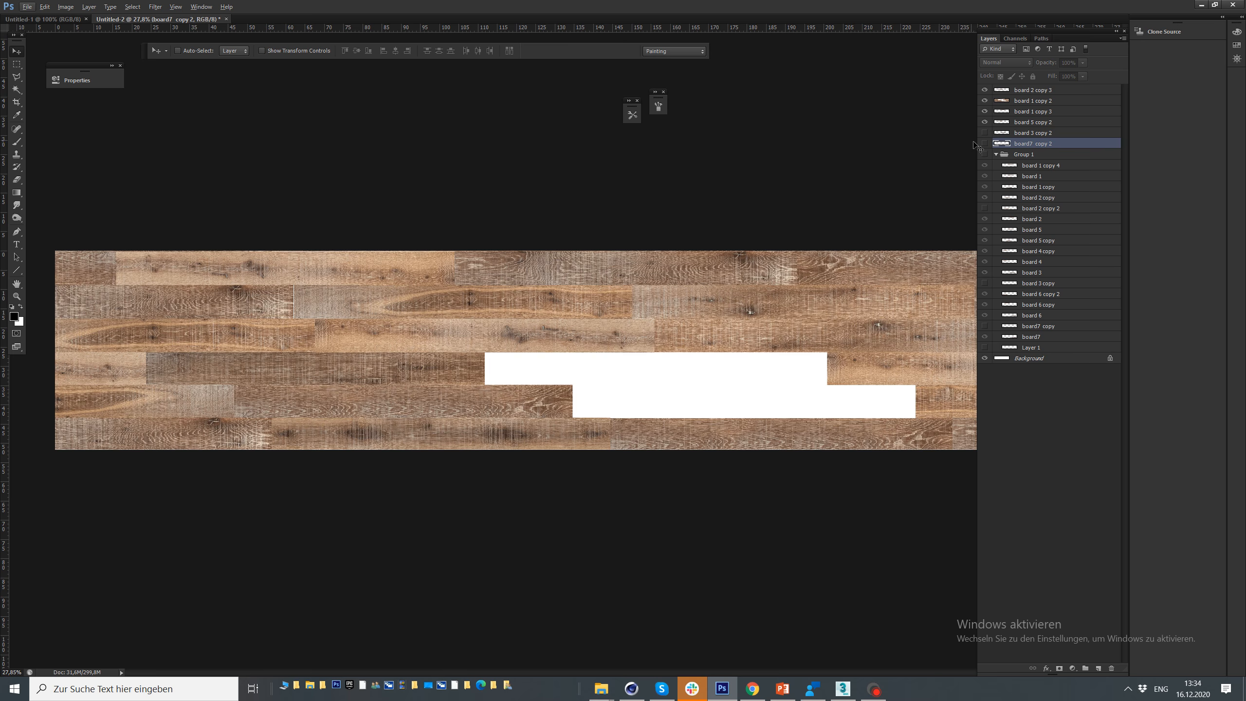
{"action": "left_click", "coordinate": [984, 144]}
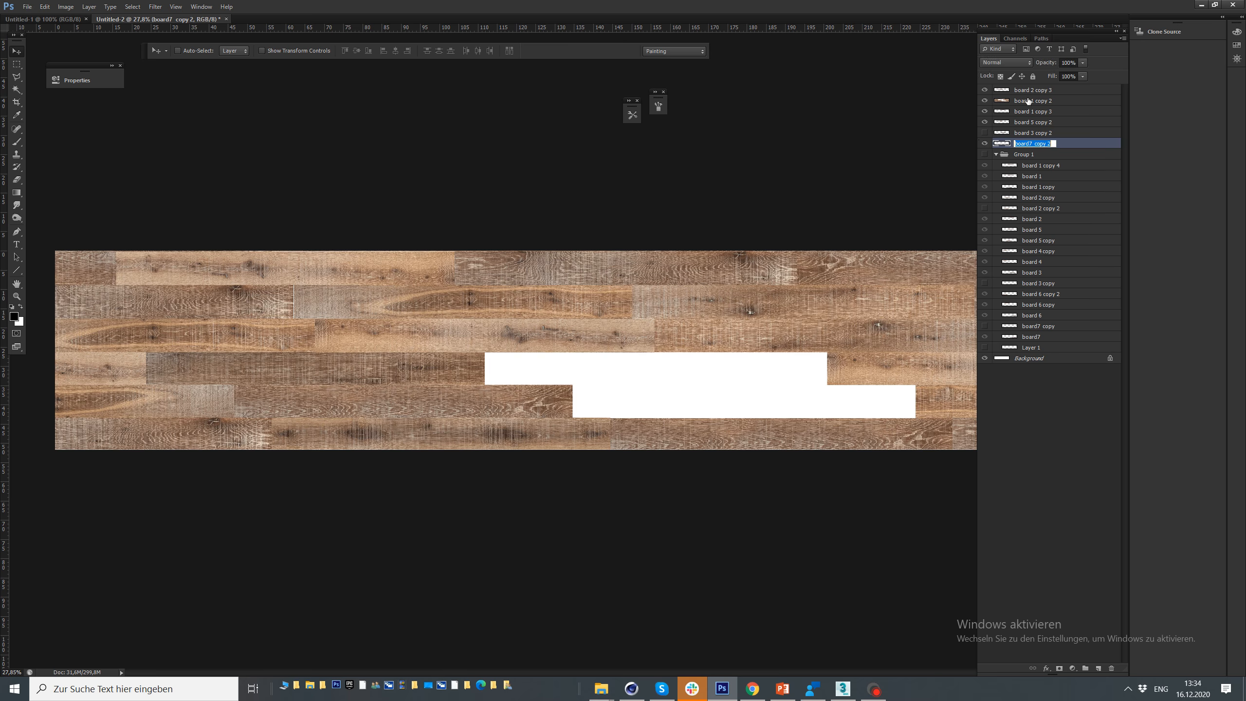
{"action": "left_click_drag", "start_coordinate": [1057, 141], "coordinate": [1045, 86]}
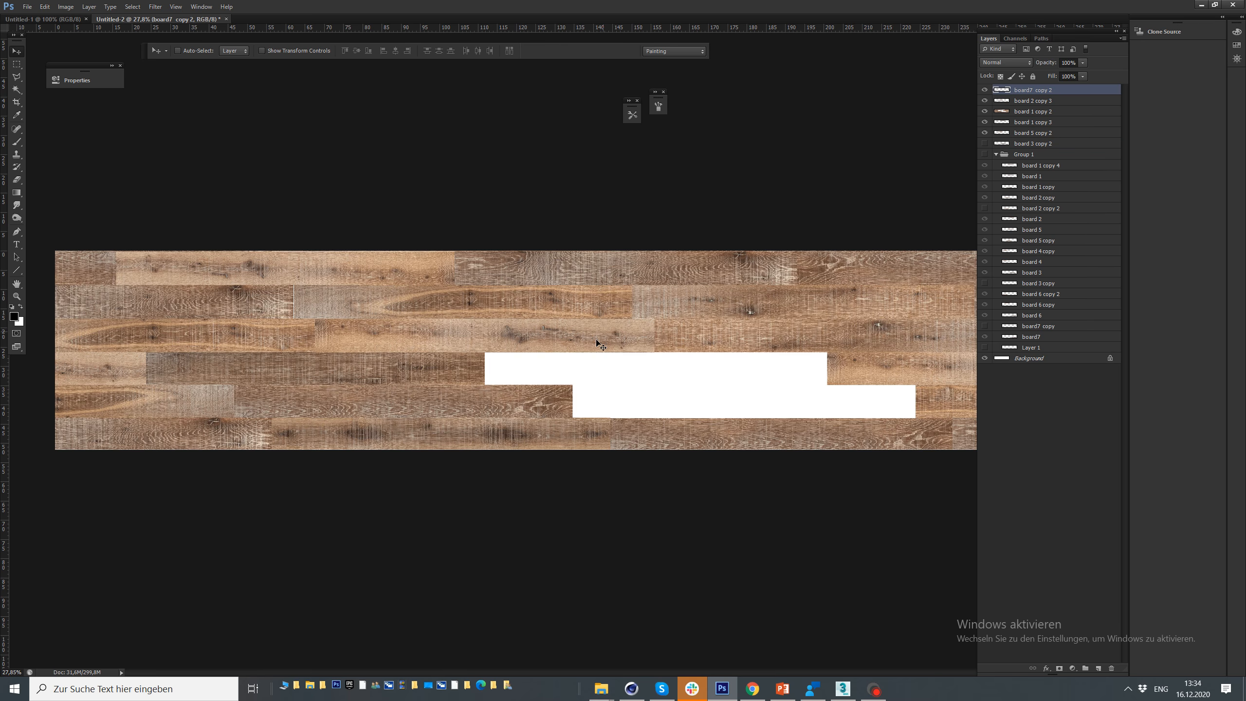
{"action": "scroll", "coordinate": [375, 330], "scroll_direction": "down", "scroll_amount": 2}
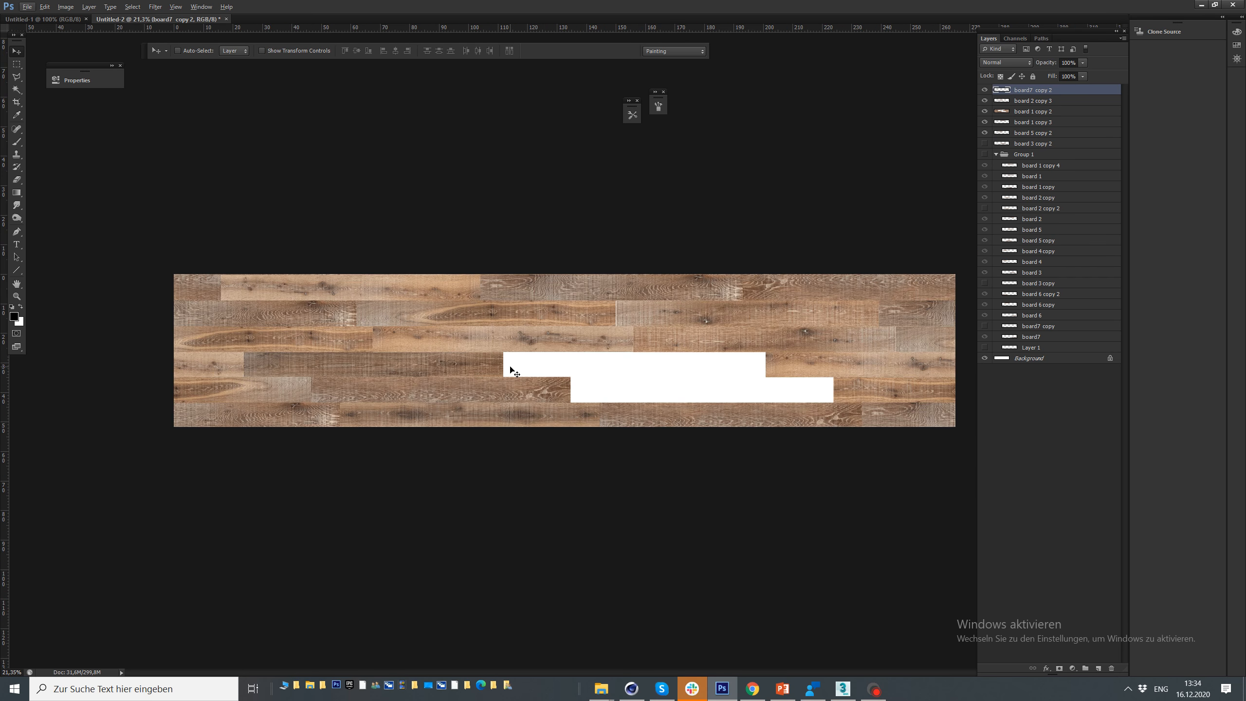
{"action": "key", "text": "ctrl+t"}
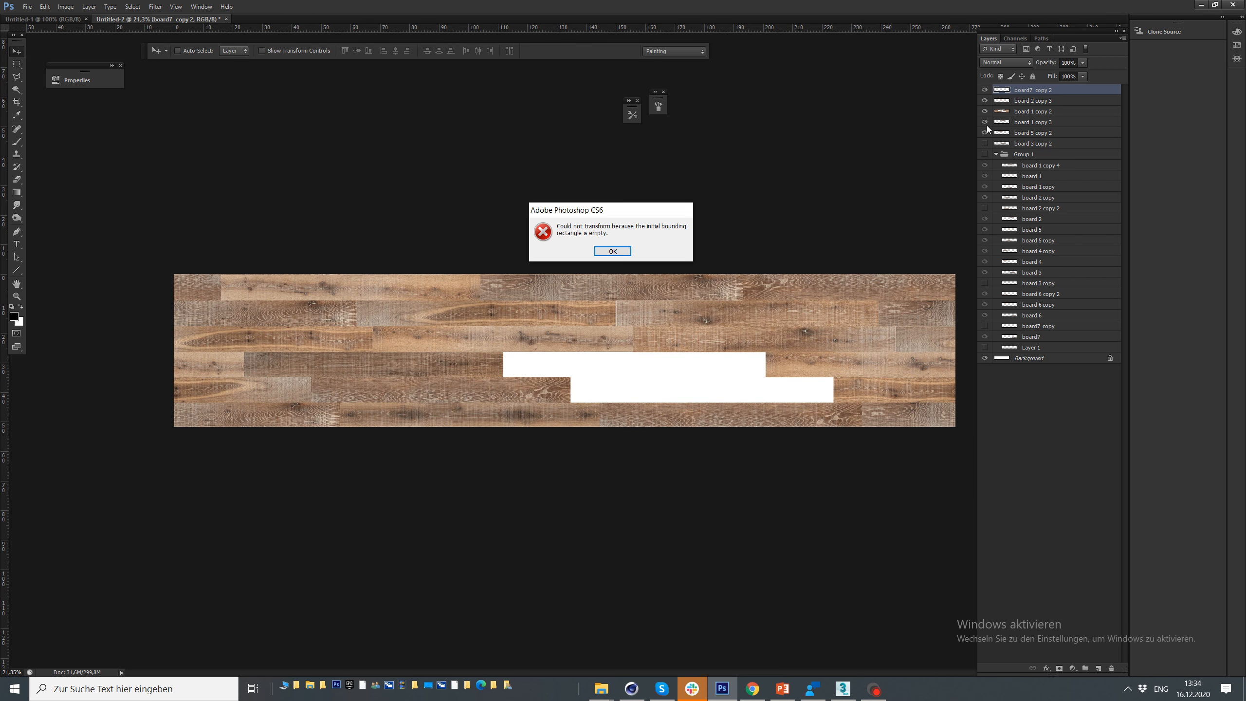
{"action": "key", "text": "Return"}
Copy board7 out of Group 1 and place the new board in the fourth row's gap against the left neighbouring board
{"action": "left_click", "coordinate": [1036, 337]}
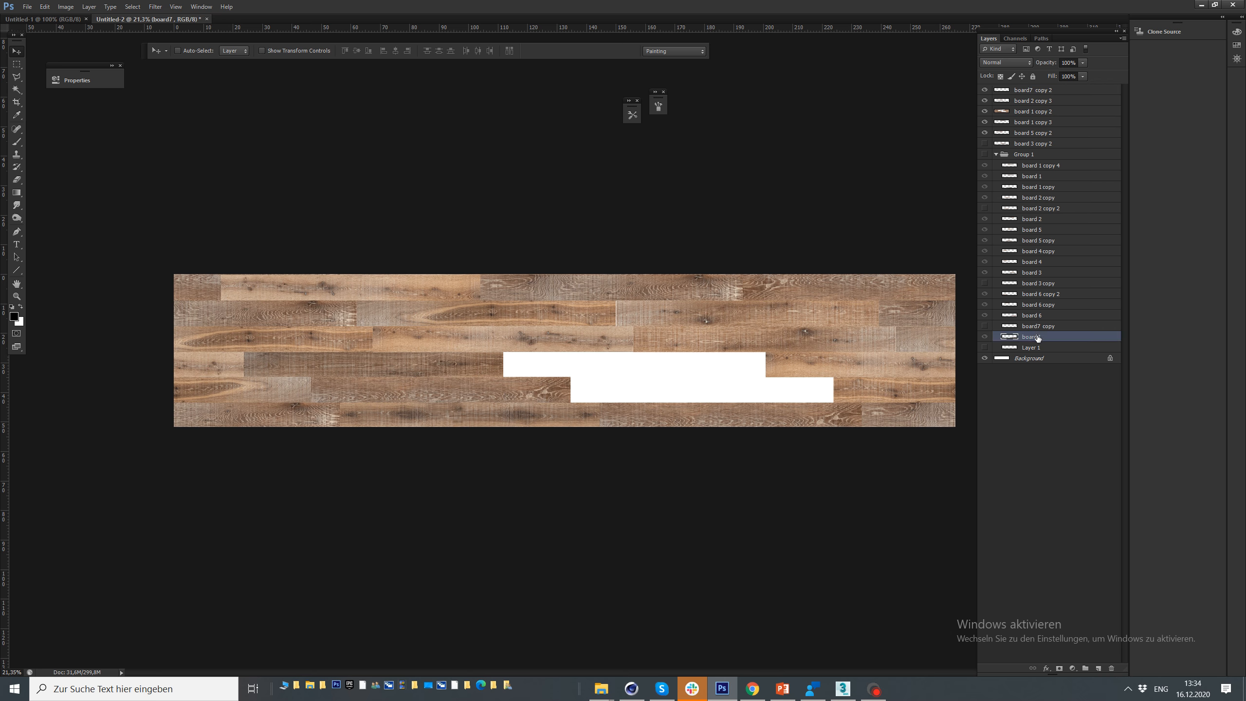
{"action": "left_click_drag", "start_coordinate": [1038, 325], "coordinate": [1023, 150]}
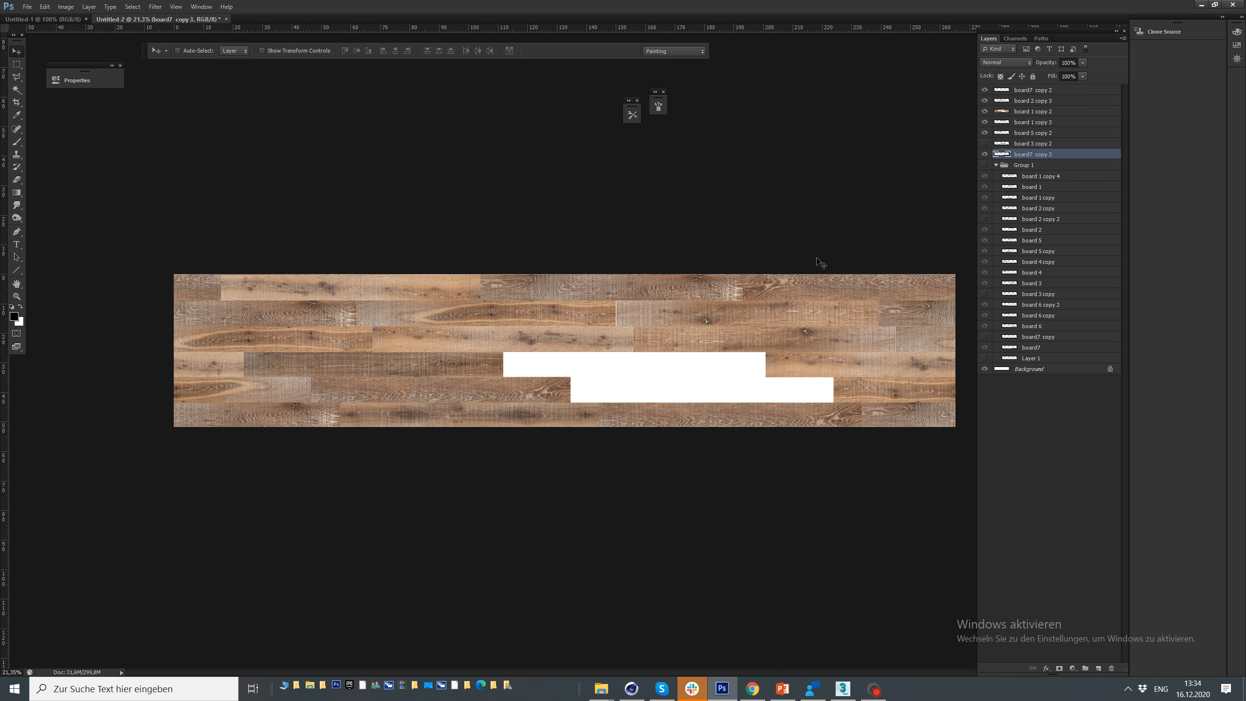
{"action": "left_click_drag", "start_coordinate": [676, 375], "coordinate": [510, 369]}
{"action": "scroll", "coordinate": [547, 367], "scroll_direction": "up", "scroll_amount": 5}
{"action": "scroll", "coordinate": [437, 388], "scroll_direction": "down", "scroll_amount": 3}
{"action": "scroll", "coordinate": [771, 378], "scroll_direction": "up", "scroll_amount": 5}
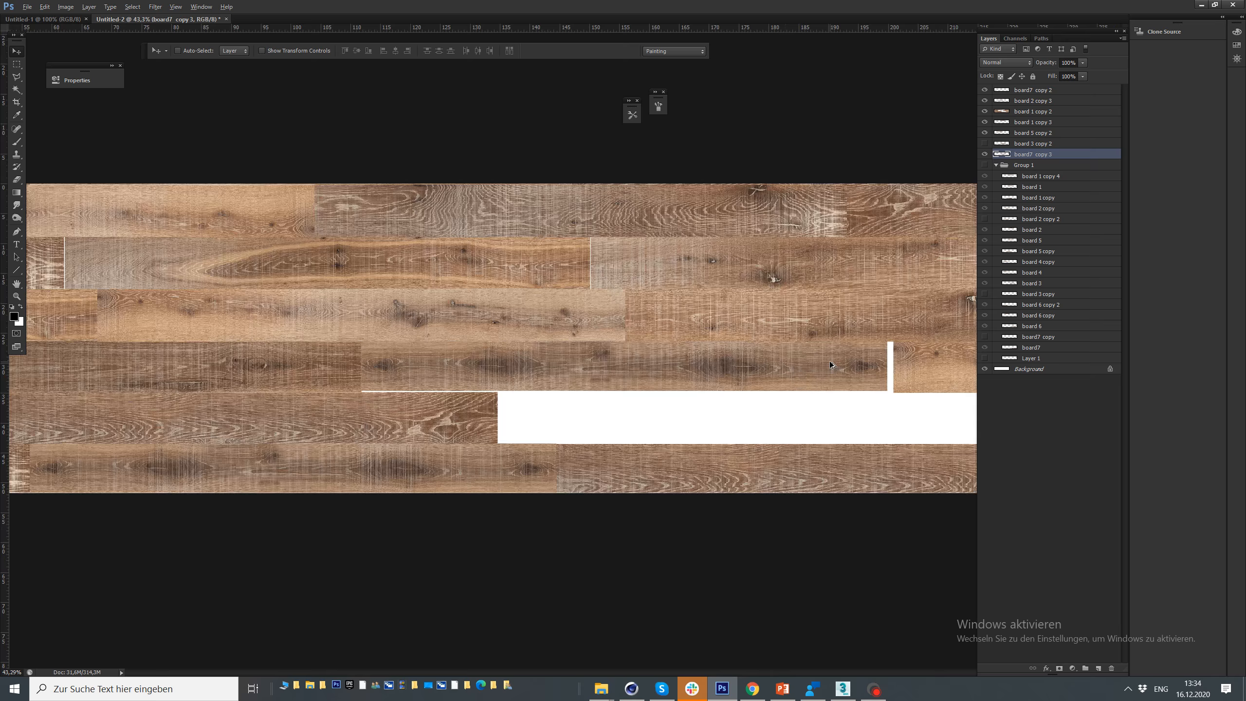
{"action": "left_click_drag", "start_coordinate": [794, 365], "coordinate": [794, 366]}
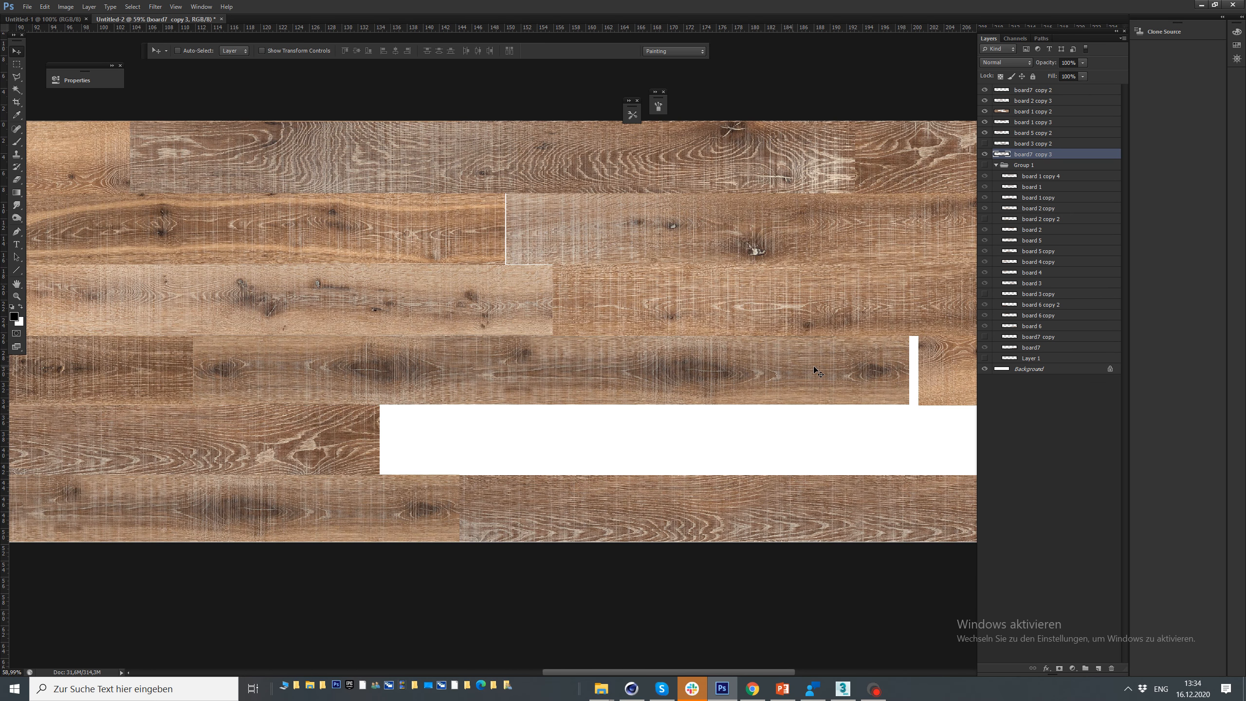
Stretch the new fourth-row board horizontally to close the gap at its right end
{"action": "key", "text": "ctrl+t"}
{"action": "left_click_drag", "start_coordinate": [916, 374], "coordinate": [926, 375]}
{"action": "key", "text": "Return"}
{"action": "scroll", "coordinate": [473, 381], "scroll_direction": "down", "scroll_amount": 3}
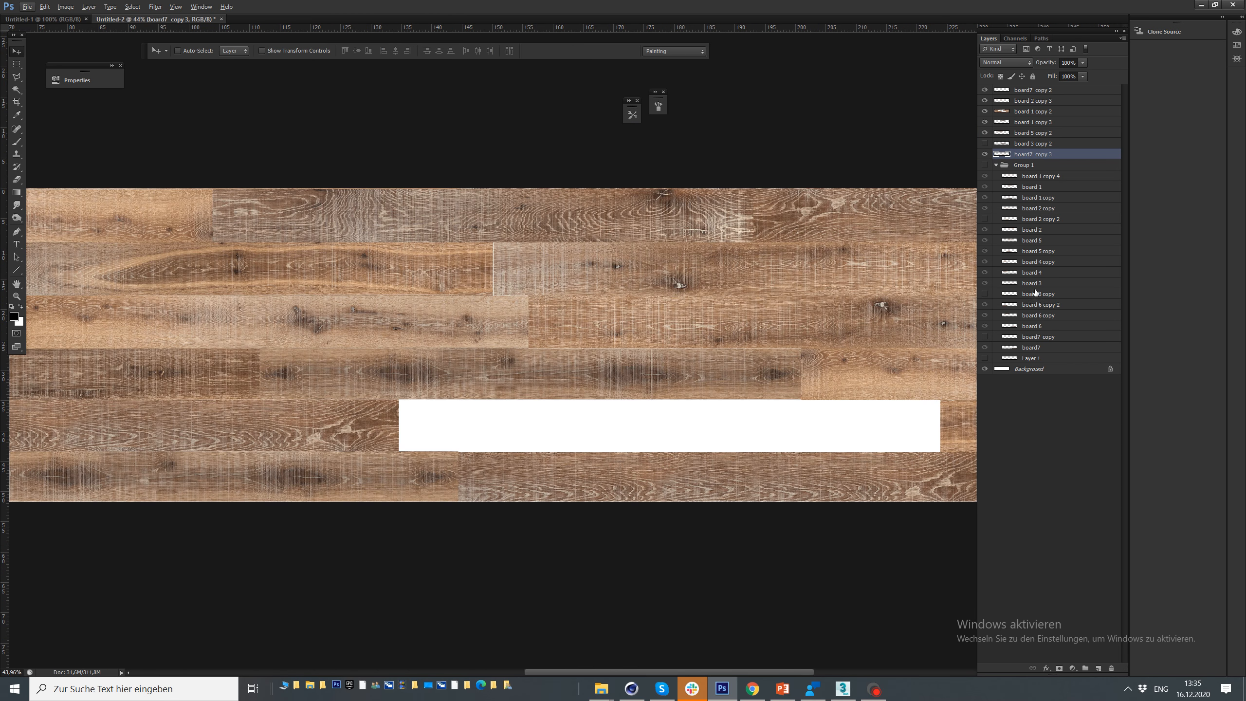
Copy the board 3 copy layer out of Group 1, try to move and transform it, and hide the new layer
{"action": "left_click", "coordinate": [1037, 293]}
{"action": "left_click_drag", "start_coordinate": [1040, 293], "coordinate": [1023, 160]}
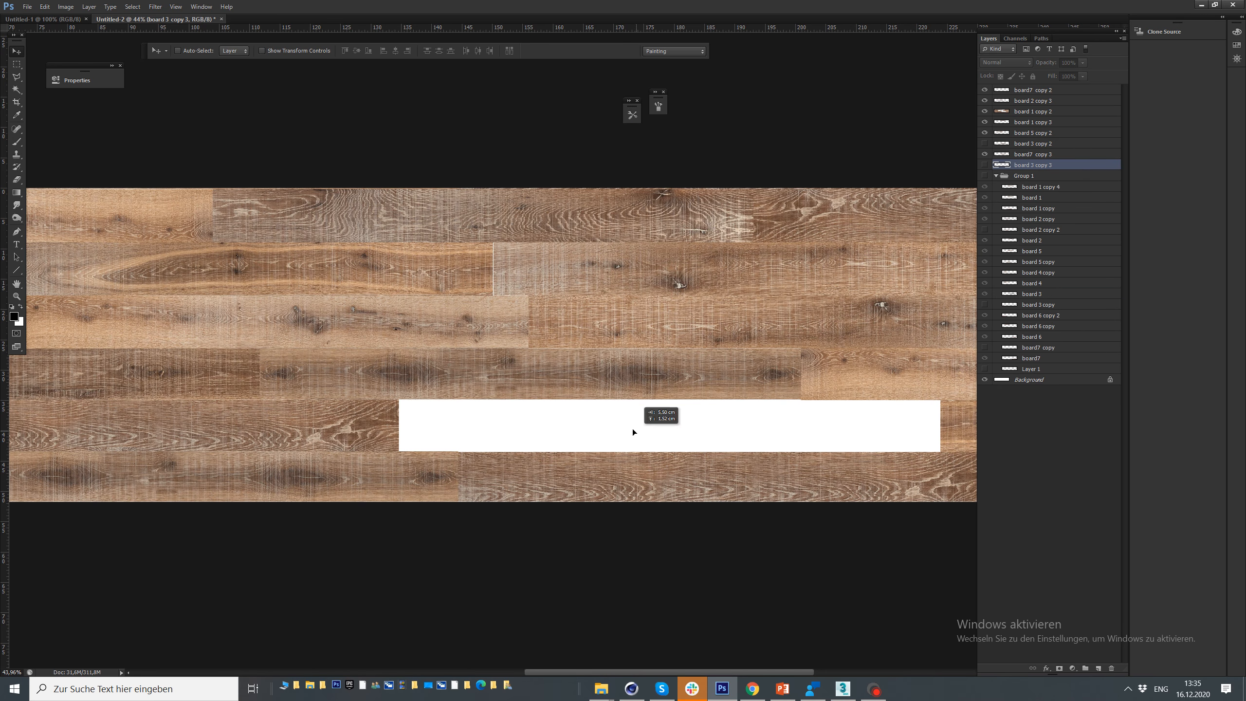
{"action": "scroll", "coordinate": [421, 368], "scroll_direction": "down", "scroll_amount": 2}
{"action": "left_click", "coordinate": [986, 165]}
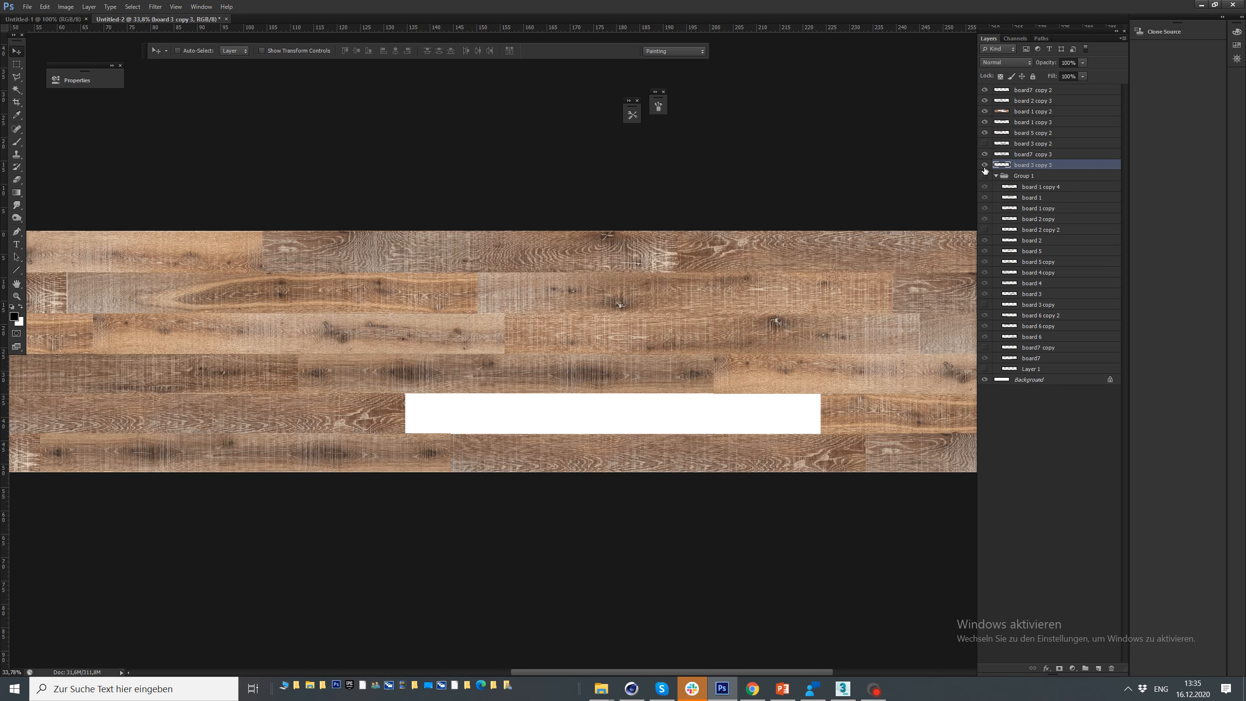
{"action": "left_click_drag", "start_coordinate": [706, 327], "coordinate": [694, 324]}
{"action": "key", "text": "ctrl+t"}
{"action": "key", "text": "Return"}
{"action": "left_click", "coordinate": [985, 166]}
Copy board 3 out of Group 1 onto its own layer, and collapse and hide the group
{"action": "left_click", "coordinate": [985, 294]}
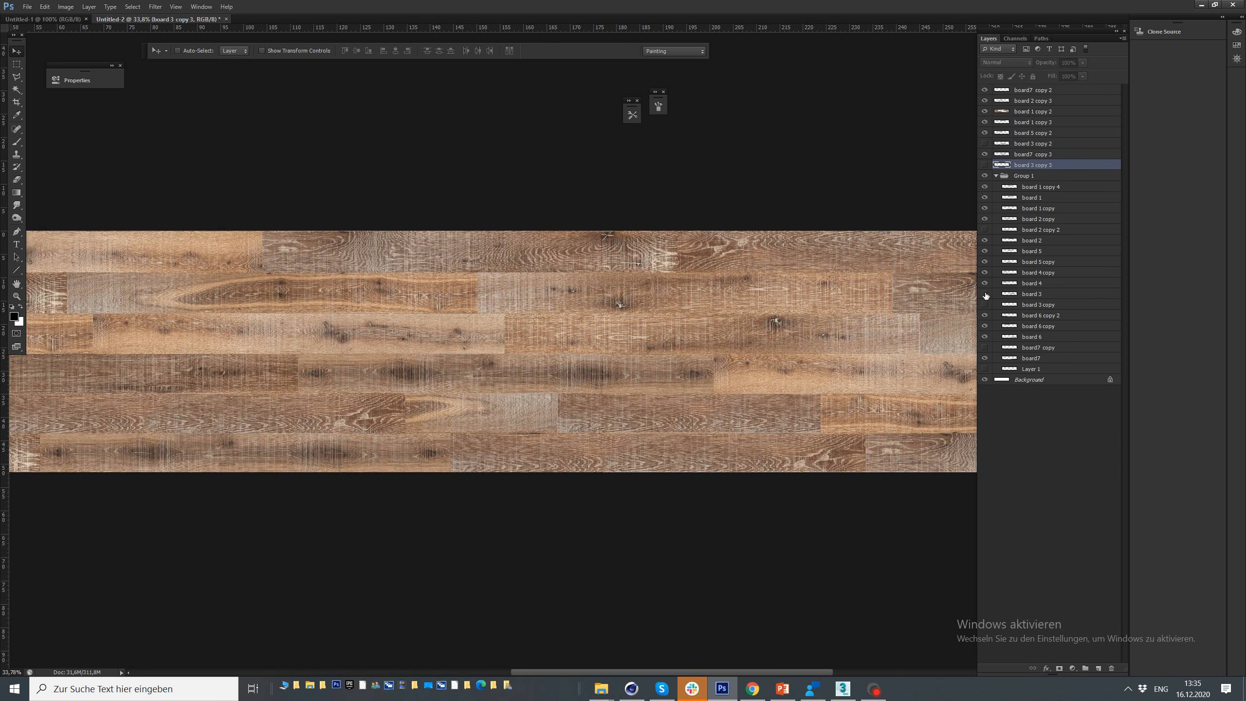
{"action": "left_click_drag", "start_coordinate": [1018, 296], "coordinate": [996, 178]}
{"action": "left_click", "coordinate": [996, 187]}
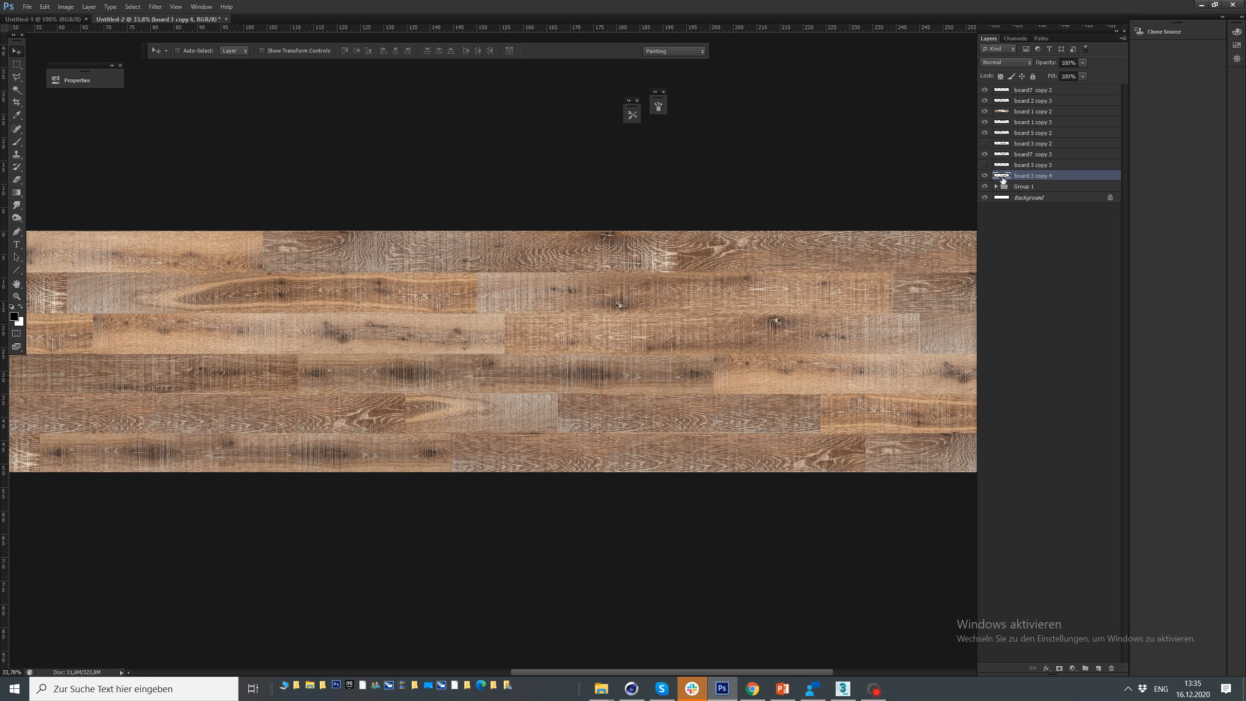
{"action": "left_click", "coordinate": [985, 186]}
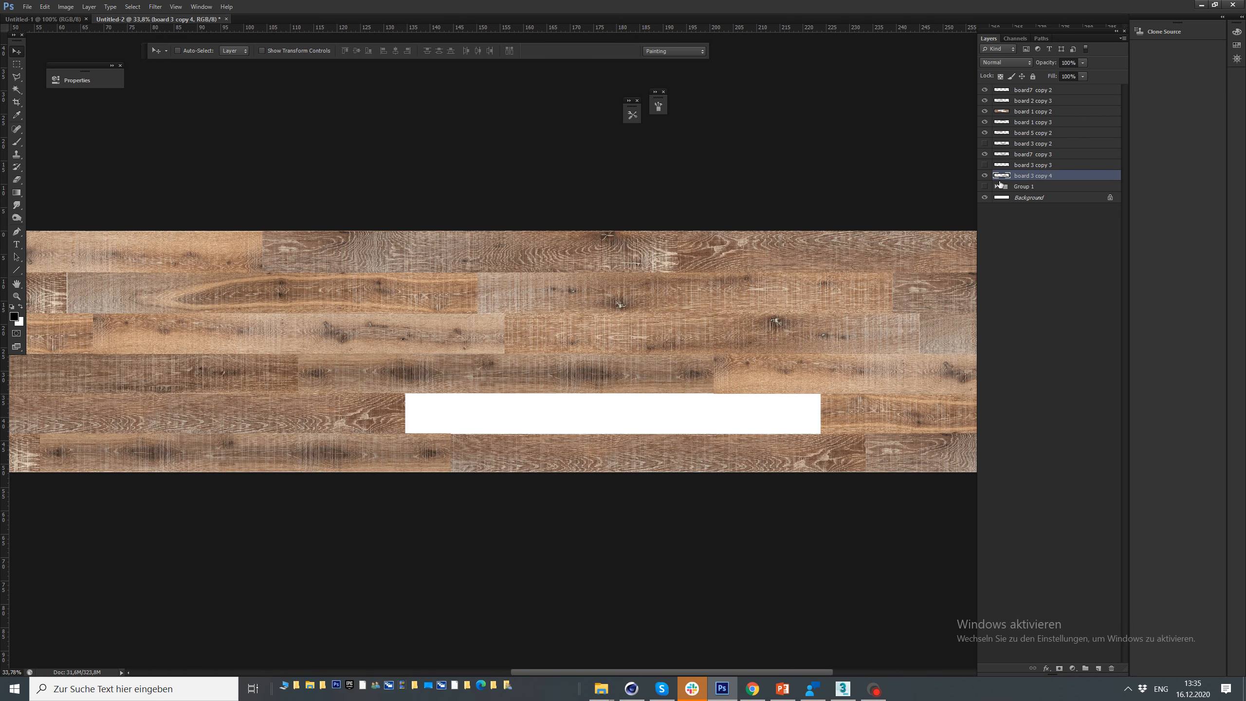
Place board 3 copy 4 in the fifth row's gap, aligned with the gap's left end and upper edge
{"action": "left_click_drag", "start_coordinate": [619, 411], "coordinate": [574, 447]}
{"action": "scroll", "coordinate": [443, 433], "scroll_direction": "up", "scroll_amount": 5}
{"action": "left_click_drag", "start_coordinate": [428, 384], "coordinate": [430, 383]}
{"action": "scroll", "coordinate": [315, 385], "scroll_direction": "down", "scroll_amount": 2}
{"action": "scroll", "coordinate": [315, 384], "scroll_direction": "down", "scroll_amount": 2}
Widen board 3 copy 4 to 101.28% and extend its lower edge to close the gaps around it
{"action": "key", "text": "ctrl+t"}
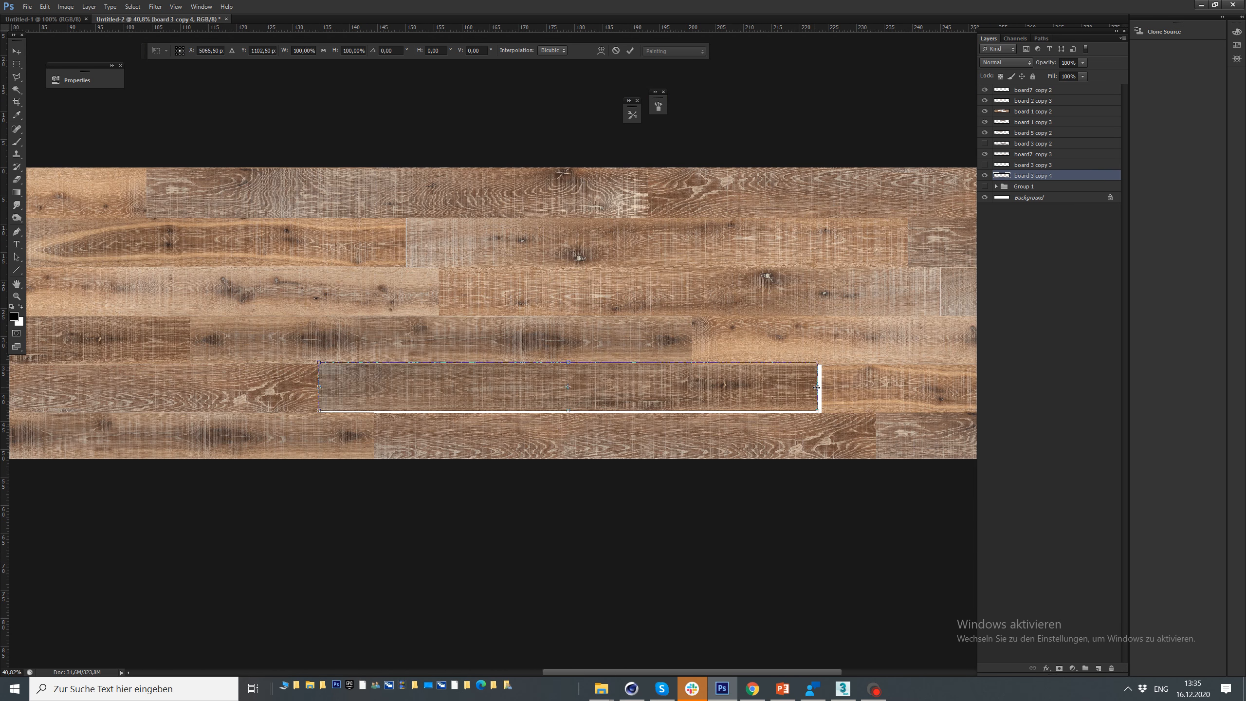
{"action": "left_click_drag", "start_coordinate": [814, 387], "coordinate": [820, 387]}
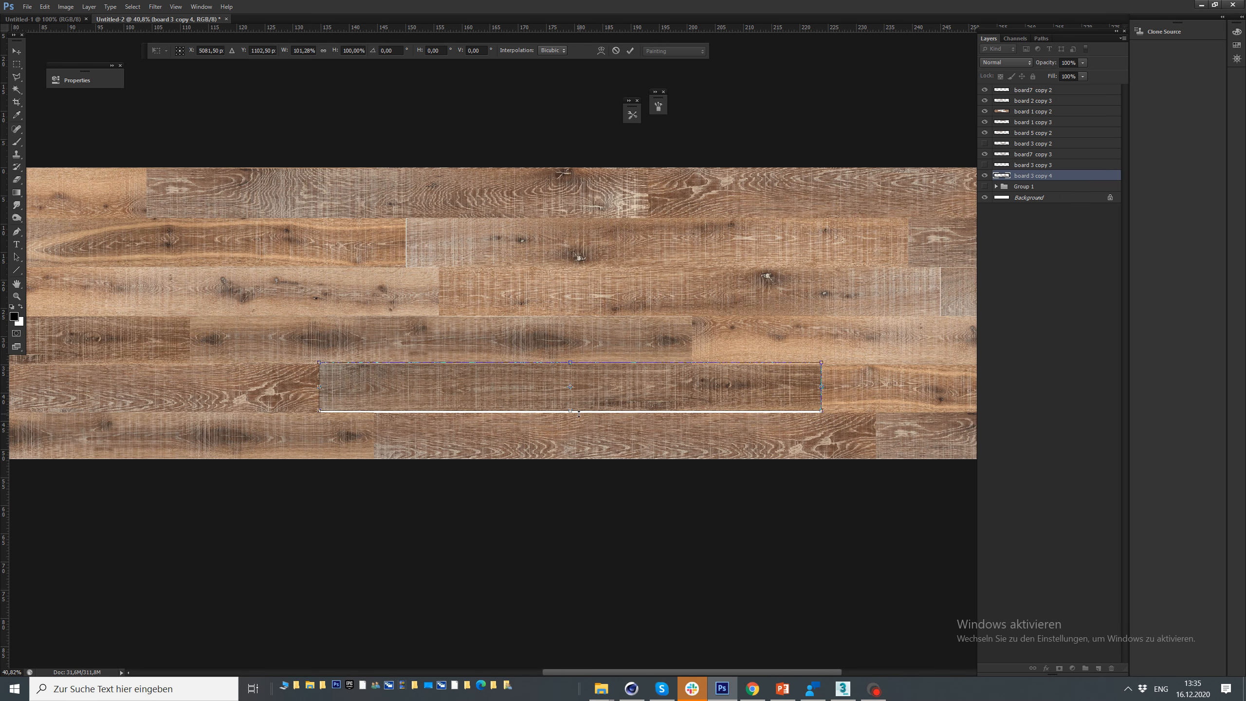
{"action": "left_click_drag", "start_coordinate": [578, 414], "coordinate": [582, 416]}
{"action": "key", "text": "Return"}
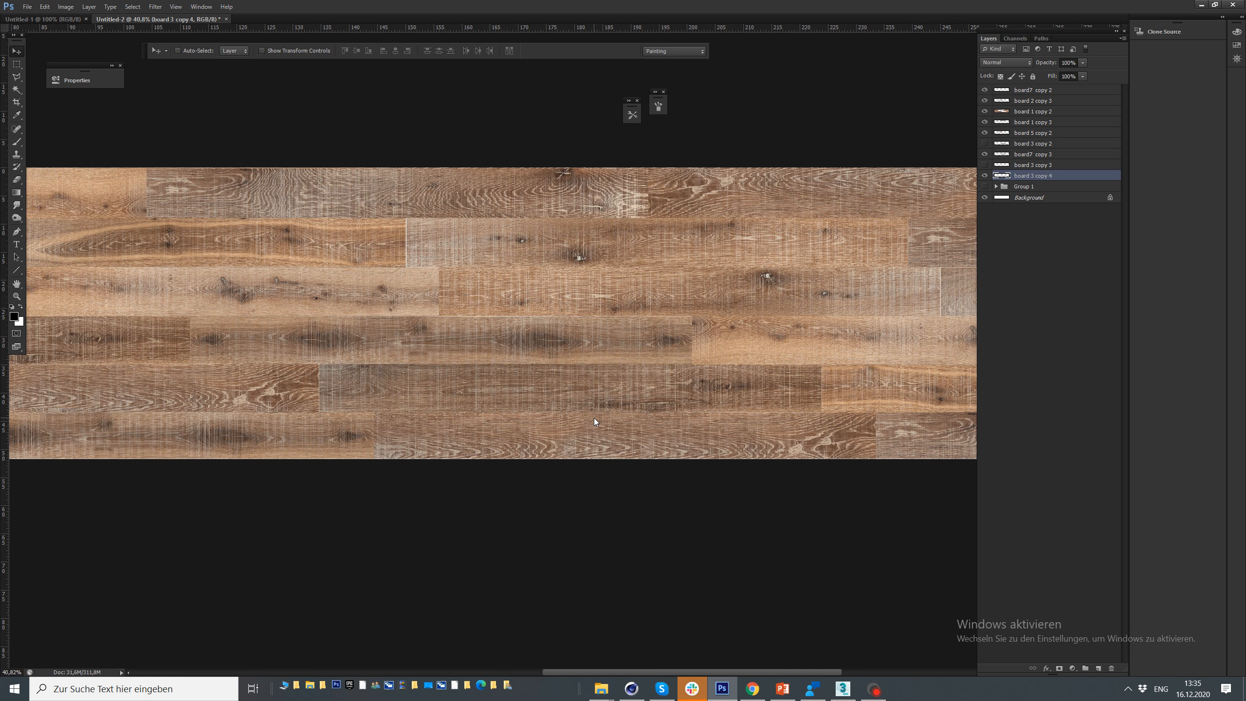
{"action": "left_click", "coordinate": [873, 690]}
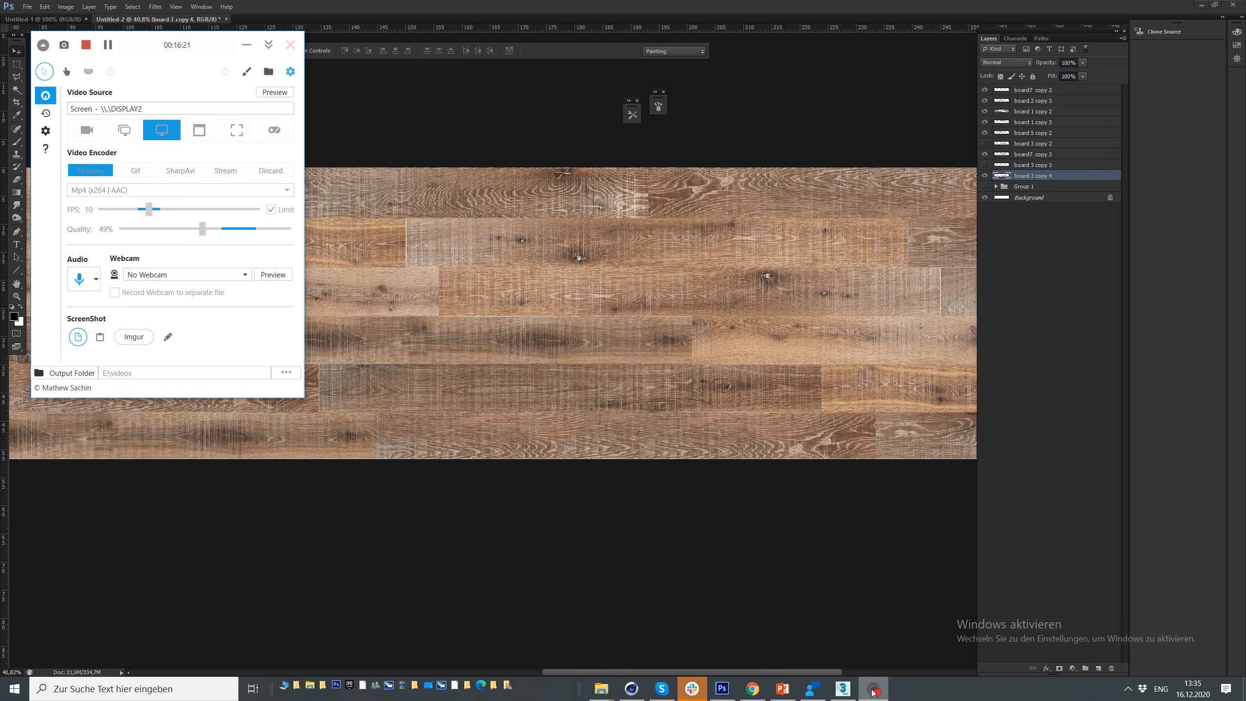
{"action": "left_click", "coordinate": [873, 689]}
Merge all board layers above Group 1 into a single layer
{"action": "scroll", "coordinate": [622, 484], "scroll_direction": "down", "scroll_amount": 3}
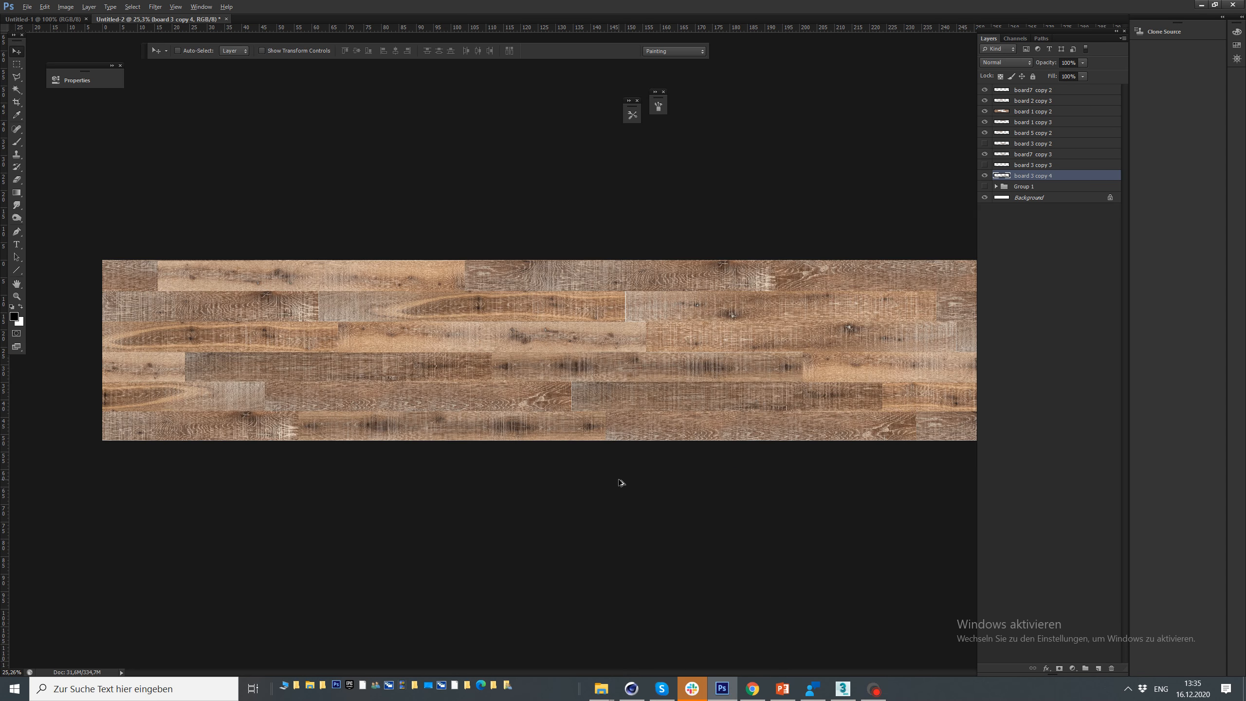
{"action": "scroll", "coordinate": [645, 314], "scroll_direction": "up", "scroll_amount": 4}
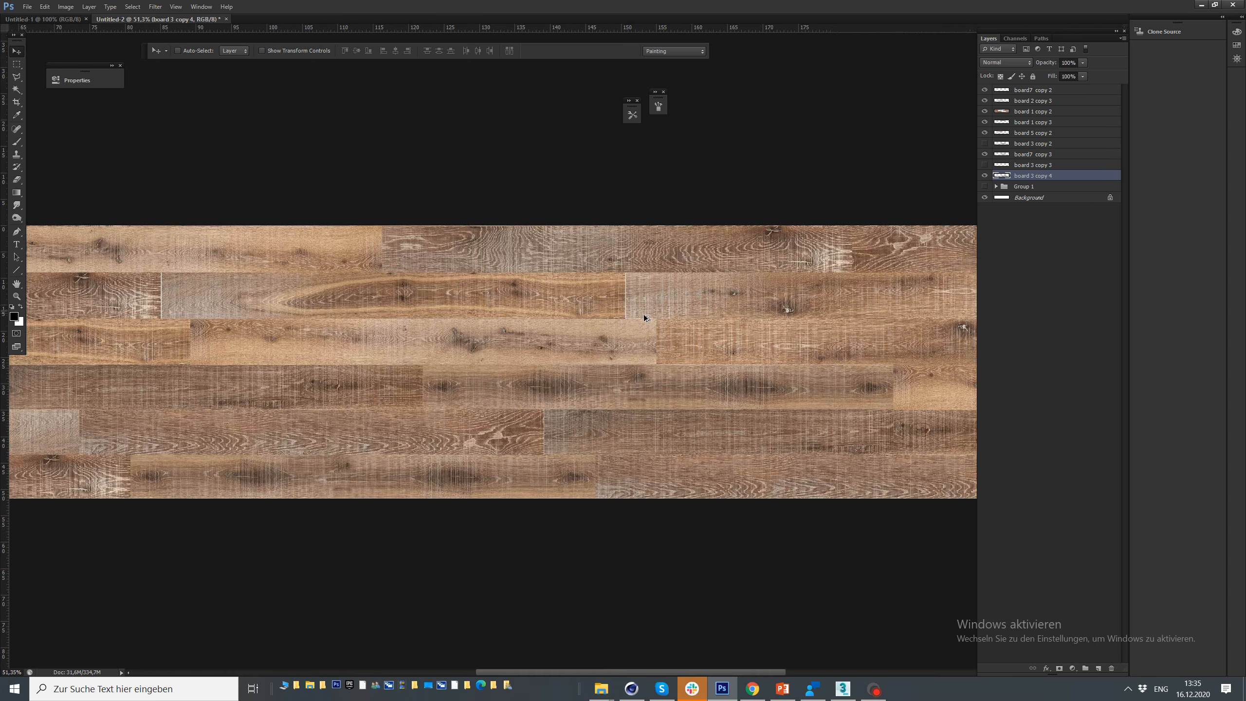
{"action": "scroll", "coordinate": [643, 304], "scroll_direction": "down", "scroll_amount": 3}
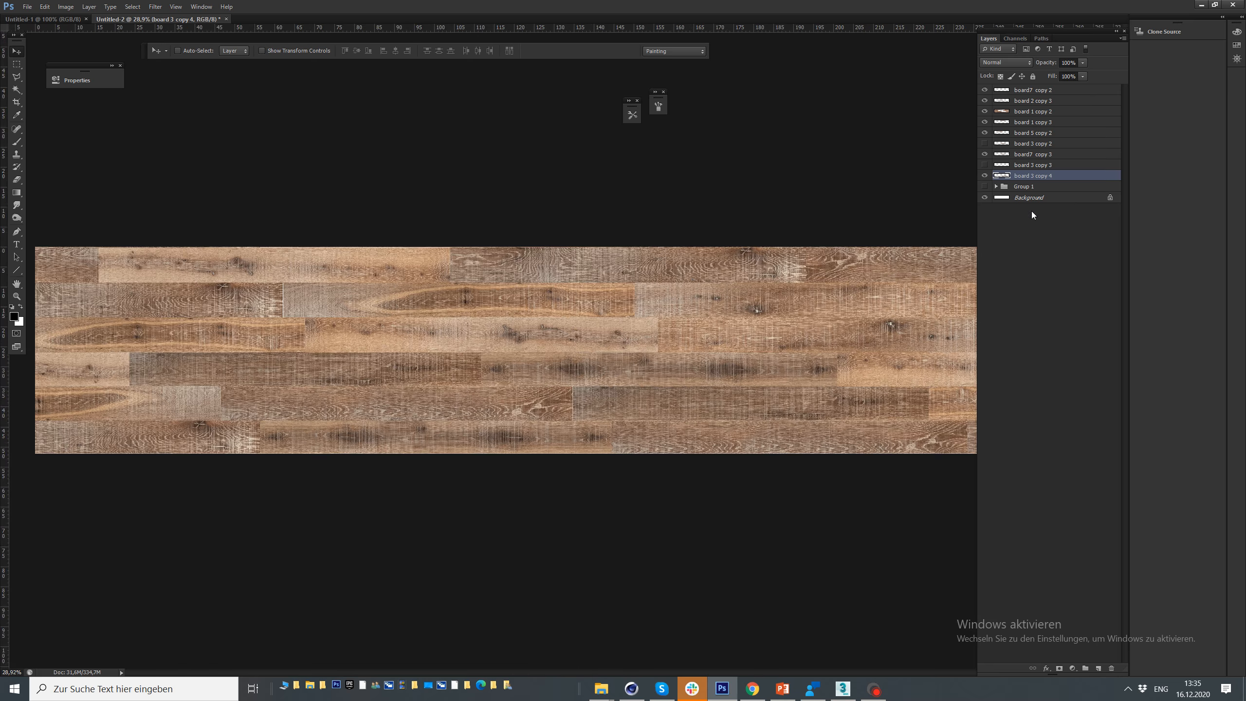
{"action": "scroll", "coordinate": [623, 298], "scroll_direction": "down", "scroll_amount": 2}
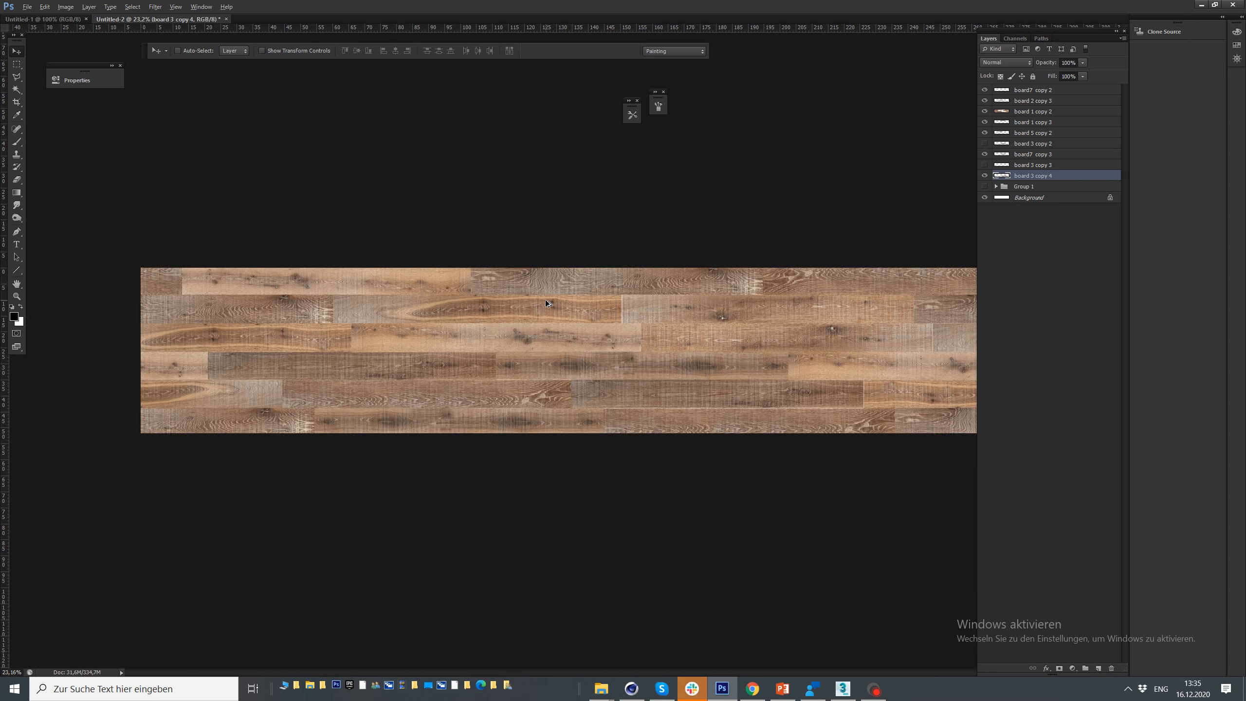
{"action": "scroll", "coordinate": [571, 300], "scroll_direction": "down", "scroll_amount": 1}
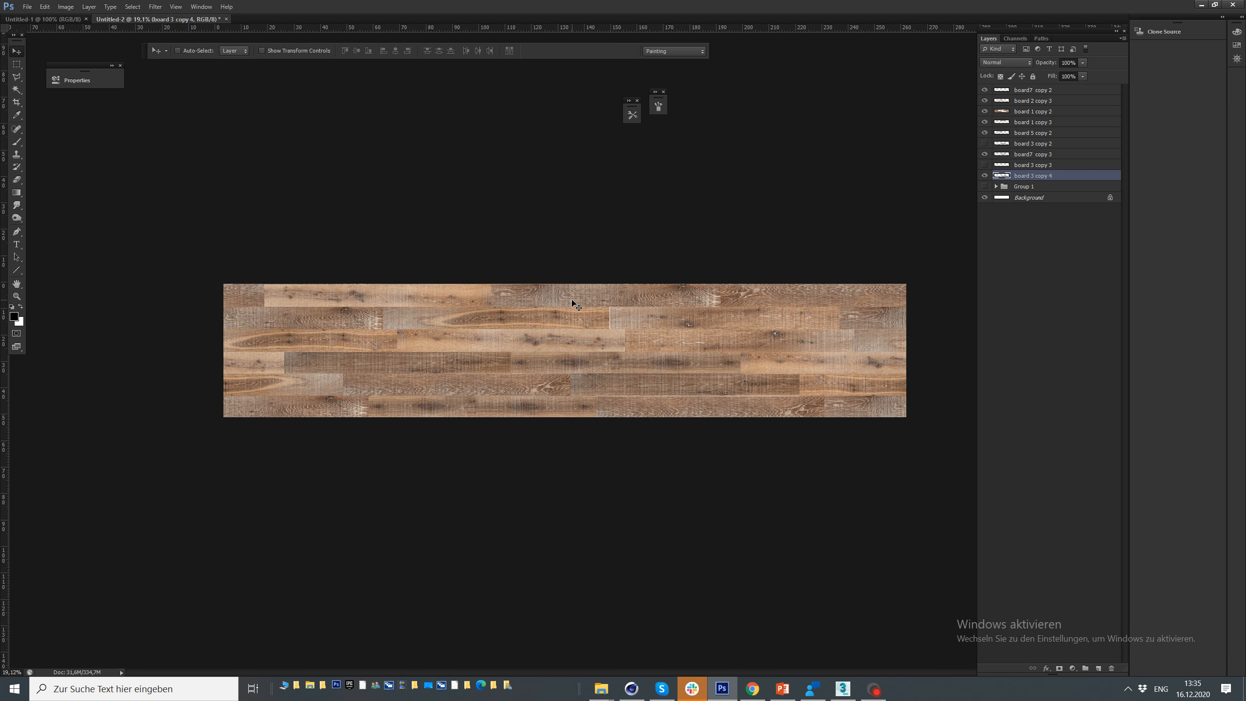
{"action": "scroll", "coordinate": [572, 300], "scroll_direction": "up", "scroll_amount": 1}
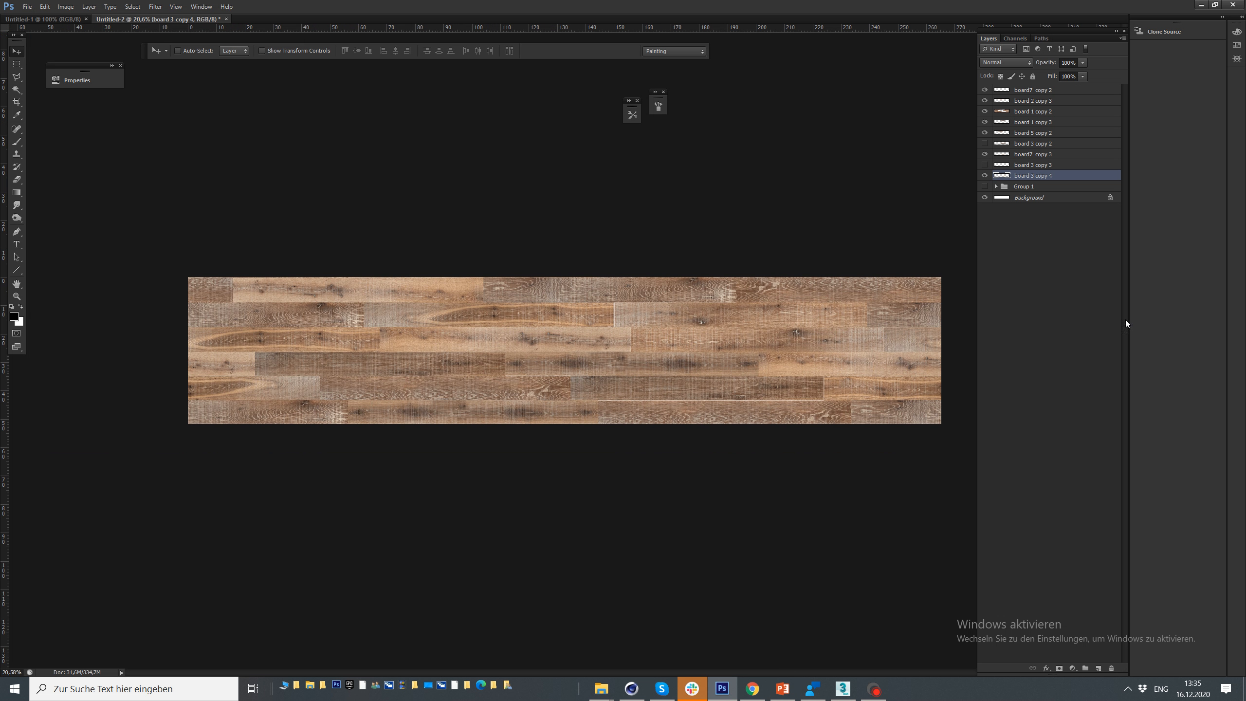
{"action": "left_click", "coordinate": [1011, 92], "text": "shift"}
{"action": "right_click", "coordinate": [1049, 96]}
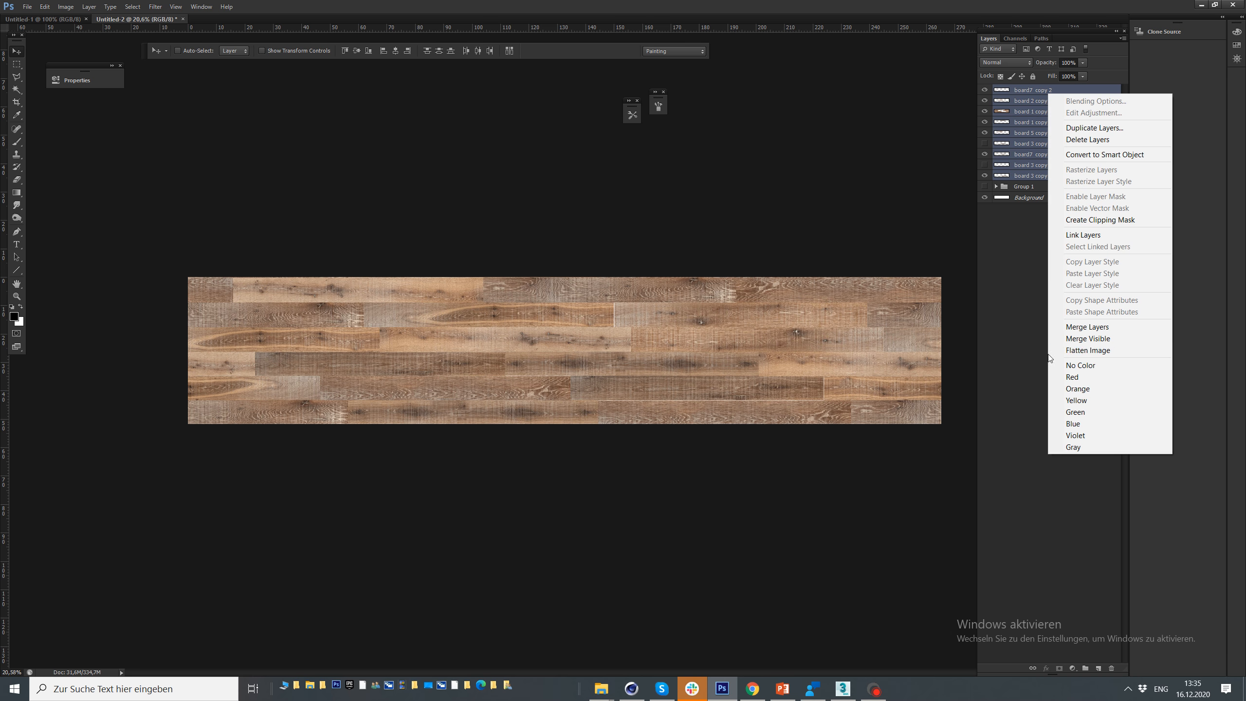
{"action": "left_click", "coordinate": [1065, 322]}
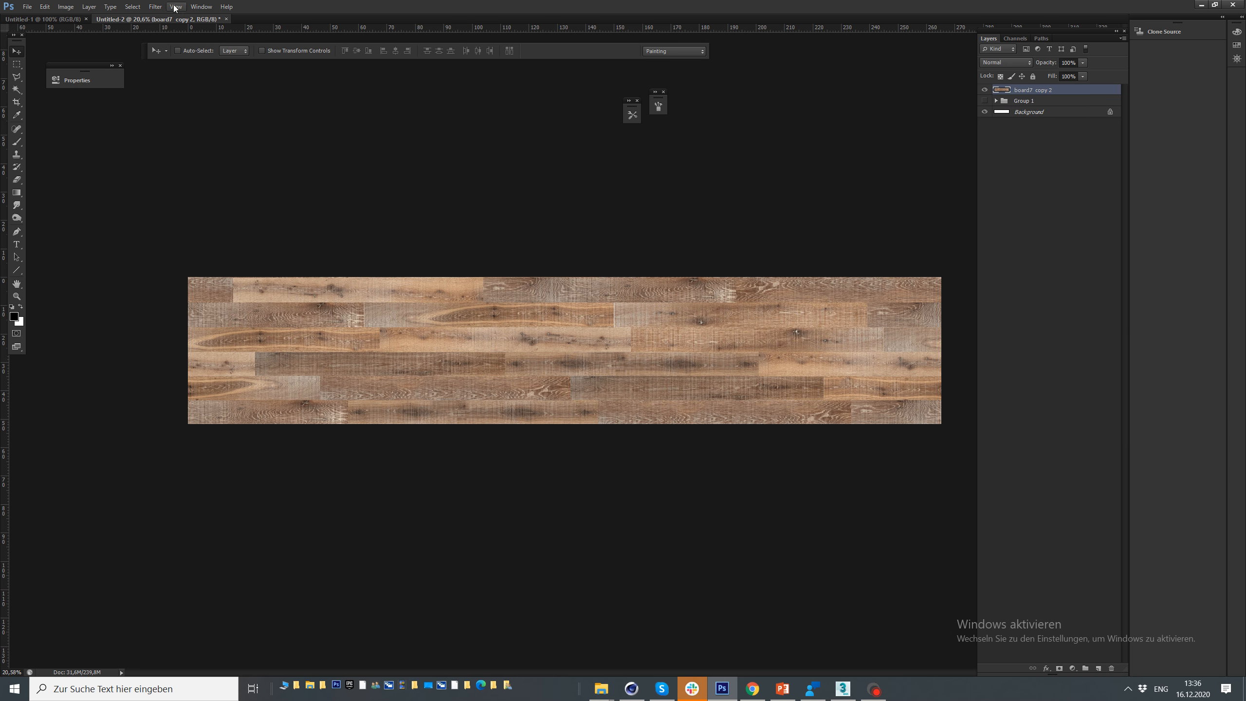
Apply the Offset filter to the merged floor layer, shifting it horizontally with Wrap Around for the undefined areas
{"action": "left_click", "coordinate": [155, 6]}
{"action": "mouse_move", "coordinate": [207, 222]}
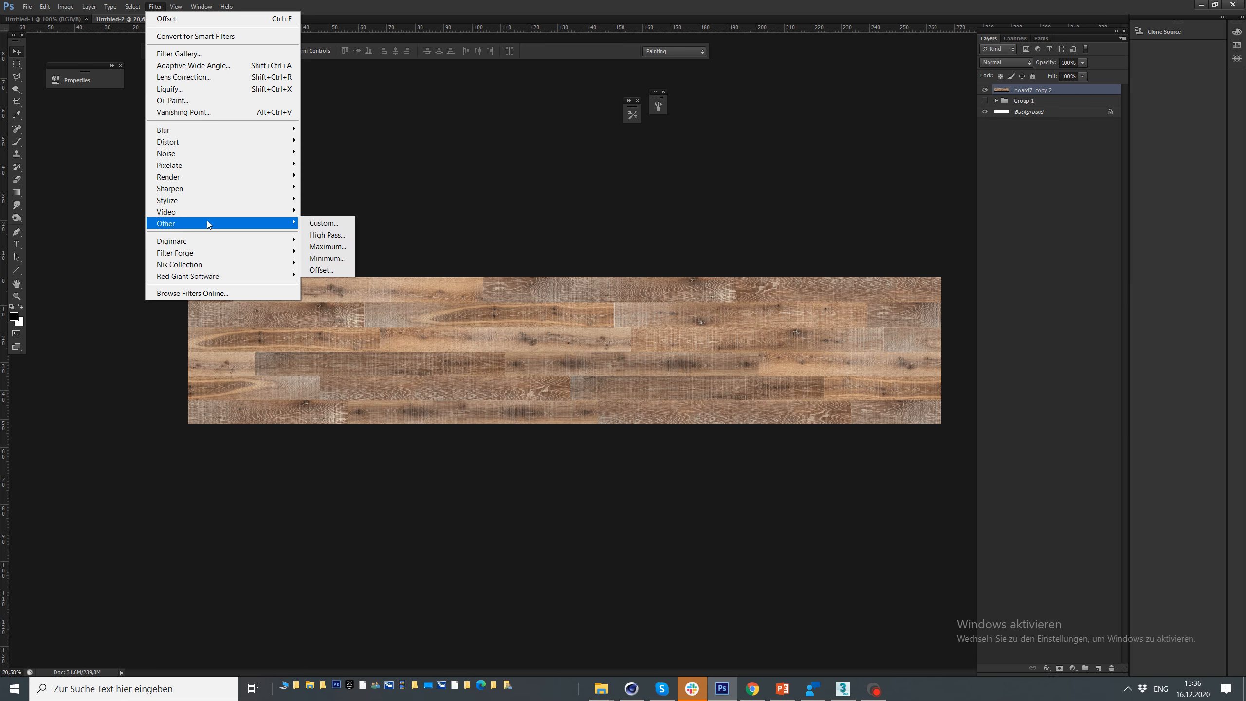
{"action": "left_click", "coordinate": [312, 271]}
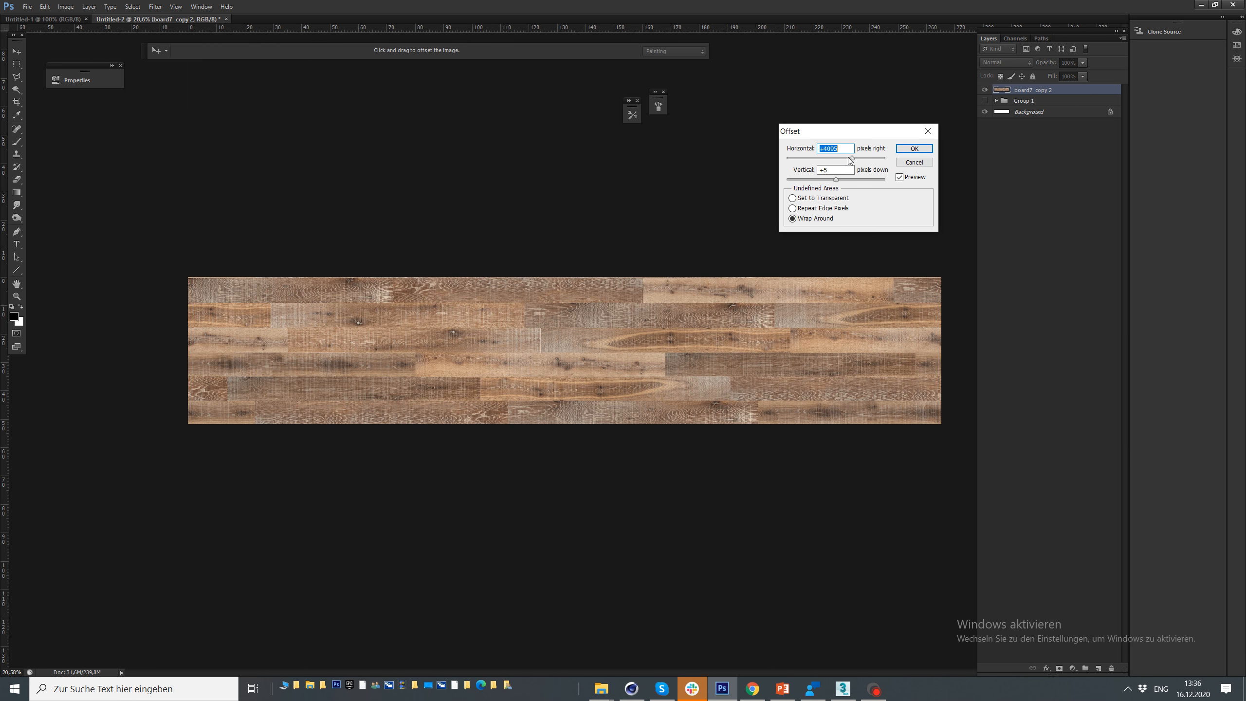
{"action": "mouse_move", "coordinate": [850, 161]}
{"action": "left_mouse_down"}
{"action": "mouse_move", "coordinate": [831, 161]}
{"action": "mouse_move", "coordinate": [866, 156]}
{"action": "left_mouse_up"}
{"action": "left_click", "coordinate": [915, 149]}
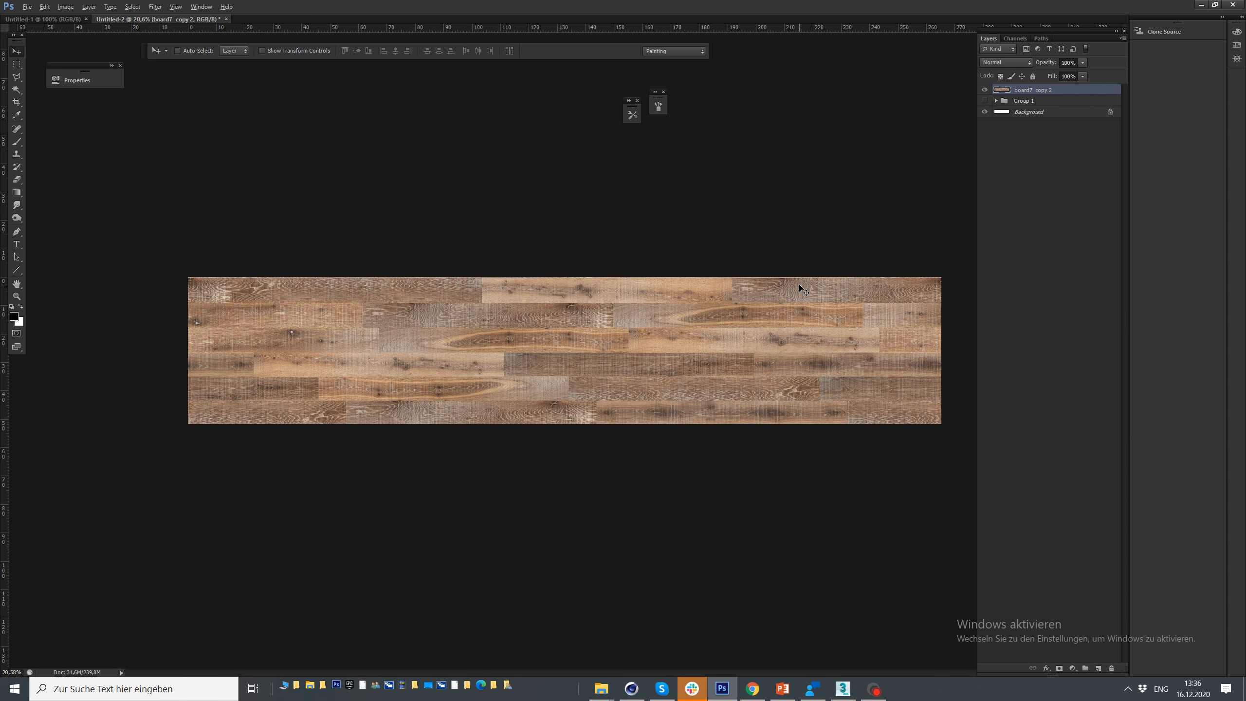
Start saving the floor image under a new name on the Desktop, with JPEG as the file format
{"action": "key", "text": "ctrl+plus"}
{"action": "left_click", "coordinate": [26, 7]}
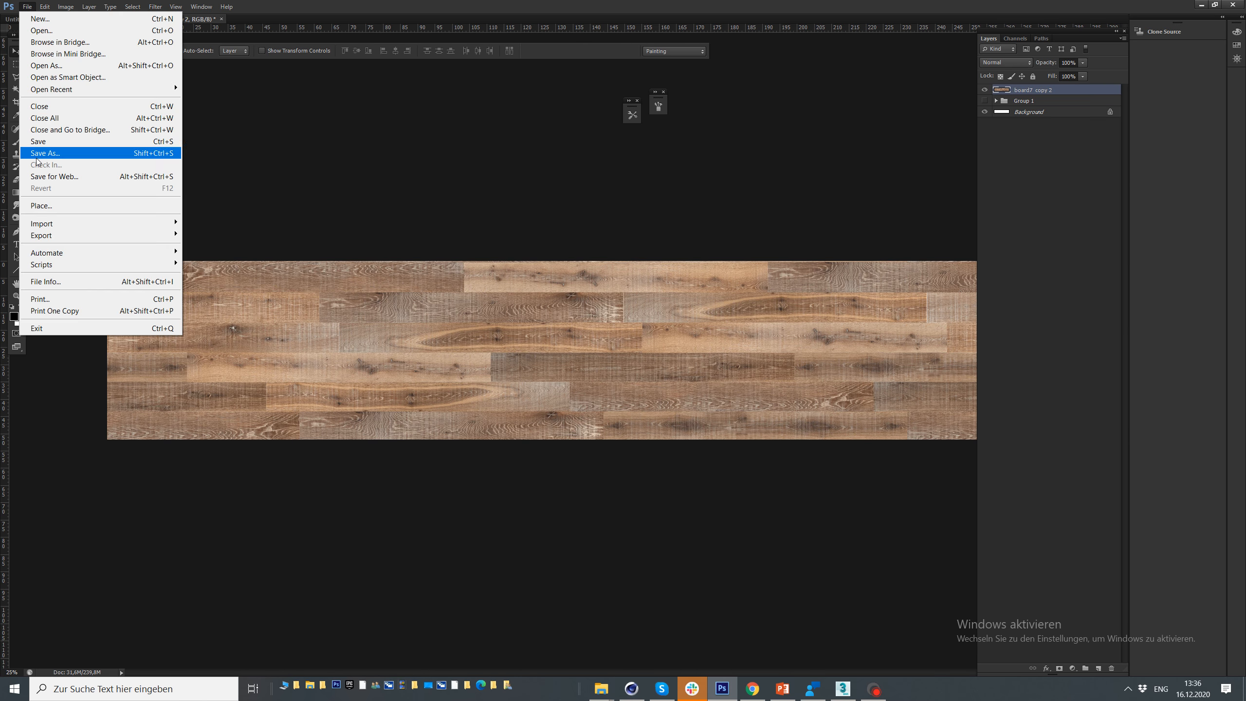
{"action": "left_click", "coordinate": [37, 151]}
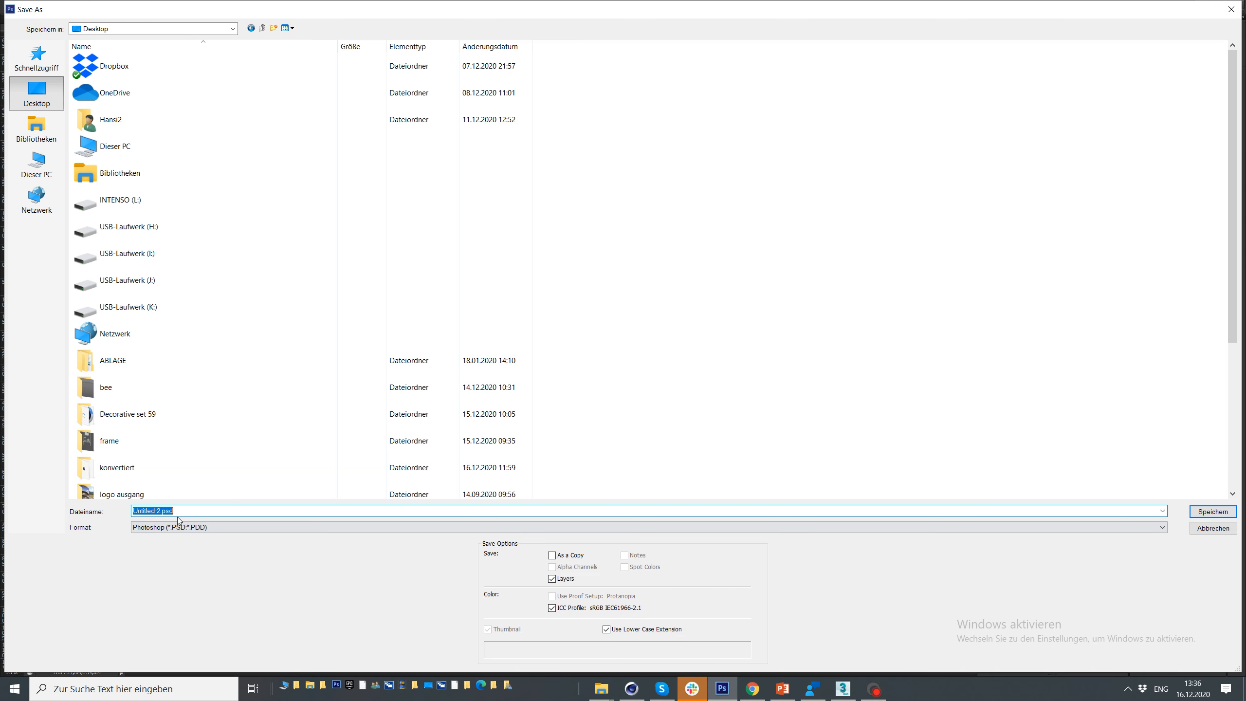
{"action": "left_click", "coordinate": [196, 527]}
{"action": "left_click", "coordinate": [162, 594]}
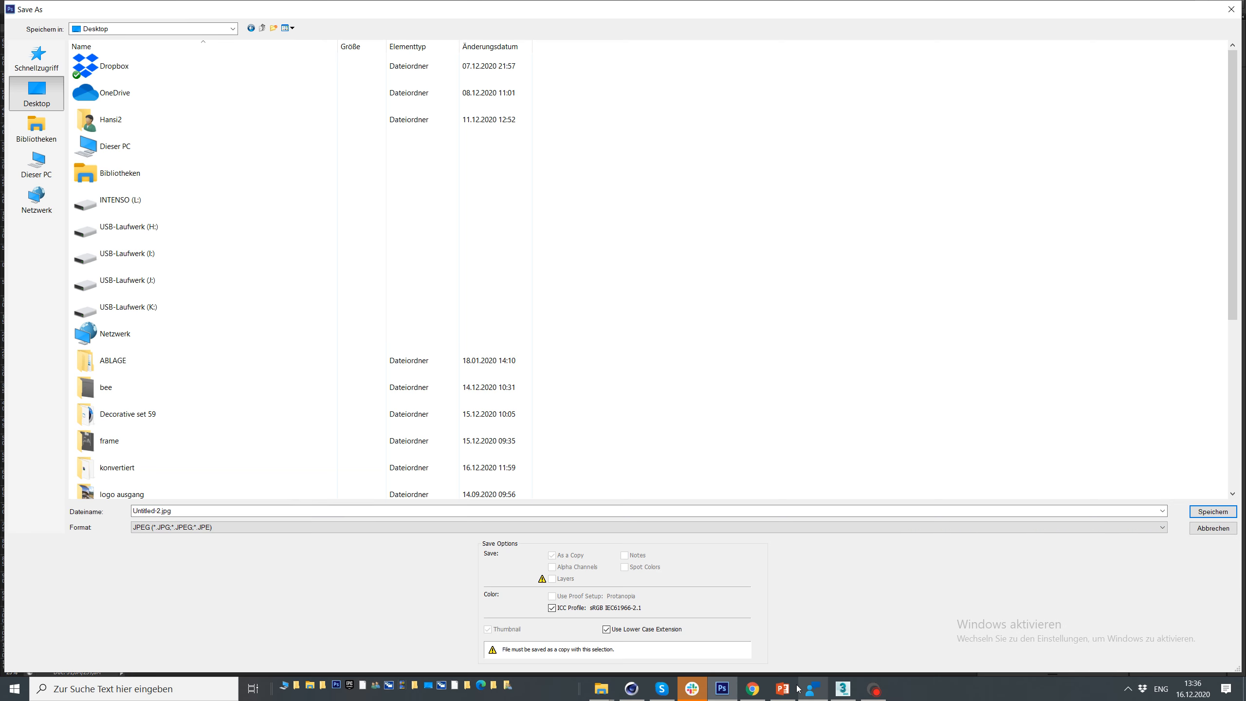
Check the product name on the Parkett-Agentur page in Chrome and save the JPEG as WILDBRETT saegerauh at maximum quality 12
{"action": "left_click", "coordinate": [758, 692]}
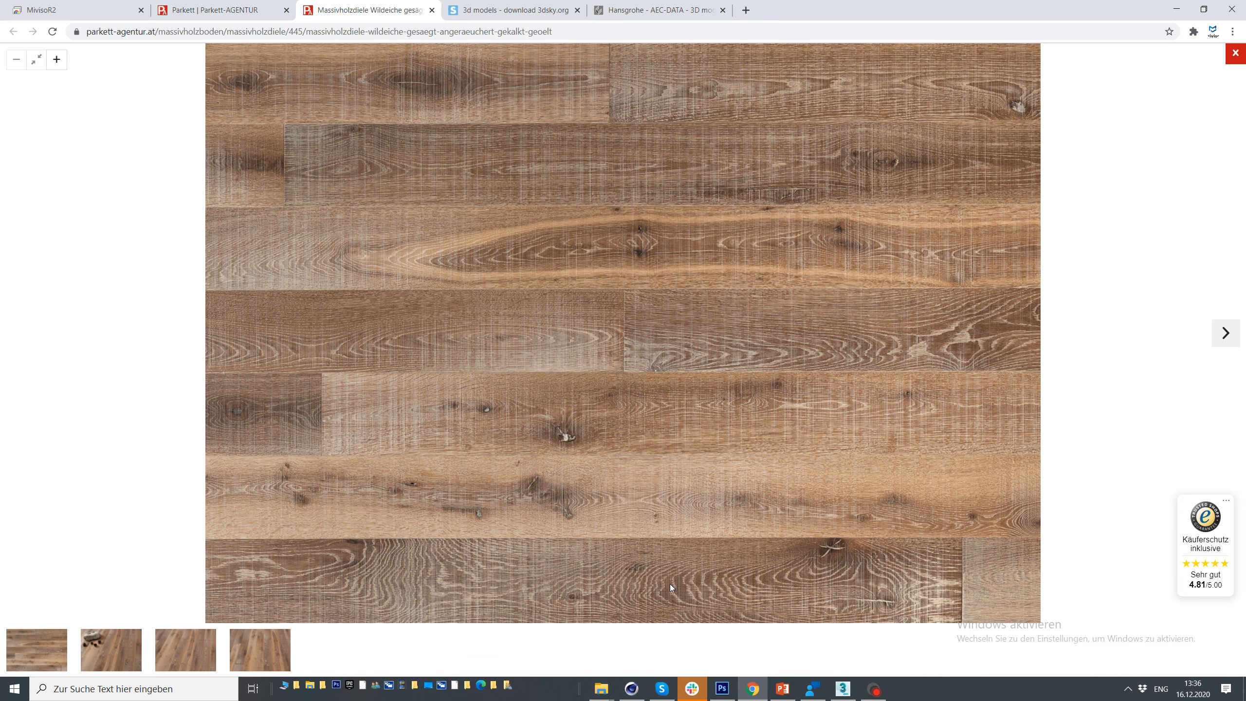
{"action": "key", "text": "Escape"}
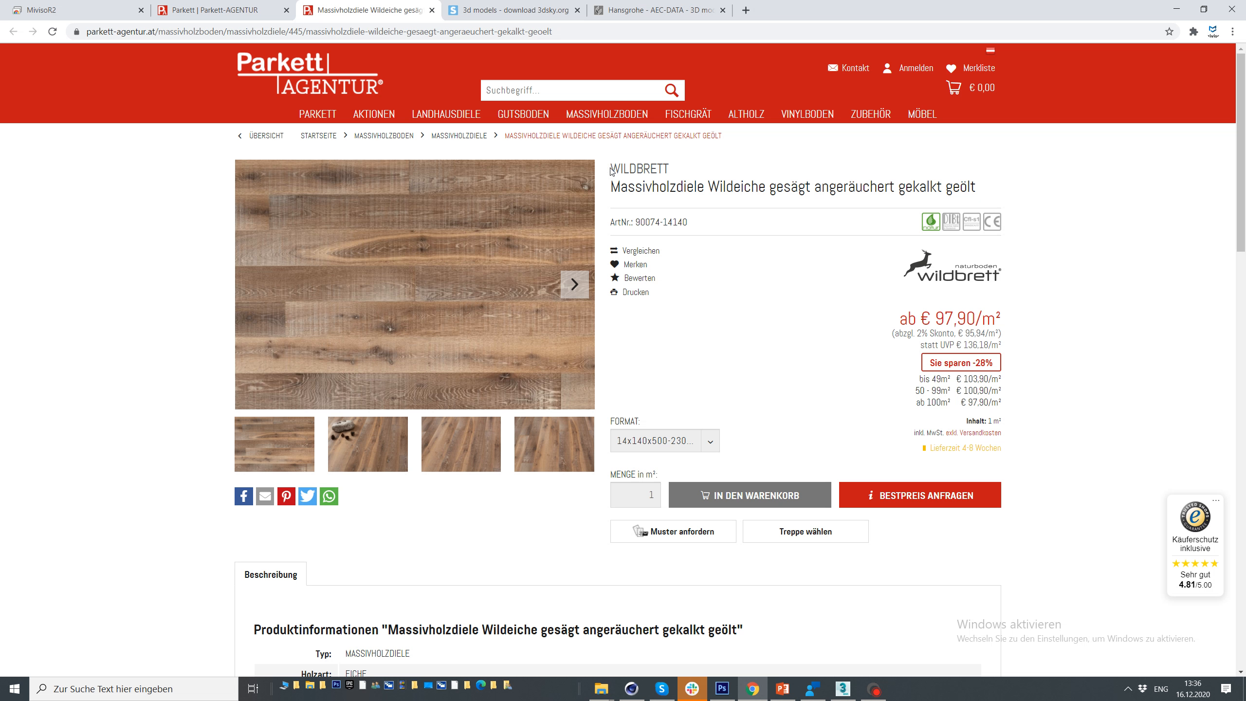
{"action": "left_click_drag", "start_coordinate": [611, 167], "coordinate": [810, 188]}
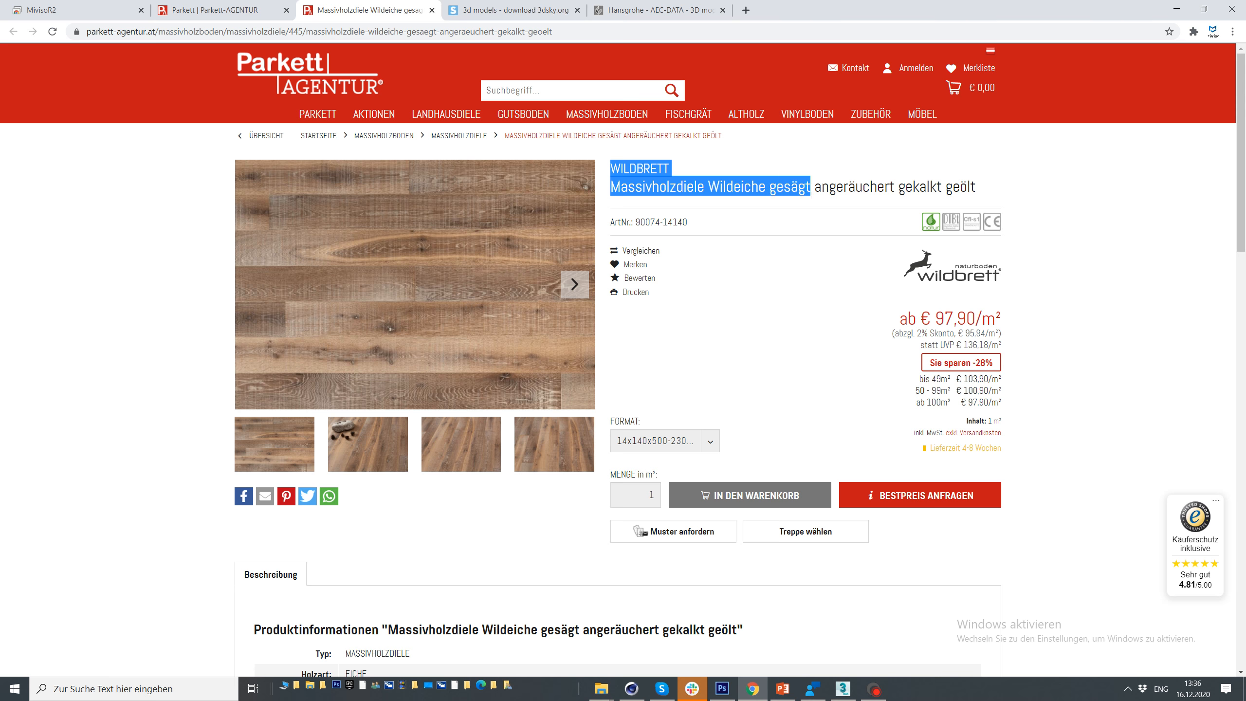
{"action": "key", "text": "alt+Tab"}
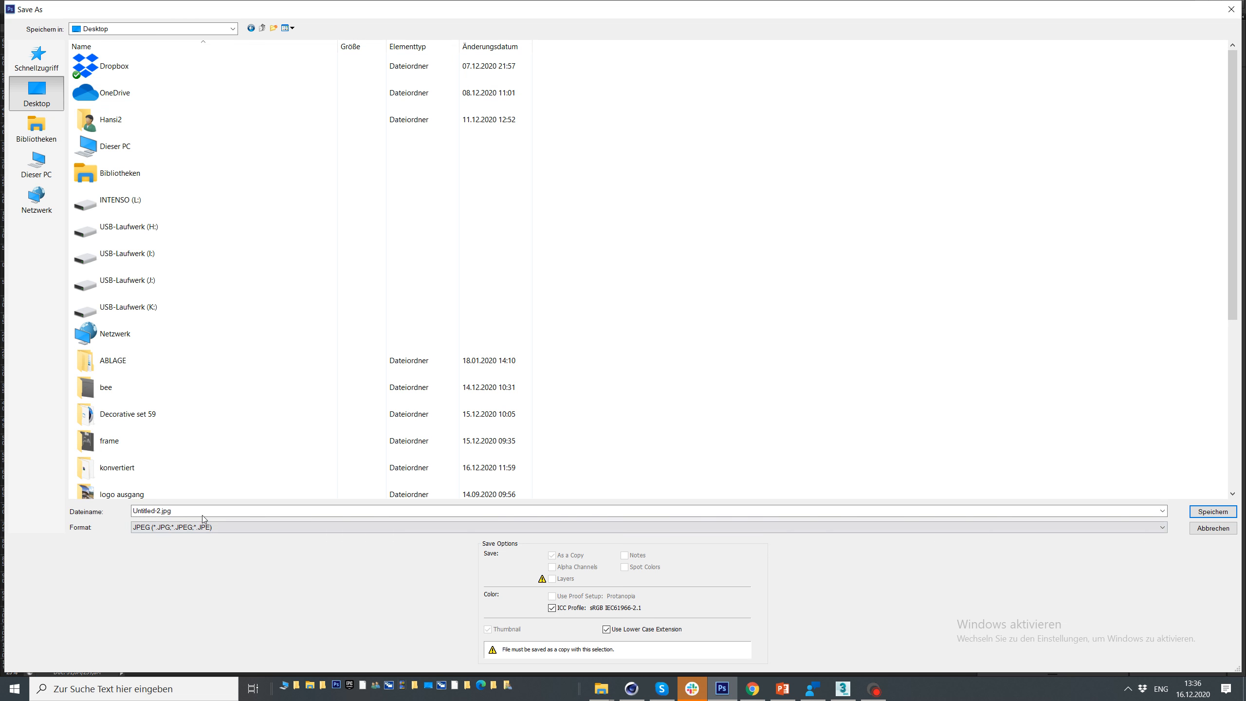
{"action": "type", "text": "WILDBRETT"}
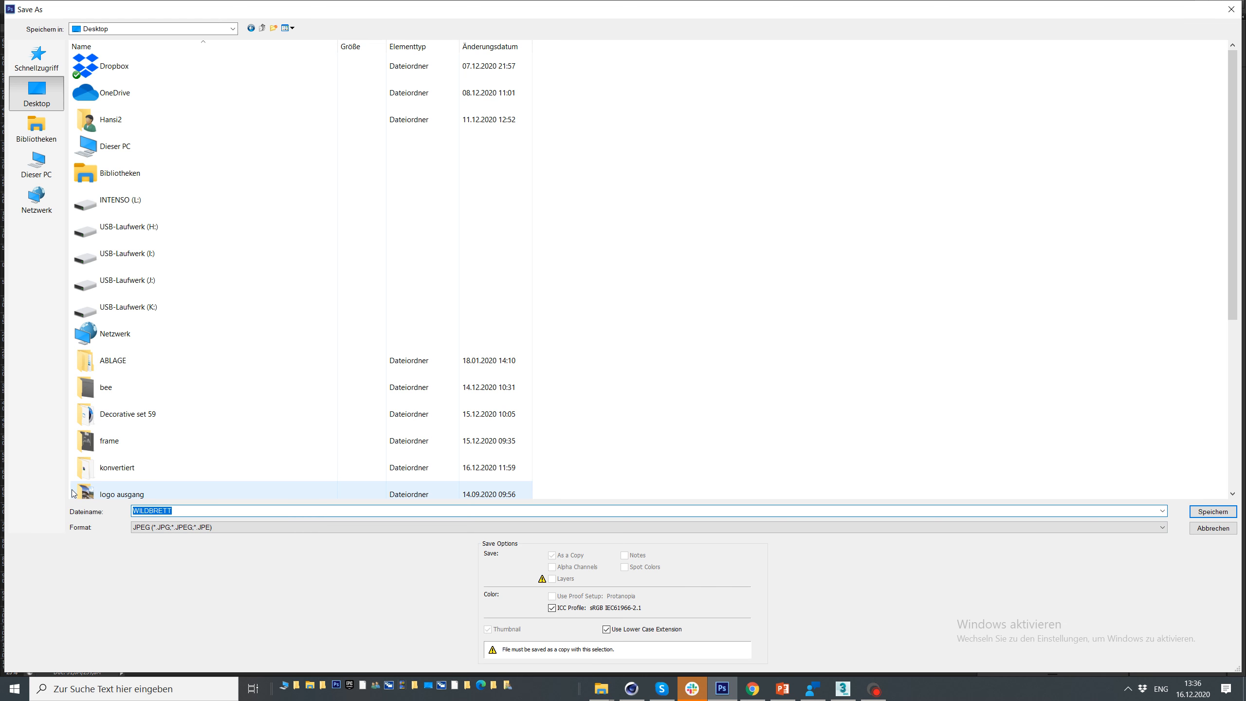
{"action": "left_click", "coordinate": [188, 510]}
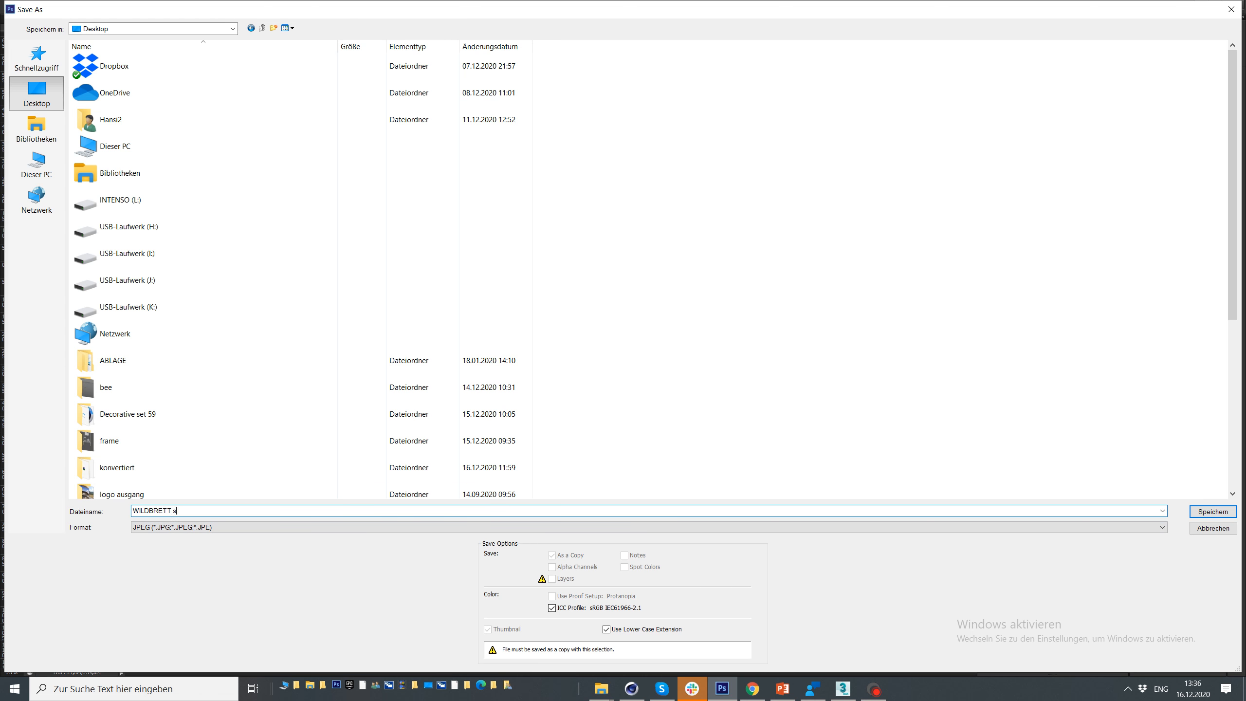
{"action": "key", "text": "BackSpace"}
{"action": "key", "text": "BackSpace"}
{"action": "key", "text": "BackSpace"}
{"action": "key", "text": "alt+shift"}
{"action": "key", "text": "Return"}
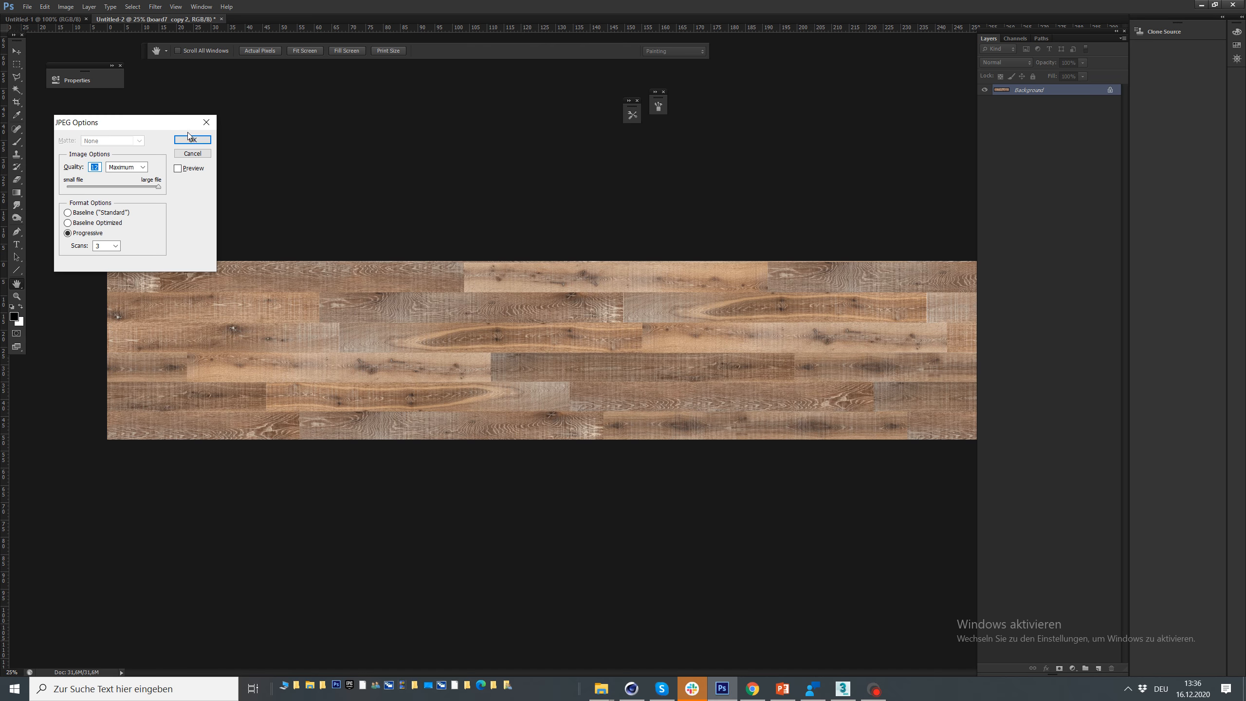
{"action": "left_click", "coordinate": [194, 141]}
Copy WILDBRETT saegerauh.jpg from the desktop into the Texturen subfolder 0000 TEXTUREN FUER MODELLERUNG 000
{"action": "key", "text": "super+d"}
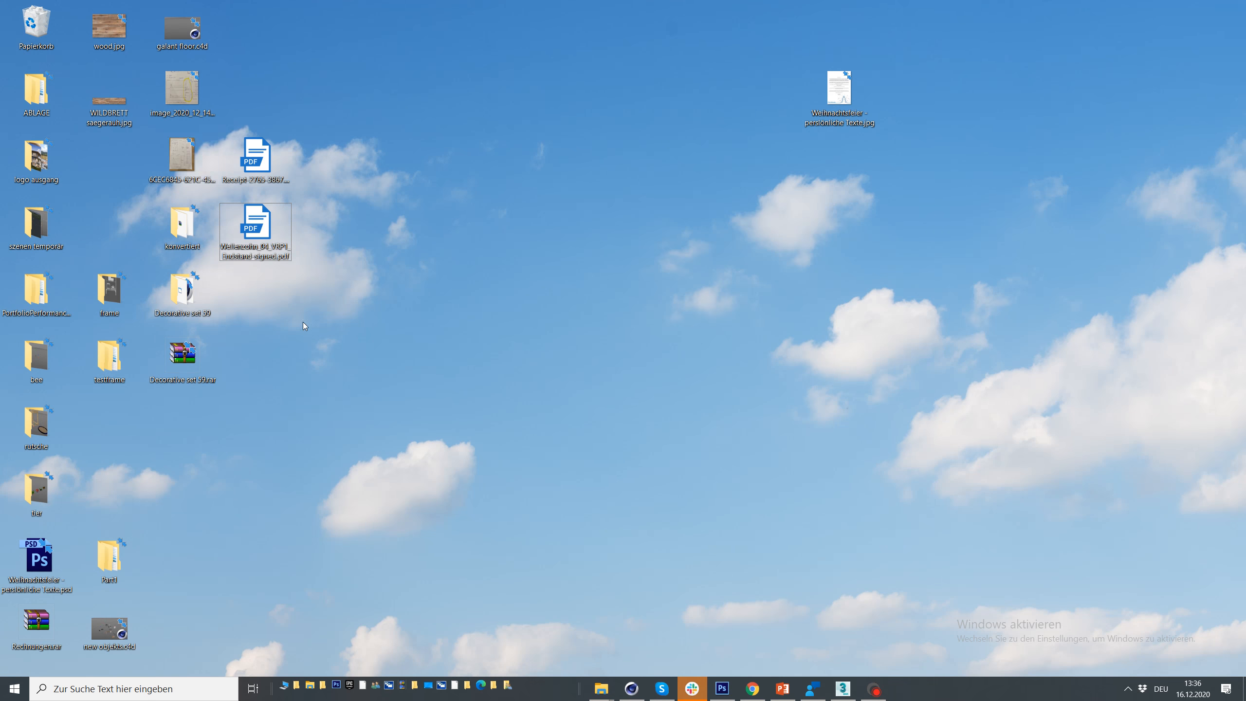
{"action": "right_click", "coordinate": [109, 96]}
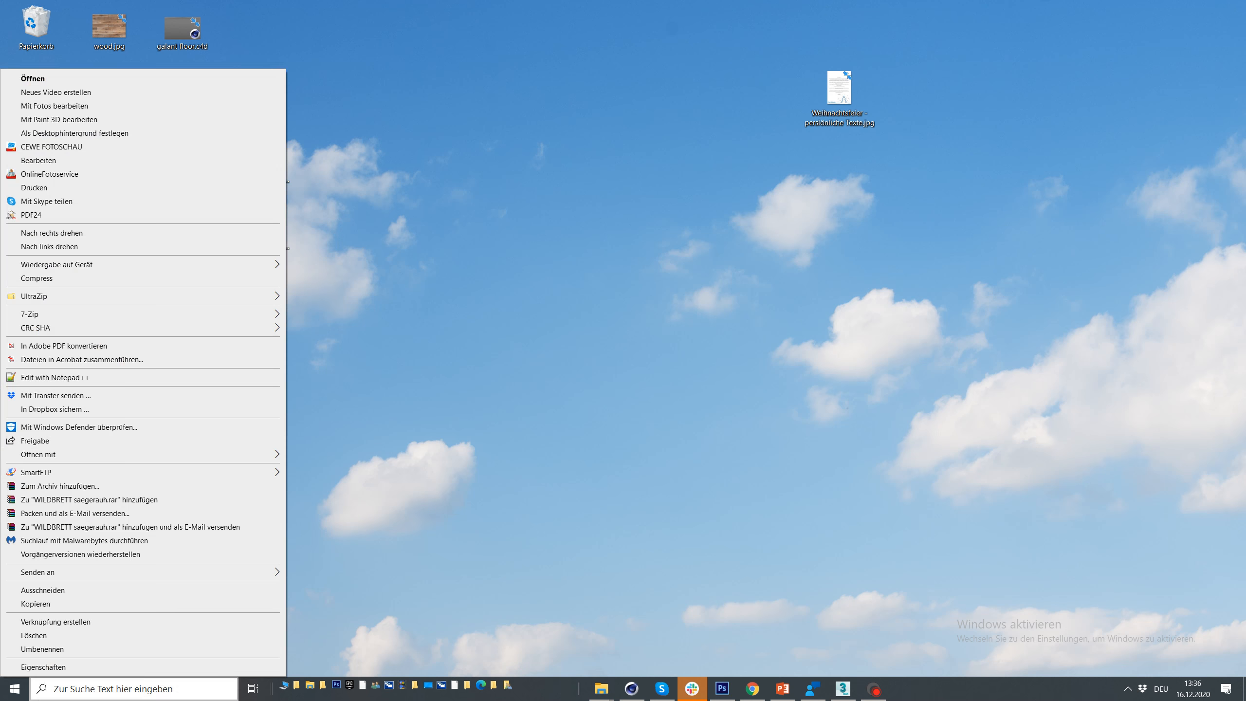
{"action": "left_click", "coordinate": [34, 650]}
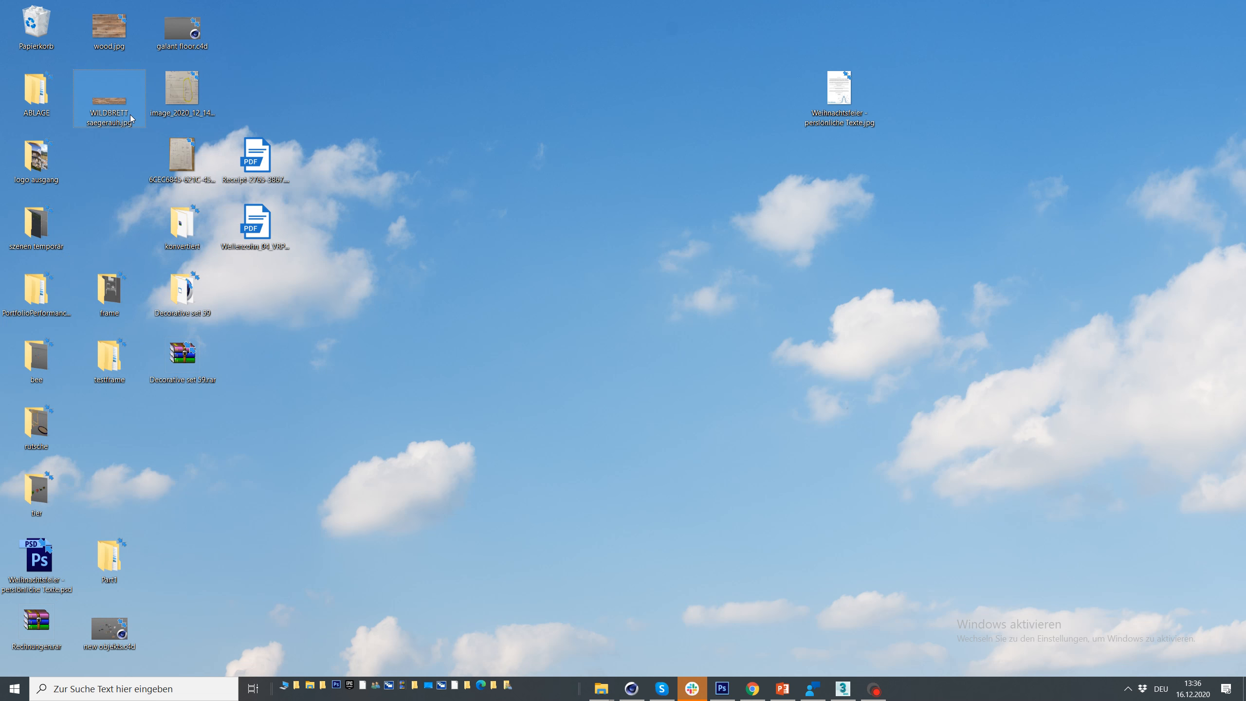
{"action": "left_click", "coordinate": [294, 691]}
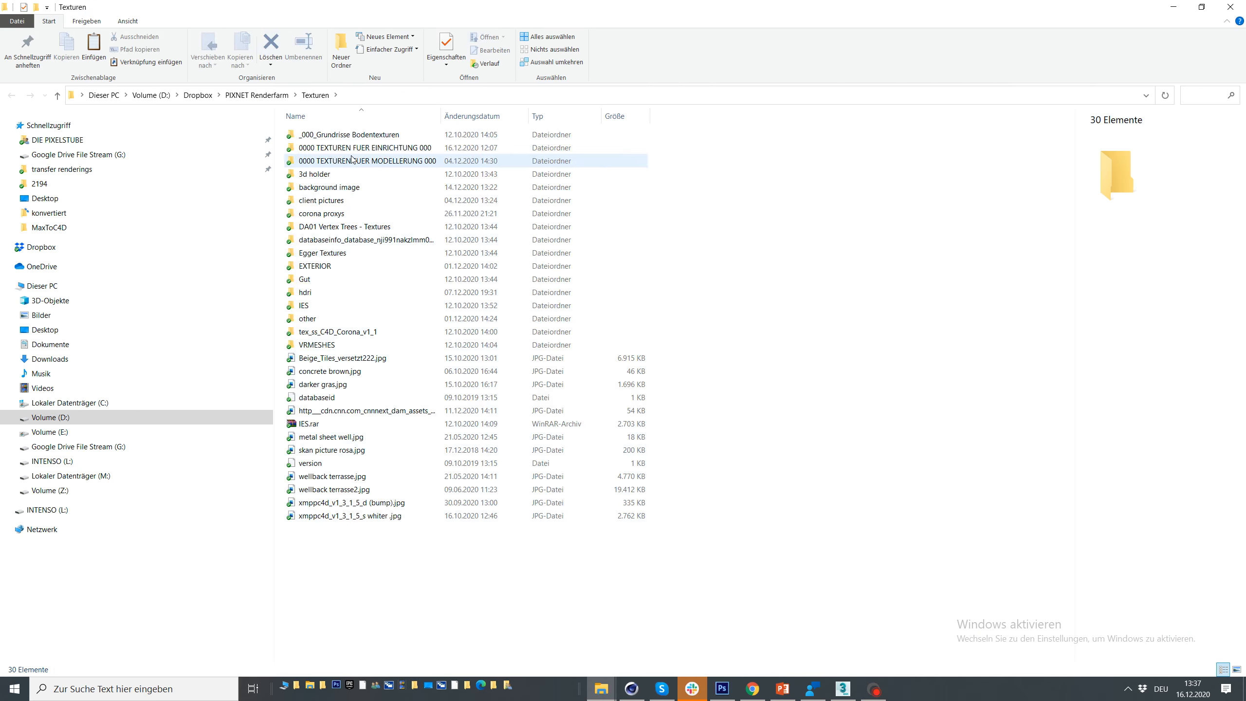
{"action": "double_click", "coordinate": [360, 161]}
{"action": "key", "text": "ctrl+v"}
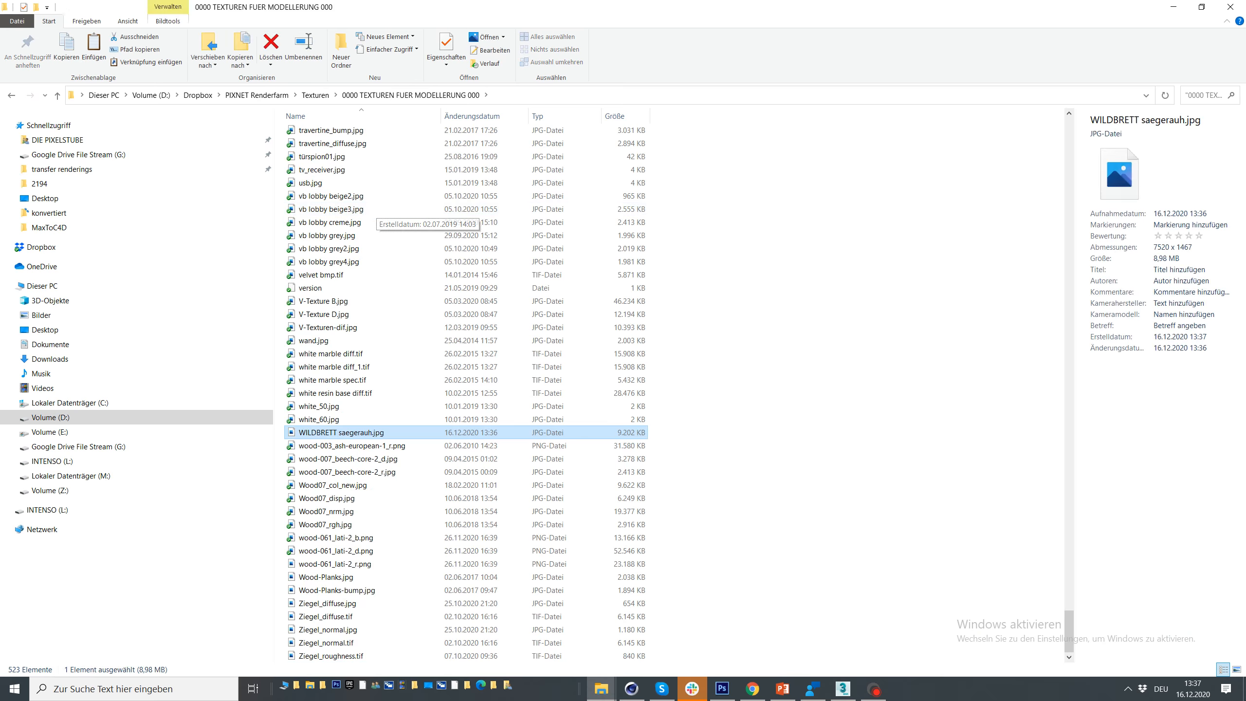
Copy the file name of the WILDBRETT texture on the desktop and switch to the material test scene in Cinema 4D
{"action": "left_click", "coordinate": [1244, 698]}
{"action": "right_click", "coordinate": [121, 123]}
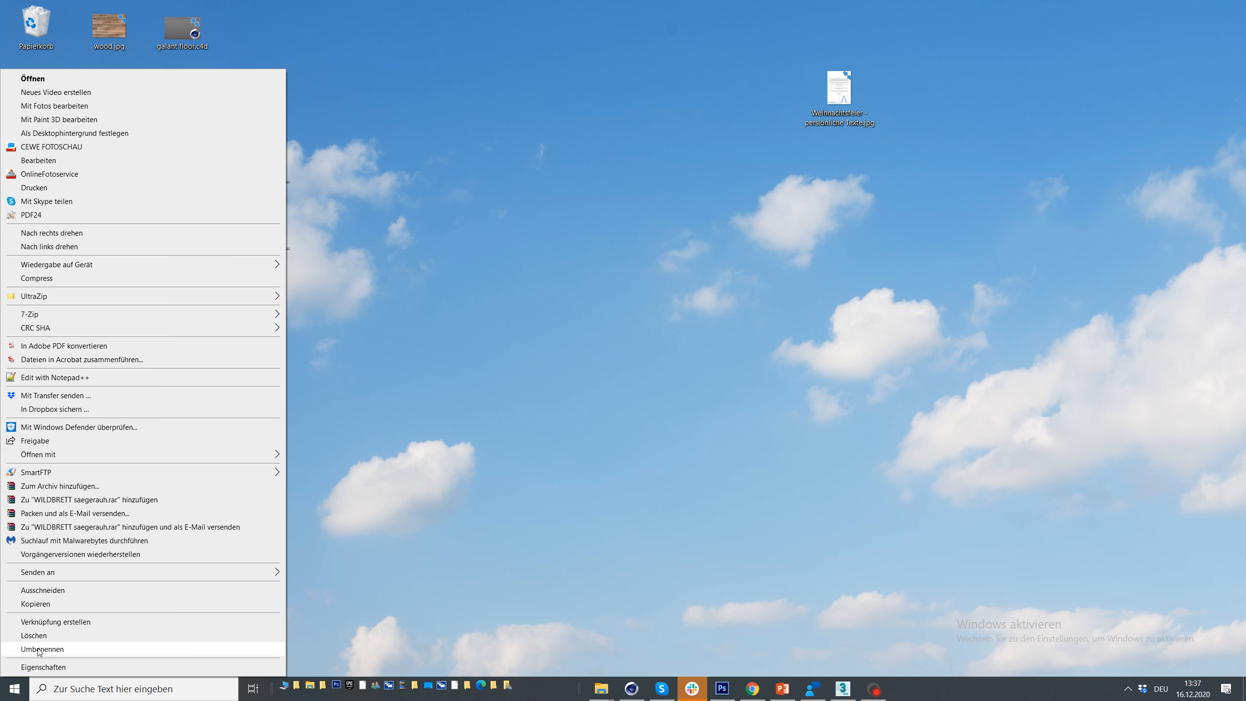
{"action": "left_click", "coordinate": [40, 648]}
{"action": "key", "text": "ctrl+c"}
{"action": "left_click", "coordinate": [631, 689]}
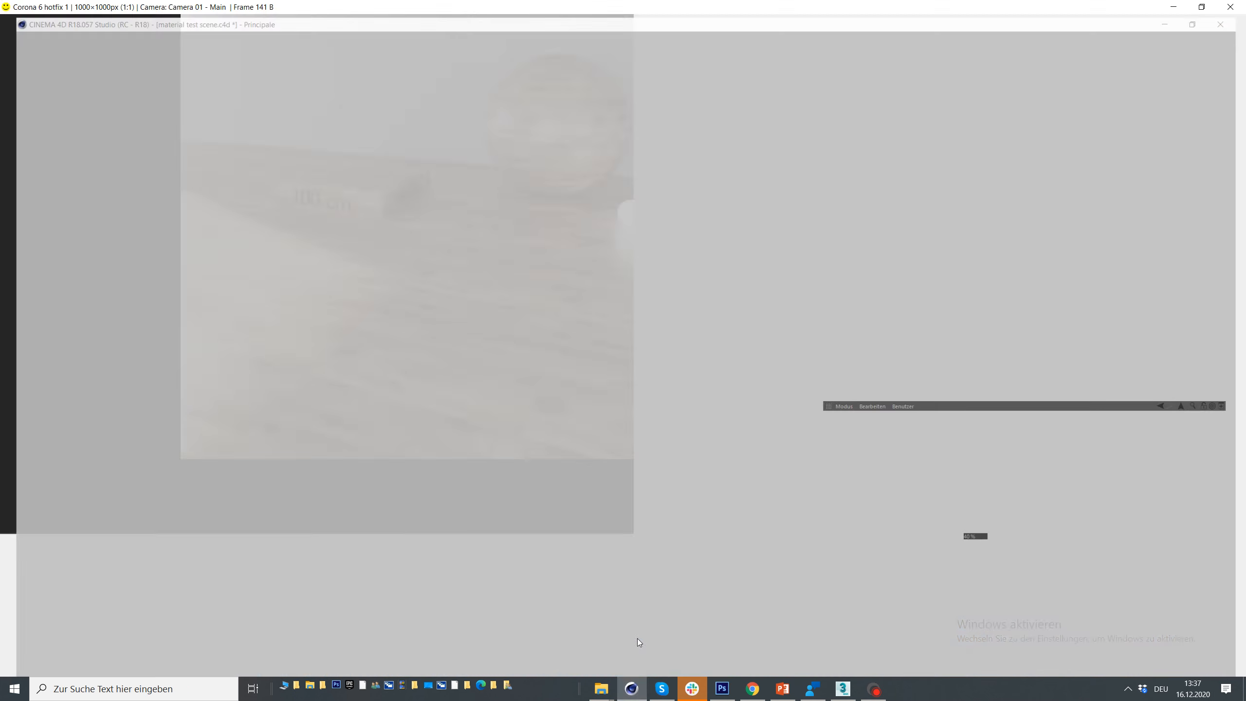
{"action": "left_click", "coordinate": [1231, 7]}
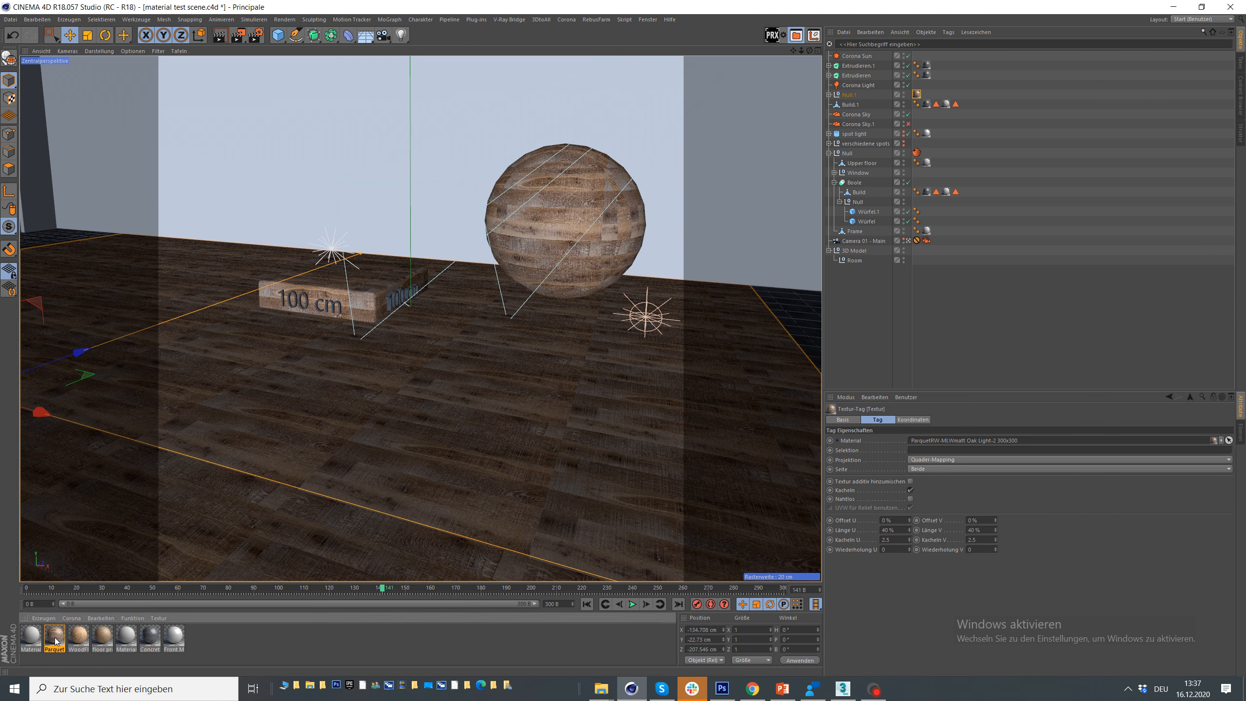
Delete all unused materials from the scene
{"action": "double_click", "coordinate": [55, 636]}
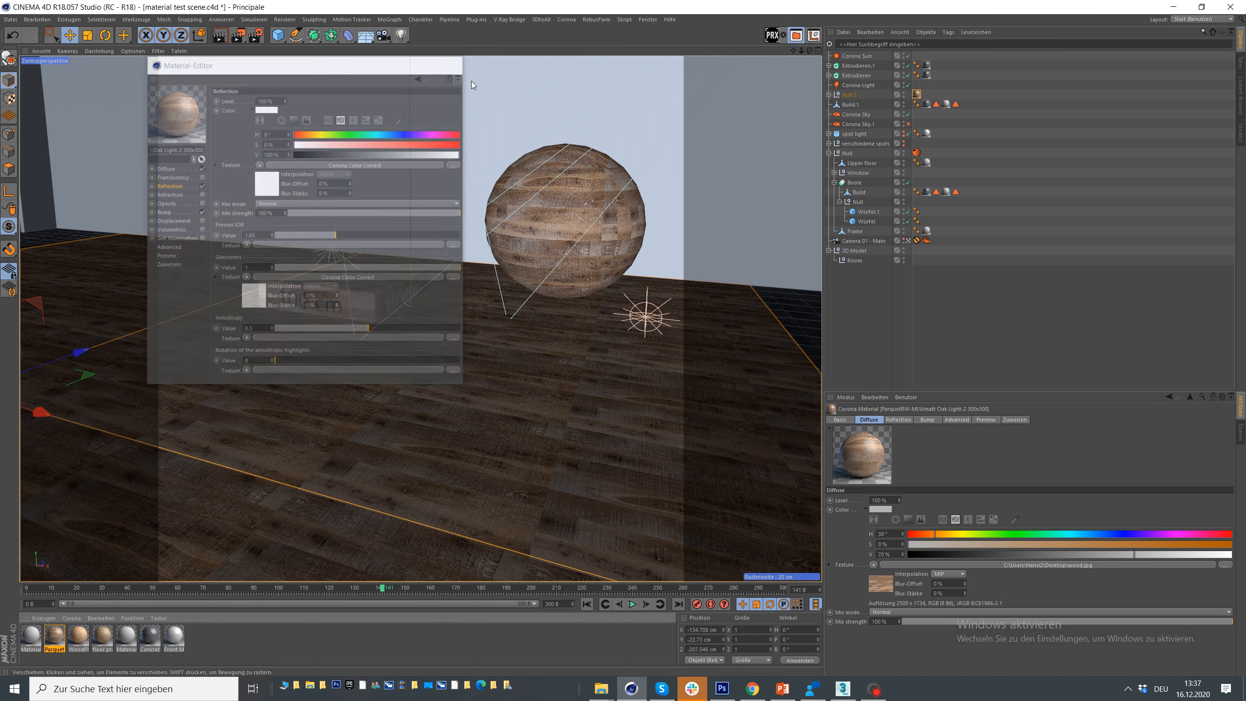
{"action": "left_click", "coordinate": [449, 64]}
{"action": "left_click", "coordinate": [127, 620]}
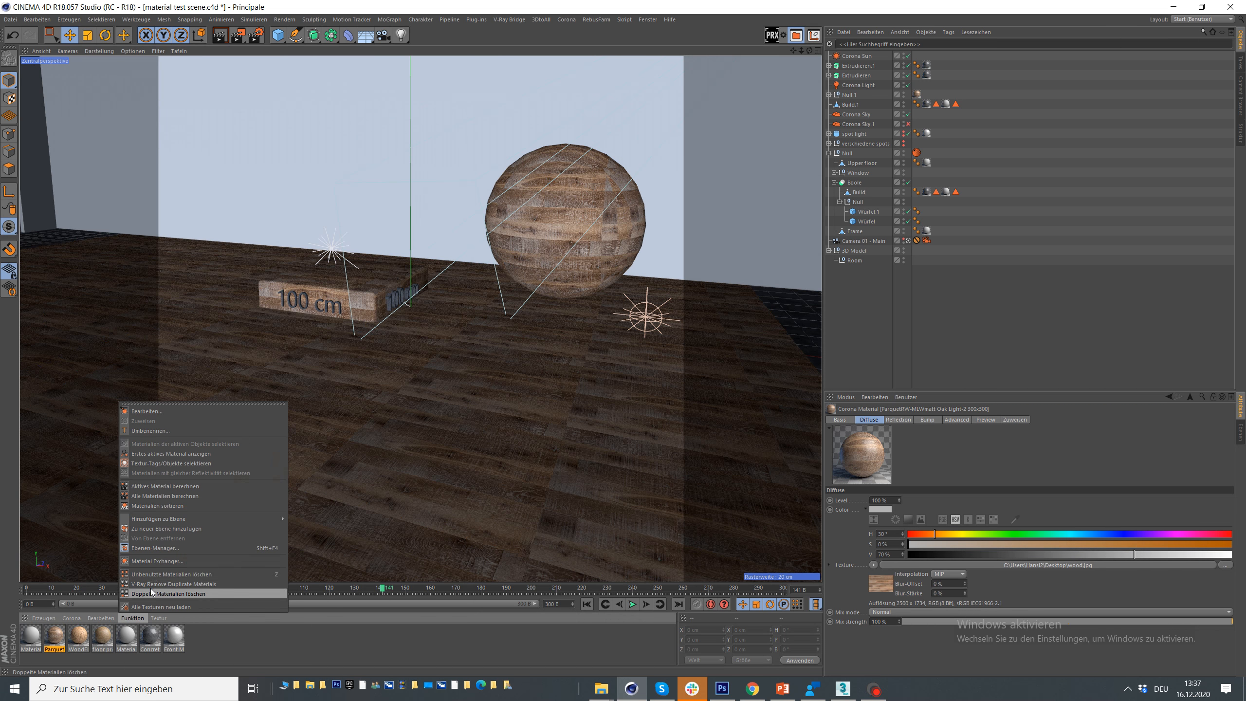
{"action": "left_click", "coordinate": [150, 575]}
Save the scene in the CORONA TEMPLATES folder as material test scene.c4d
{"action": "key", "text": "ctrl+s"}
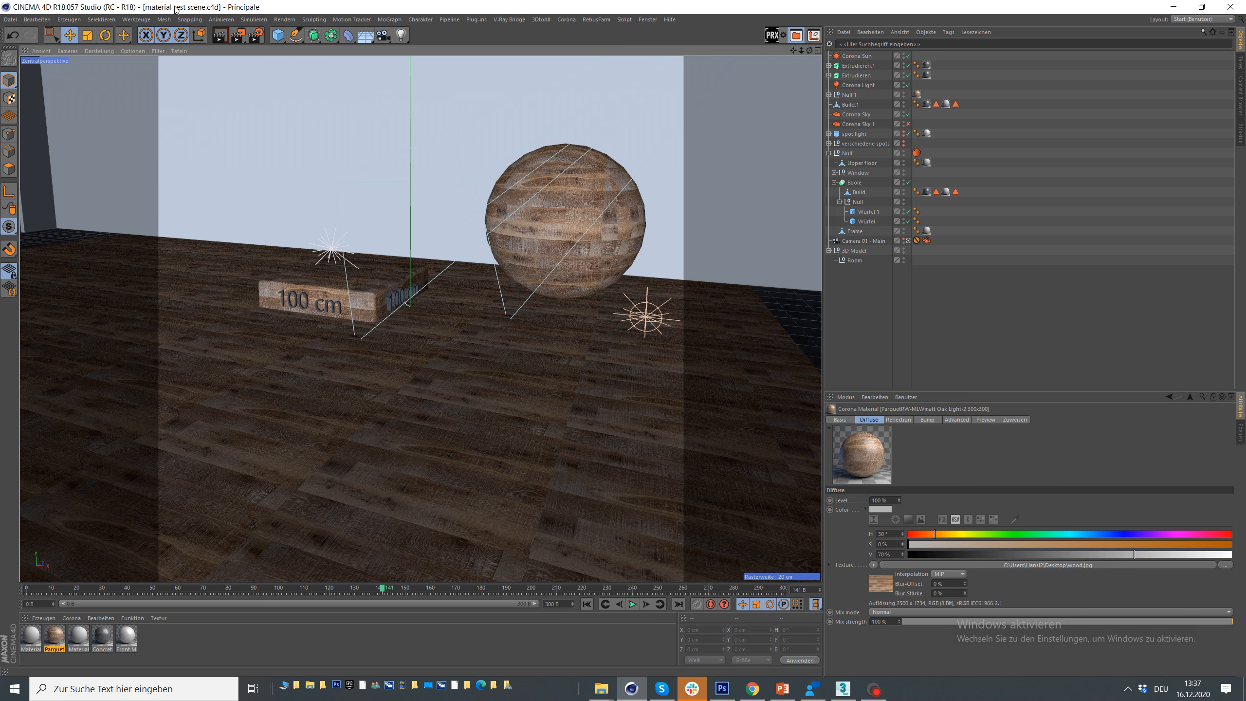
{"action": "left_click", "coordinate": [11, 20]}
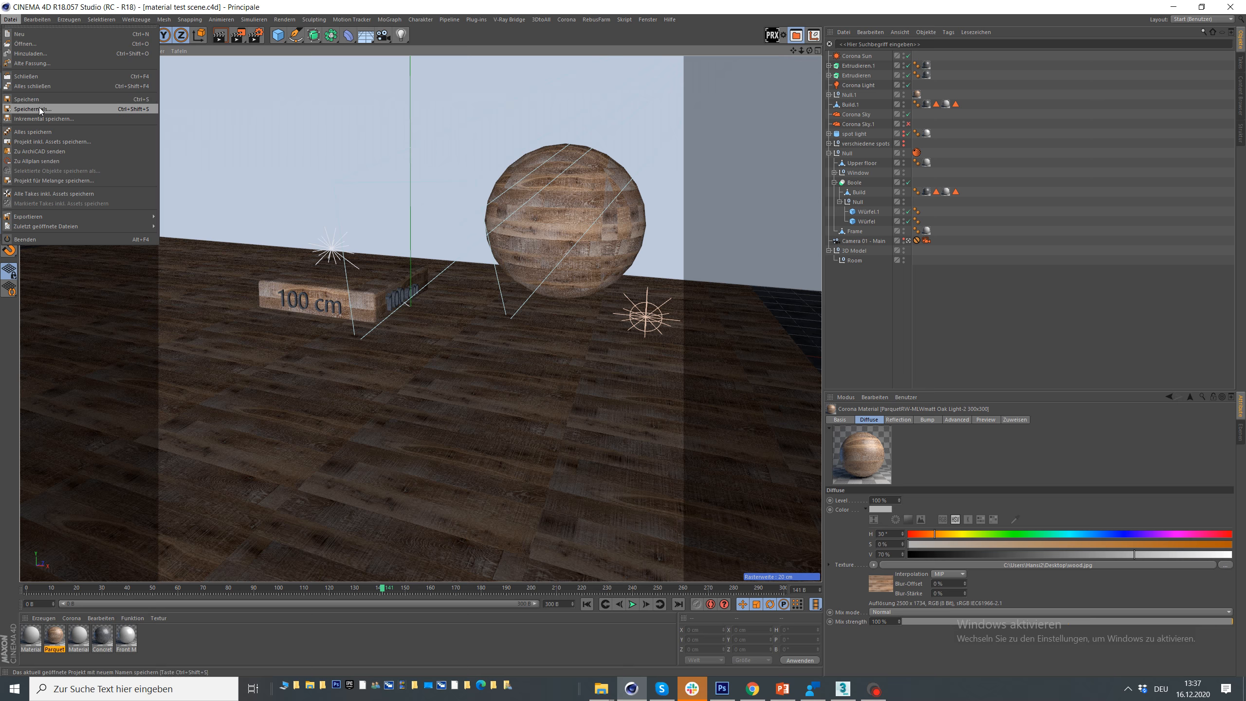
{"action": "left_click", "coordinate": [39, 108]}
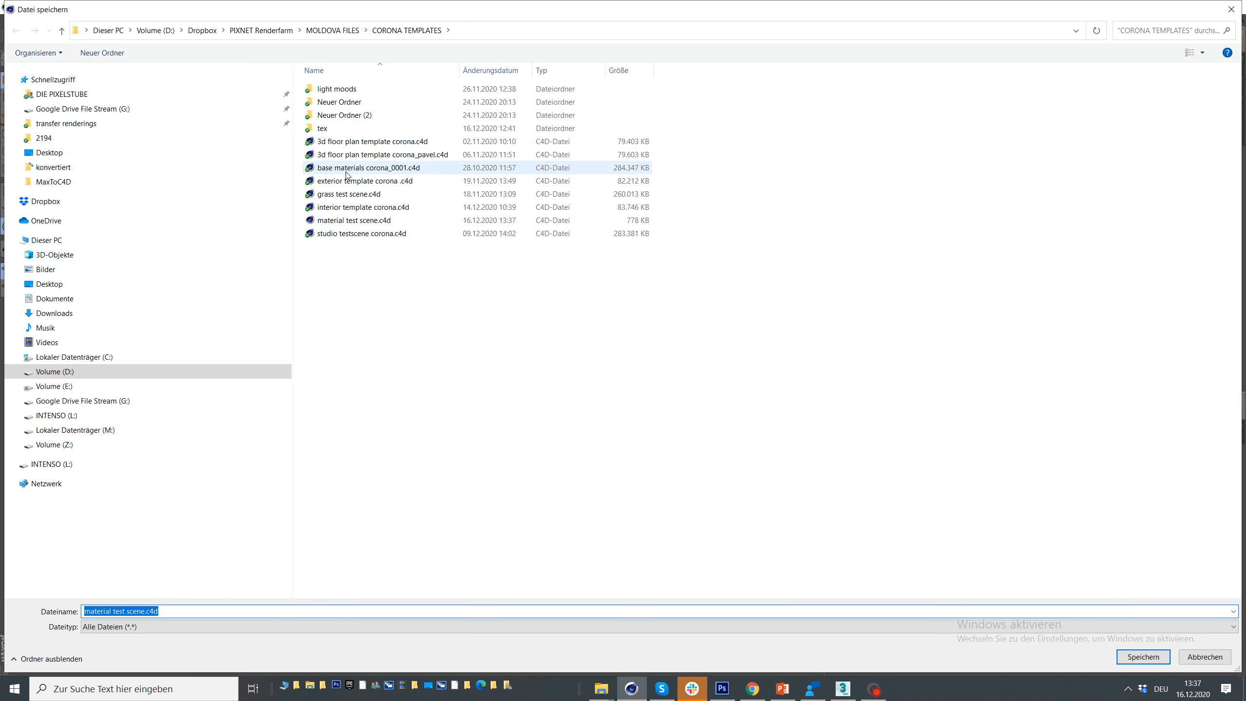
{"action": "double_click", "coordinate": [348, 220]}
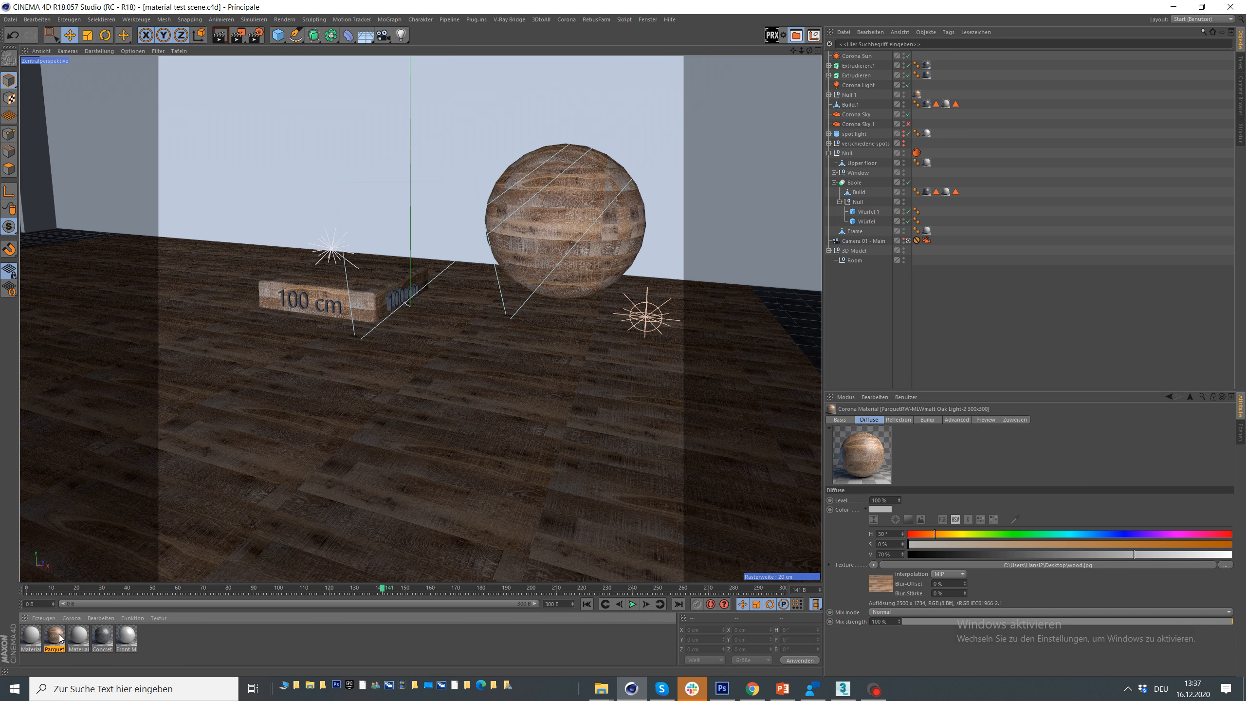
Move the parquet material to the end of the material list and set its diffuse texture file to WILDBRETT saegerauh.jpg
{"action": "left_click_drag", "start_coordinate": [60, 638], "coordinate": [156, 637]}
{"action": "double_click", "coordinate": [129, 636]}
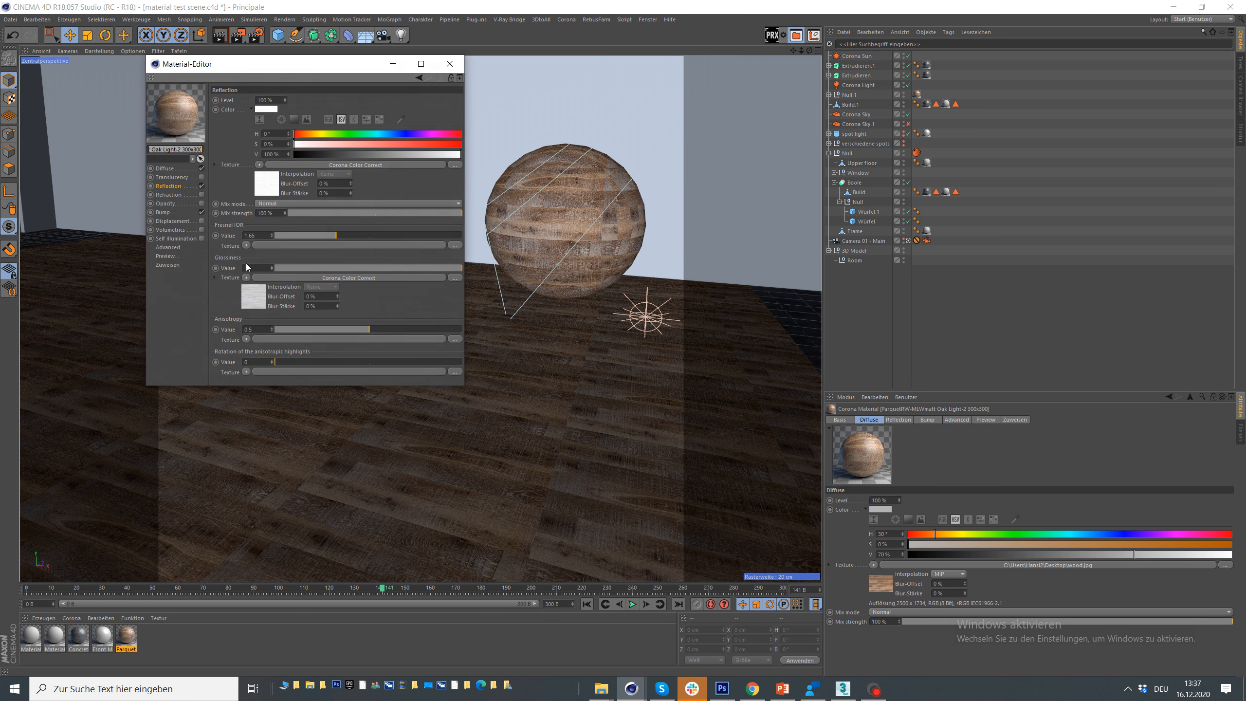
{"action": "left_click", "coordinate": [167, 168]}
{"action": "left_click", "coordinate": [357, 165]}
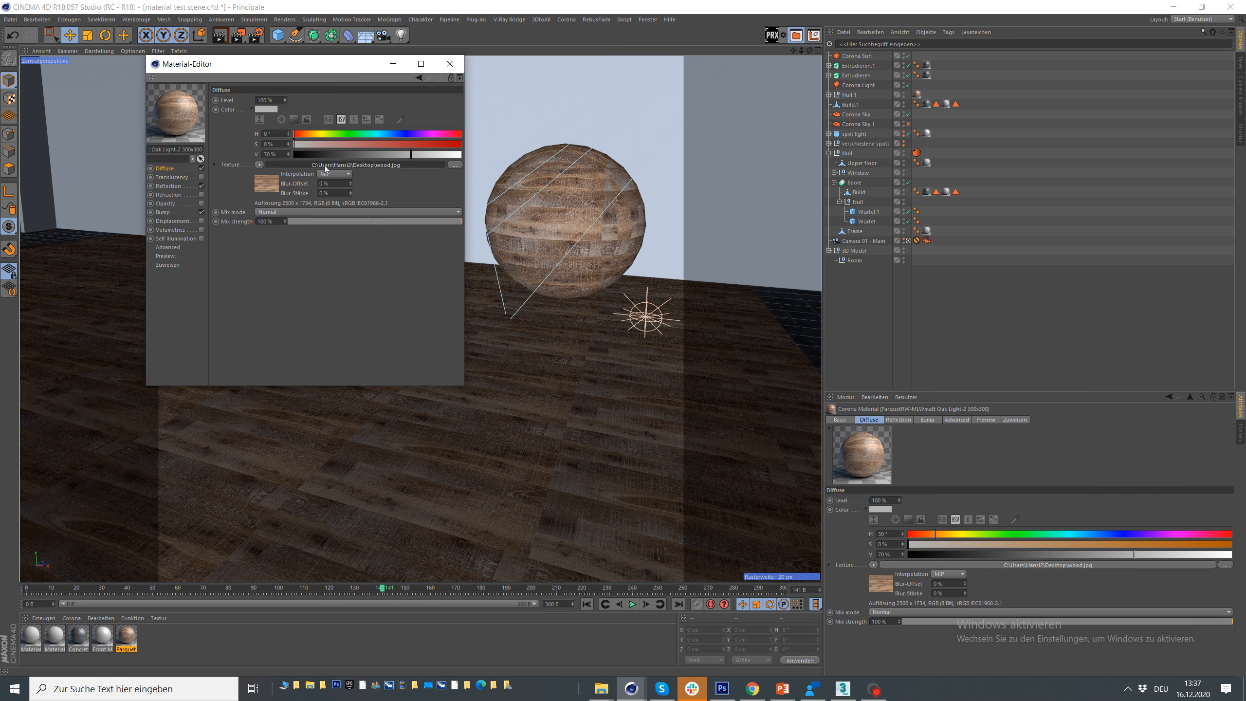
{"action": "left_click_drag", "start_coordinate": [359, 176], "coordinate": [3, 102]}
{"action": "key", "text": "ctrl+v"}
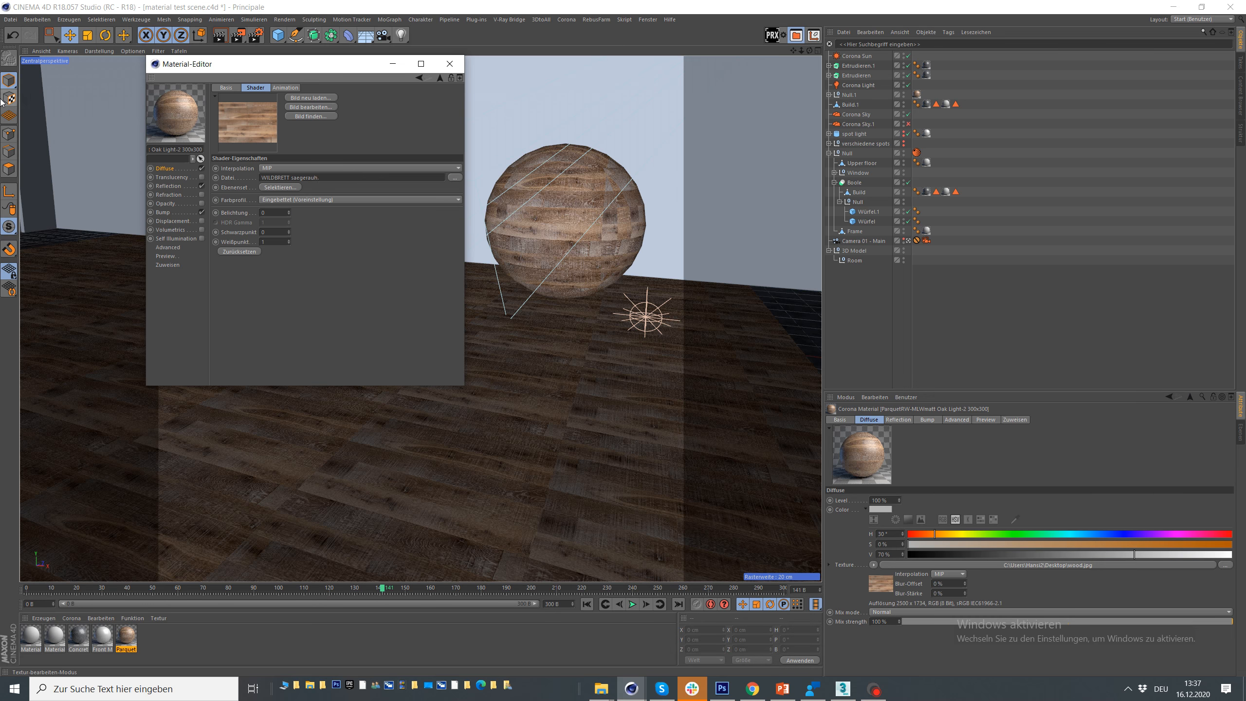
{"action": "type", "text": "jpg"}
{"action": "key", "text": "Return"}
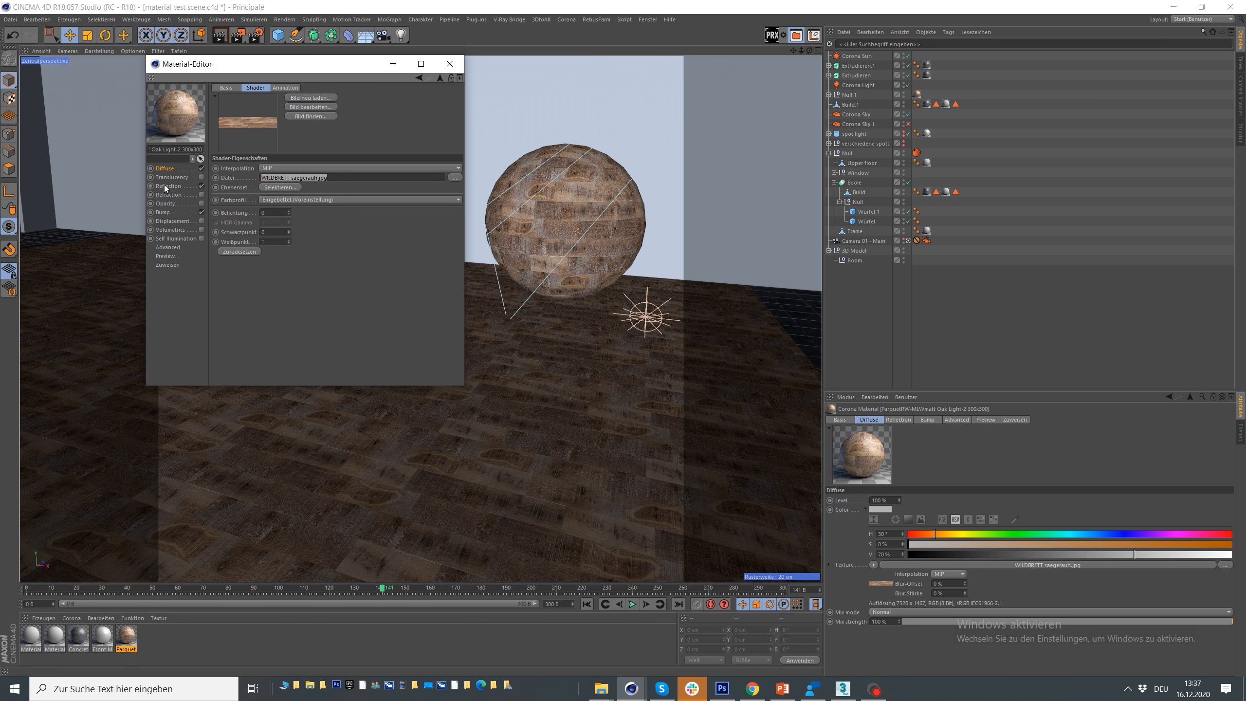
Replace the image inside the reflection colour's Corona Color Correct shader with WILDBRETT saegerauh.jpg
{"action": "left_click", "coordinate": [168, 185]}
{"action": "left_click", "coordinate": [288, 164]}
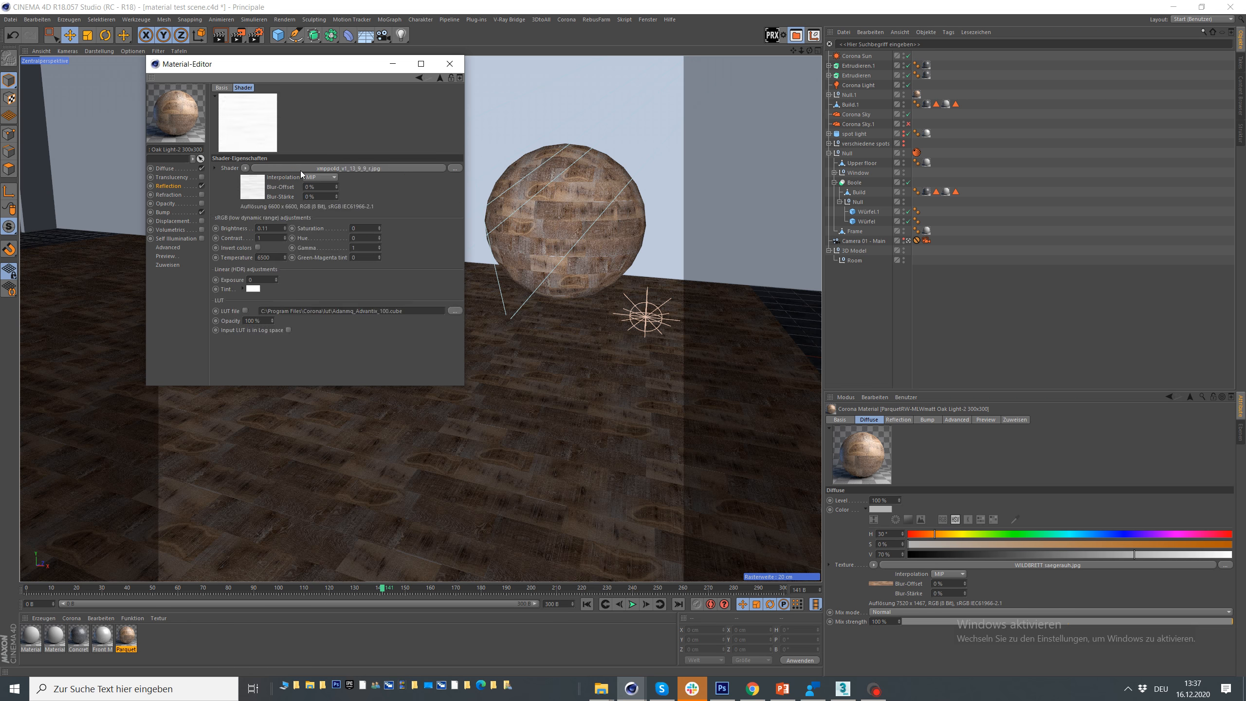
{"action": "left_click", "coordinate": [299, 170]}
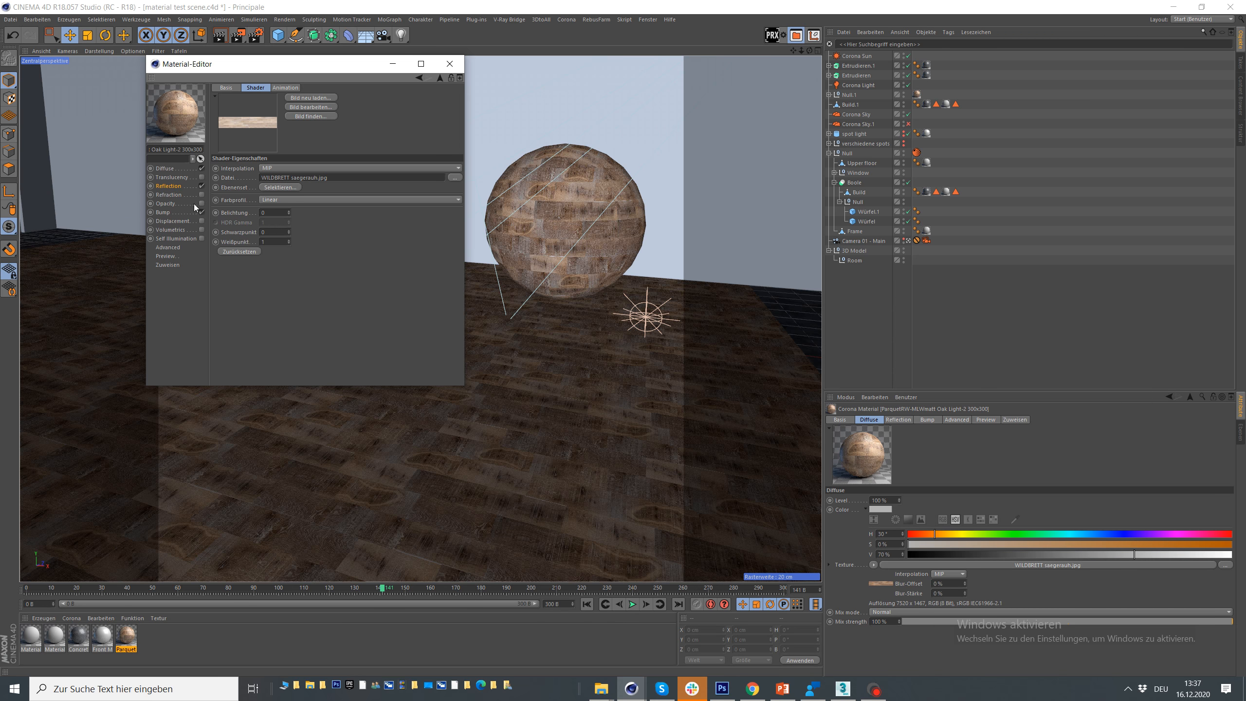
Replace the image inside the reflection glossiness's Corona Color Correct shader with WILDBRETT saegerauh.jpg
{"action": "left_click", "coordinate": [178, 186]}
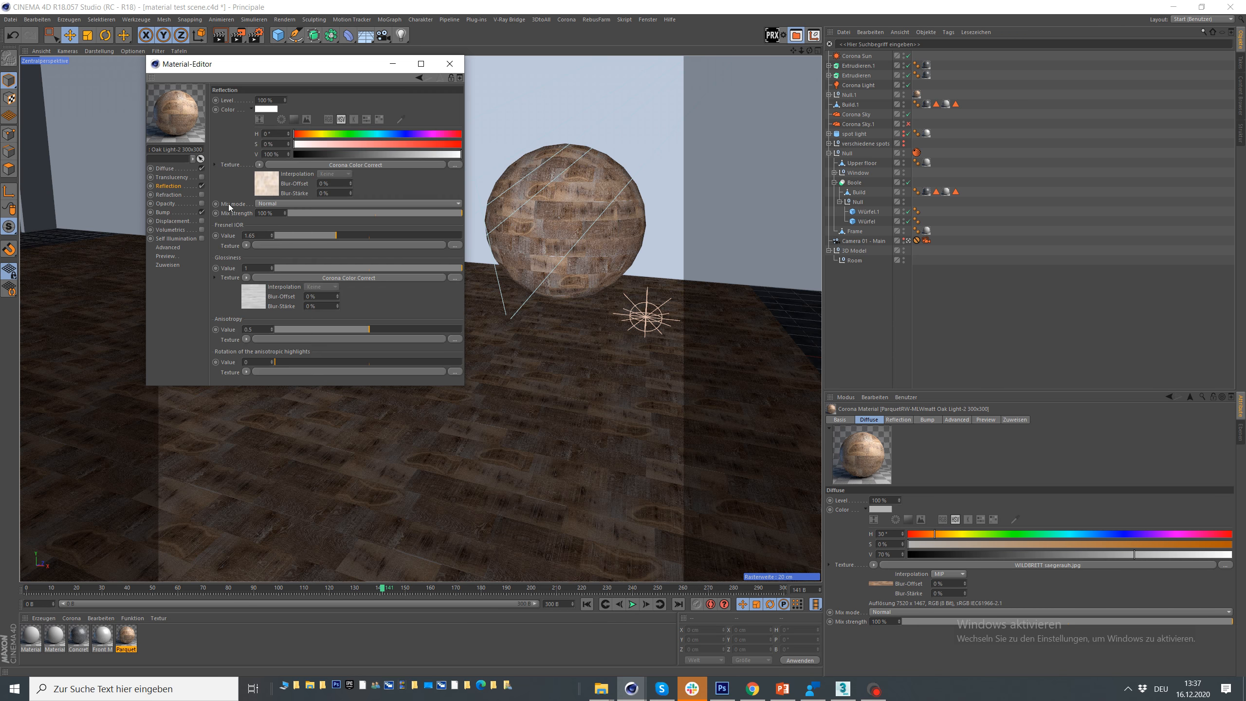
{"action": "left_click", "coordinate": [270, 276]}
{"action": "left_click", "coordinate": [279, 170]}
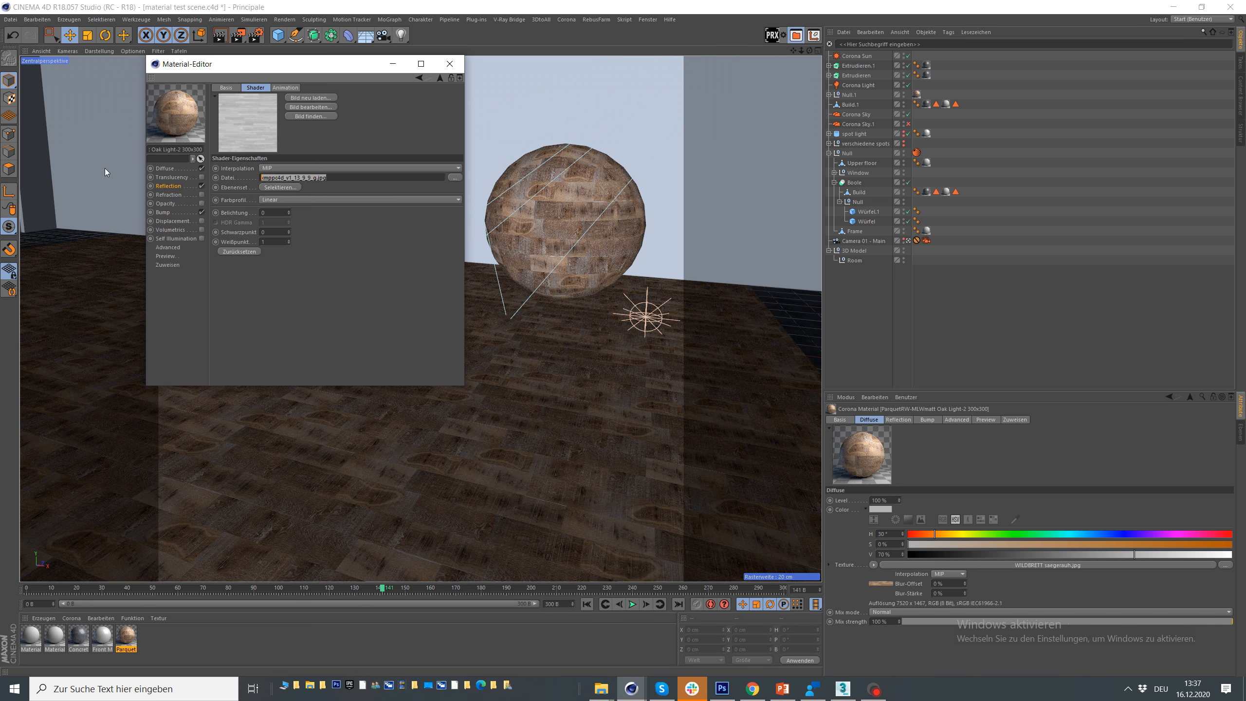
{"action": "type", "text": "WILDBRETT saegerauh.jpg"}
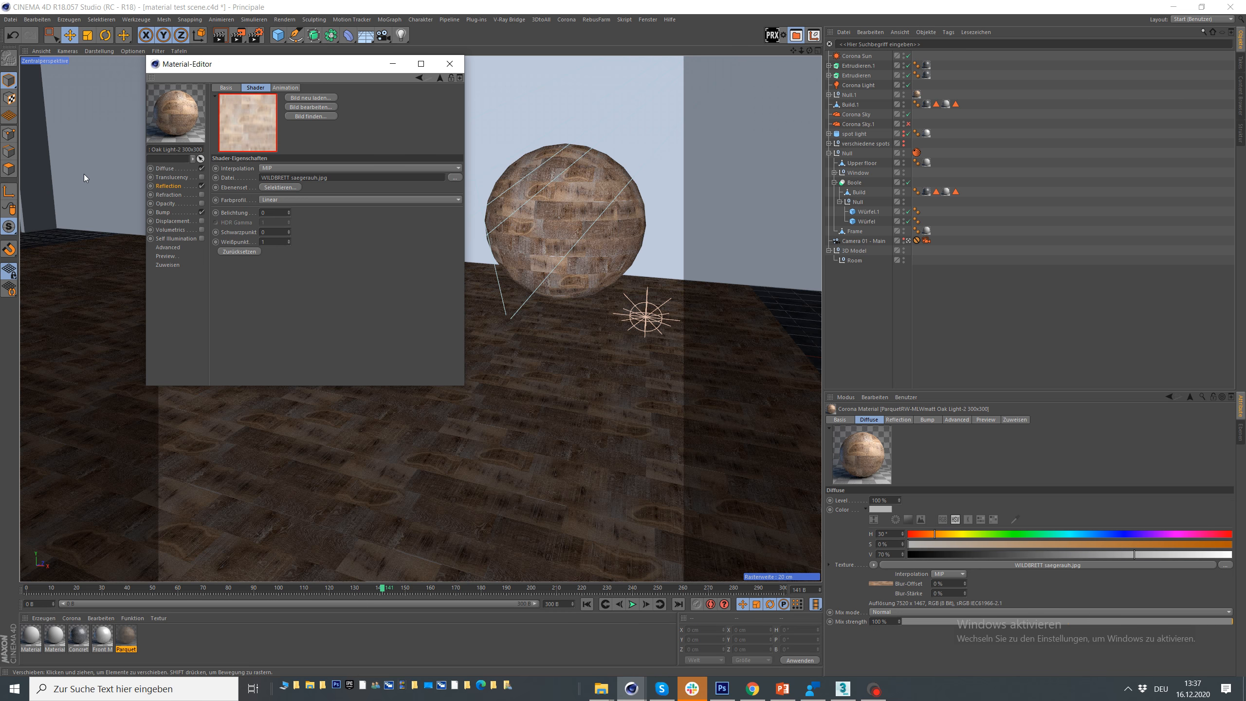
Leave the parquet material's bump settings and undo its texture changes, its reordering and the removal of the unused materials
{"action": "left_click", "coordinate": [163, 213]}
{"action": "left_click", "coordinate": [322, 110]}
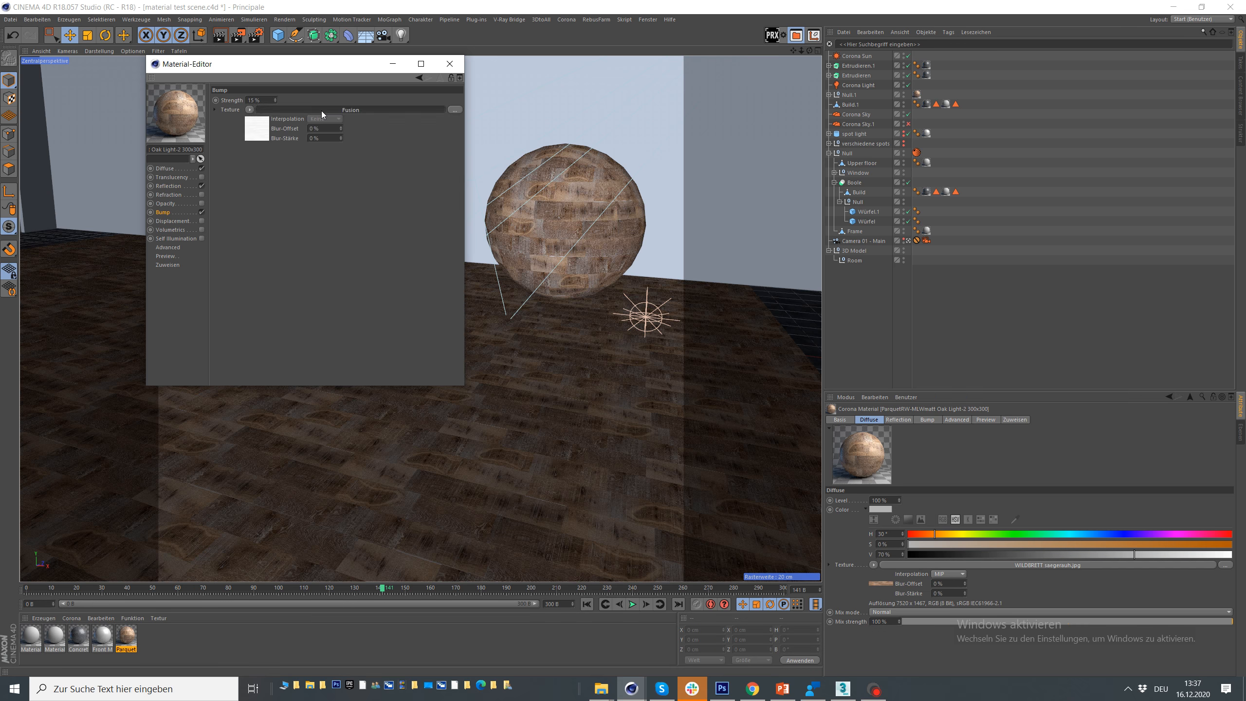
{"action": "left_click", "coordinate": [449, 64]}
{"action": "left_click", "coordinate": [145, 653]}
{"action": "key", "text": "ctrl+z"}
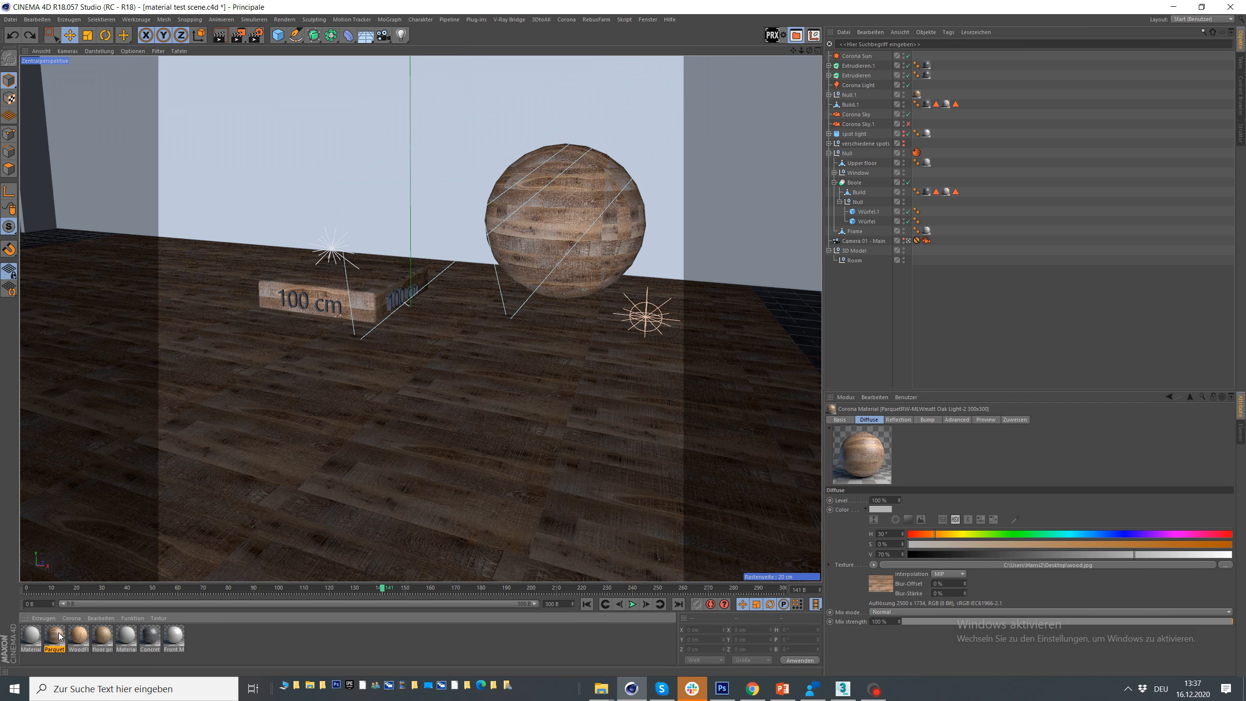
Delete the parquet material and try to remove the unused materials
{"action": "key", "text": "Delete"}
{"action": "left_click", "coordinate": [132, 618]}
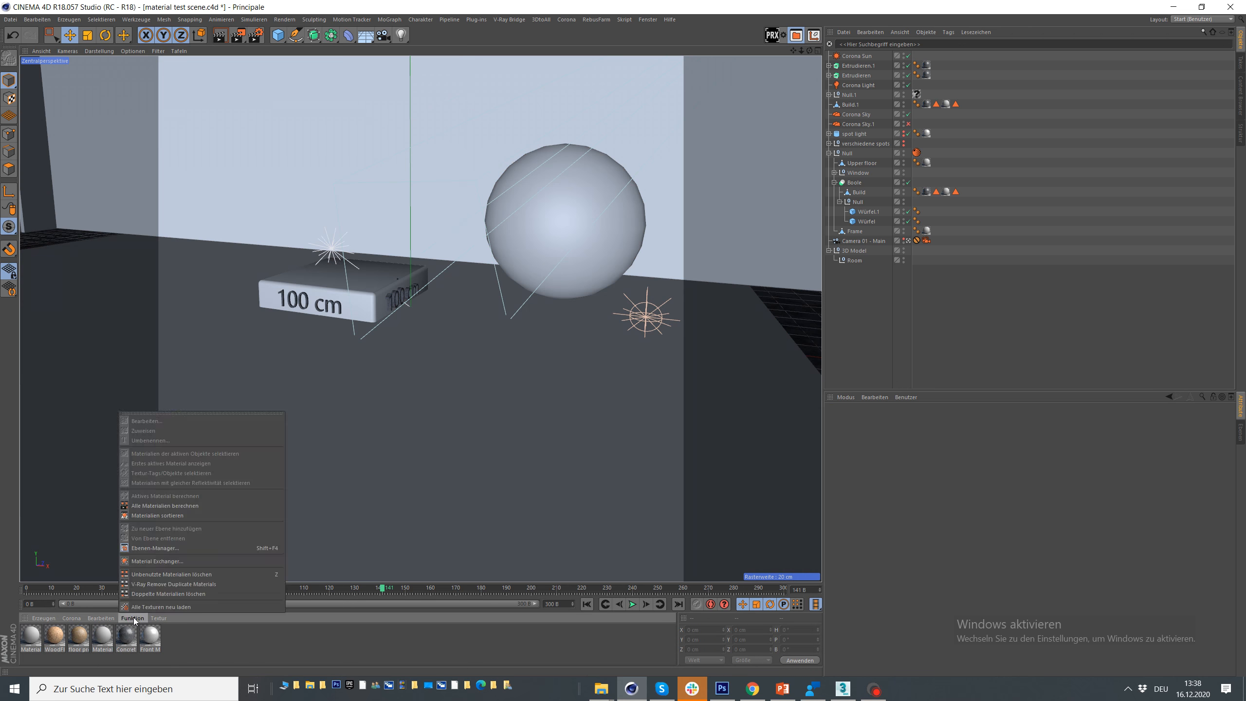
{"action": "left_click", "coordinate": [157, 577]}
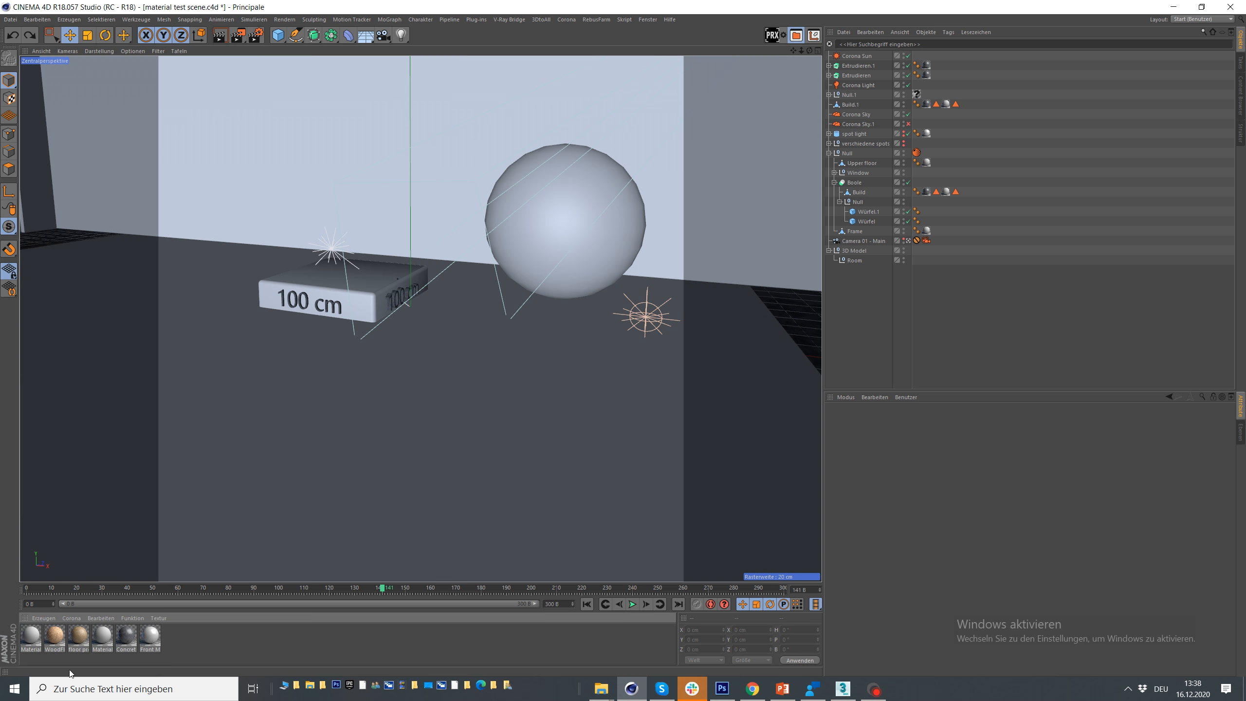
Compare the WoodFlooring and floor preset materials and assign the floor preset to the Null.1 object's texture tag
{"action": "double_click", "coordinate": [64, 637]}
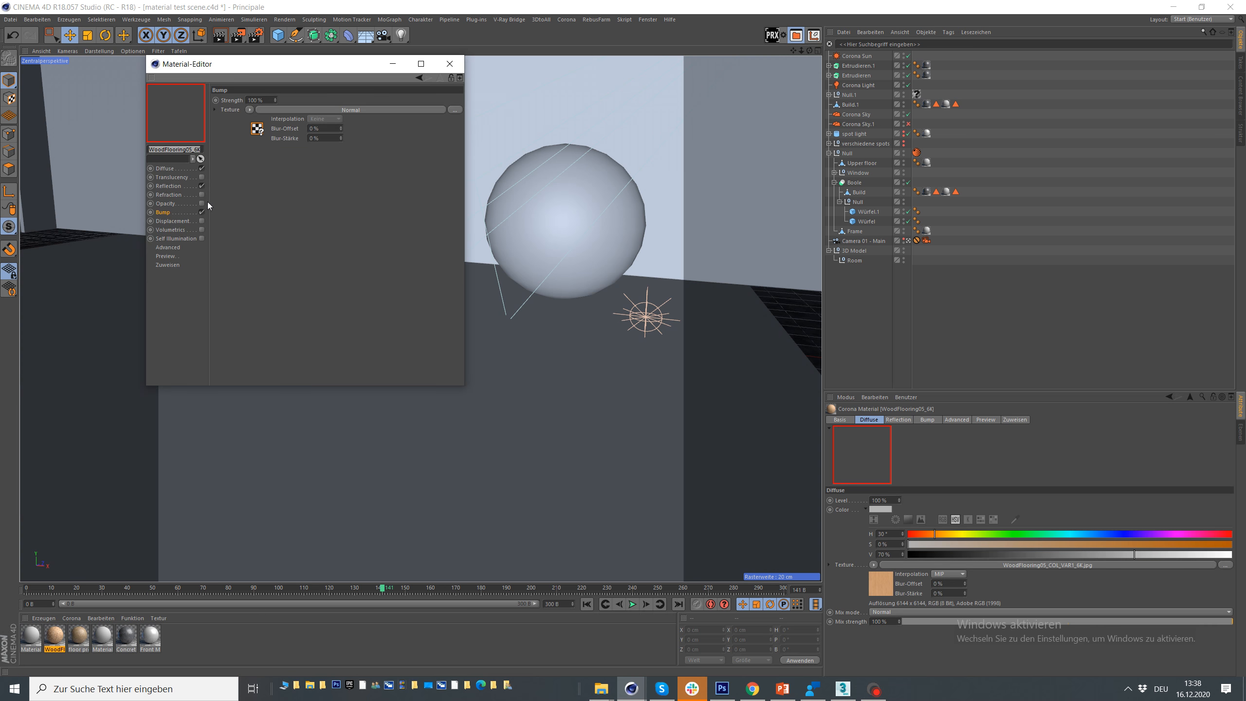
{"action": "left_click", "coordinate": [78, 637]}
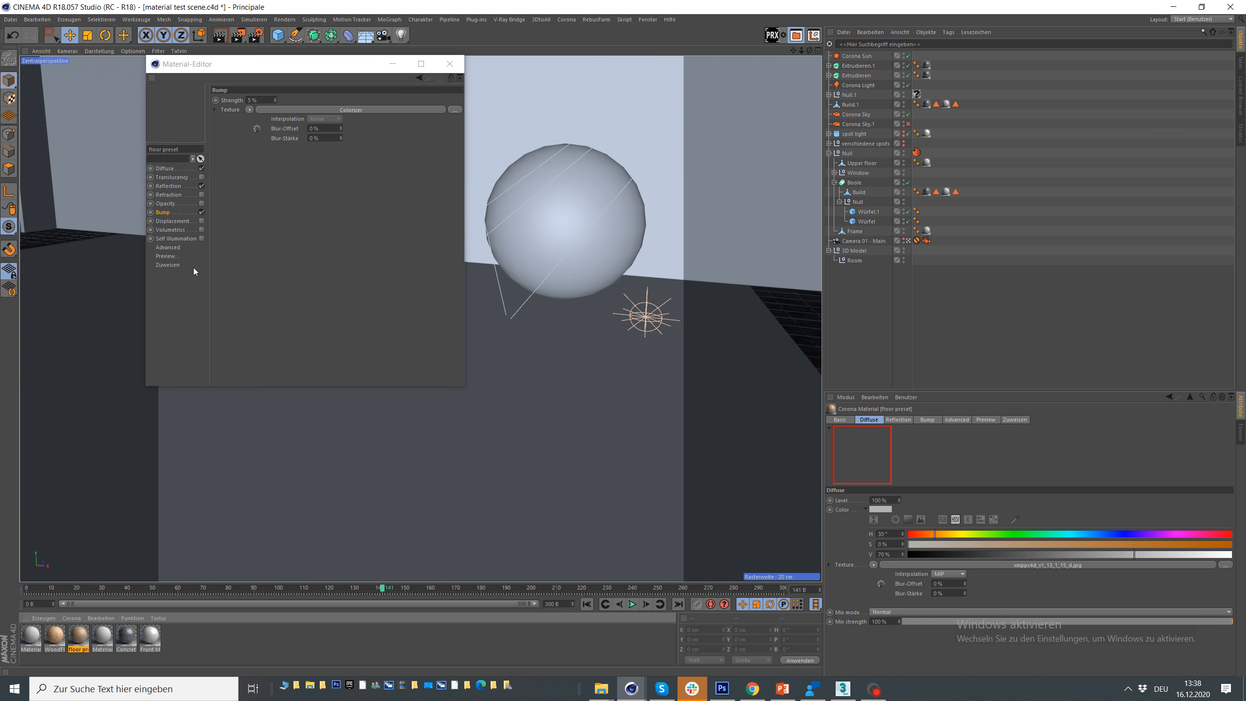
{"action": "left_click", "coordinate": [166, 169]}
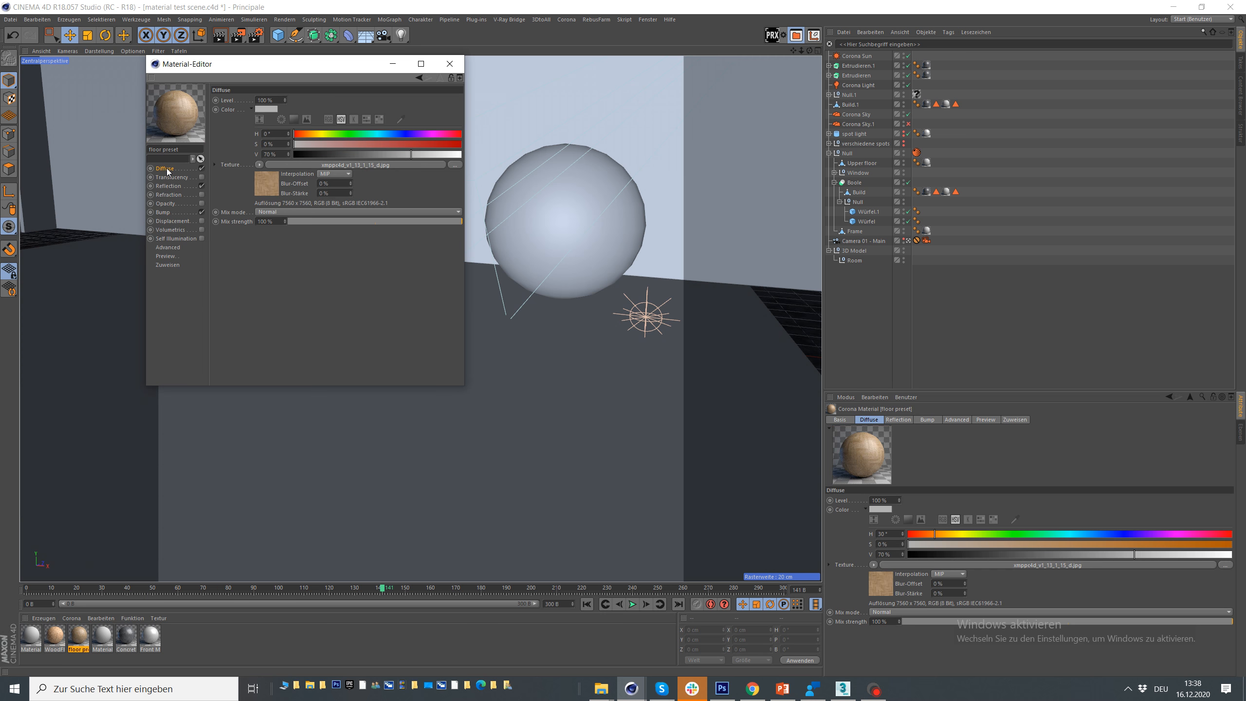
{"action": "left_click", "coordinate": [84, 637]}
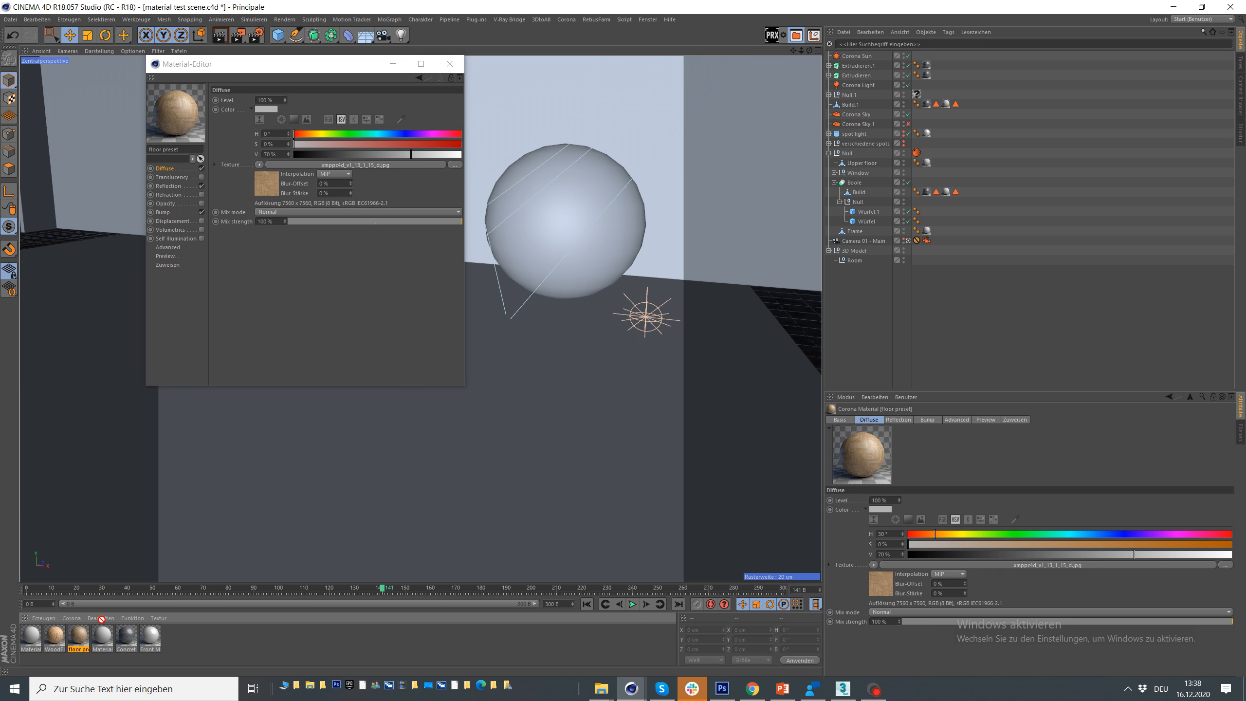
{"action": "left_click_drag", "start_coordinate": [101, 619], "coordinate": [917, 95]}
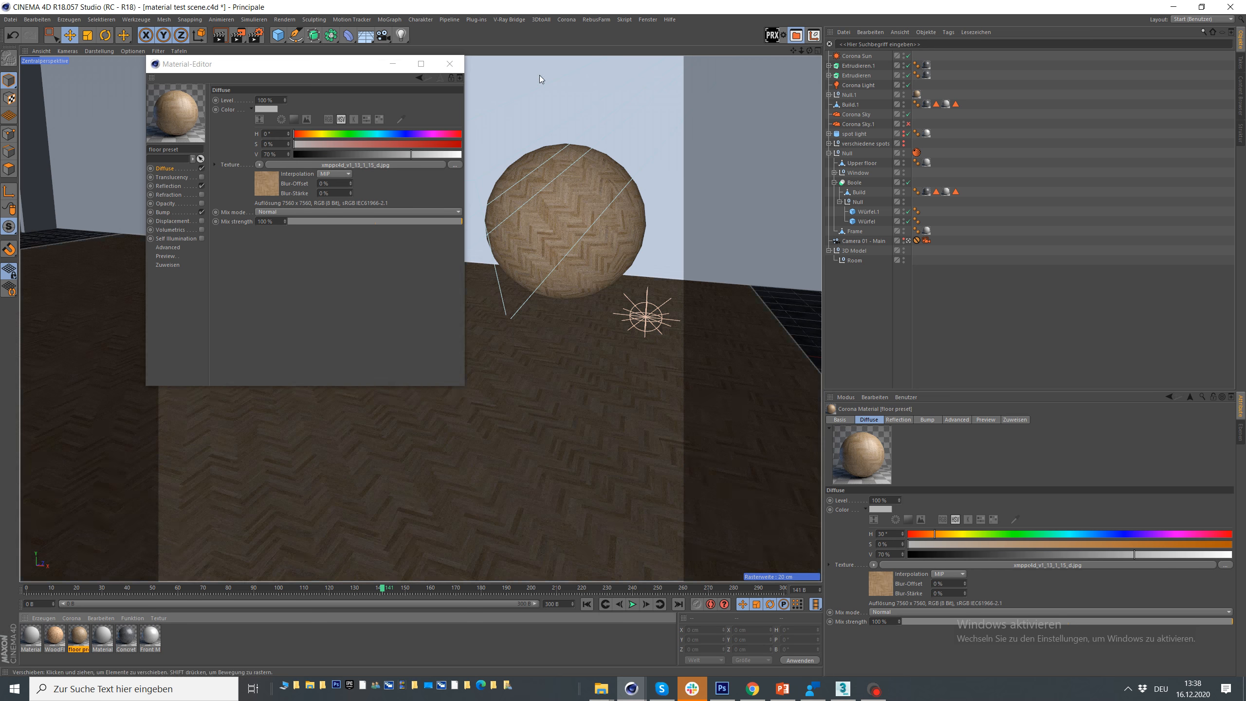
{"action": "left_click", "coordinate": [449, 63]}
Check the WoodFlooring material's diffuse texture, delete all unused materials and save the scene
{"action": "left_click", "coordinate": [63, 638]}
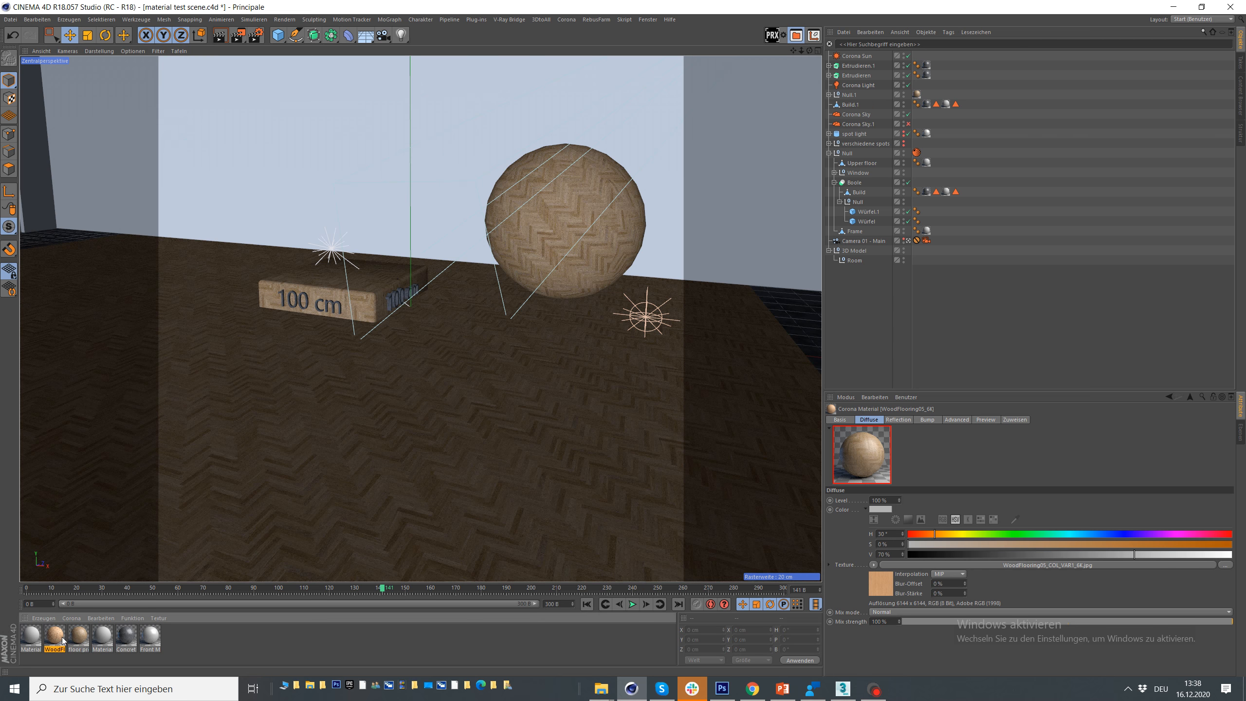
{"action": "double_click", "coordinate": [63, 638]}
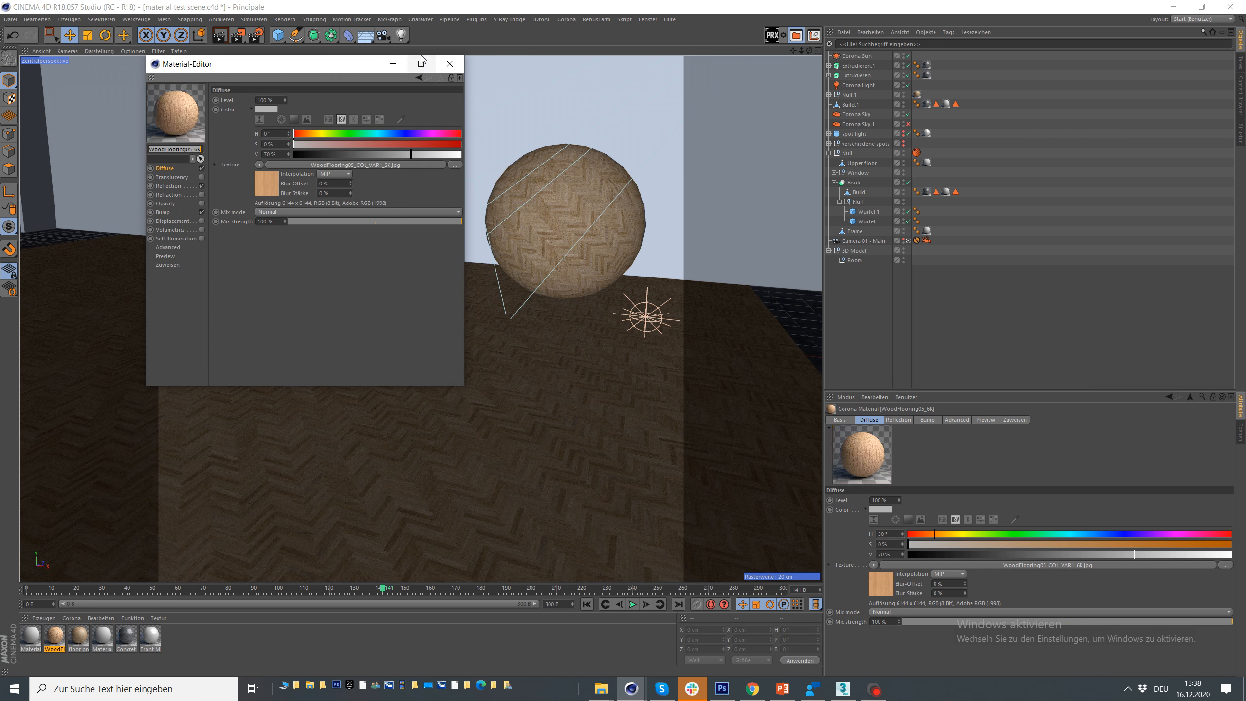
{"action": "left_click", "coordinate": [450, 63]}
{"action": "left_click", "coordinate": [131, 618]}
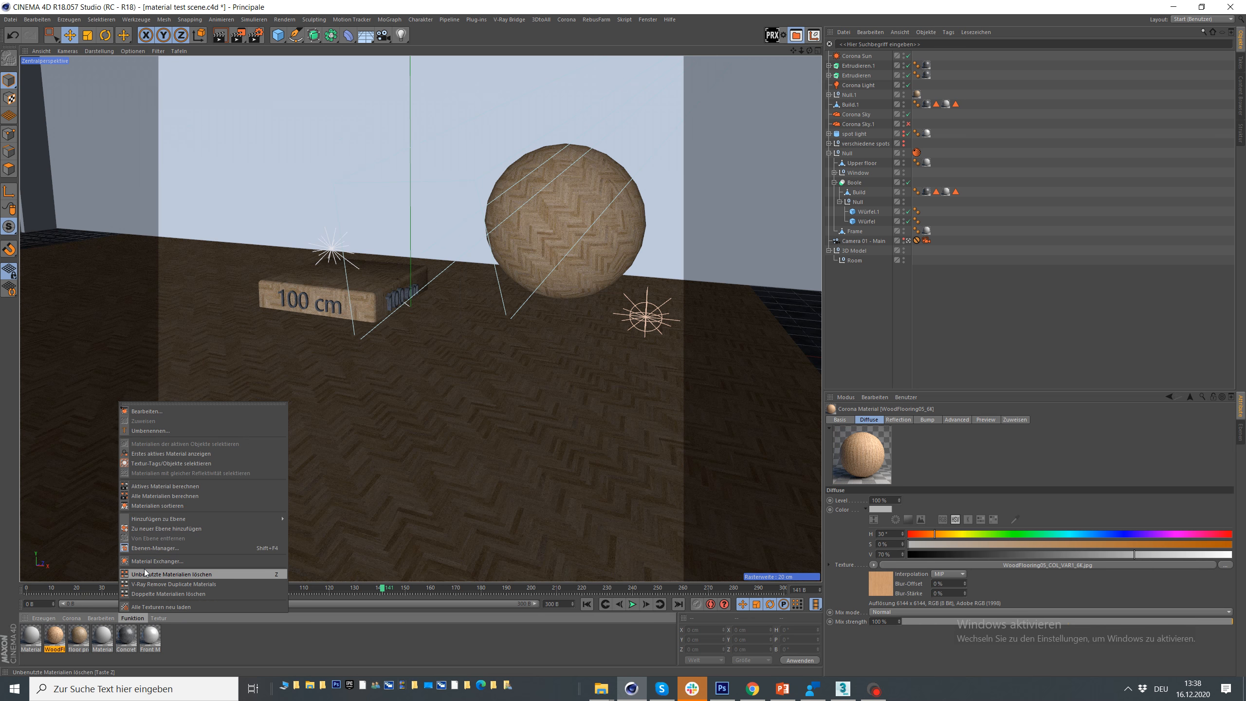
{"action": "left_click", "coordinate": [145, 574]}
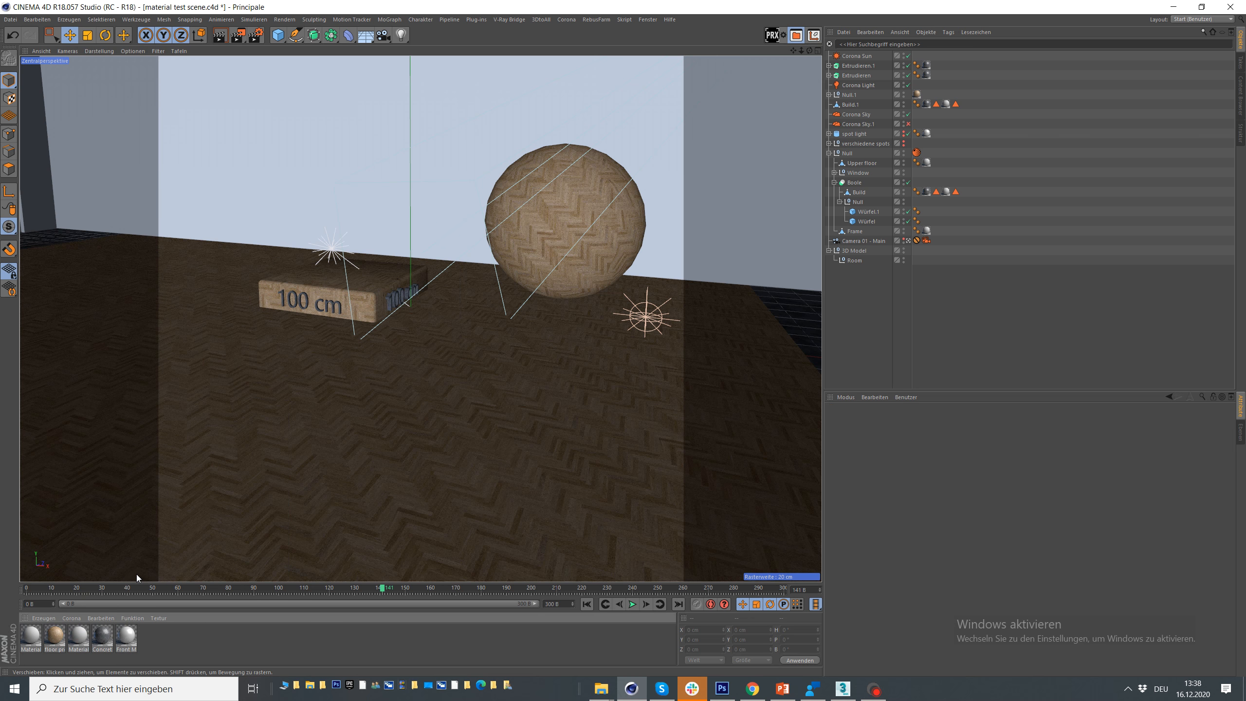
{"action": "key", "text": "ctrl+s"}
Set the floor preset's diffuse texture and the image inside the reflection colour's Colorizer shader to WILDBRETT saegerauh.jpg
{"action": "double_click", "coordinate": [55, 635]}
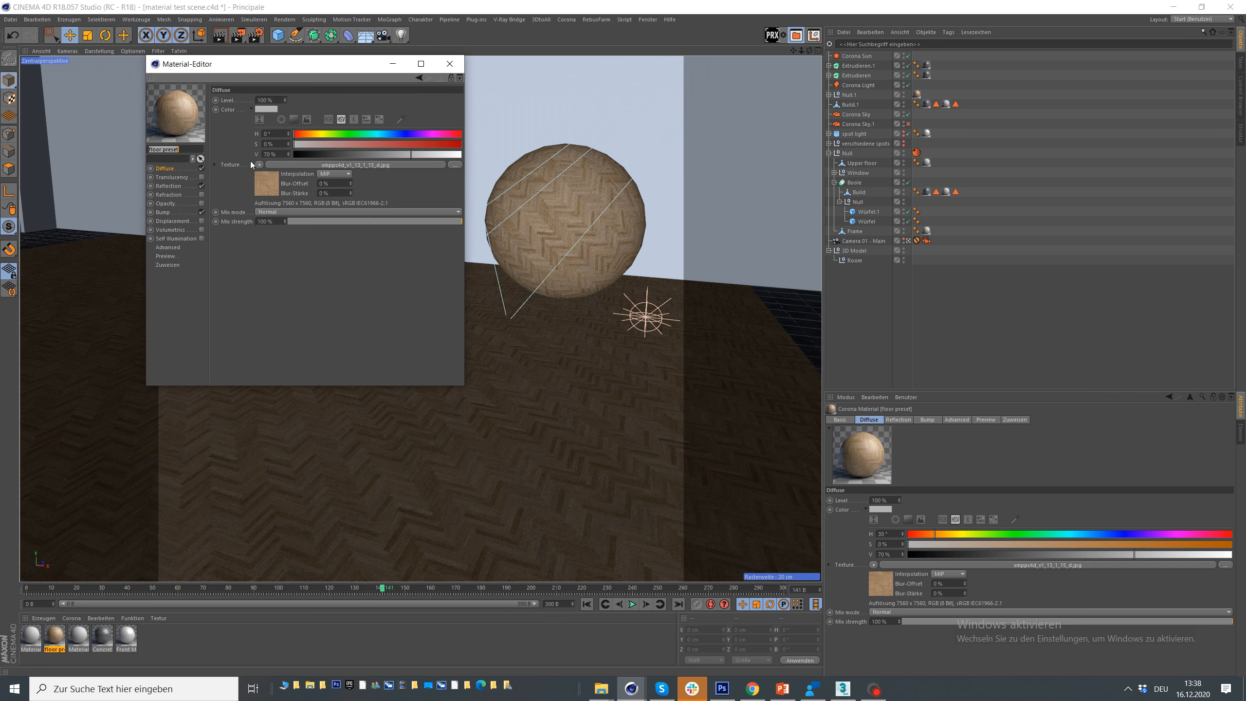
{"action": "left_click", "coordinate": [282, 166]}
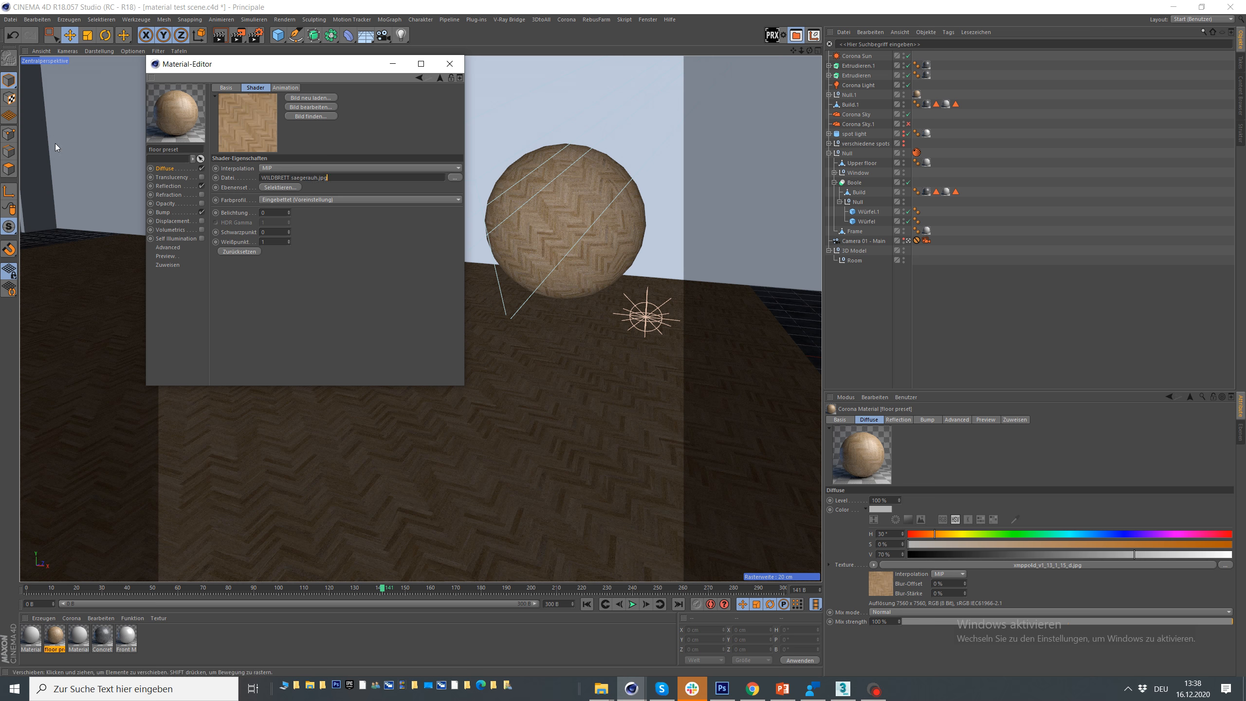
{"action": "left_click", "coordinate": [170, 187]}
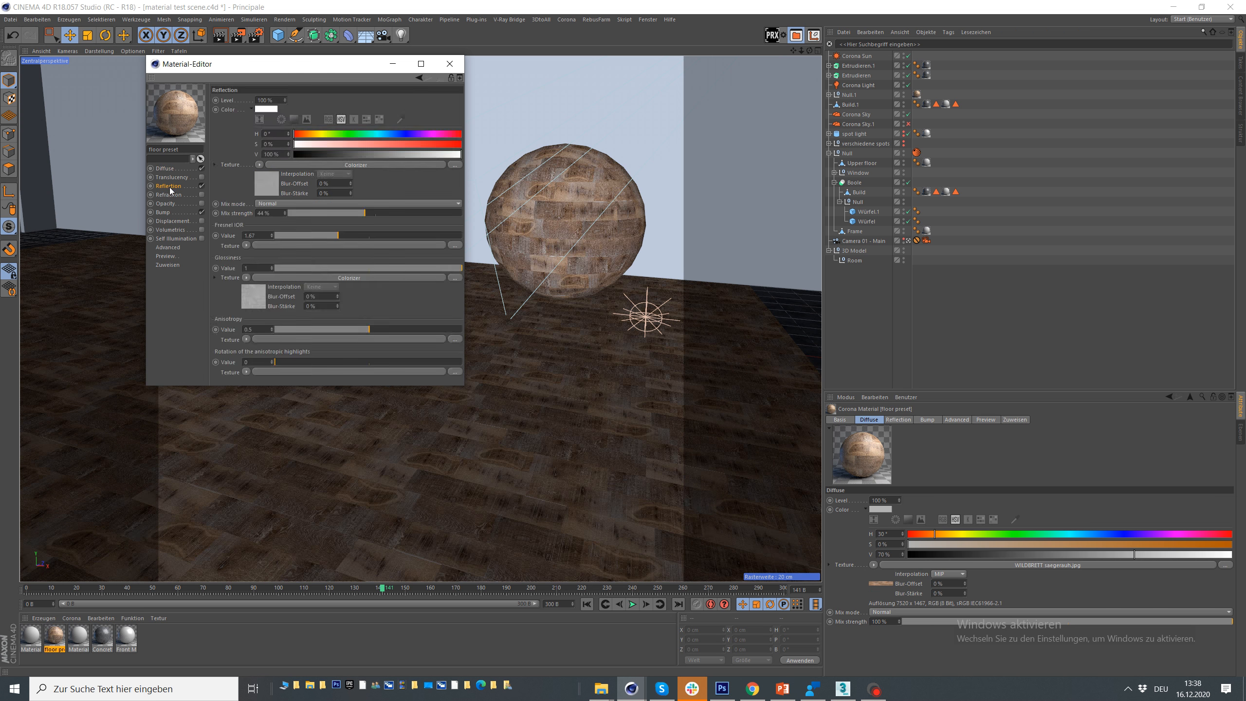
{"action": "left_click", "coordinate": [325, 165]}
{"action": "left_click", "coordinate": [304, 181]}
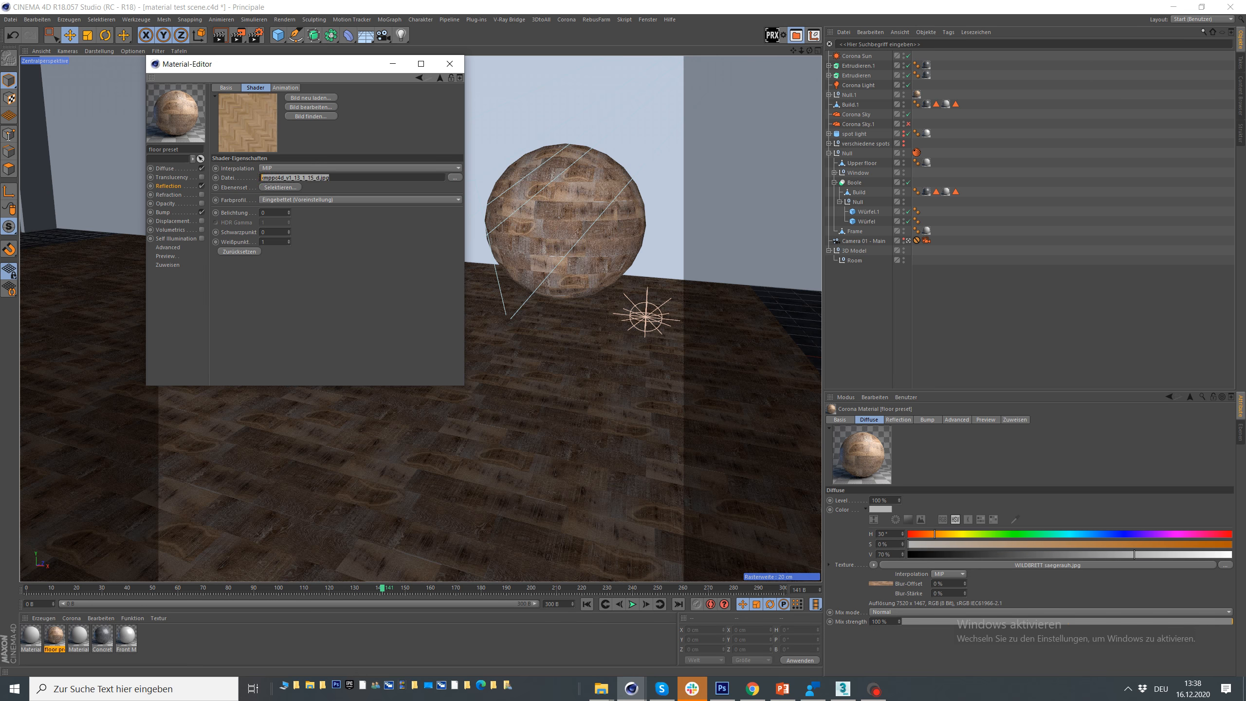
{"action": "type", "text": "WILDBRETT saegerauh.jpg"}
{"action": "key", "text": "Return"}
Replace the image inside the reflection glossiness's Colorizer shader with WILDBRETT saegerauh.jpg
{"action": "left_click", "coordinate": [171, 186]}
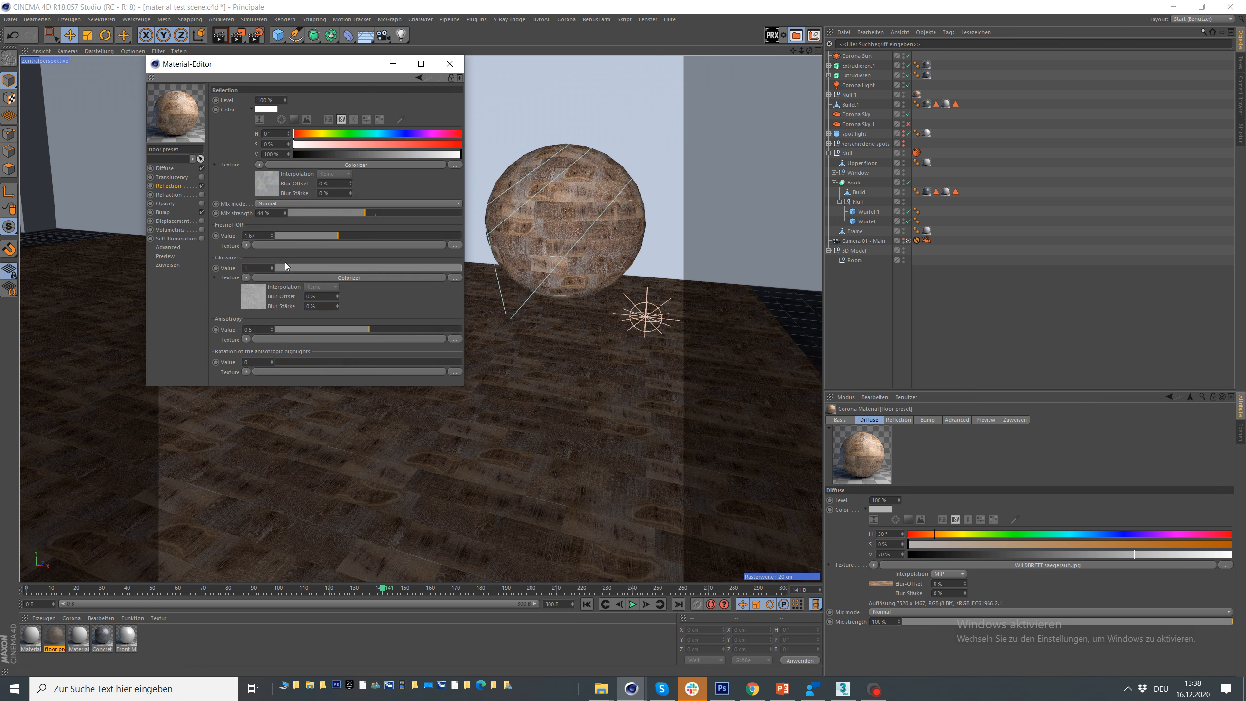
{"action": "left_click", "coordinate": [351, 277]}
{"action": "left_click", "coordinate": [317, 183]}
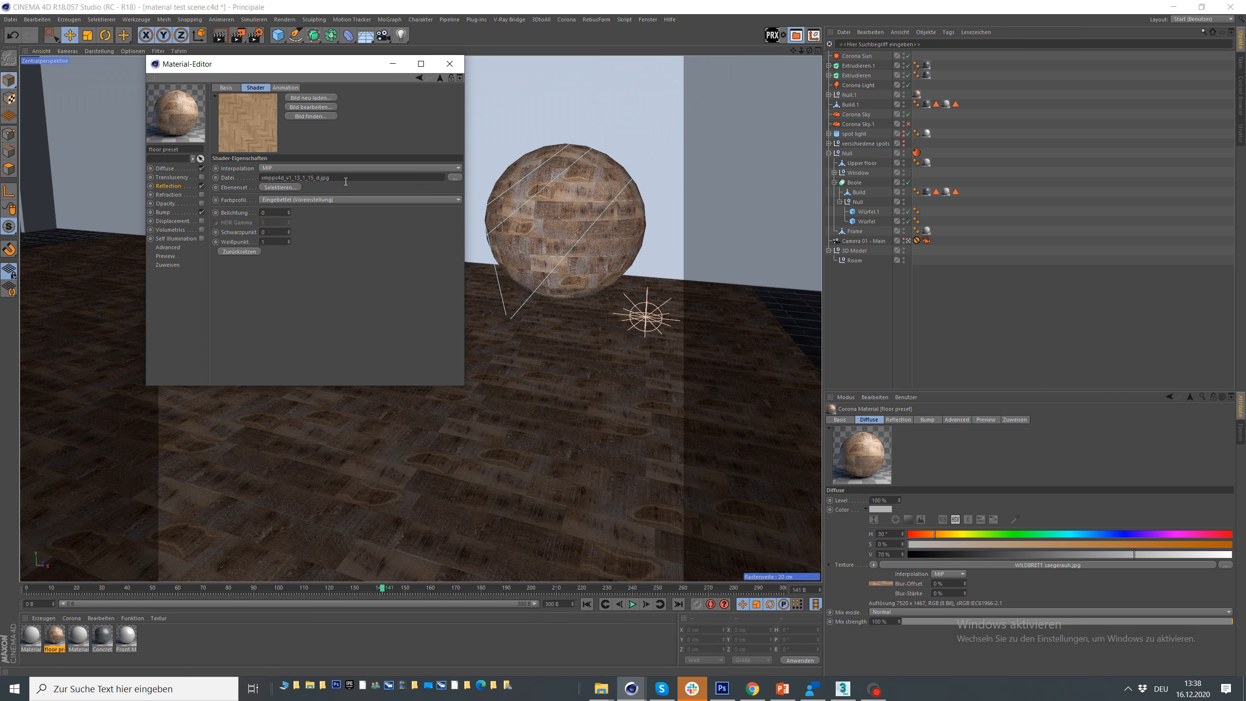
Replace the image inside the bump channel's Colorizer shader with WILDBRETT saegerauh.jpg
{"action": "left_click", "coordinate": [177, 214]}
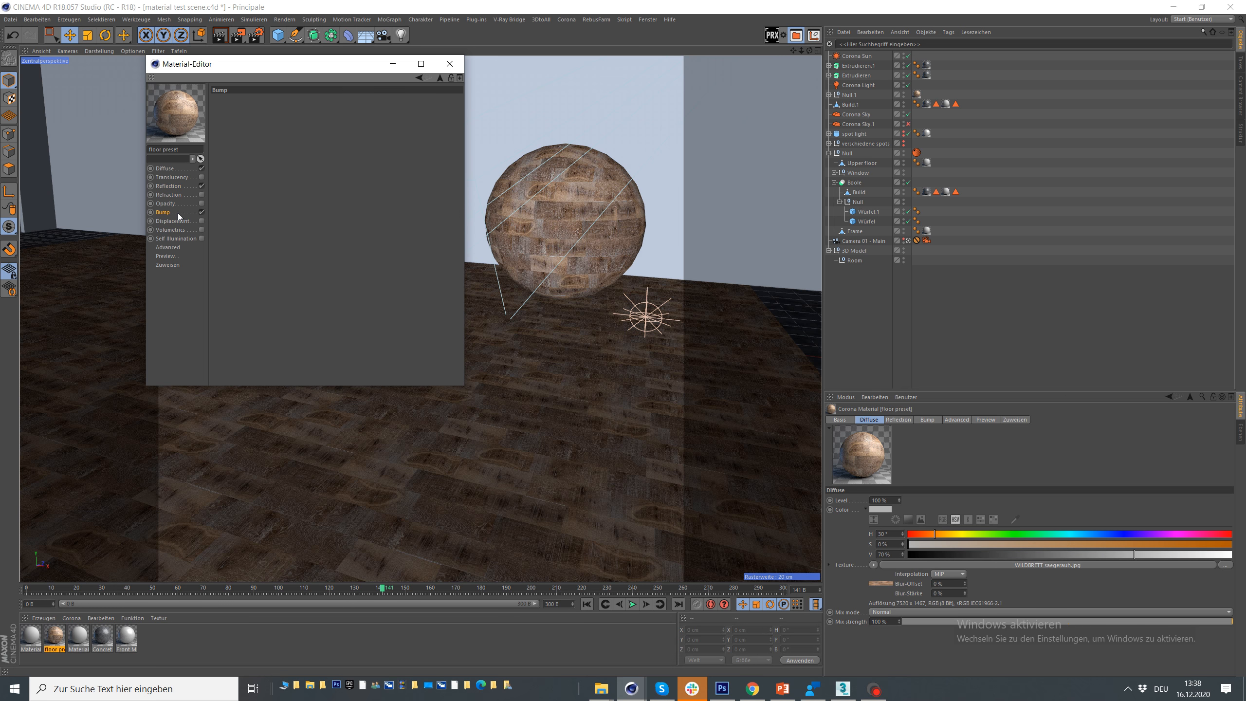
{"action": "left_click", "coordinate": [329, 111]}
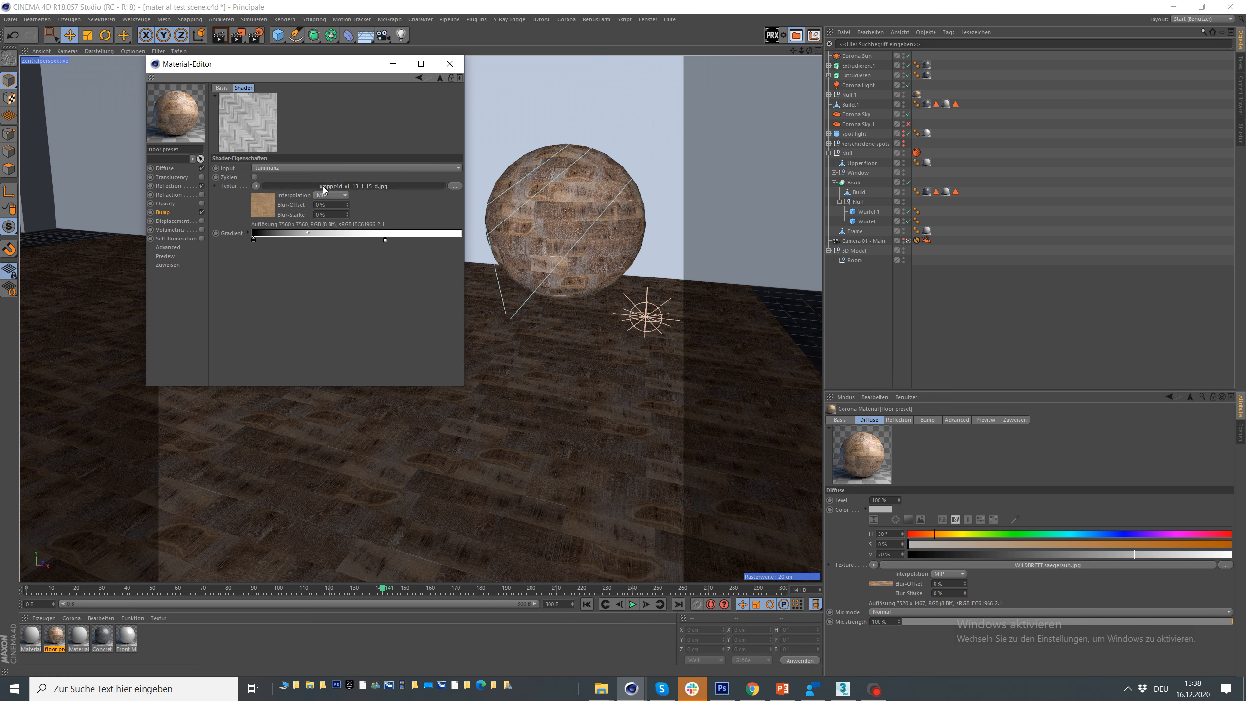
{"action": "left_click", "coordinate": [323, 186]}
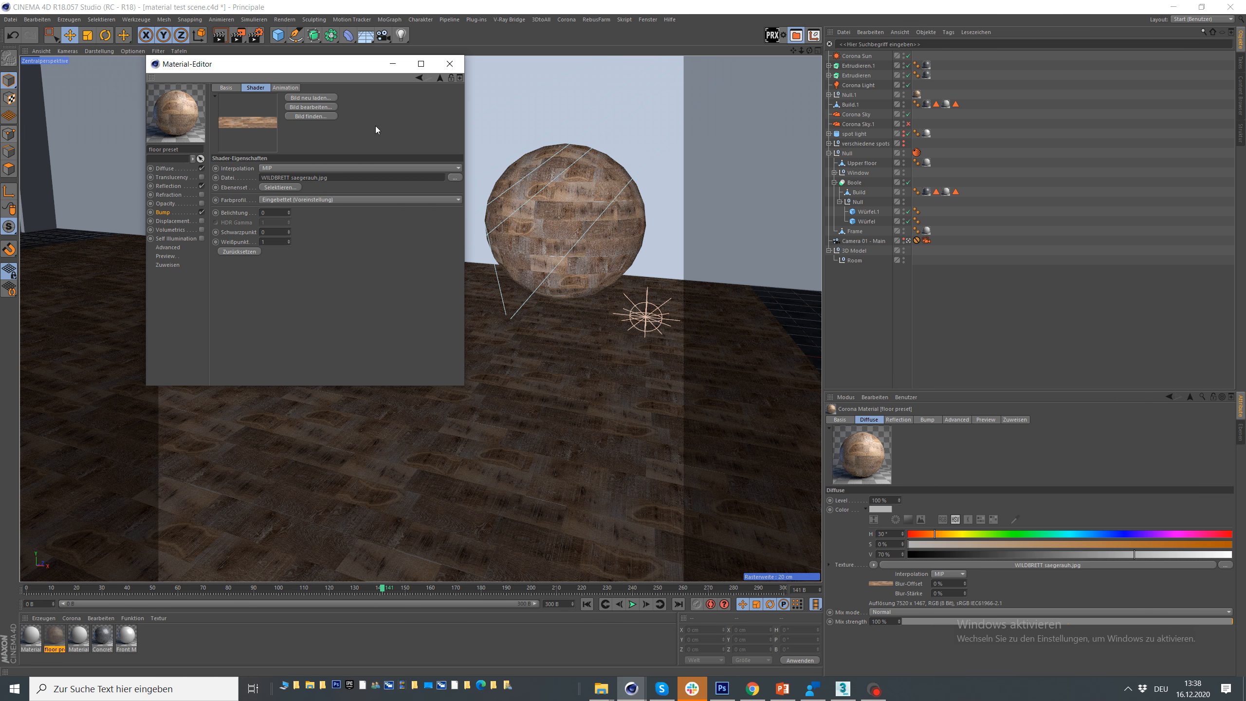
{"action": "left_click", "coordinate": [440, 77]}
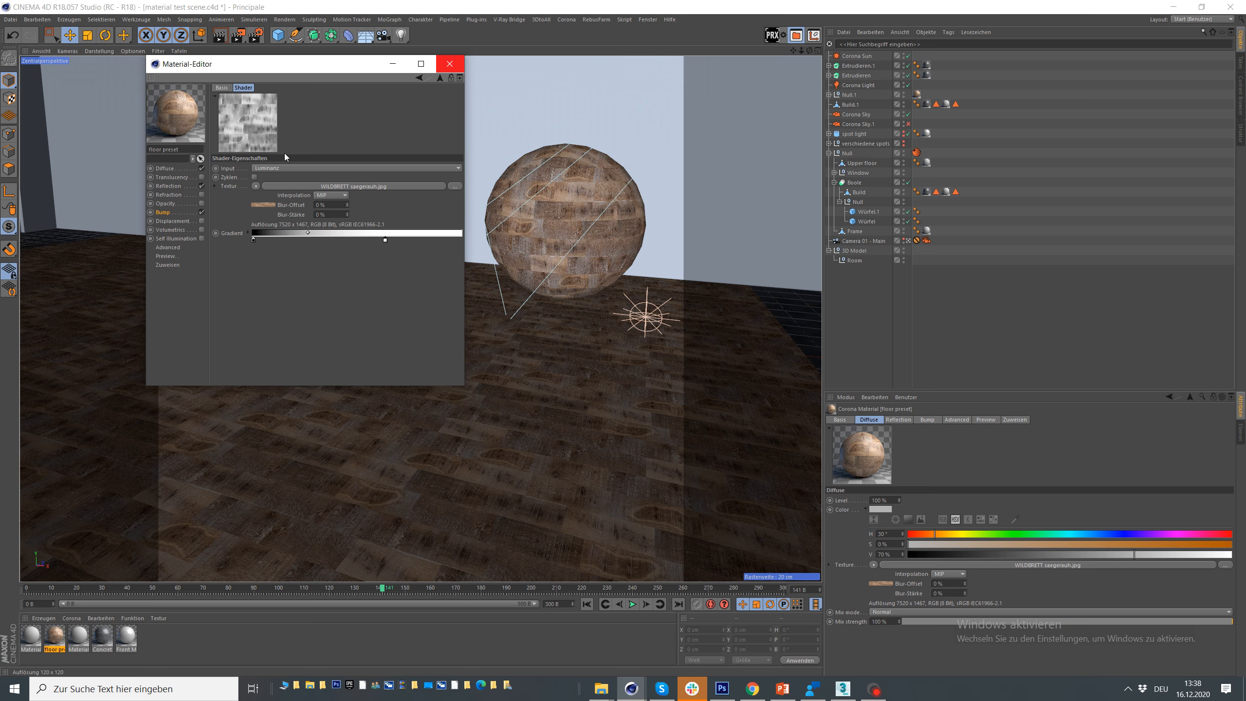
Check the reflection glossiness's Colorizer gradient and close the material editor
{"action": "left_click", "coordinate": [172, 186]}
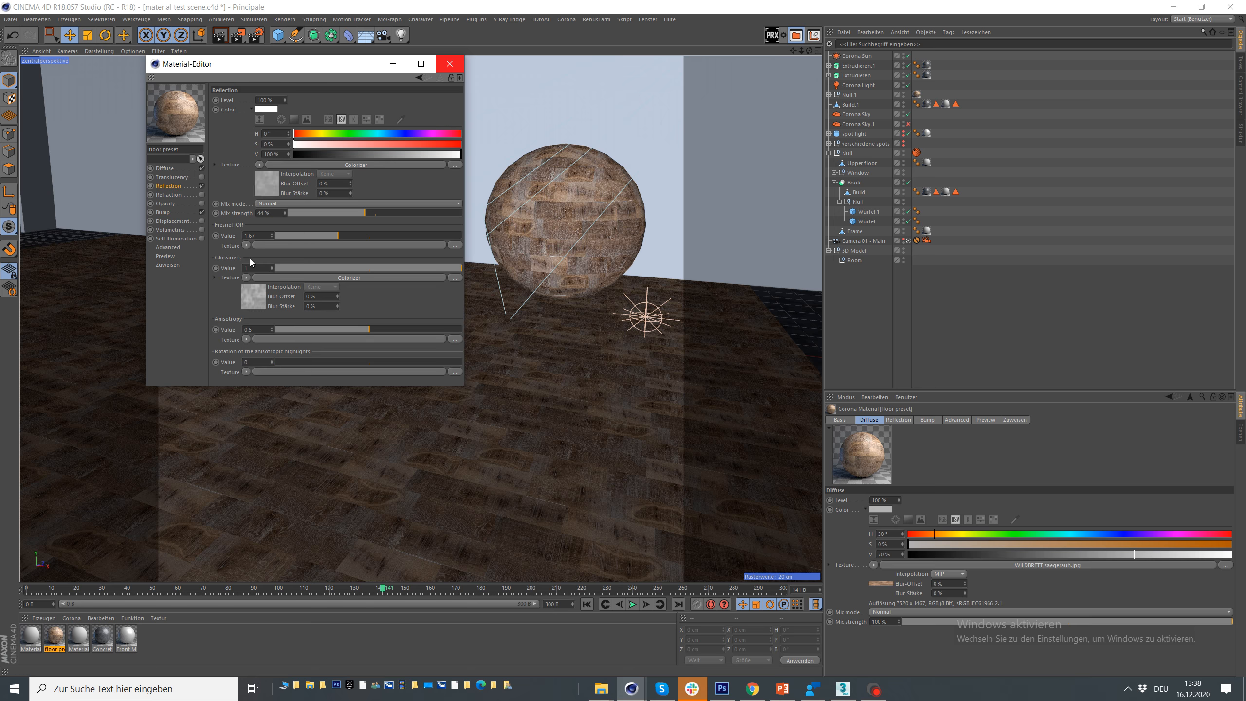
{"action": "left_click", "coordinate": [277, 278]}
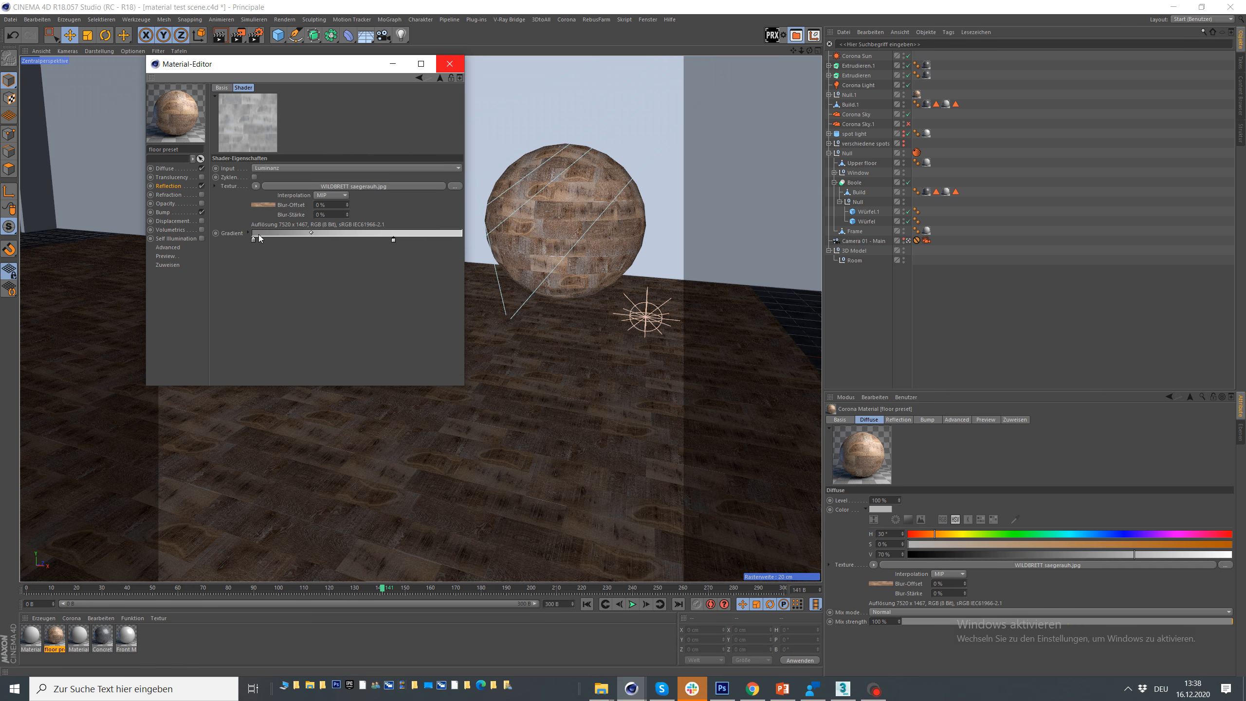
{"action": "left_click", "coordinate": [454, 69]}
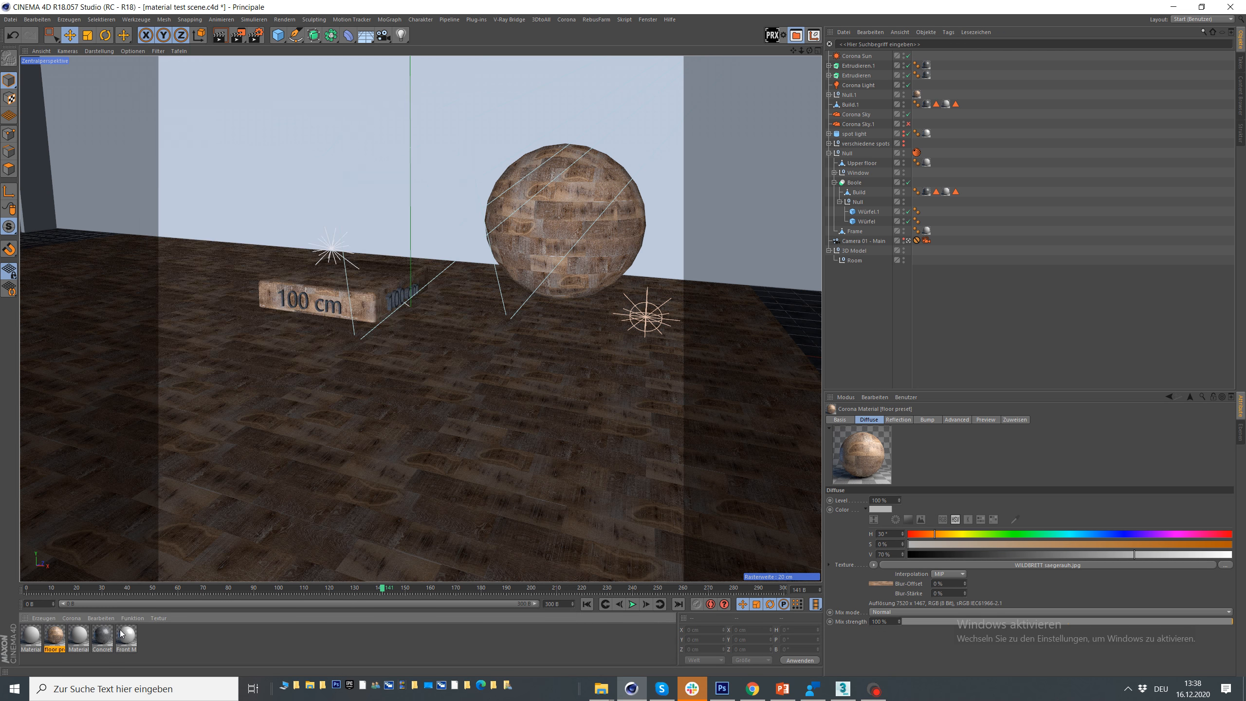
Set the U and V lengths of the Null.1 object's floor texture tag to 100 %
{"action": "left_click", "coordinate": [916, 94]}
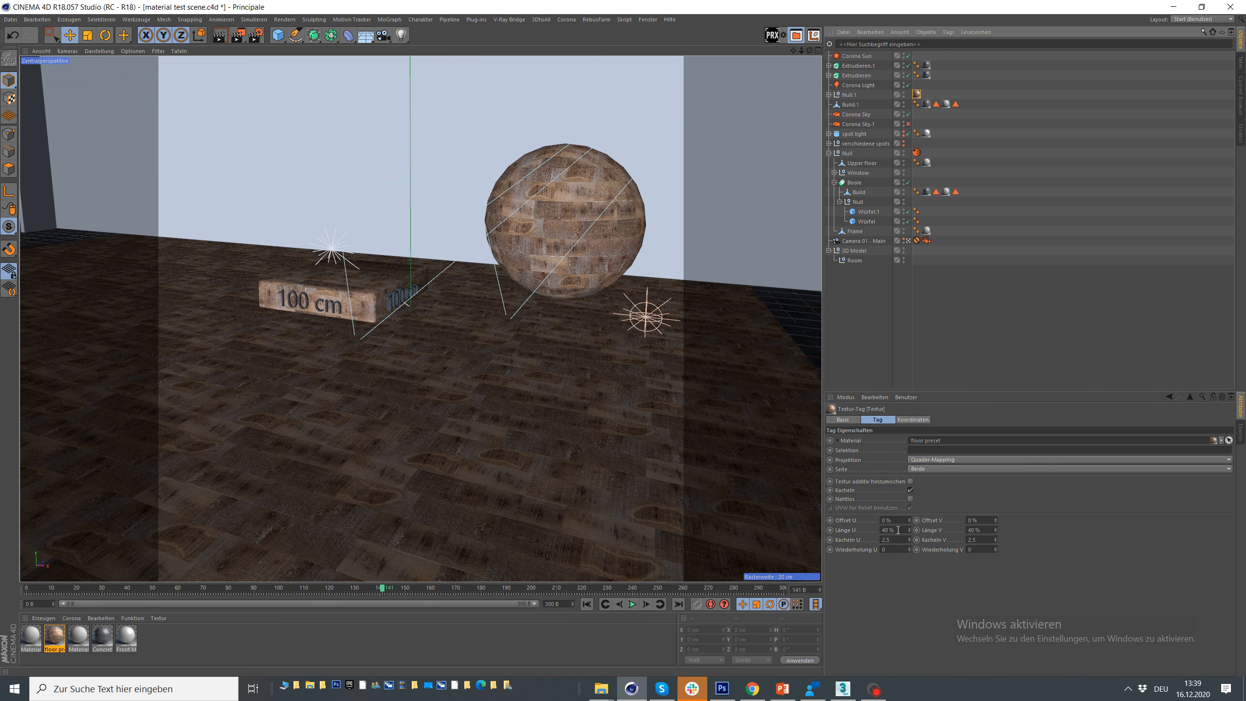
{"action": "double_click", "coordinate": [898, 530]}
{"action": "type", "text": "100"}
{"action": "key", "text": "Return"}
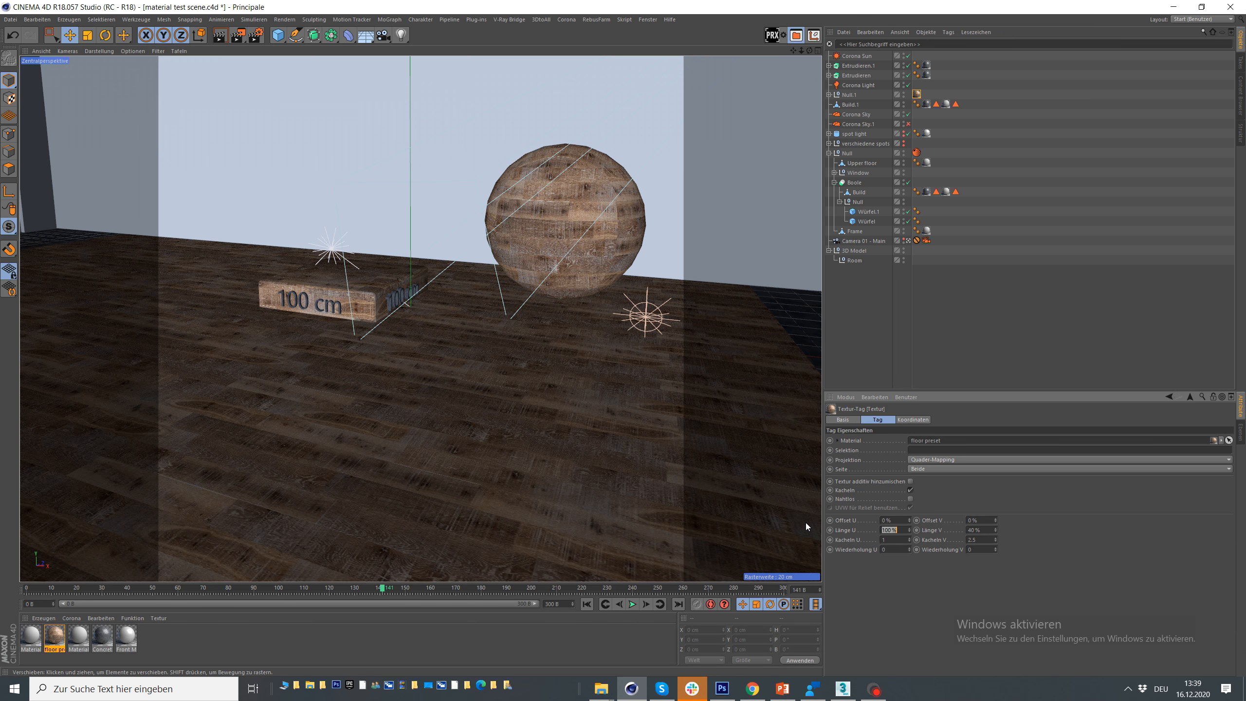
{"action": "key", "text": "Tab"}
{"action": "type", "text": "100"}
{"action": "key", "text": "Return"}
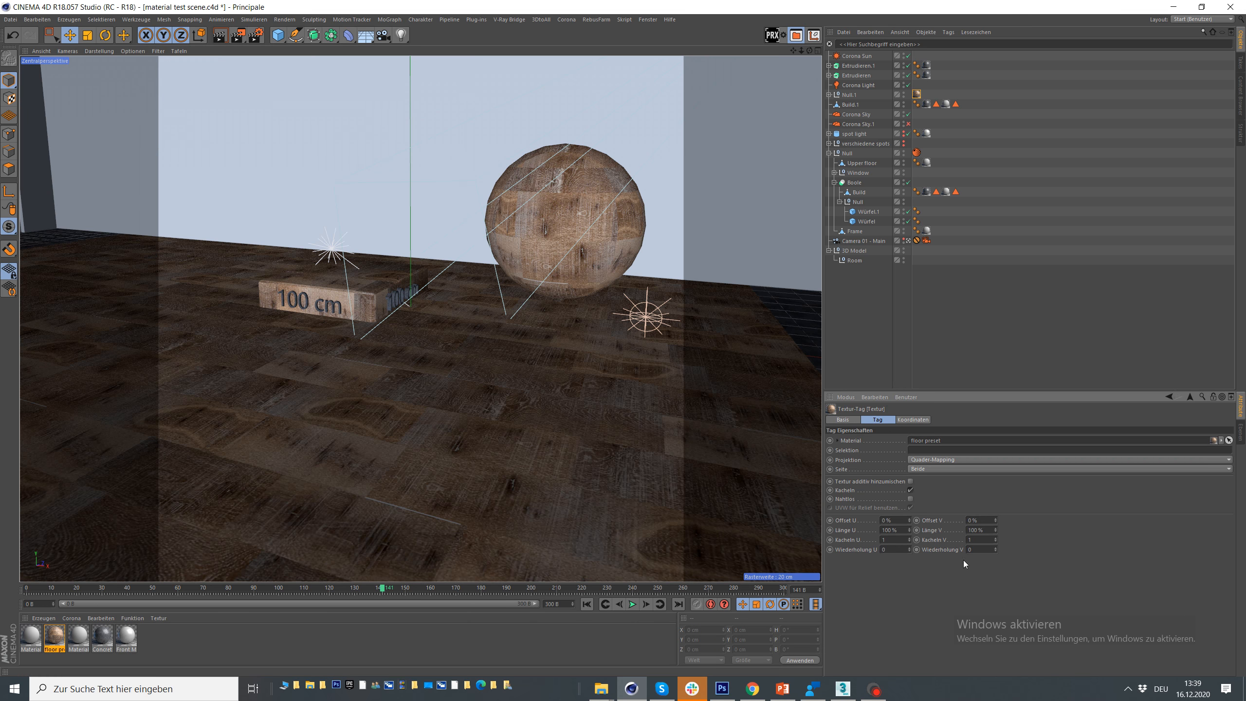
Switch the viewport to a shading mode with edge lines and hide the world grid (Weltraster)
{"action": "left_click_drag", "start_coordinate": [904, 530], "coordinate": [875, 530]}
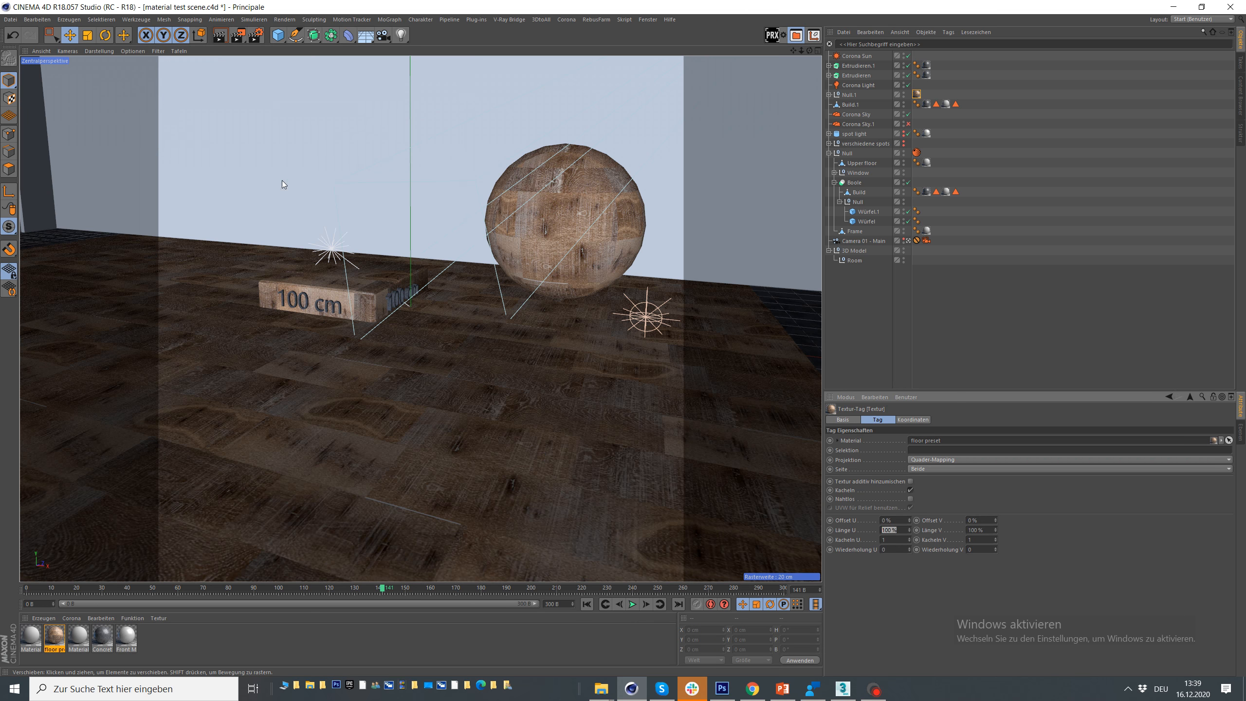
{"action": "left_click", "coordinate": [107, 53]}
{"action": "left_click", "coordinate": [138, 116]}
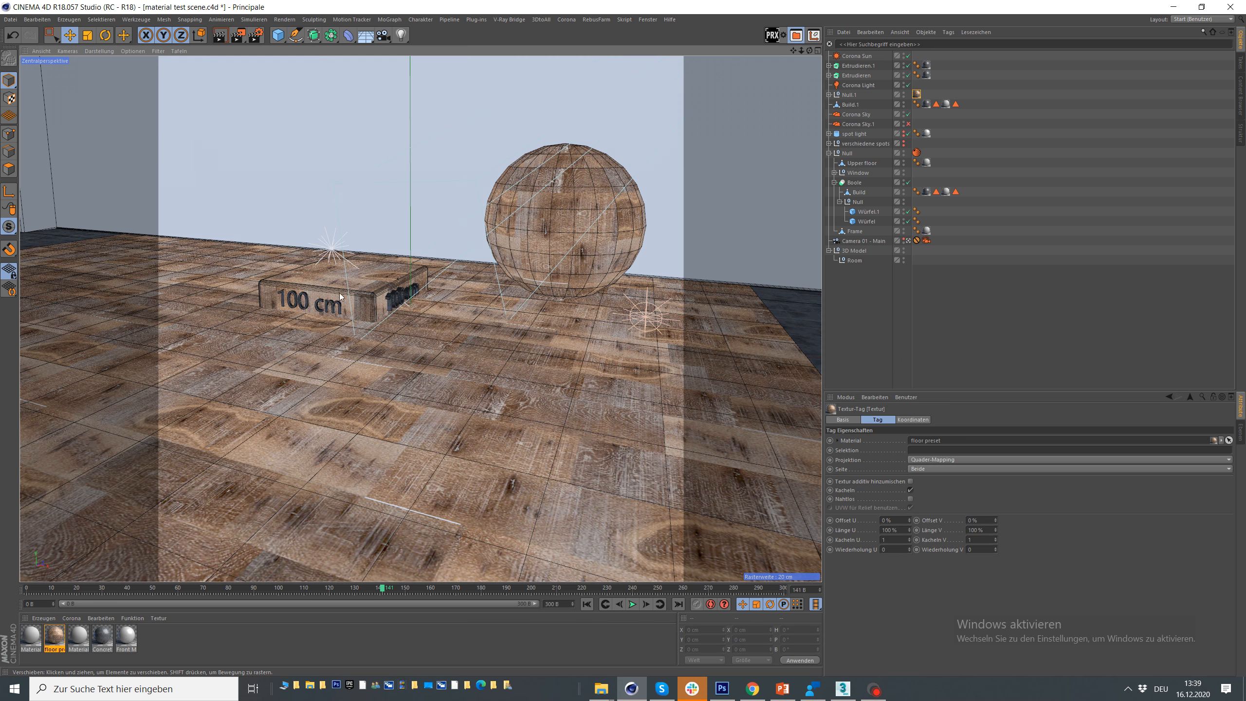
{"action": "left_click", "coordinate": [159, 51]}
{"action": "left_click", "coordinate": [192, 192]}
{"action": "left_click", "coordinate": [158, 52]}
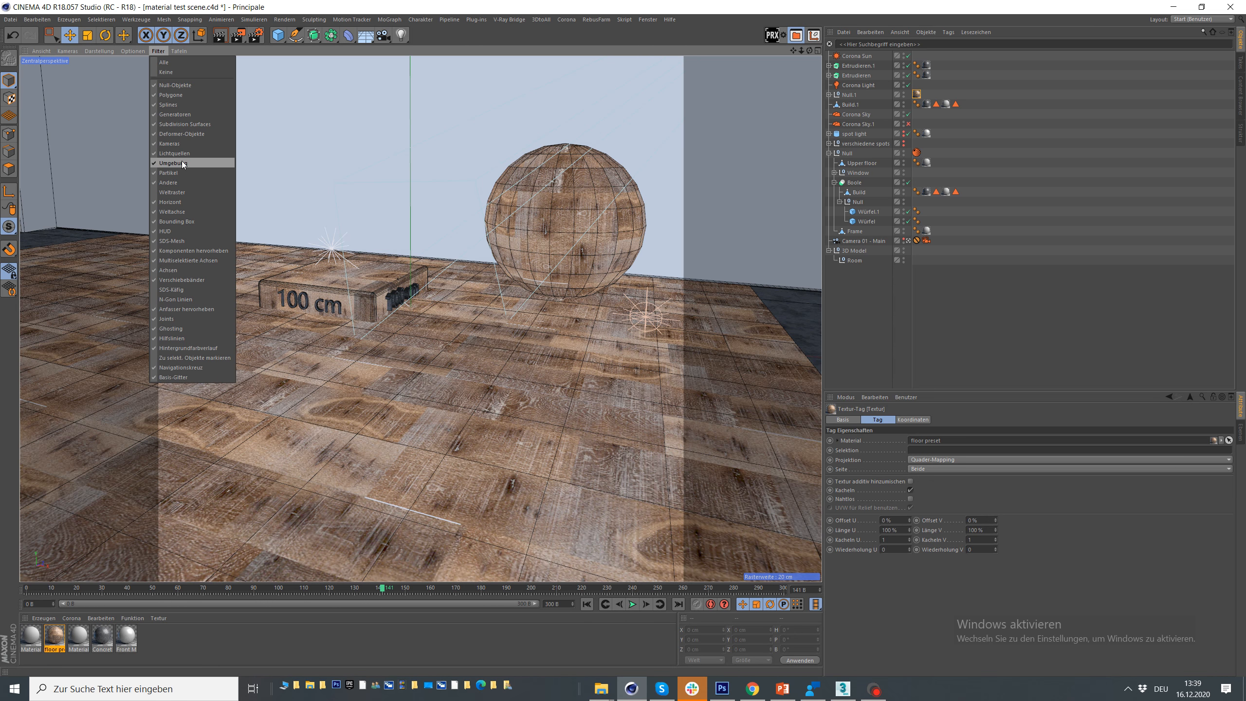
{"action": "left_click", "coordinate": [740, 522]}
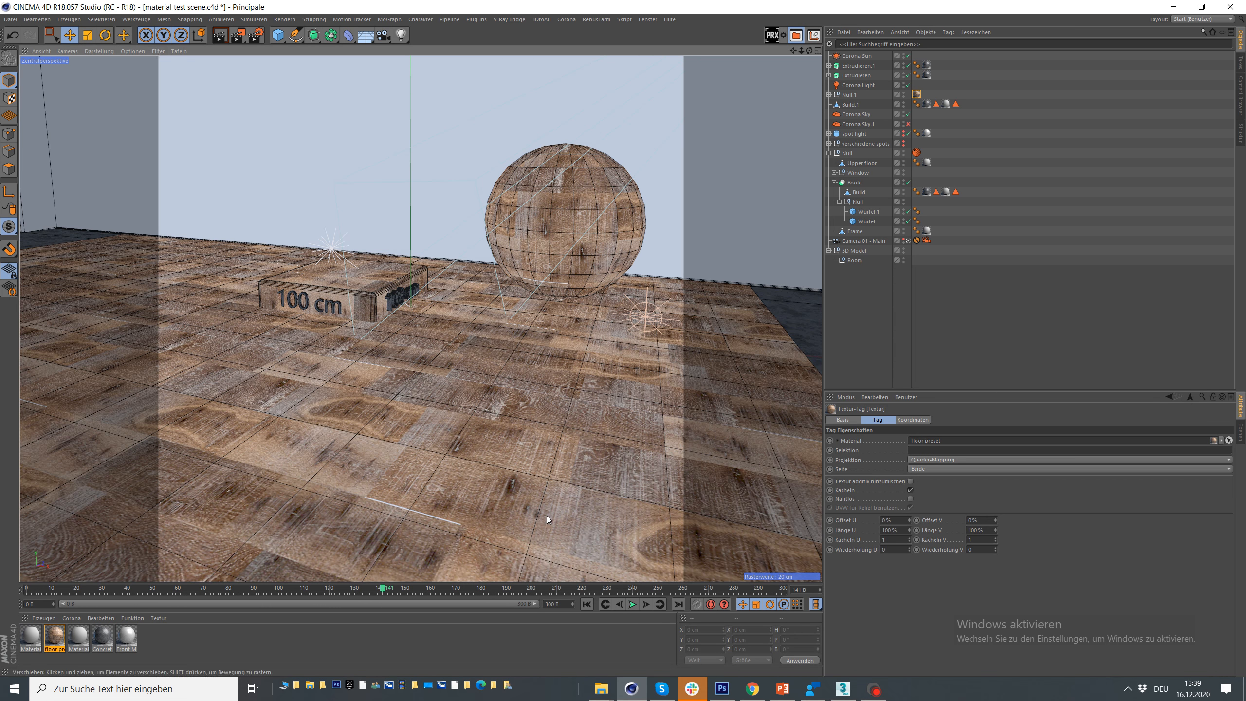
Try a U length of 50 % on the floor texture tag of Null.1 and undo it
{"action": "left_click", "coordinate": [547, 516]}
{"action": "left_click", "coordinate": [916, 94]}
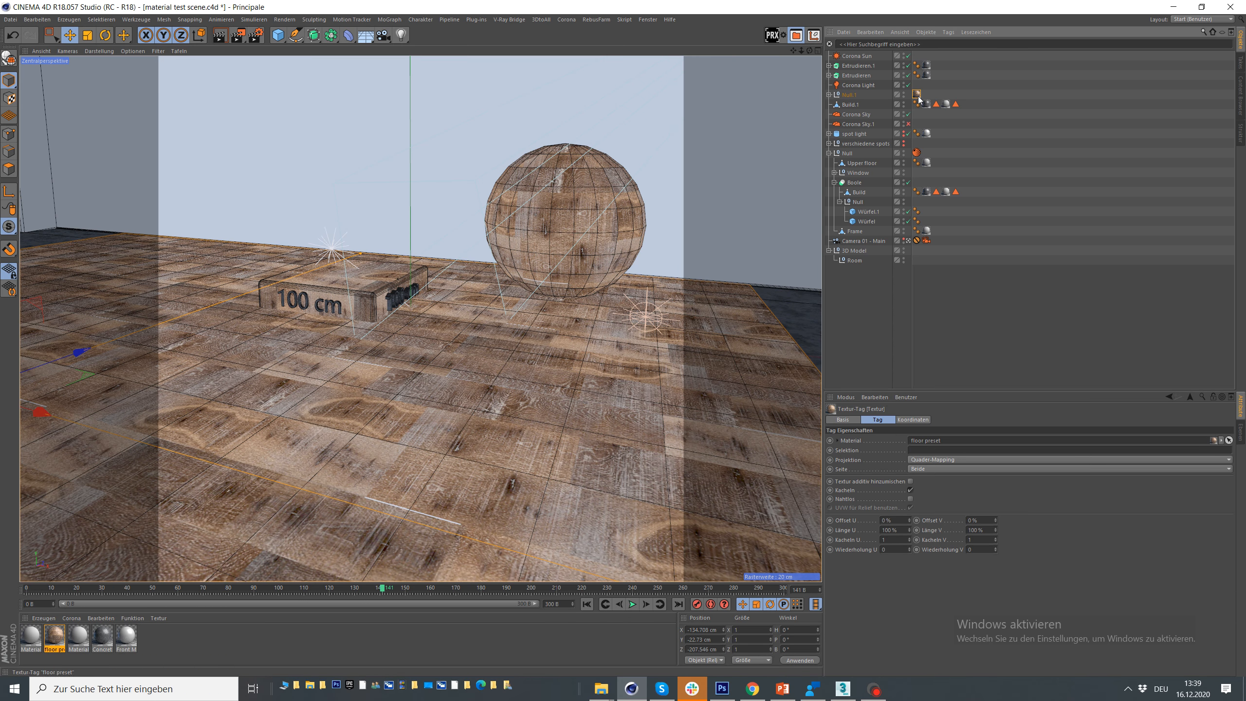
{"action": "double_click", "coordinate": [889, 529]}
{"action": "type", "text": "50"}
{"action": "key", "text": "Return"}
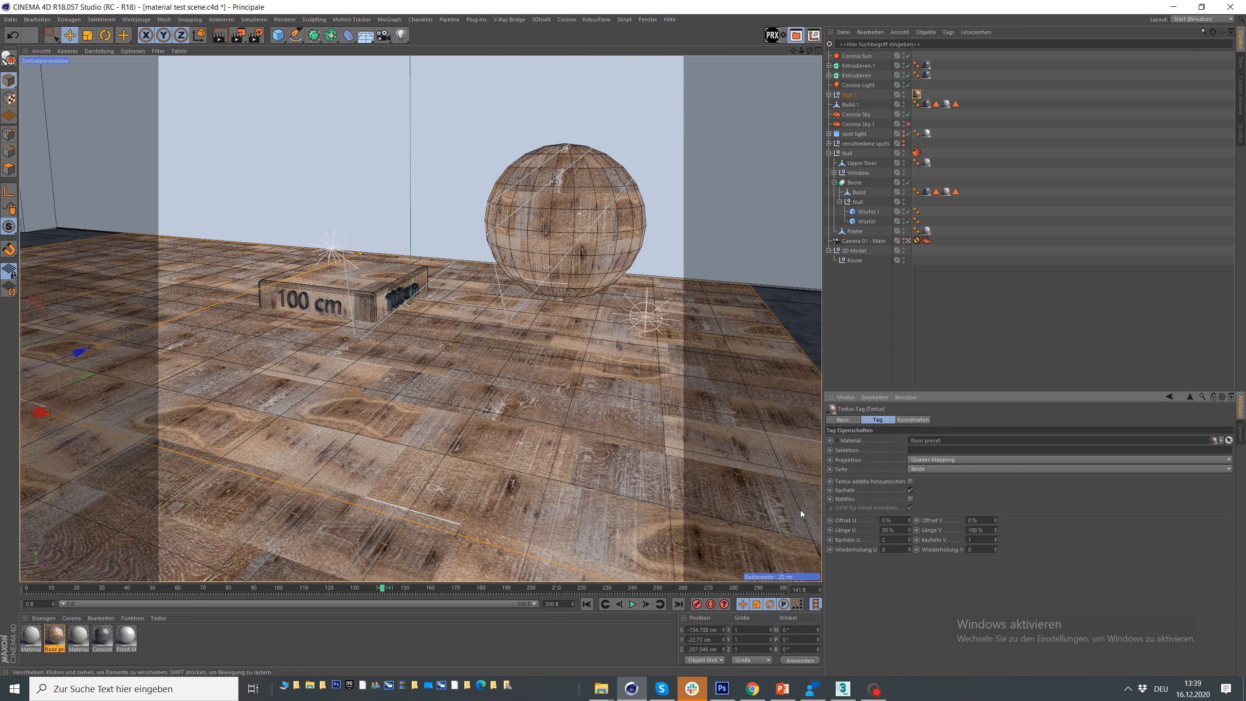
{"action": "key", "text": "ctrl+z"}
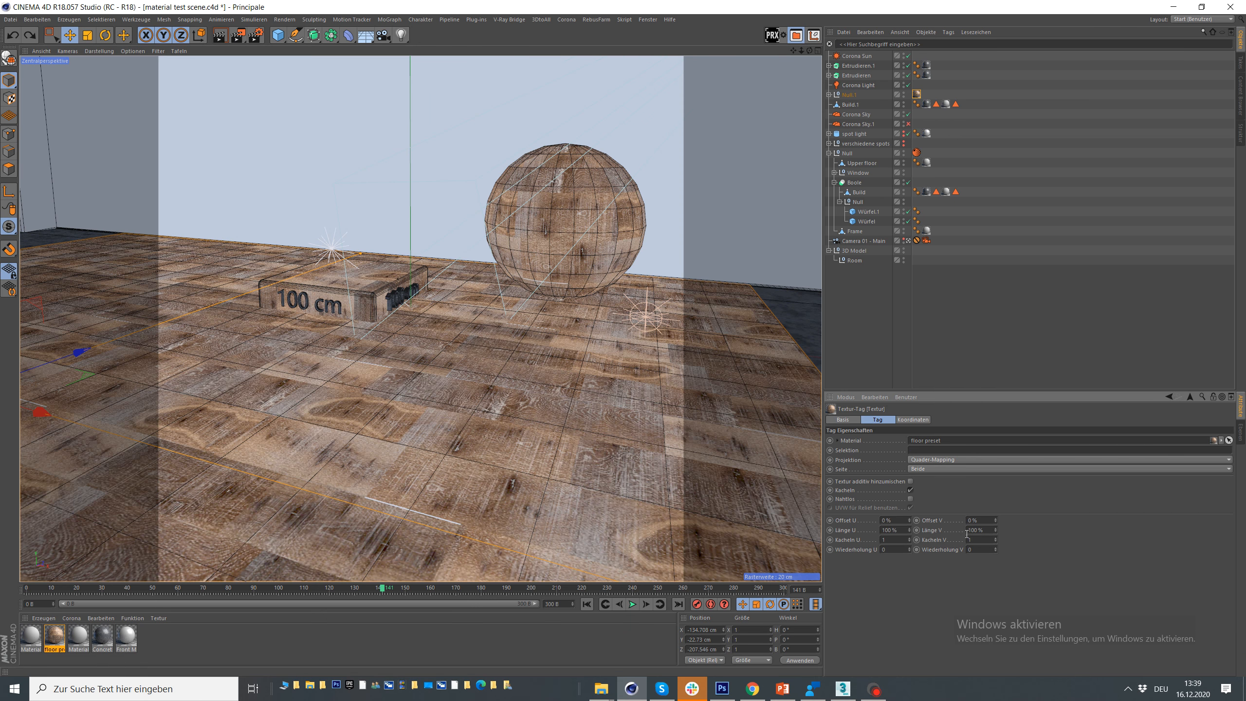
Set the floor texture tag's V length to 50 %
{"action": "double_click", "coordinate": [990, 530]}
{"action": "type", "text": "50"}
{"action": "key", "text": "Return"}
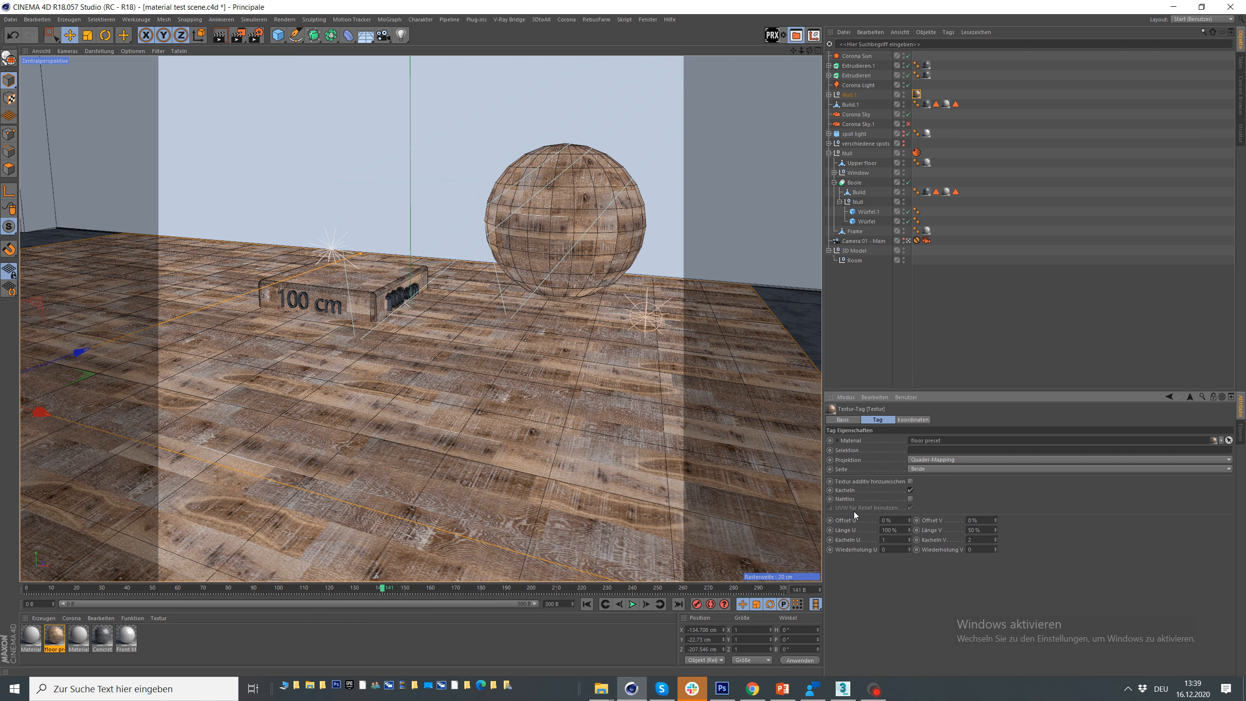
Try a U length of 300 % on the floor texture tag of Null.1 and settle on 250 %
{"action": "double_click", "coordinate": [889, 530]}
{"action": "type", "text": "300"}
{"action": "key", "text": "Return"}
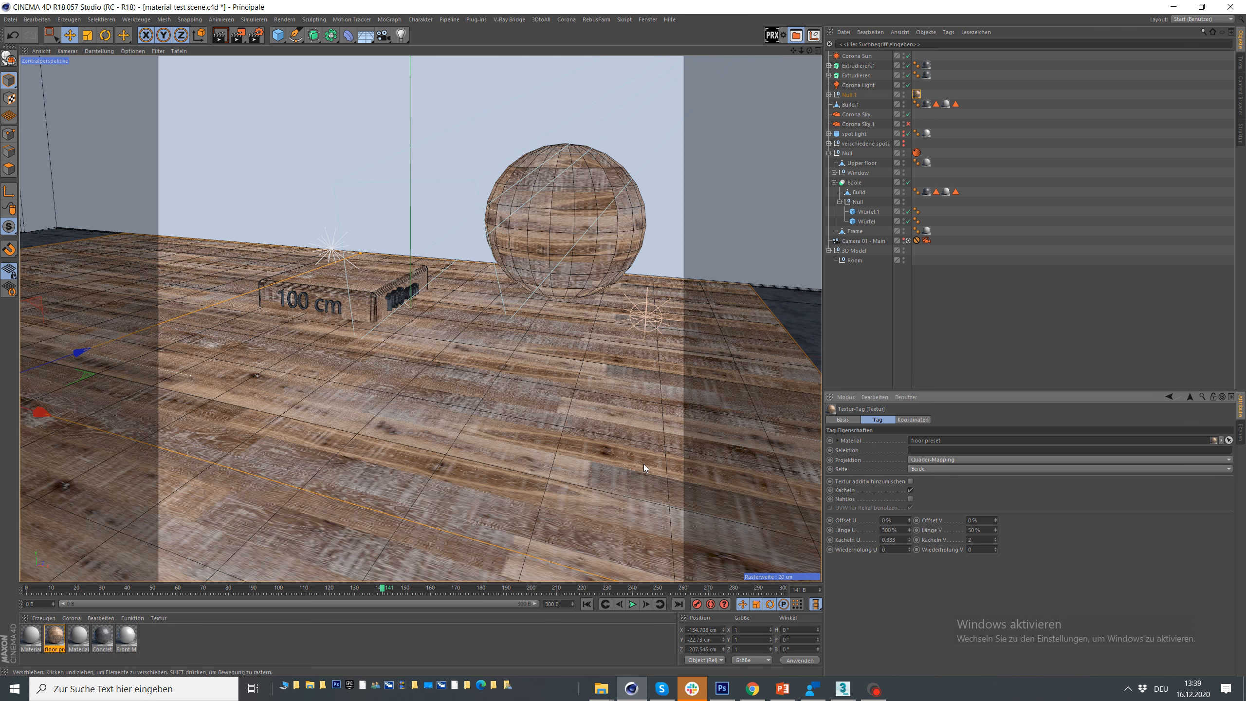
{"action": "double_click", "coordinate": [889, 529]}
{"action": "type", "text": "250"}
{"action": "key", "text": "Return"}
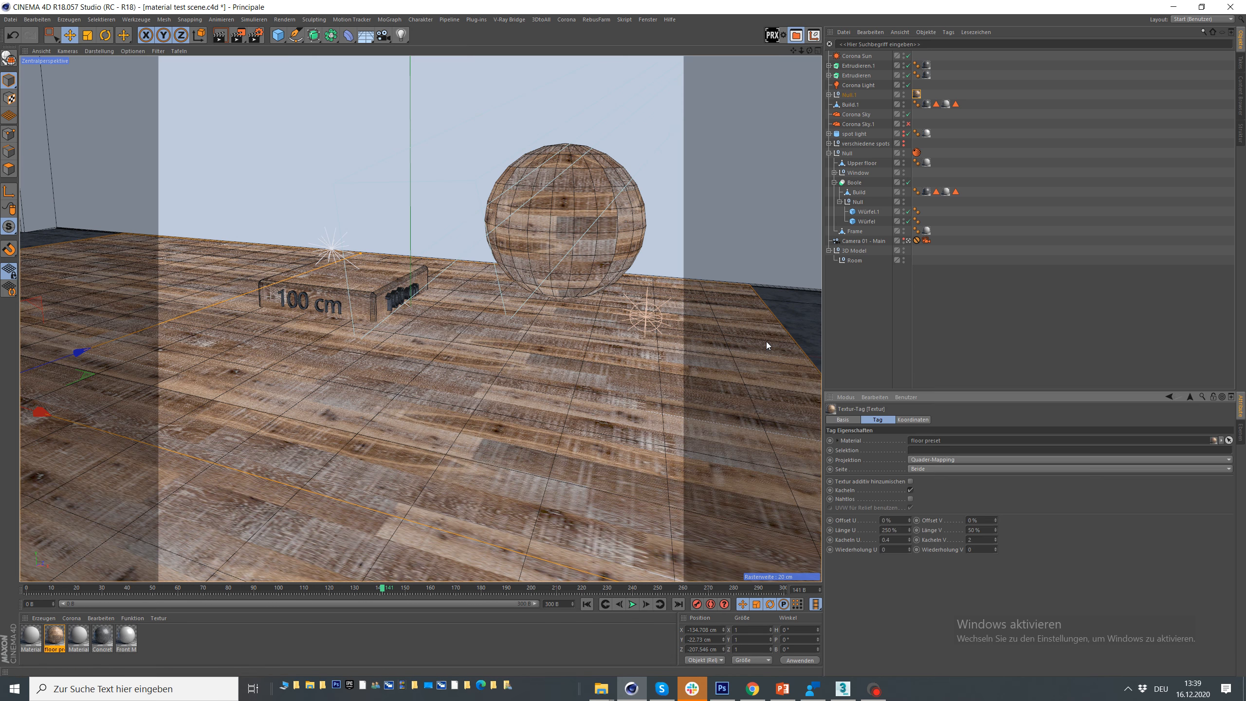
Leave the Camera 01 - Main view and set the floor preset material's viewport preview size to 1024x1024
{"action": "left_click", "coordinate": [262, 273]}
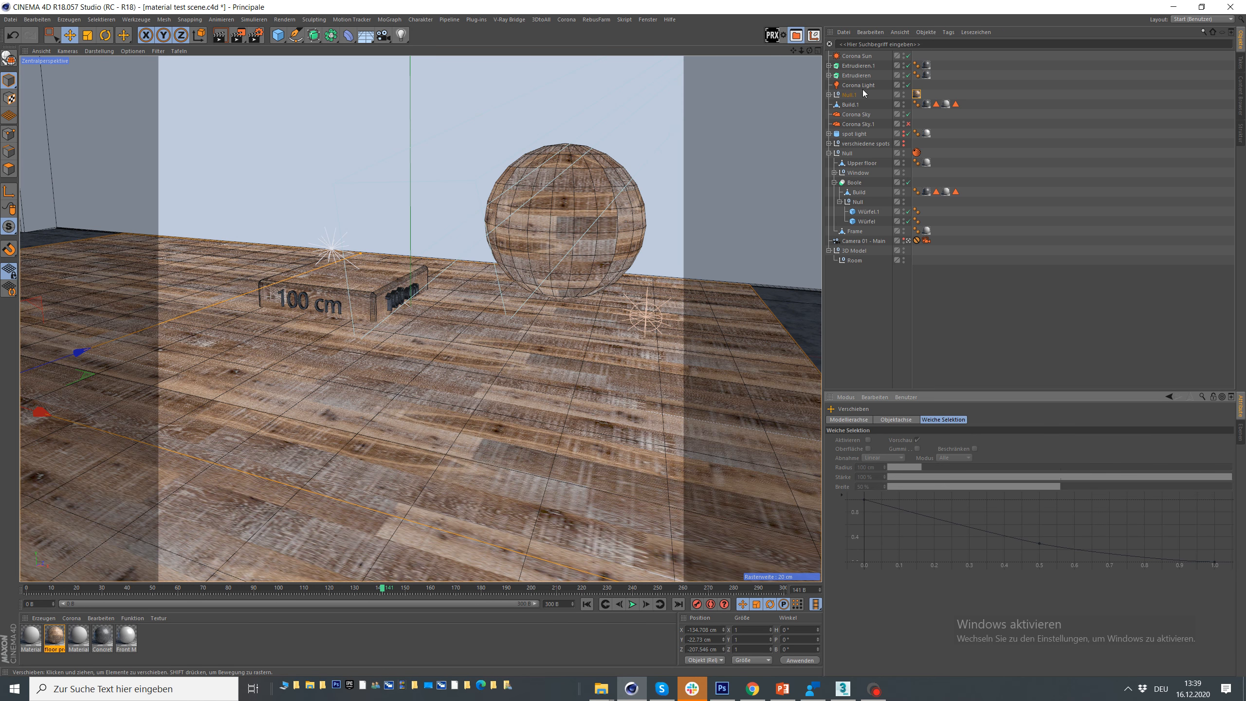
{"action": "scroll", "coordinate": [461, 296], "scroll_direction": "down", "scroll_amount": 5}
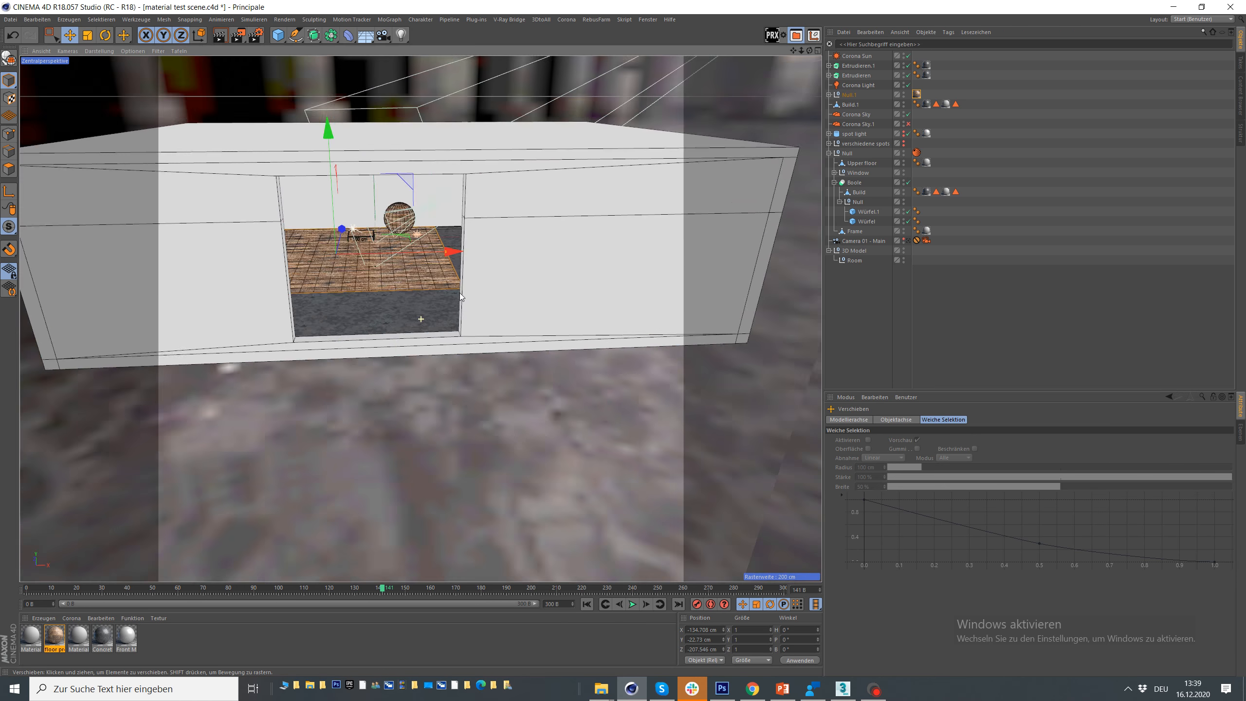
{"action": "scroll", "coordinate": [461, 296], "scroll_direction": "up", "scroll_amount": 5}
{"action": "left_click_drag", "start_coordinate": [325, 363], "coordinate": [420, 317]}
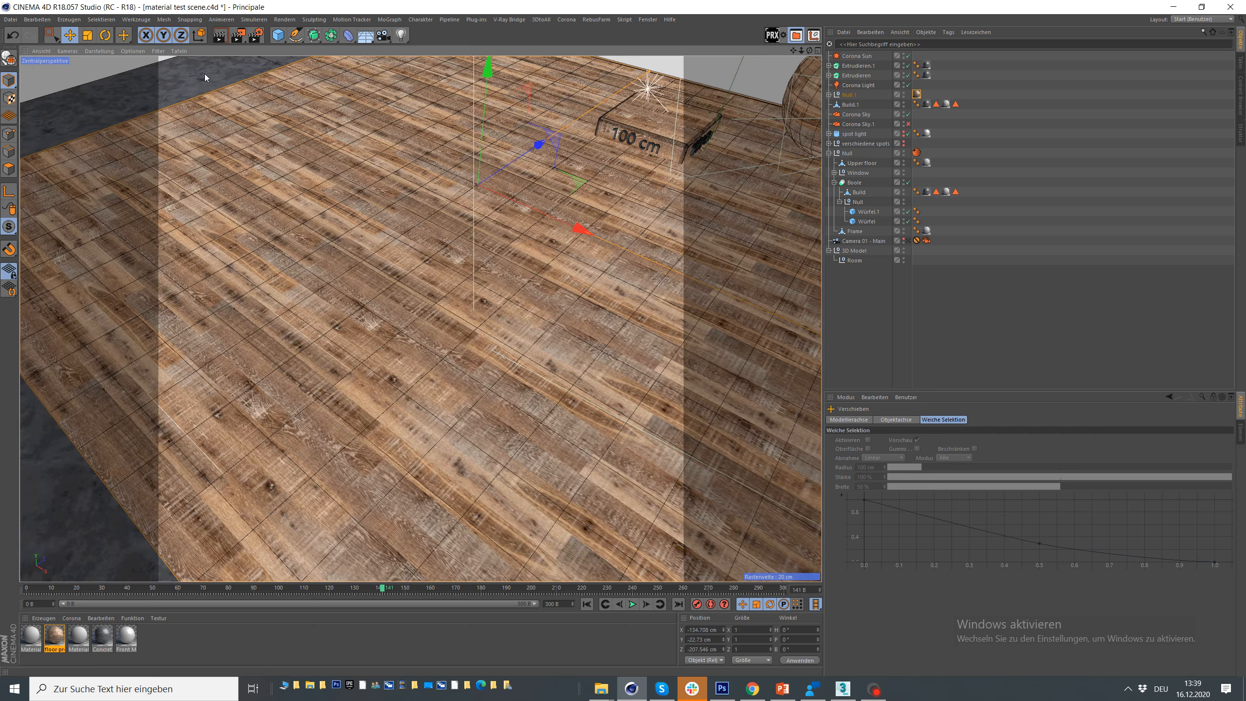
{"action": "left_click", "coordinate": [157, 51]}
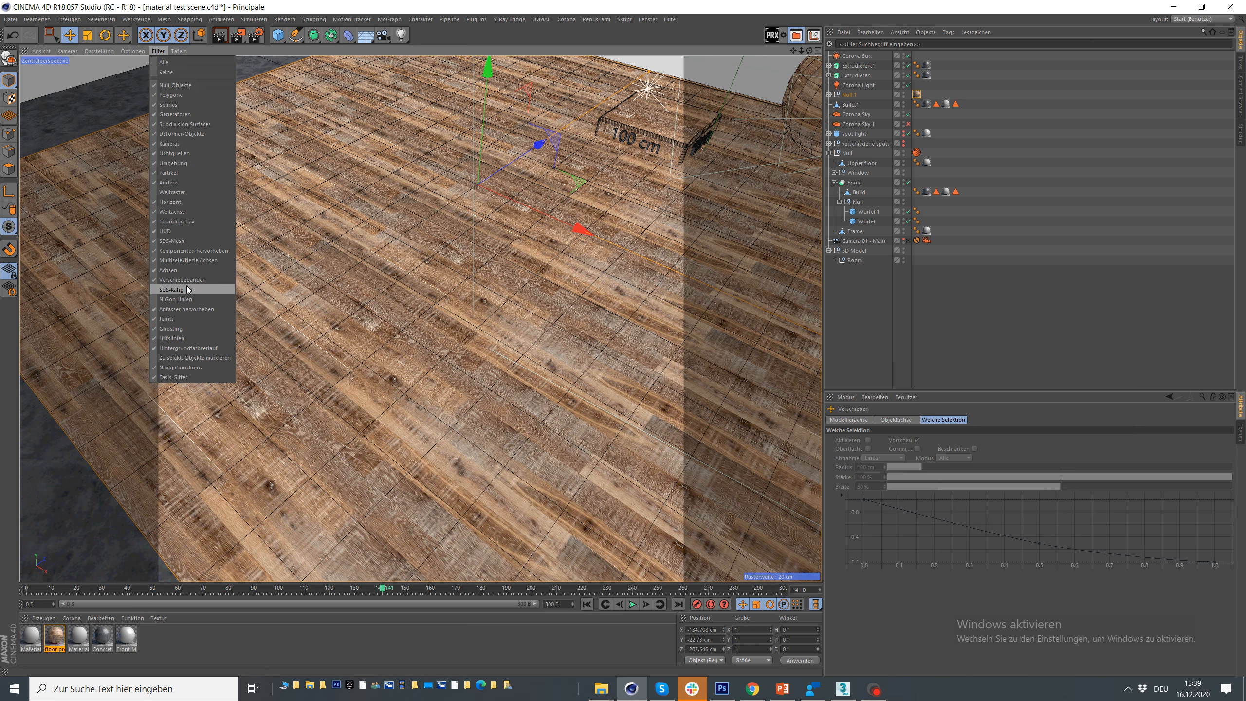
{"action": "left_click", "coordinate": [106, 538]}
{"action": "left_click", "coordinate": [58, 637]}
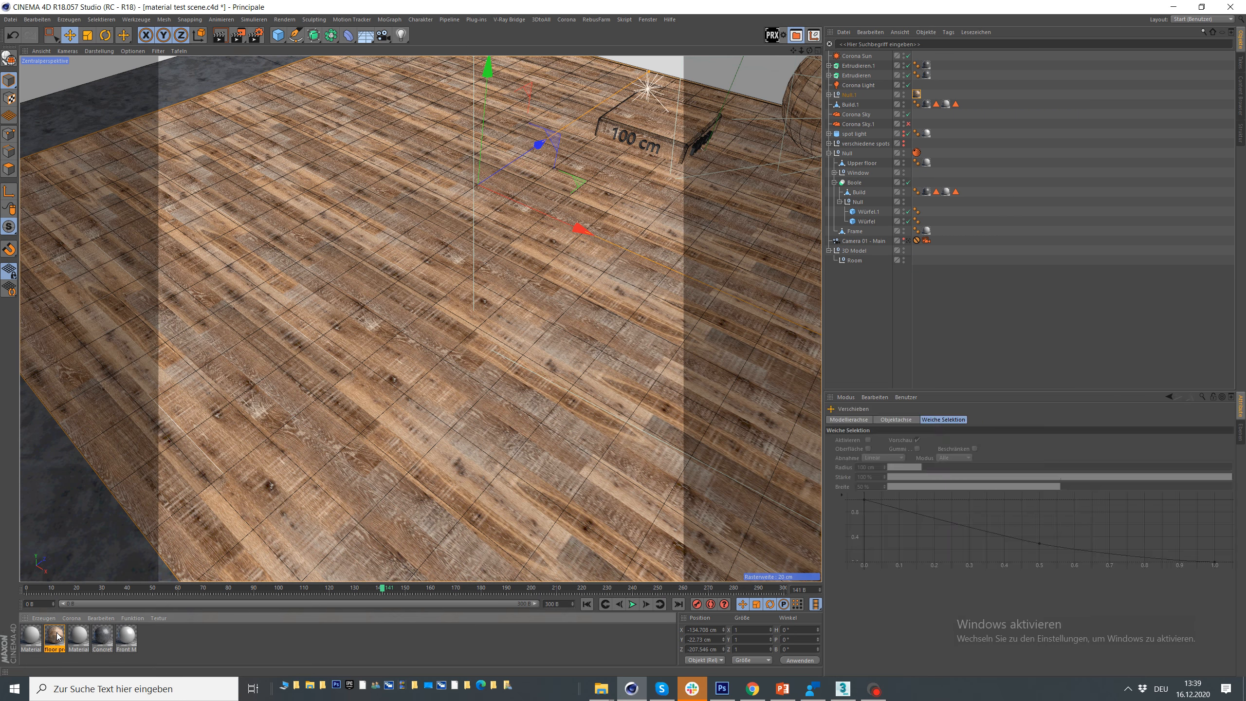
{"action": "double_click", "coordinate": [56, 636]}
{"action": "left_click", "coordinate": [166, 256]}
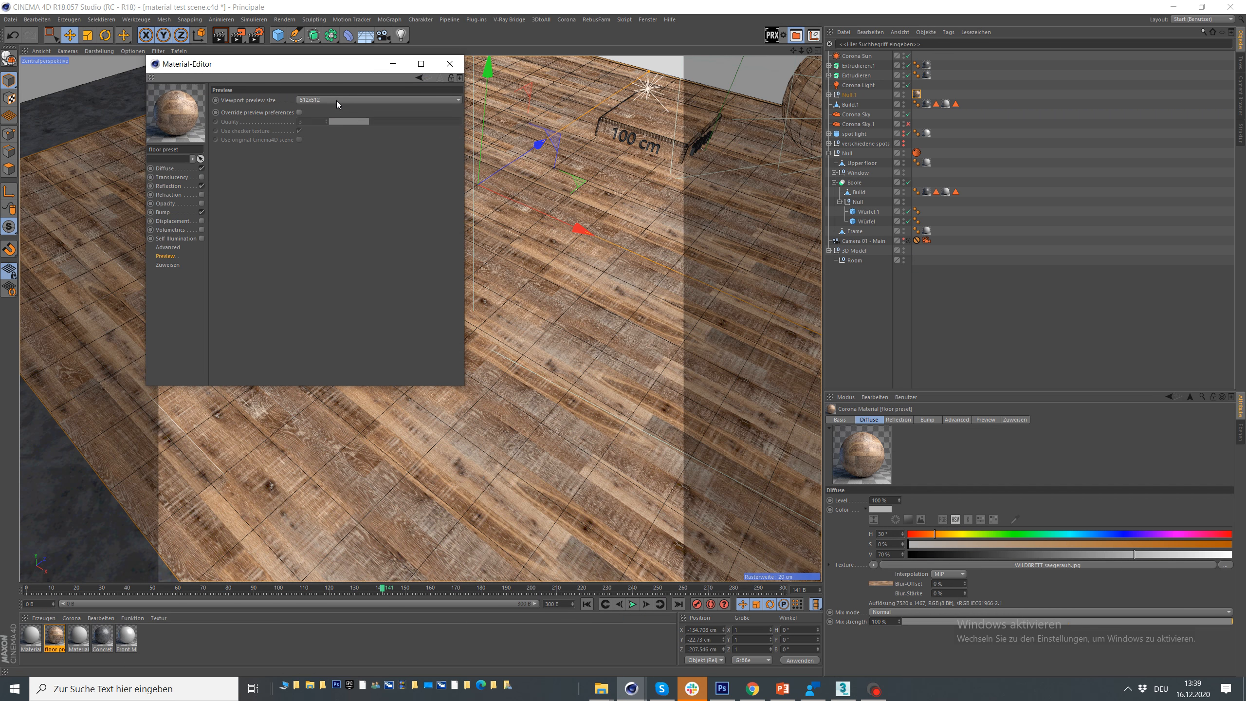
{"action": "left_click", "coordinate": [337, 100]}
{"action": "left_click", "coordinate": [344, 176]}
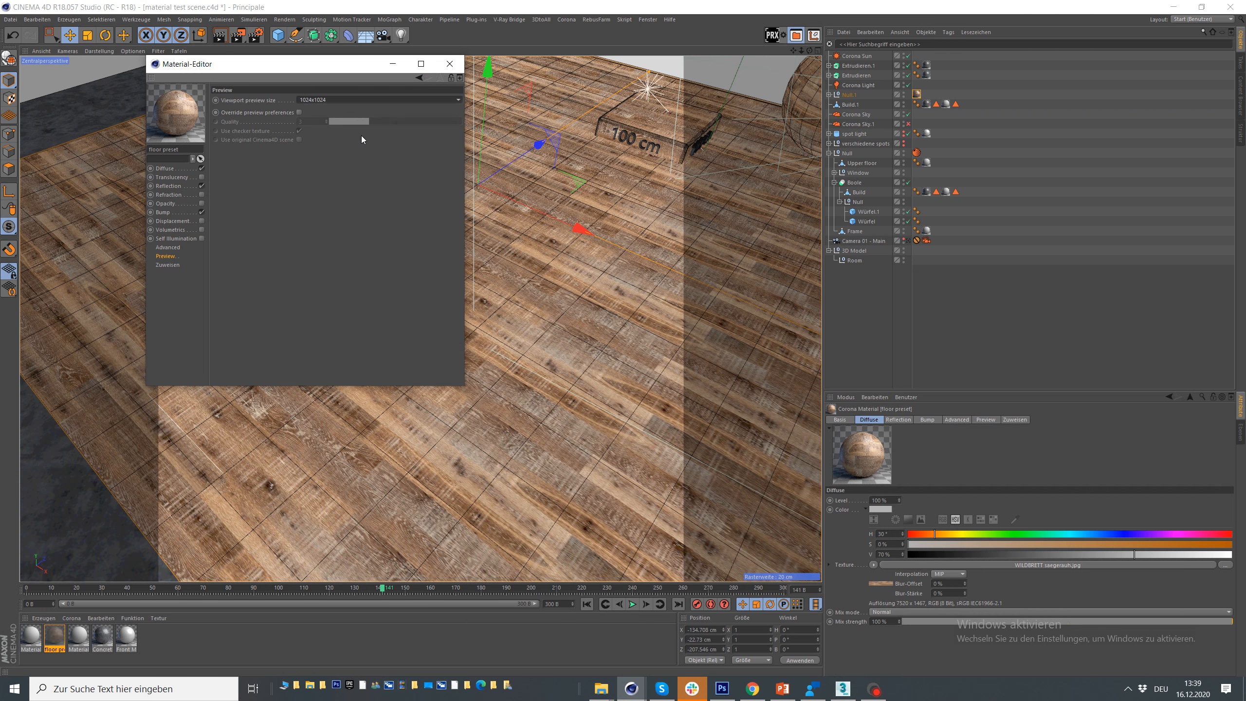
{"action": "left_click", "coordinate": [459, 64]}
Compare the planks with the 100 cm box, try a V length of 80 % on Null.1's floor texture tag and settle on 60 %
{"action": "left_click_drag", "start_coordinate": [428, 421], "coordinate": [354, 348]}
{"action": "scroll", "coordinate": [387, 376], "scroll_direction": "down", "scroll_amount": 10}
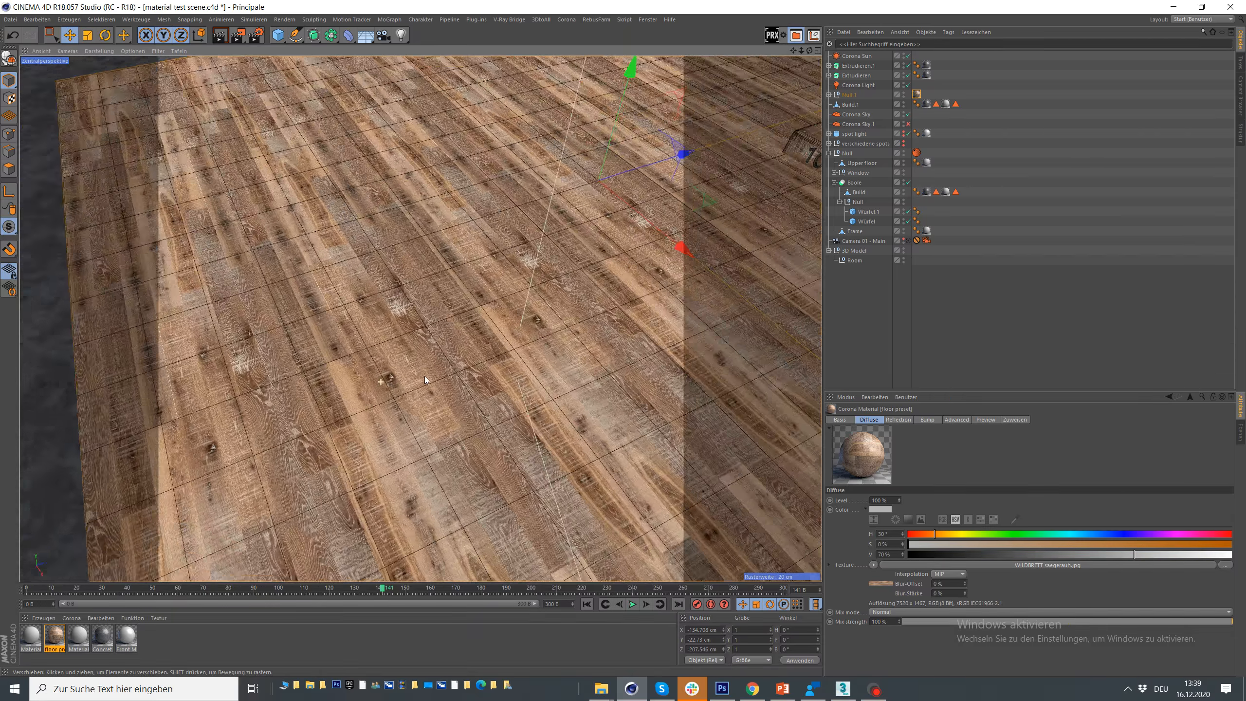
{"action": "scroll", "coordinate": [459, 267], "scroll_direction": "up", "scroll_amount": 10}
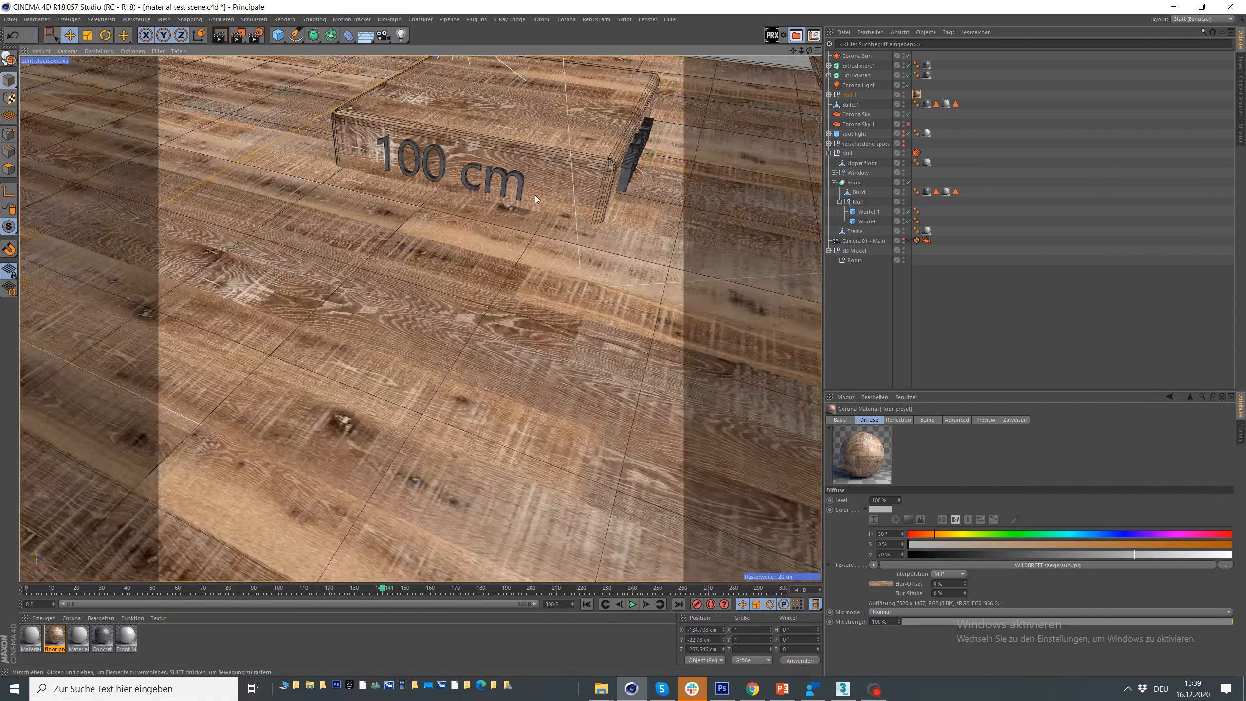
{"action": "scroll", "coordinate": [461, 241], "scroll_direction": "down", "scroll_amount": 5}
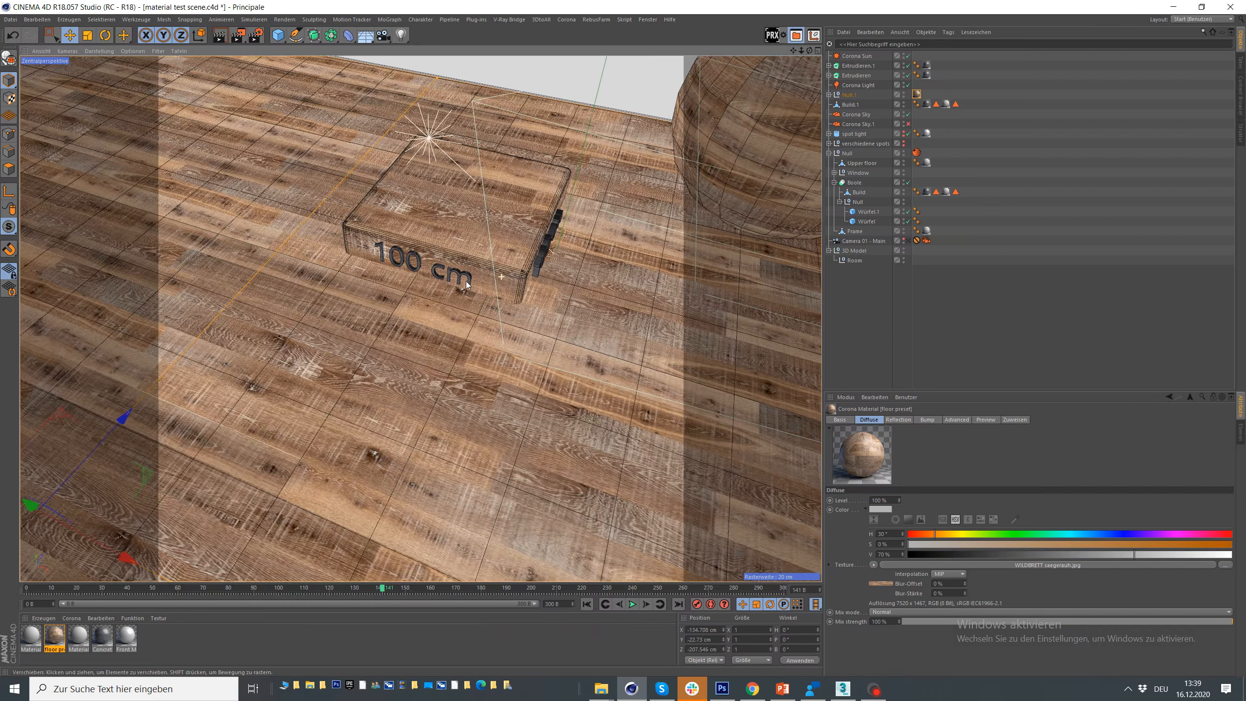
{"action": "left_click_drag", "start_coordinate": [466, 284], "coordinate": [489, 282]}
{"action": "left_click", "coordinate": [908, 124]}
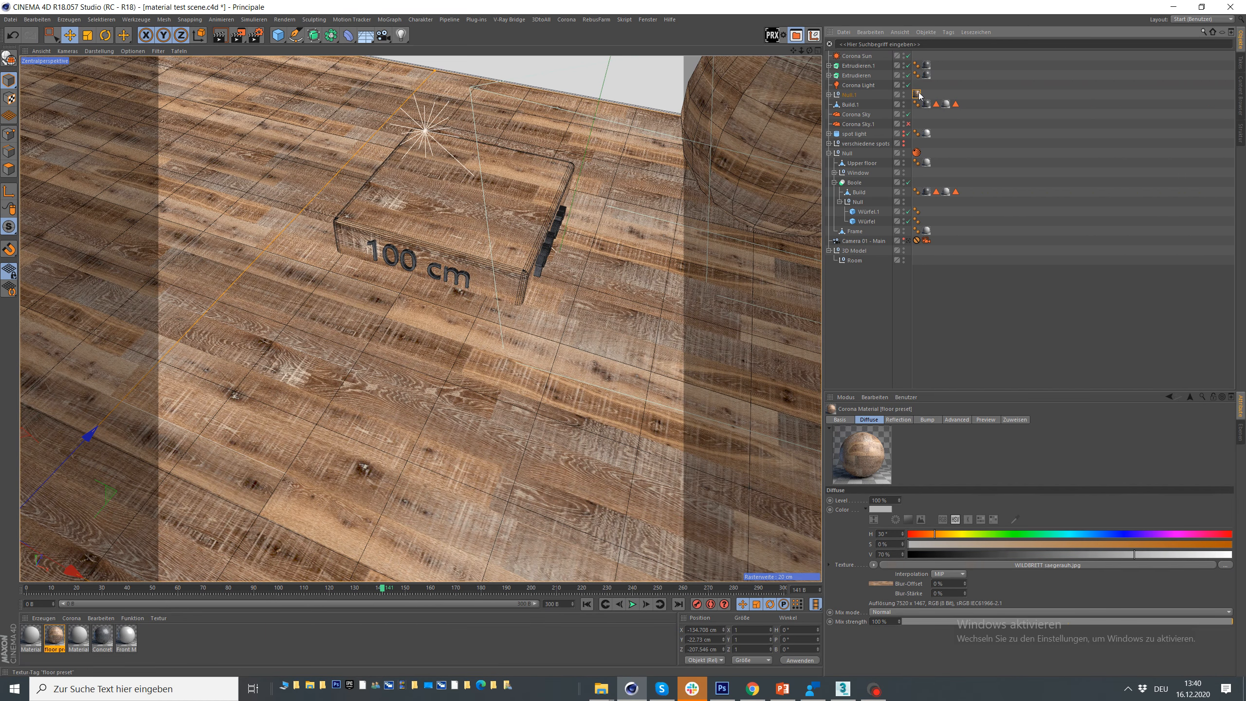
{"action": "left_click_drag", "start_coordinate": [985, 530], "coordinate": [845, 499]}
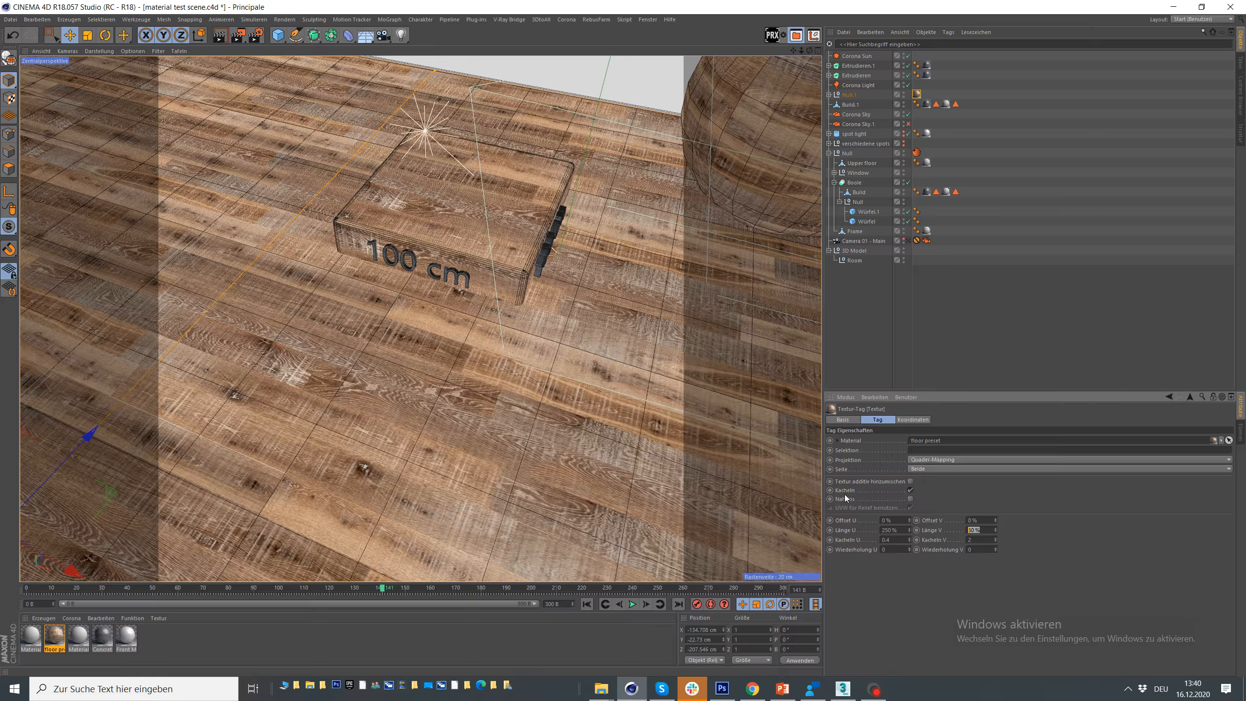
{"action": "type", "text": "80"}
{"action": "key", "text": "Return"}
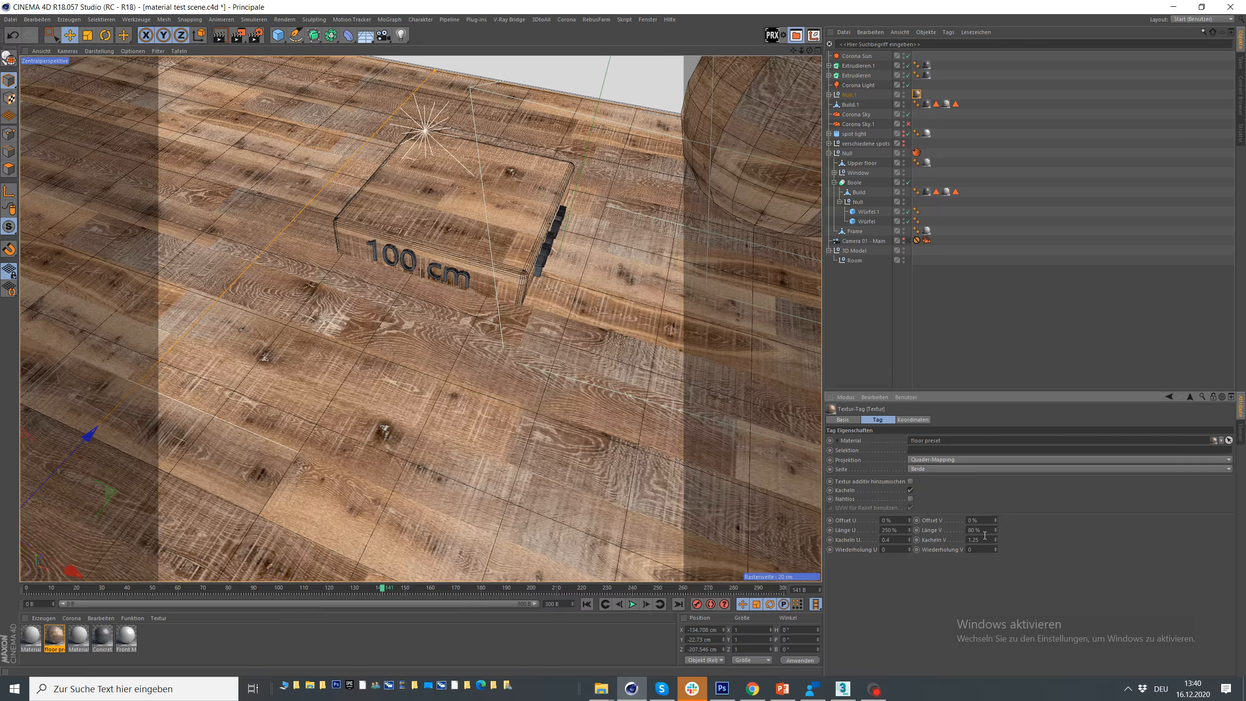
{"action": "left_click", "coordinate": [985, 538]}
{"action": "left_click", "coordinate": [980, 528]}
{"action": "type", "text": "60"}
{"action": "key", "text": "Return"}
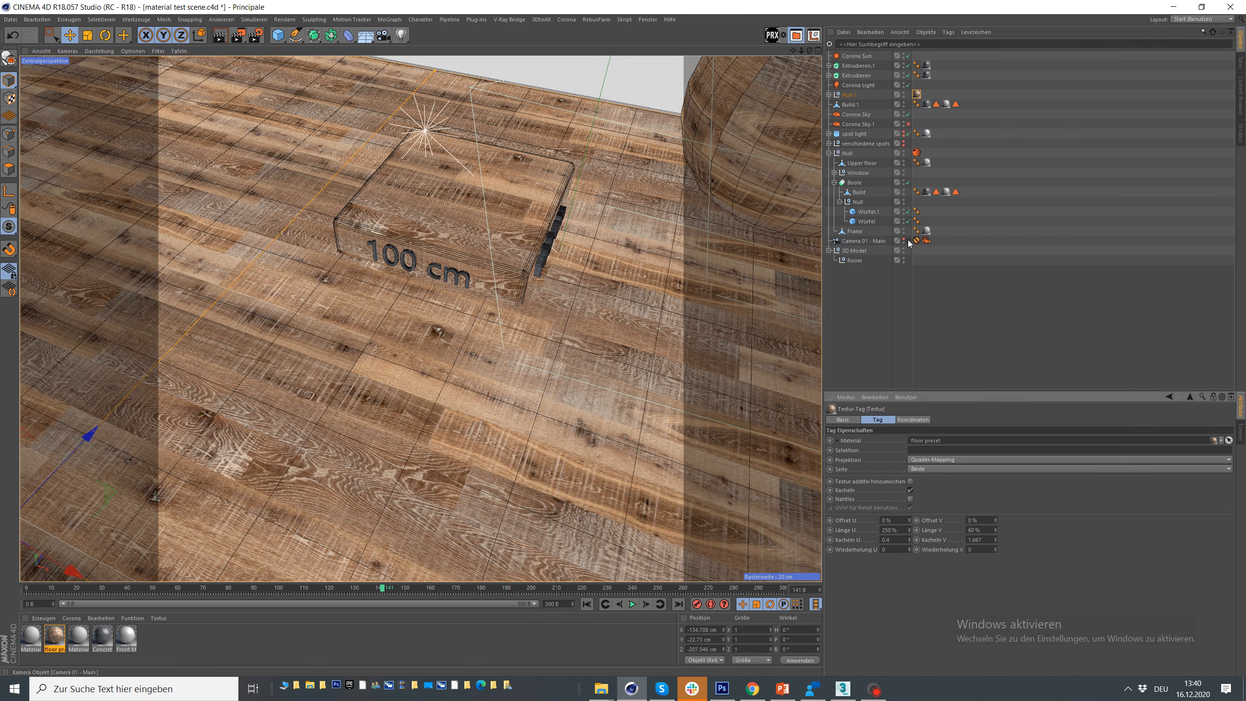
Return to the Camera 01 - Main view and start a new render in the Corona VFB
{"action": "left_click", "coordinate": [909, 241]}
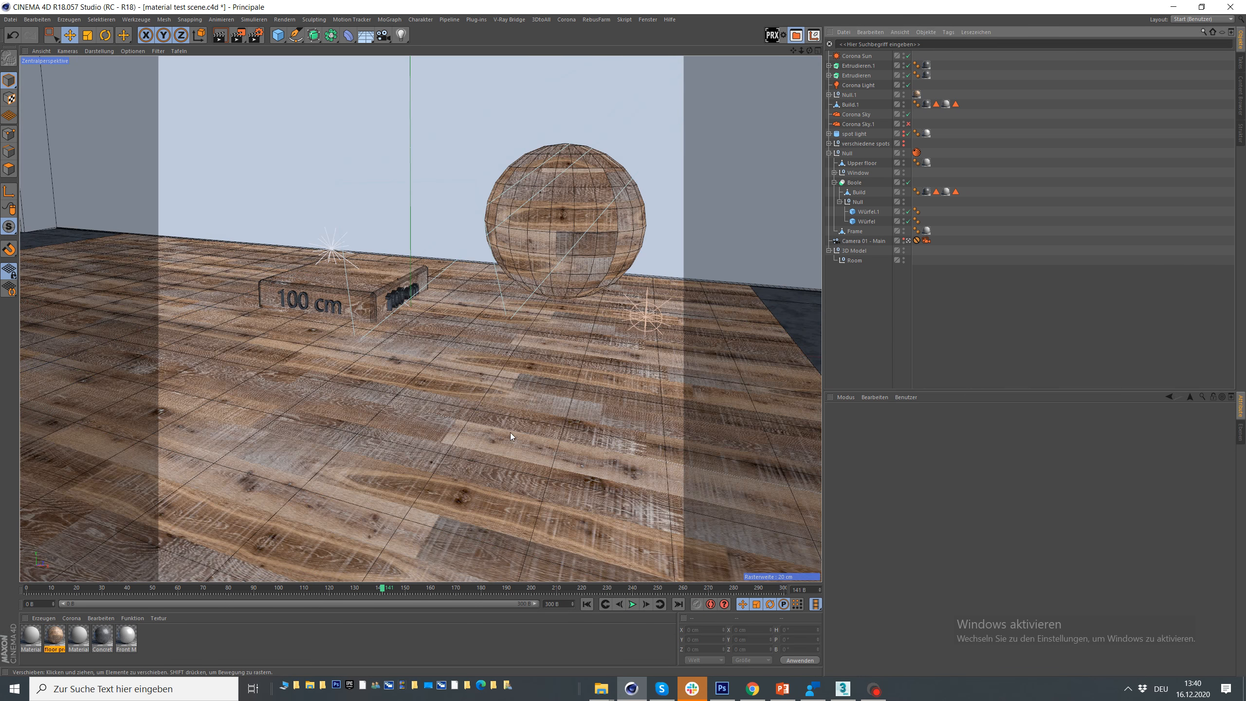
{"action": "left_click", "coordinate": [567, 19]}
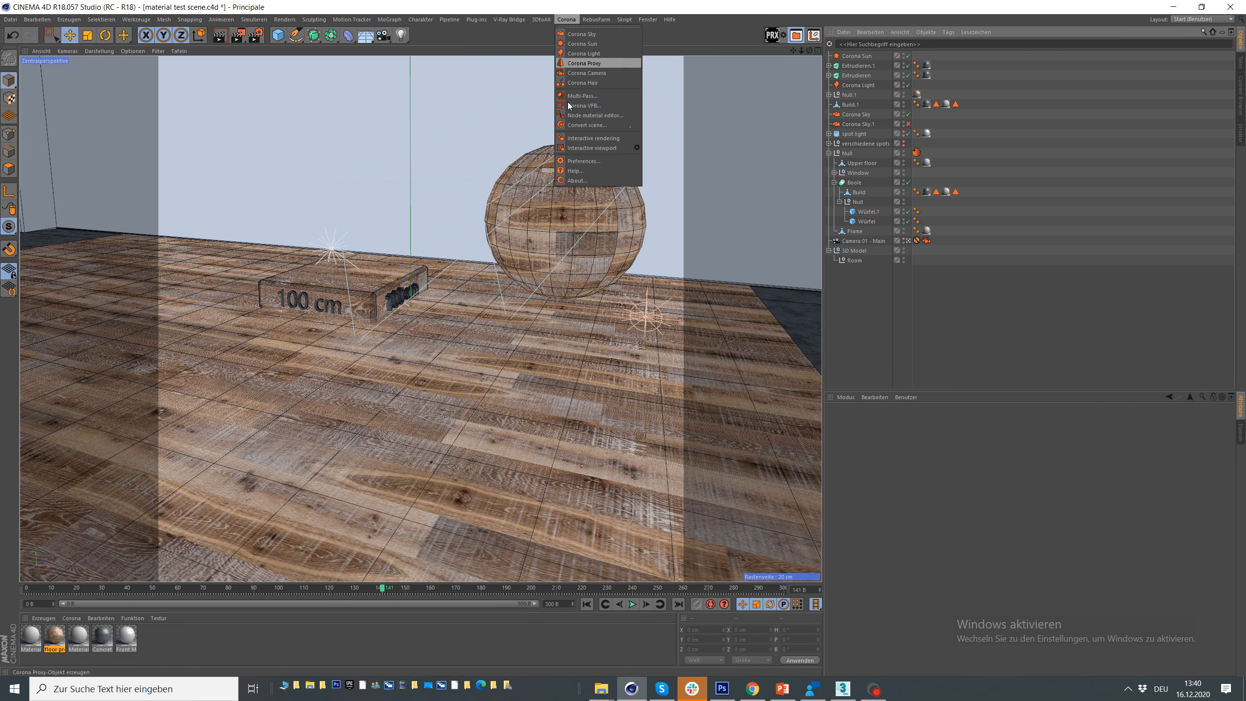
{"action": "left_click", "coordinate": [572, 107]}
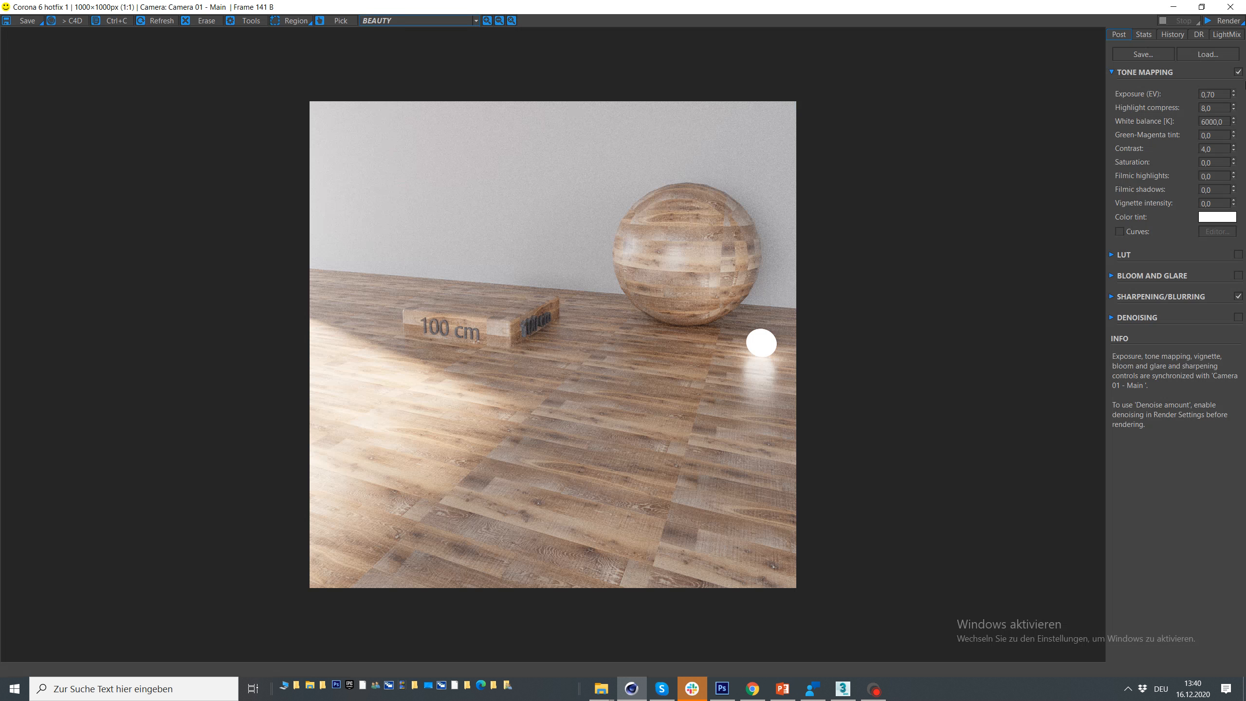
{"action": "left_click", "coordinate": [1225, 22]}
{"action": "left_click", "coordinate": [1173, 7]}
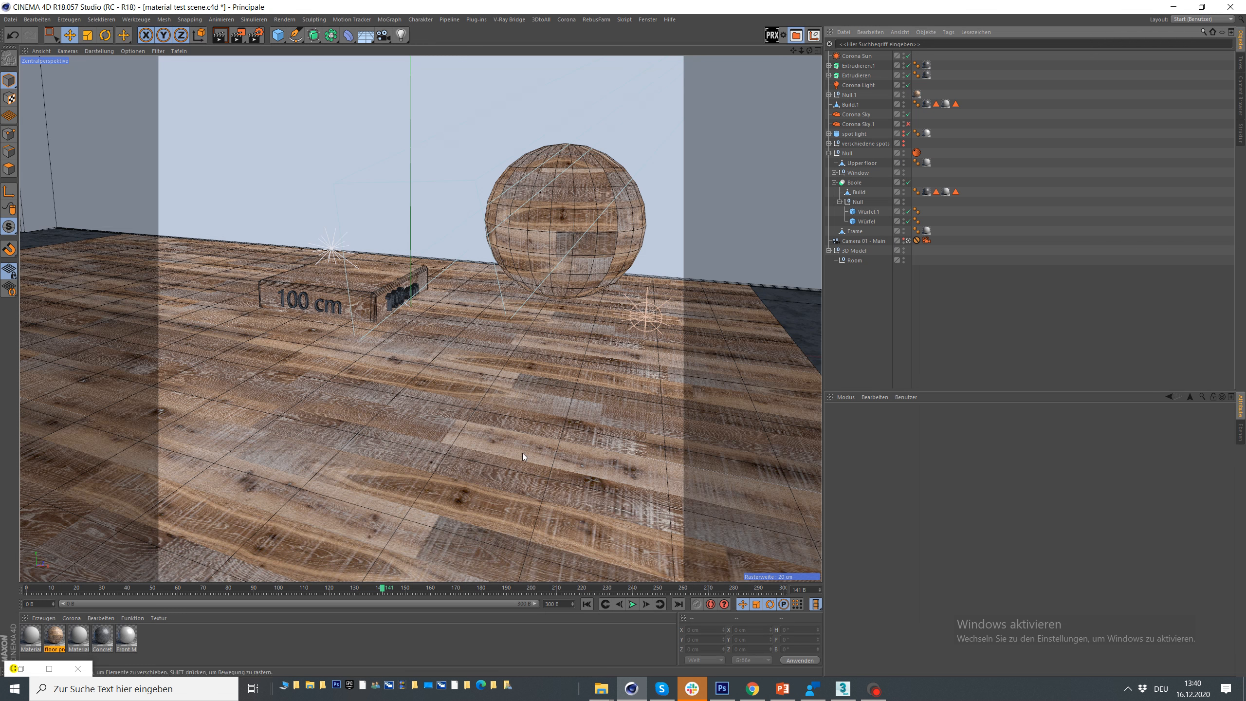
{"action": "double_click", "coordinate": [25, 665]}
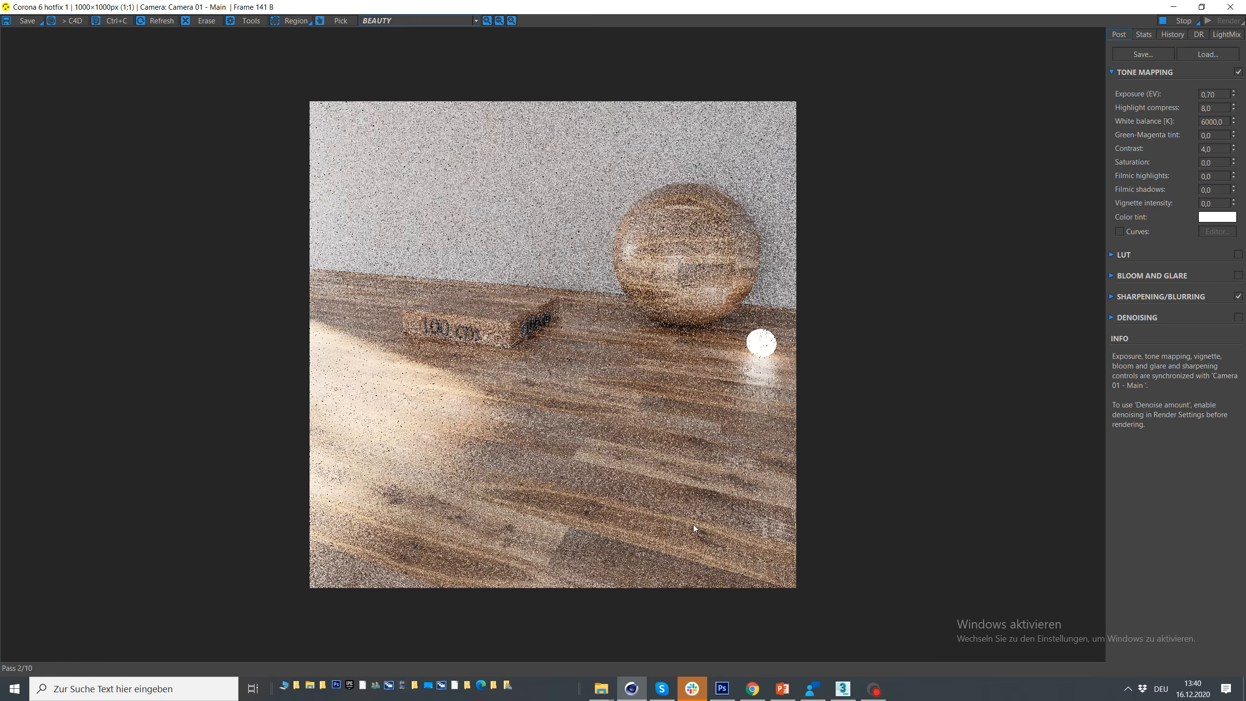
Switch to Chrome, place its window beside the render and show the parquet product photo with the stone and pine cones for comparison
{"action": "left_click", "coordinate": [752, 689]}
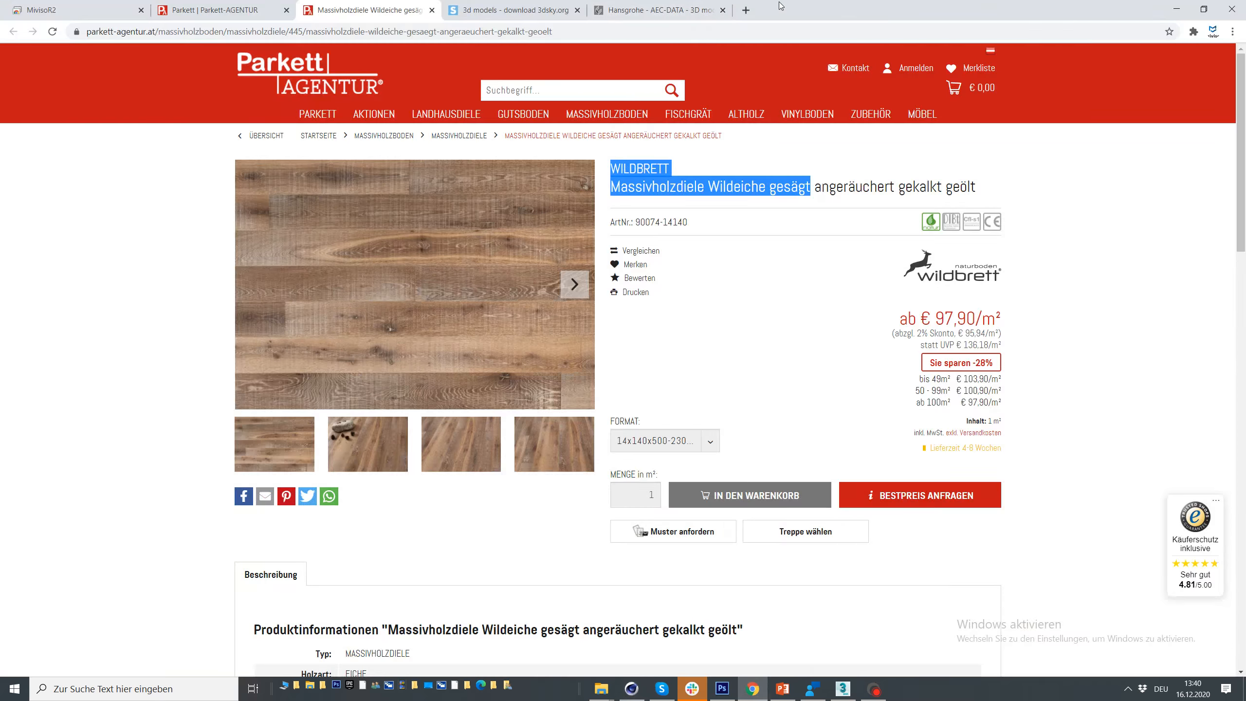
{"action": "left_click_drag", "start_coordinate": [781, 5], "coordinate": [1116, 83]}
{"action": "left_click", "coordinate": [819, 524]}
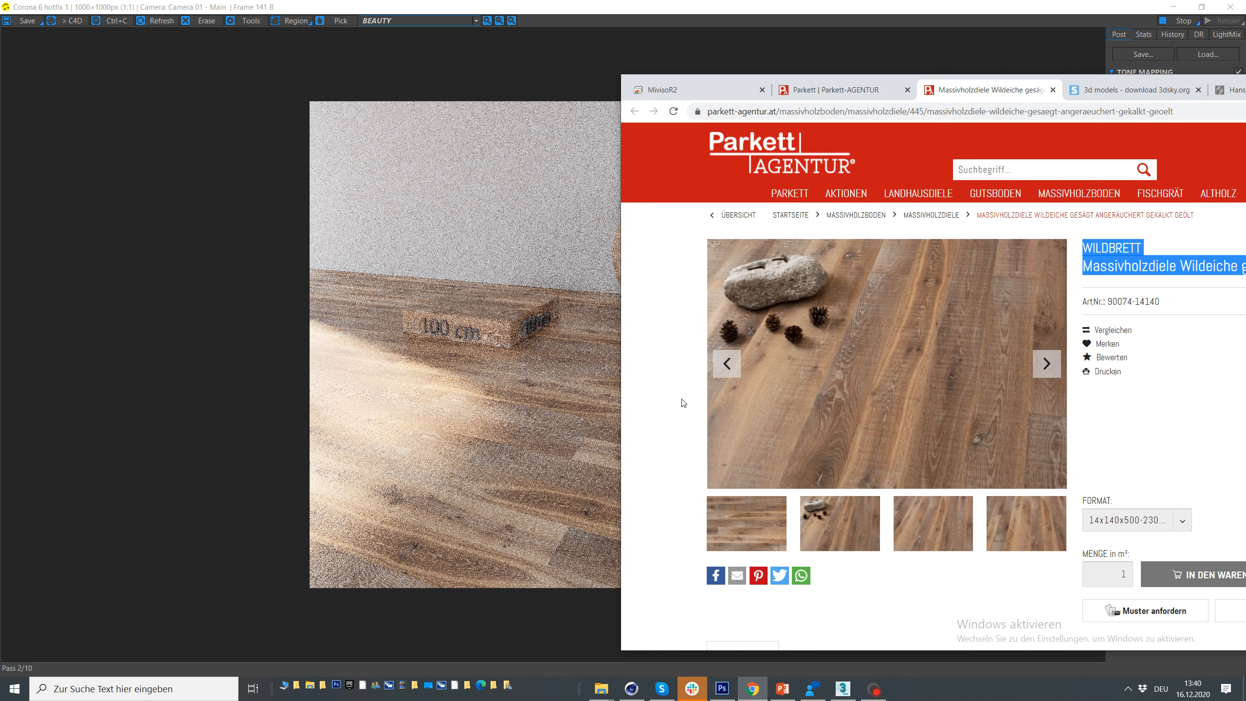
{"action": "left_click_drag", "start_coordinate": [618, 431], "coordinate": [794, 412]}
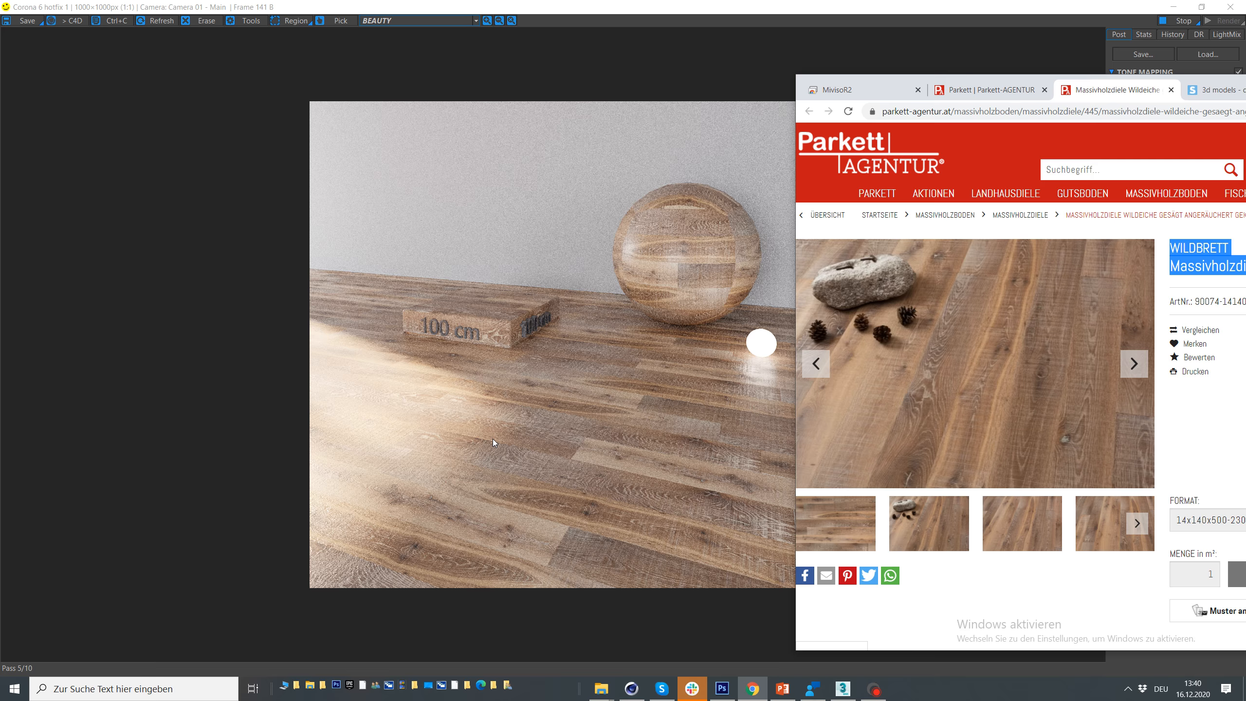
Return to the Corona VFB and examine the rendered floor planks, 100 cm box and sphere at close range and in full
{"action": "left_click", "coordinate": [313, 545]}
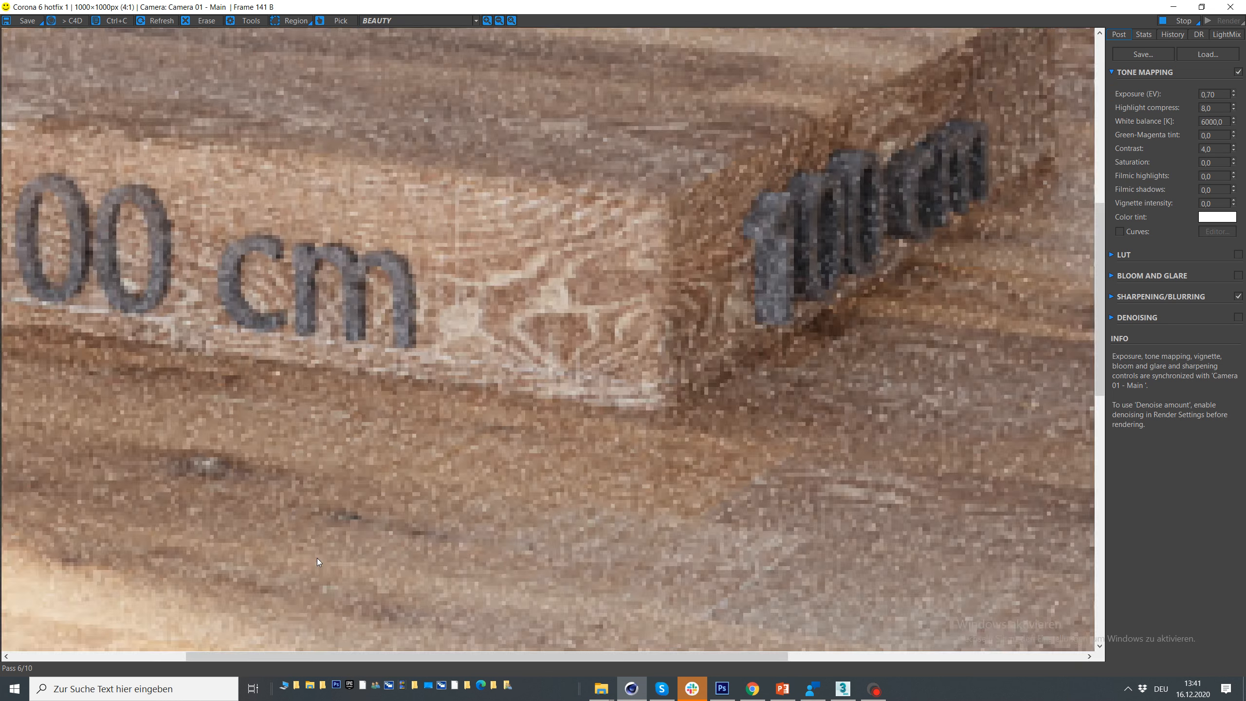
{"action": "scroll", "coordinate": [323, 553], "scroll_direction": "up", "scroll_amount": 1}
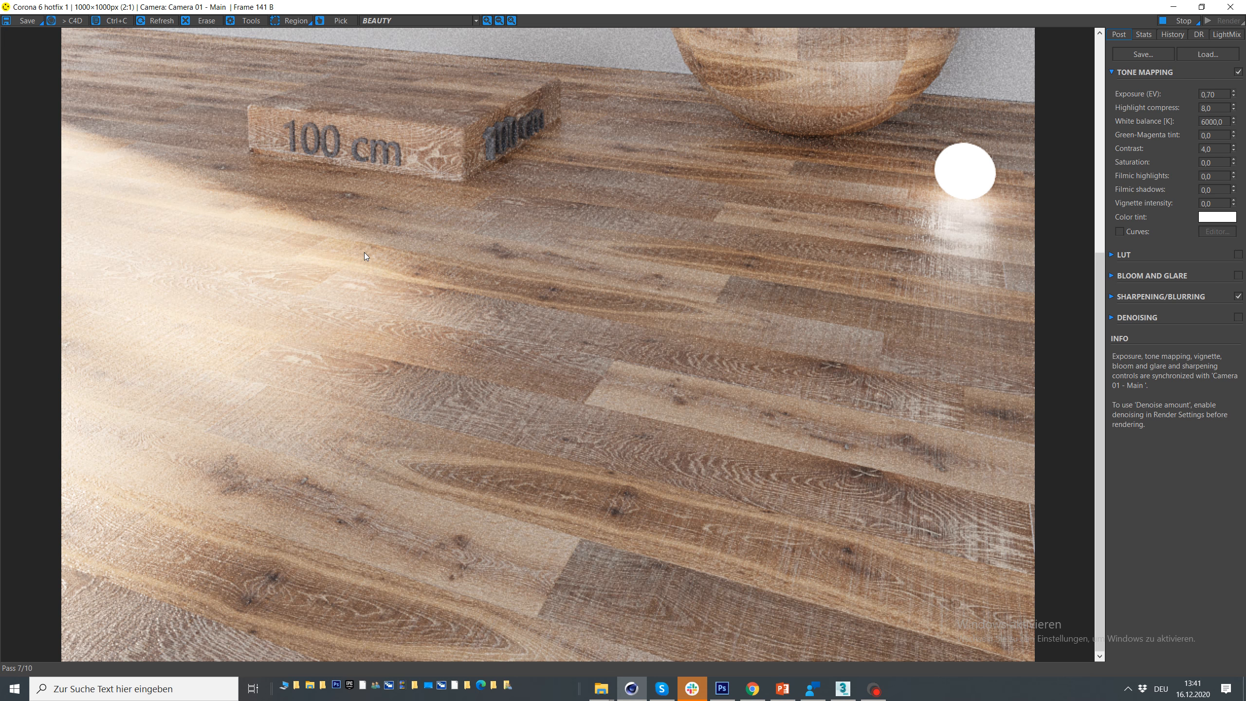
{"action": "scroll", "coordinate": [362, 245], "scroll_direction": "down", "scroll_amount": 2}
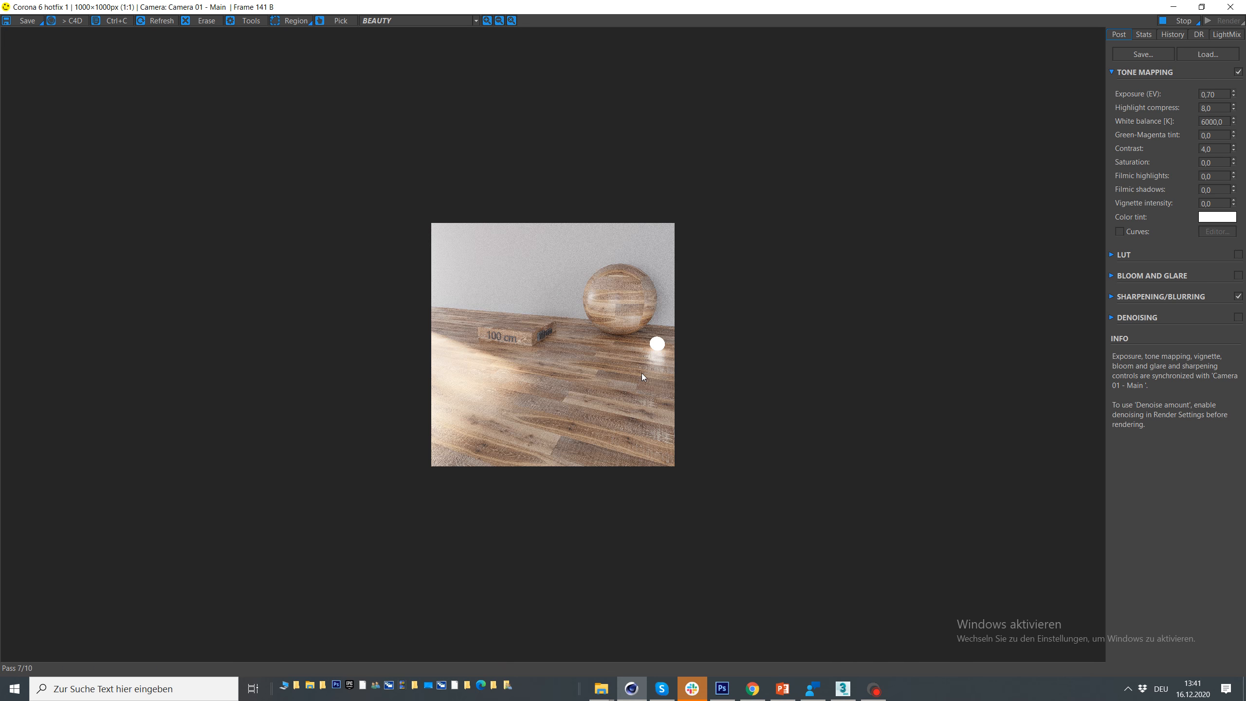
{"action": "scroll", "coordinate": [642, 376], "scroll_direction": "up", "scroll_amount": 2}
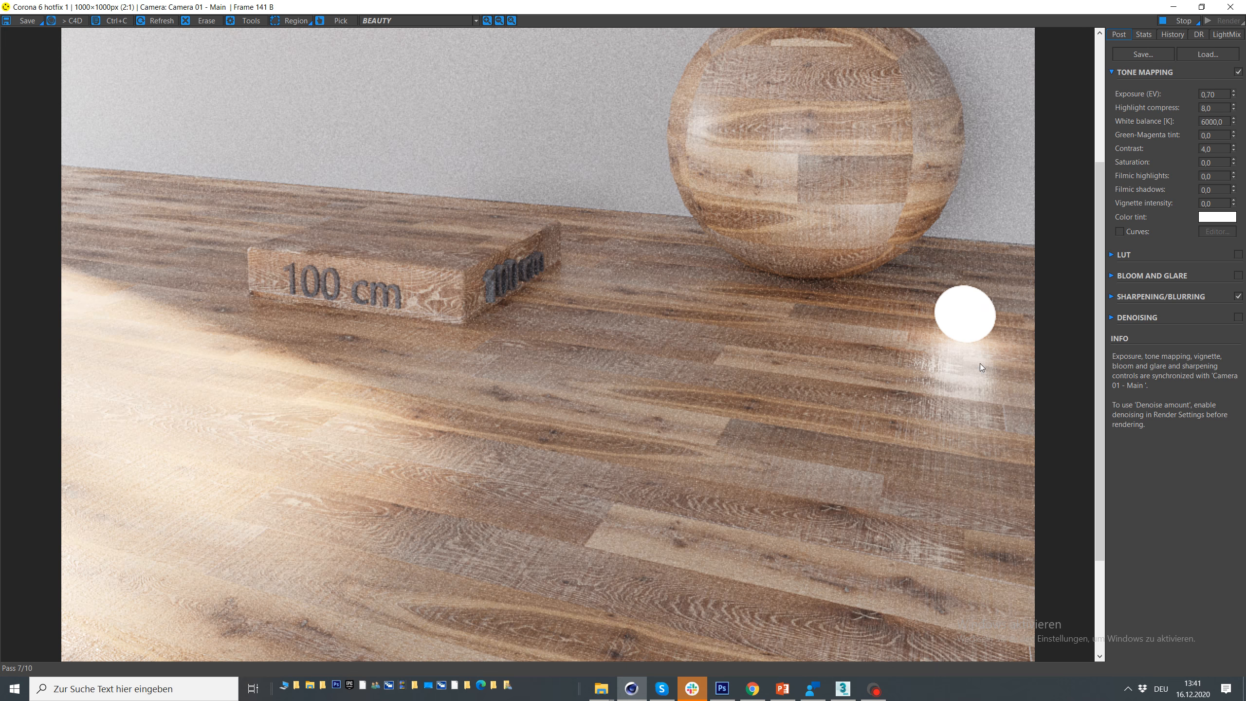
{"action": "scroll", "coordinate": [891, 359], "scroll_direction": "down", "scroll_amount": 1}
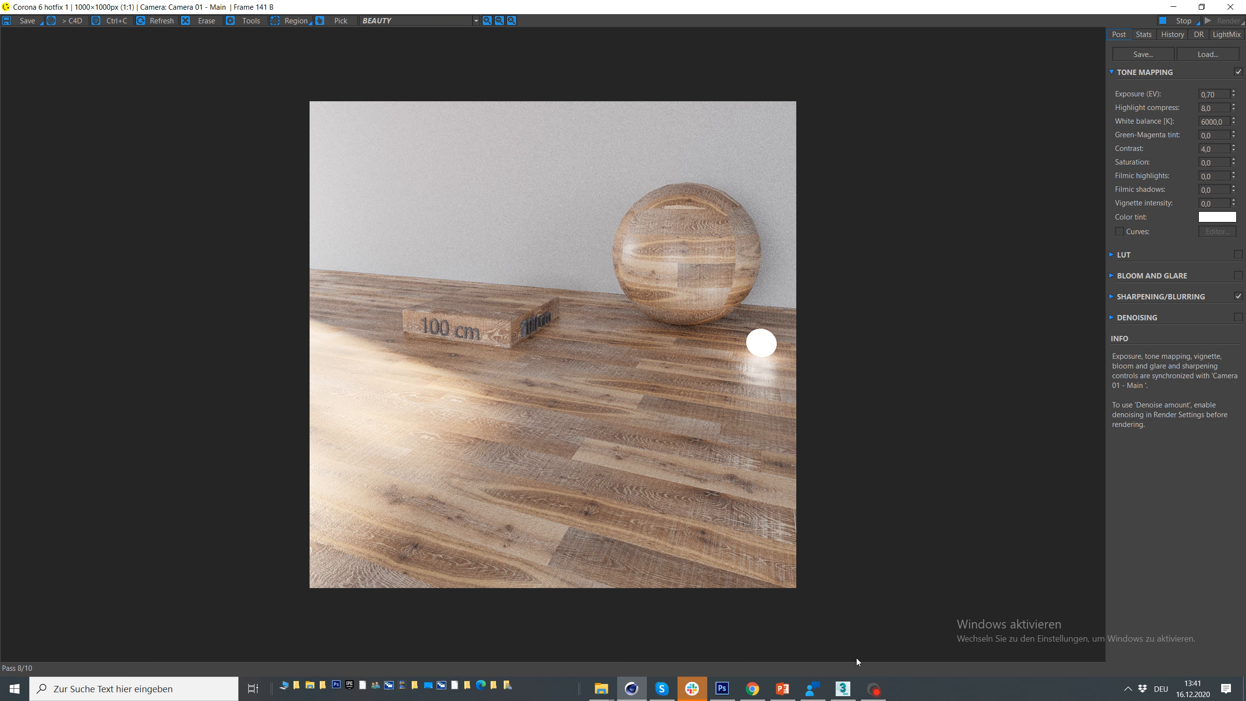
{"action": "left_click", "coordinate": [876, 689]}
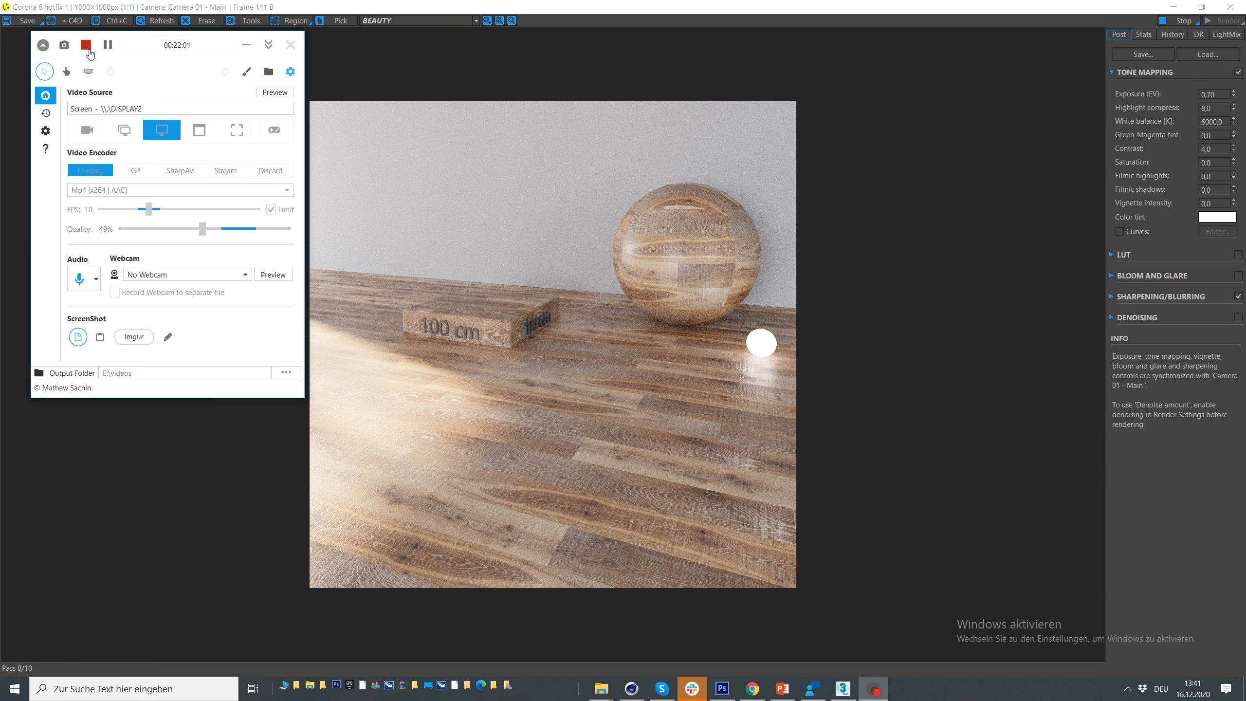